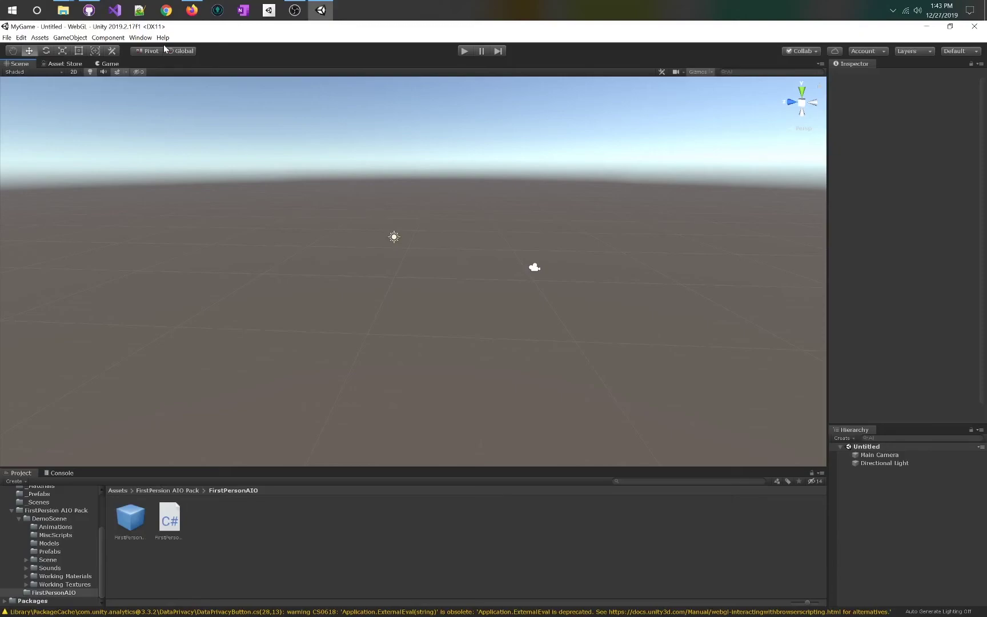
Open the Package Manager and browse the list of all packages down to ProBuilder
click(140, 38)
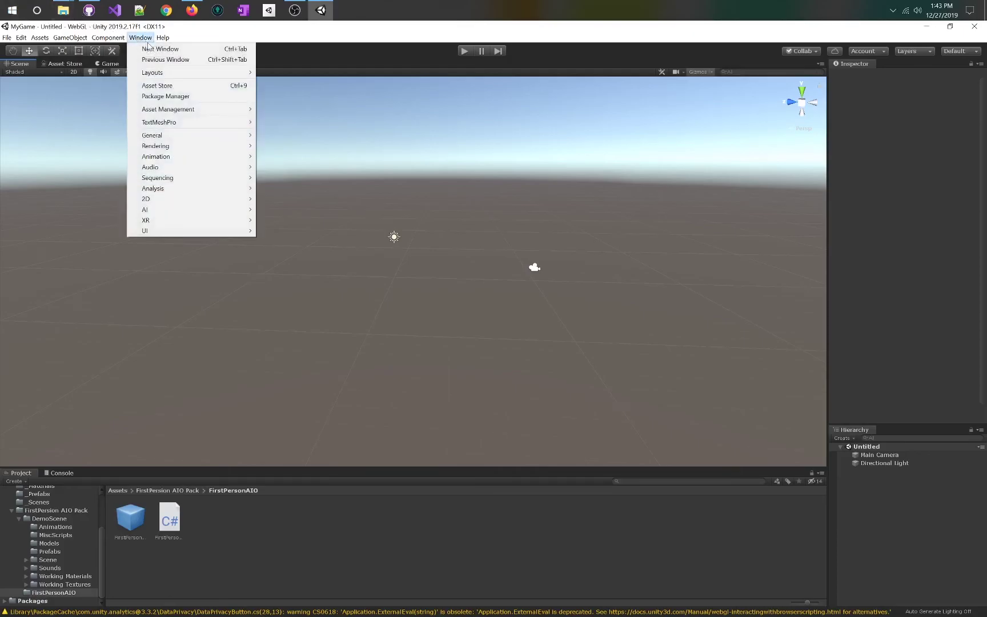
click(160, 96)
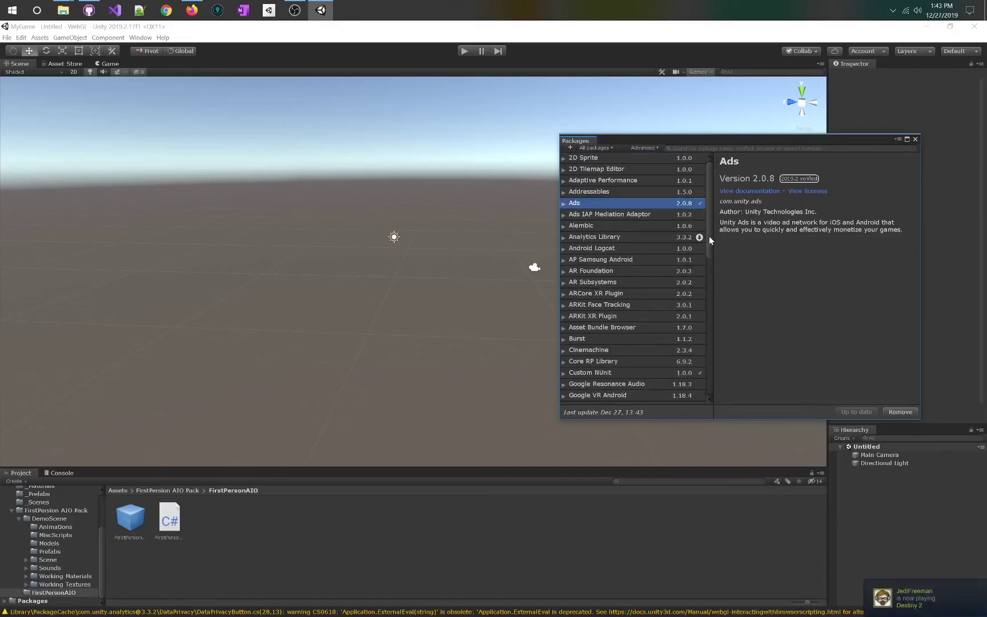
drag(709, 237, 711, 316)
scroll(613, 199, up, 5)
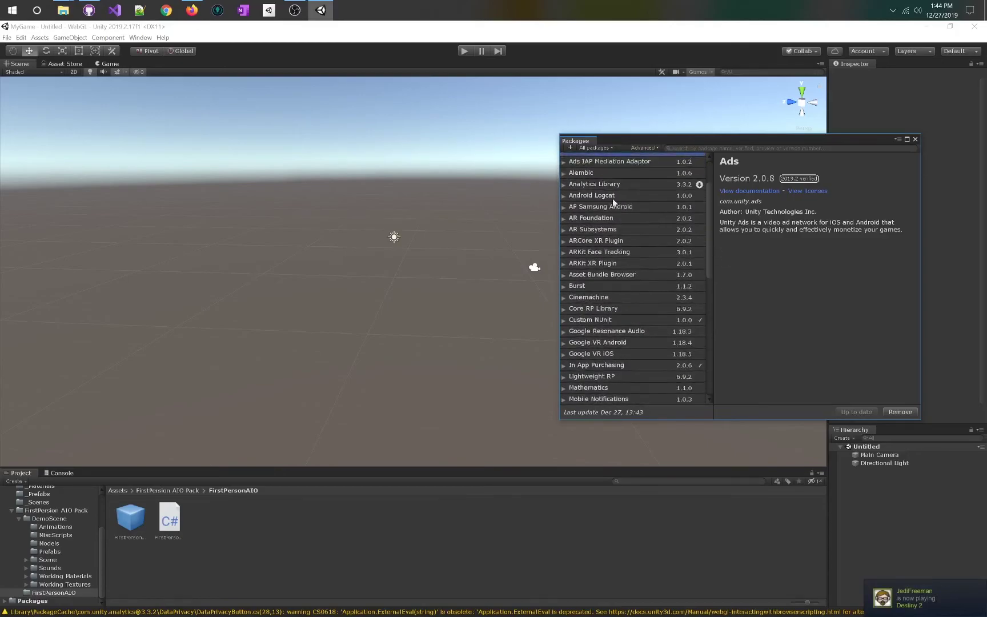
click(140, 38)
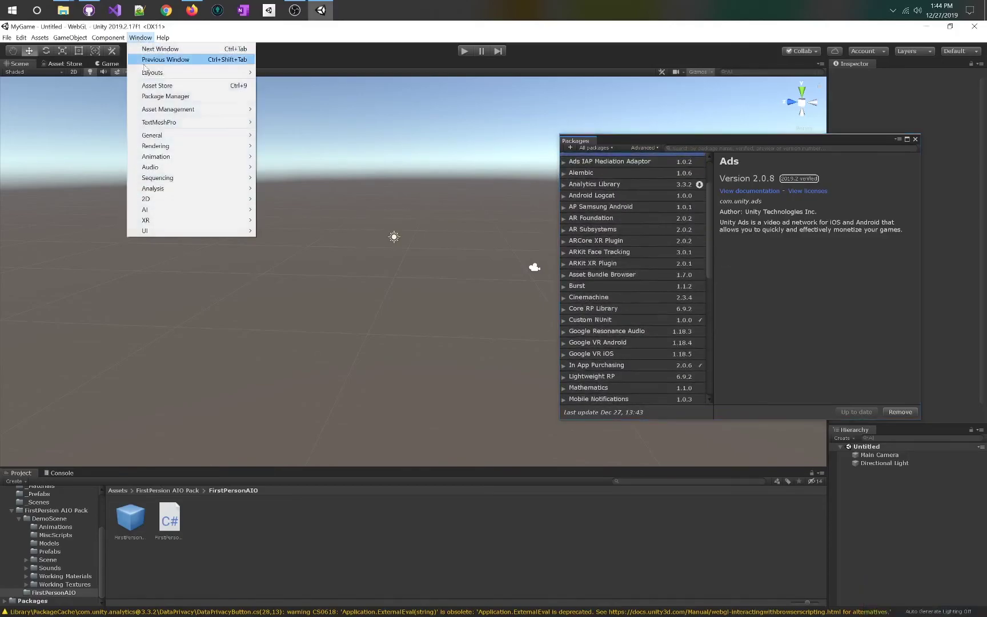
click(165, 95)
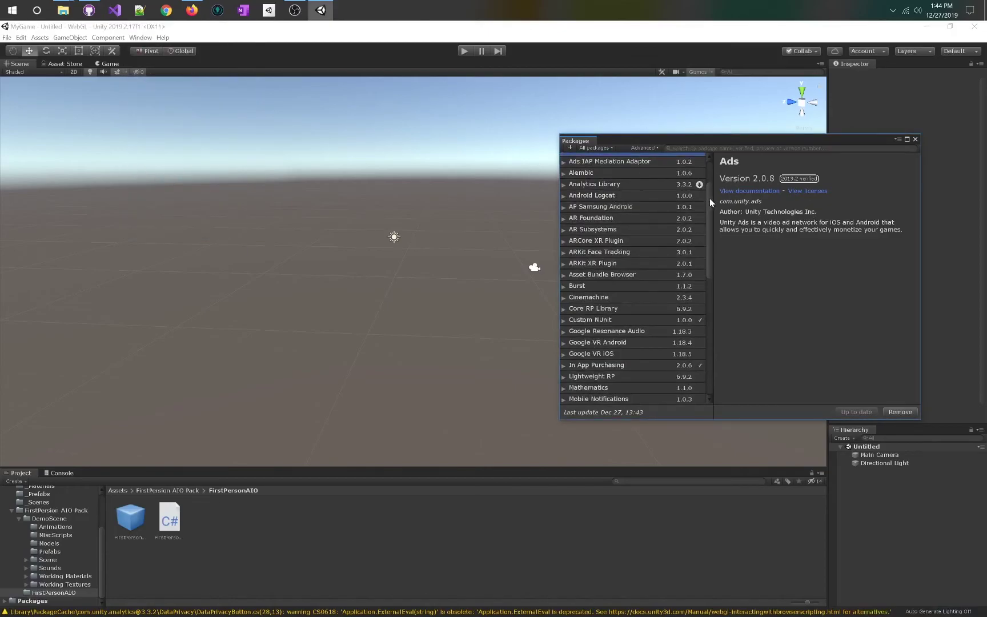
drag(709, 219, 712, 309)
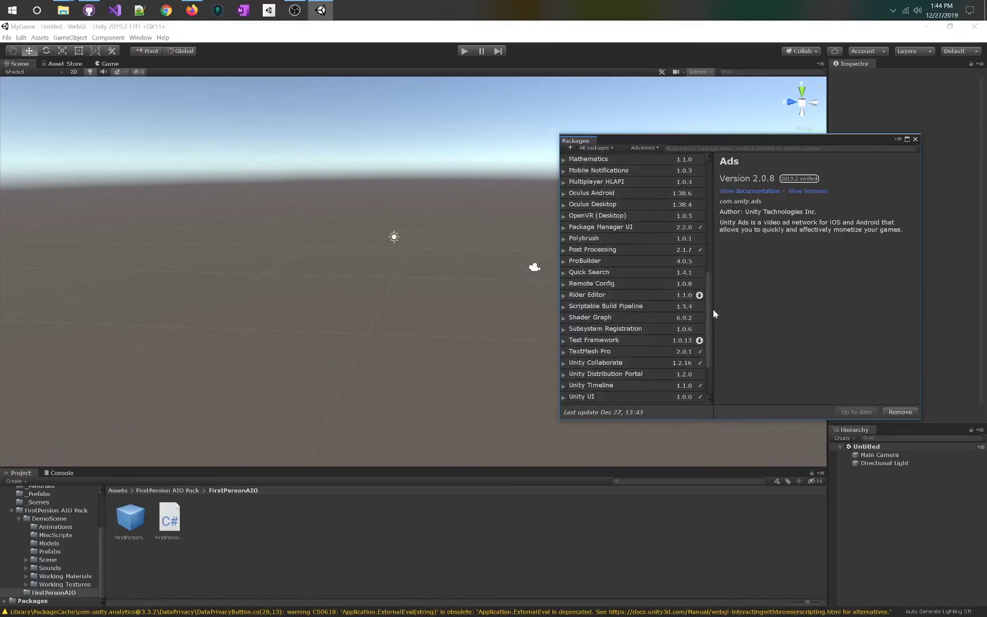
Install the 2019.2 verified version 4.0.5 of the ProBuilder package
click(577, 260)
click(564, 262)
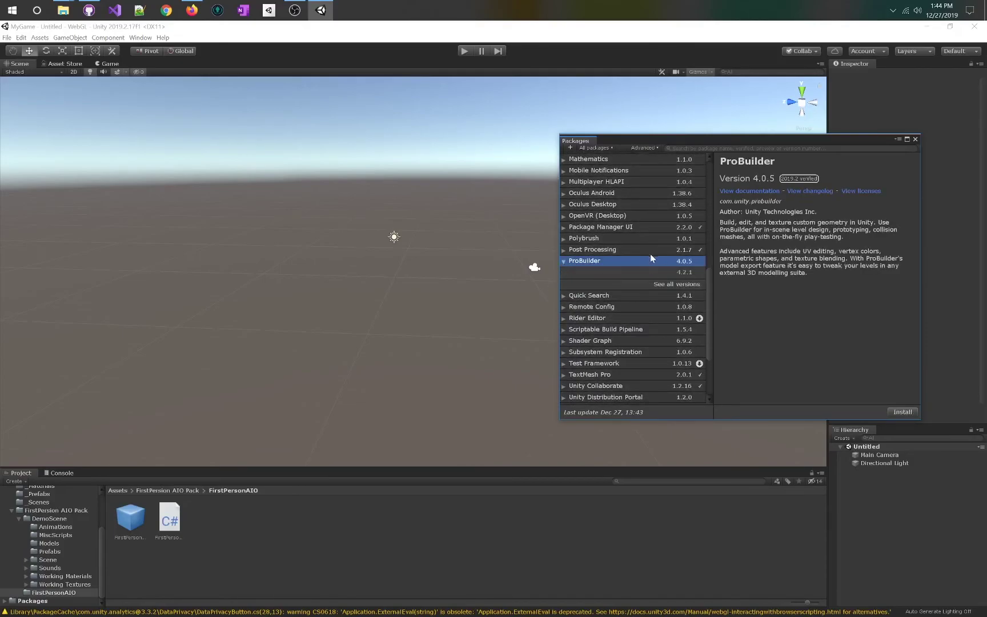
click(635, 272)
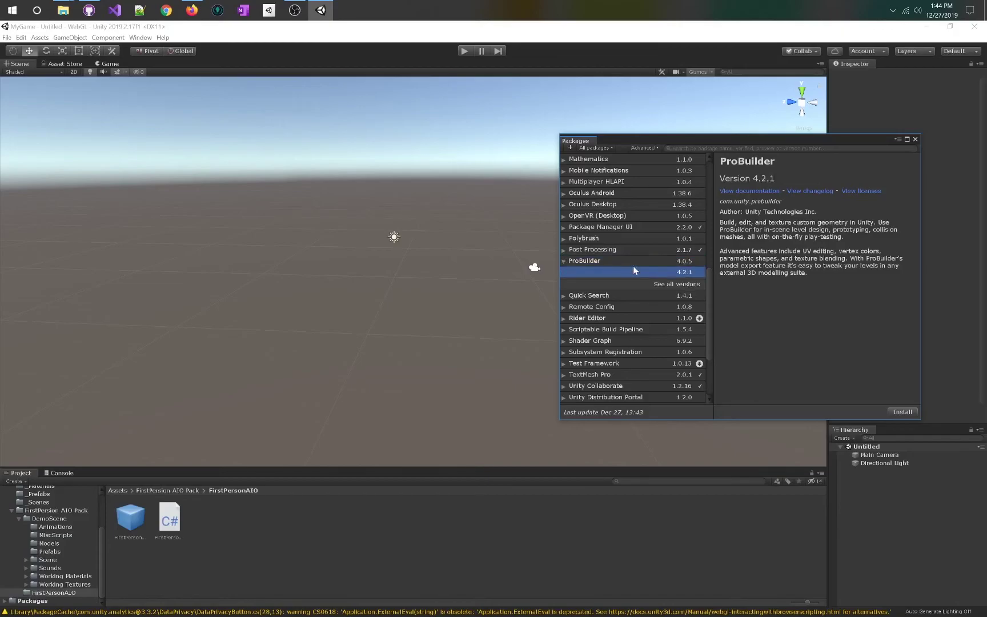
click(634, 264)
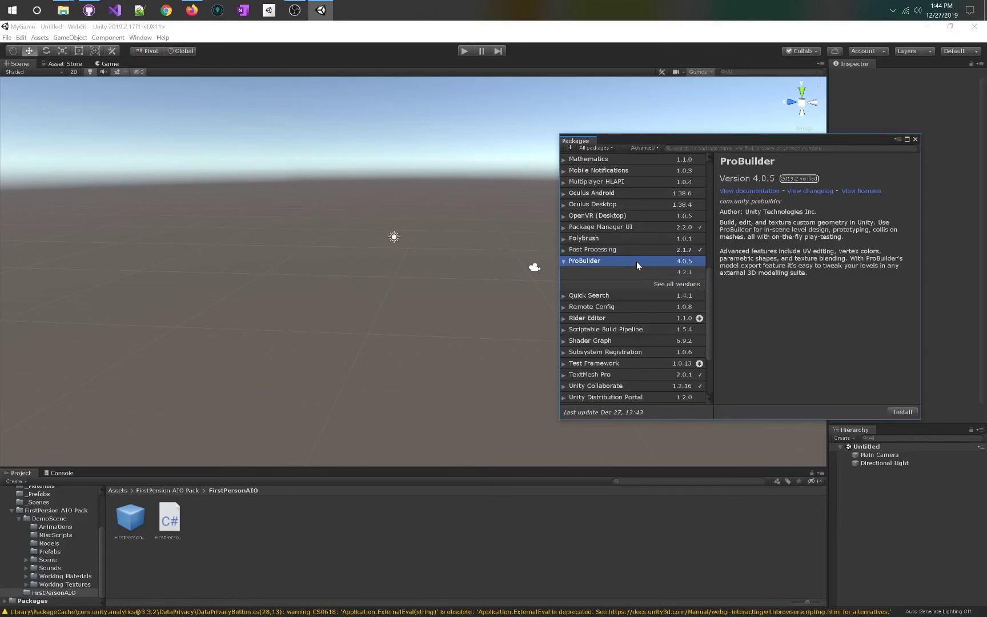
click(910, 412)
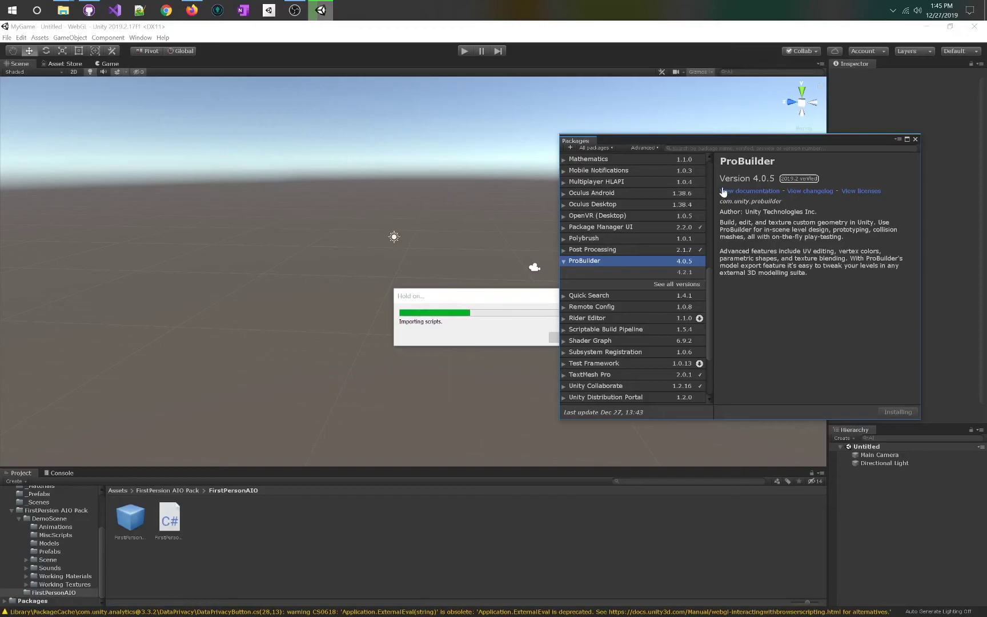
Switch to Firefox and close the three syllabus document tabs and the Google Drive tab
click(192, 9)
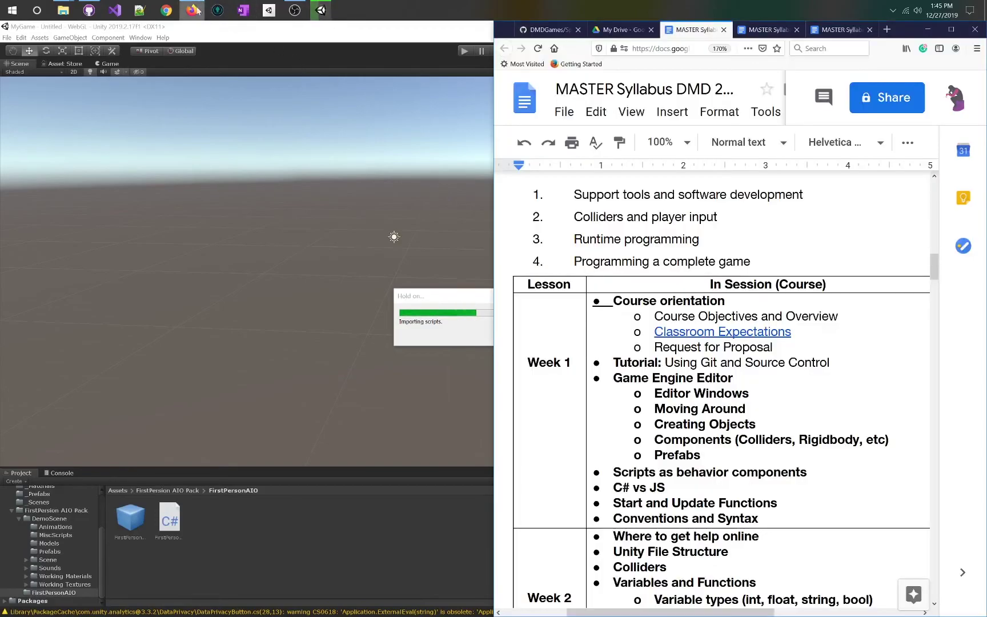
click(446, 27)
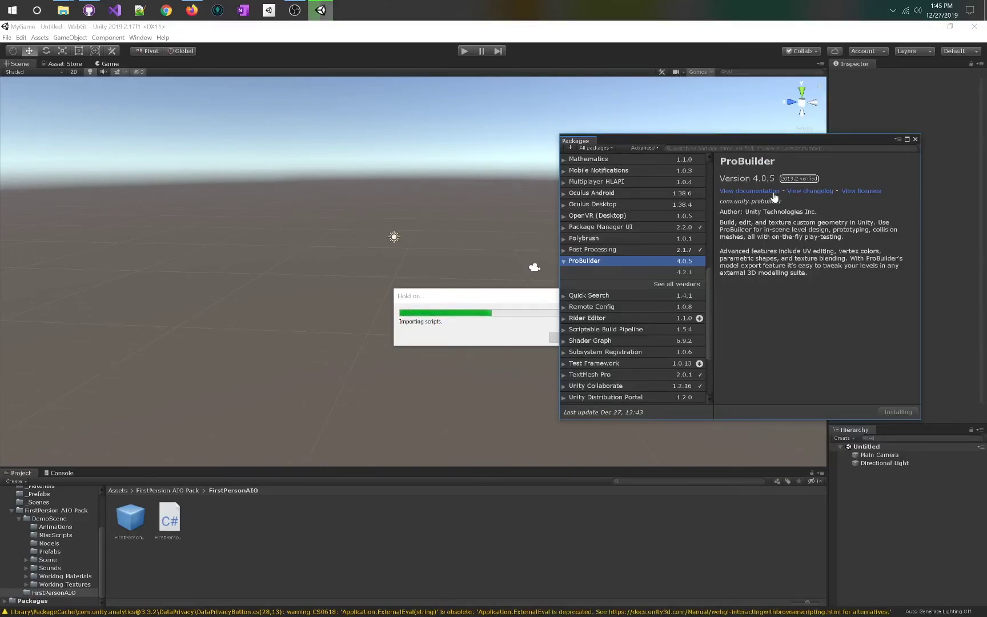
click(192, 11)
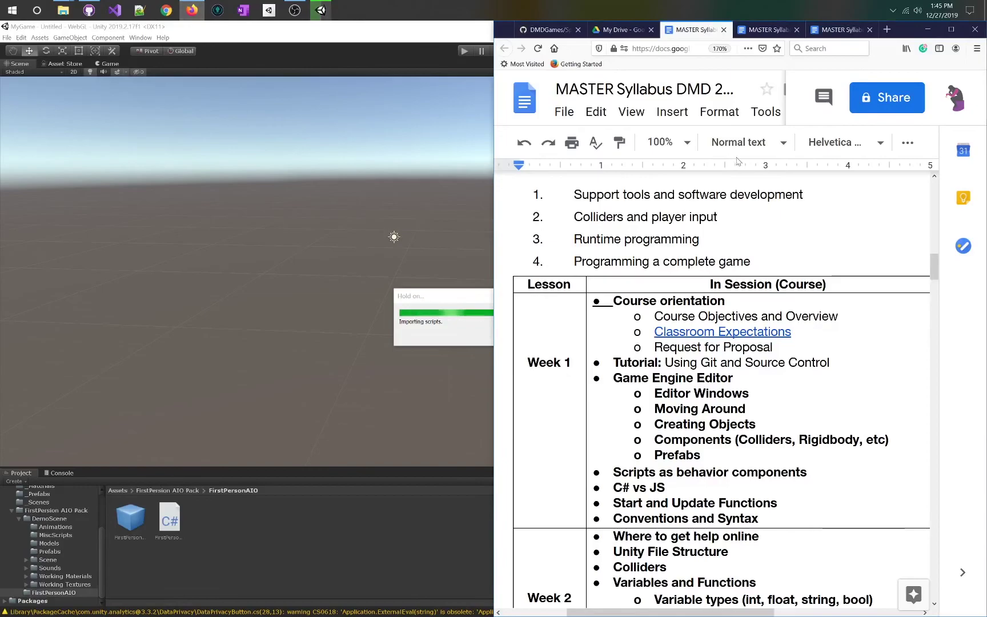
click(796, 29)
click(797, 29)
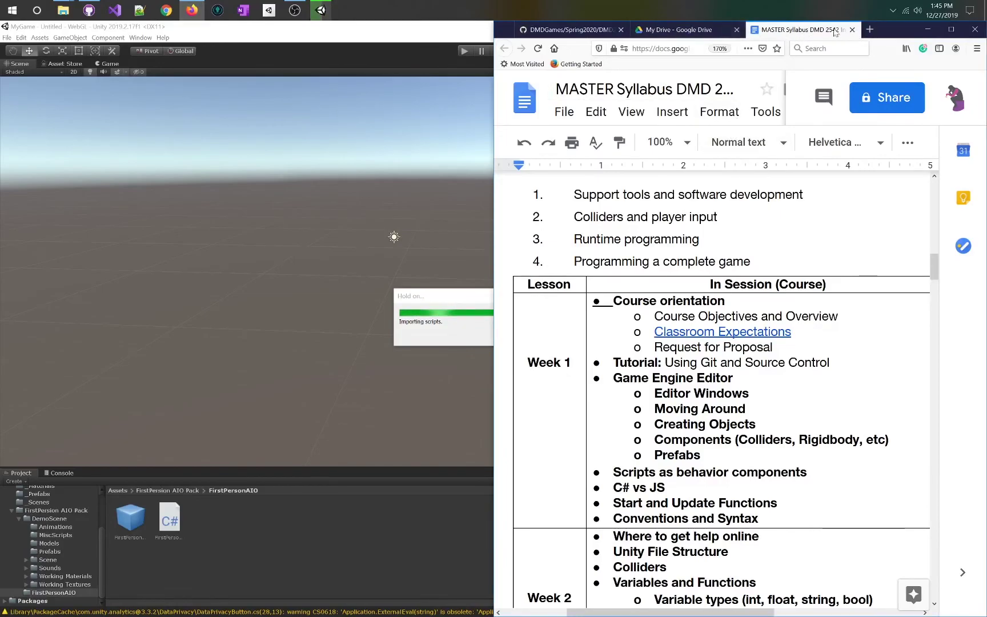
click(853, 30)
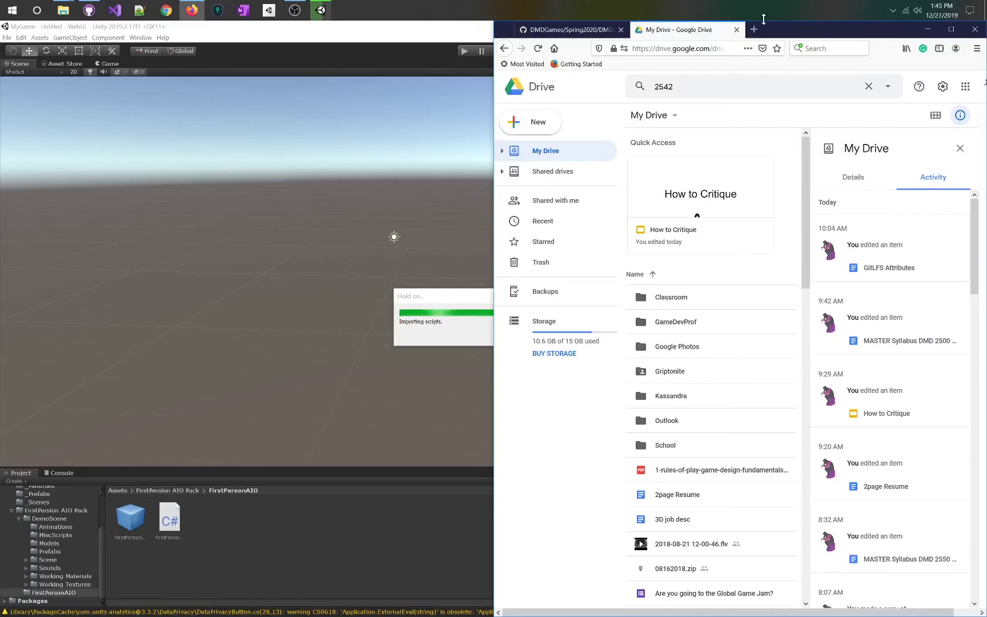
click(737, 30)
Search the web for "probuilder documentation" in a new tab and read the ProBuilder Documentation home page
click(639, 30)
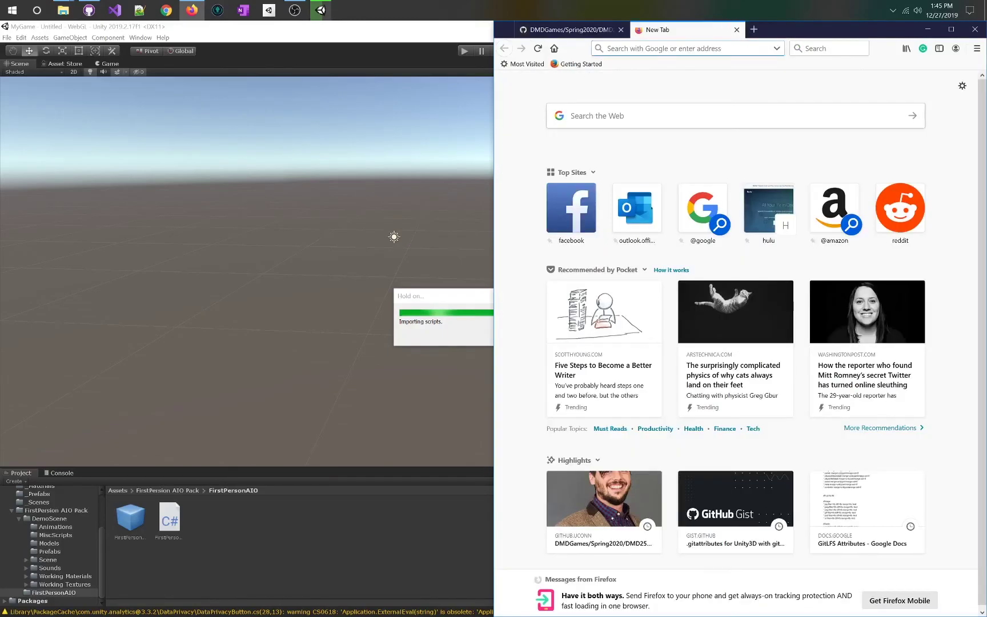
text(probuilder d)
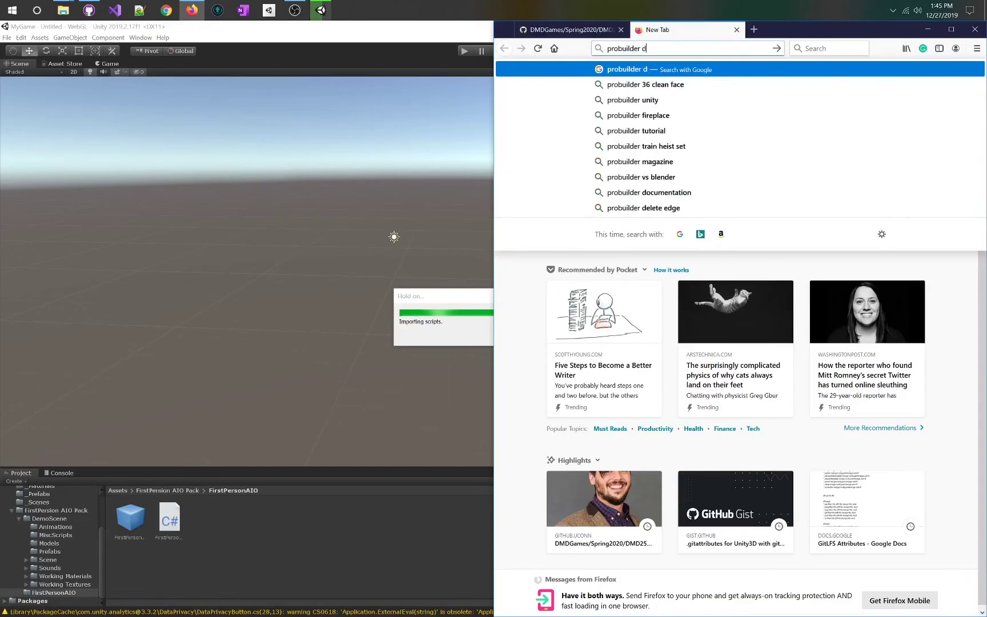
text(ocumentation)
key(Return)
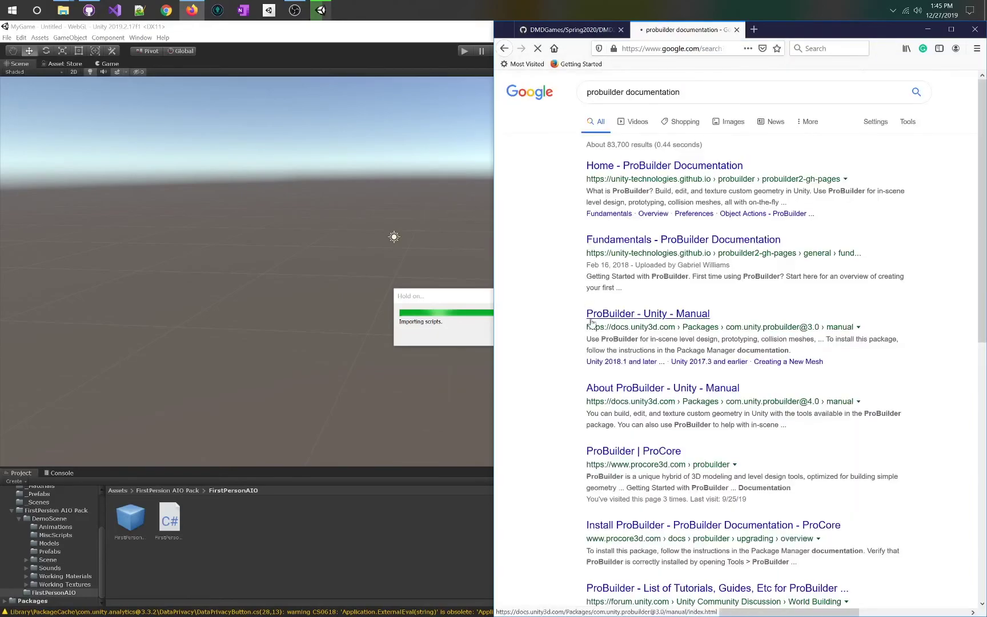
click(626, 170)
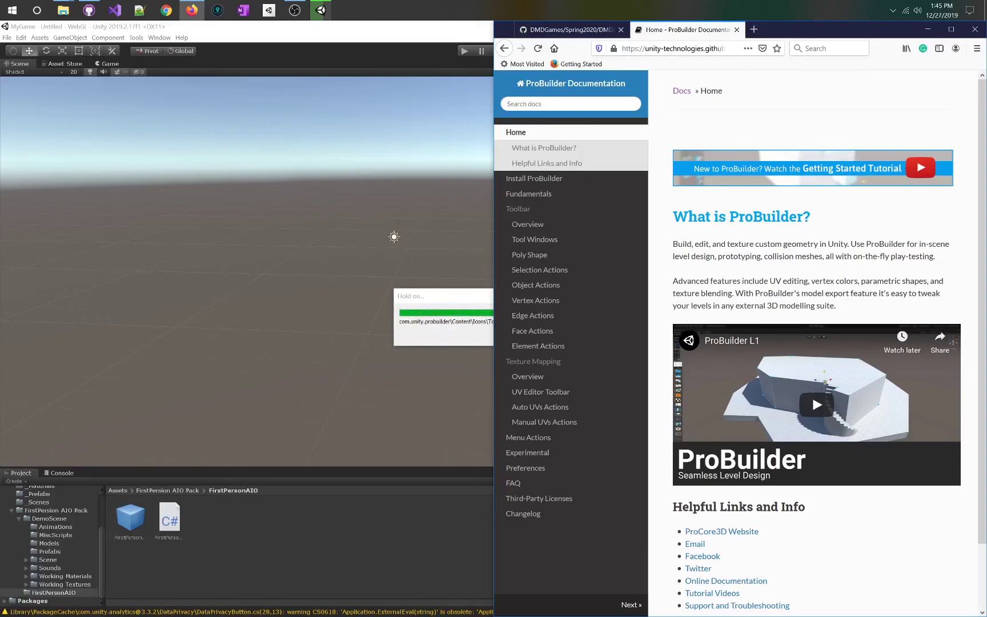
scroll(692, 535, down, 2)
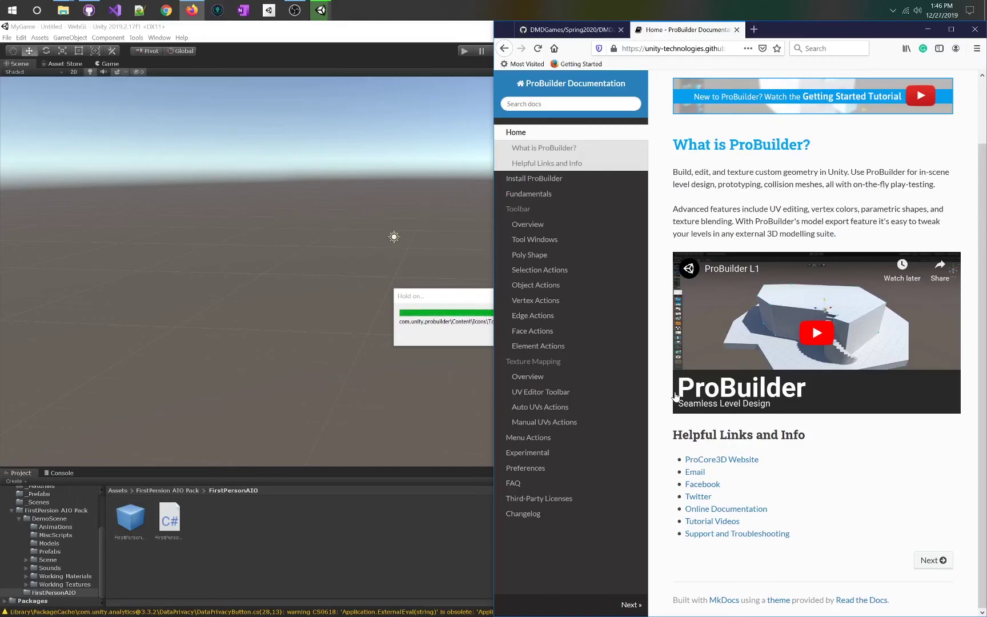
Close the documentation page and, back in Unity, close the Packages window
key(ctrl+w)
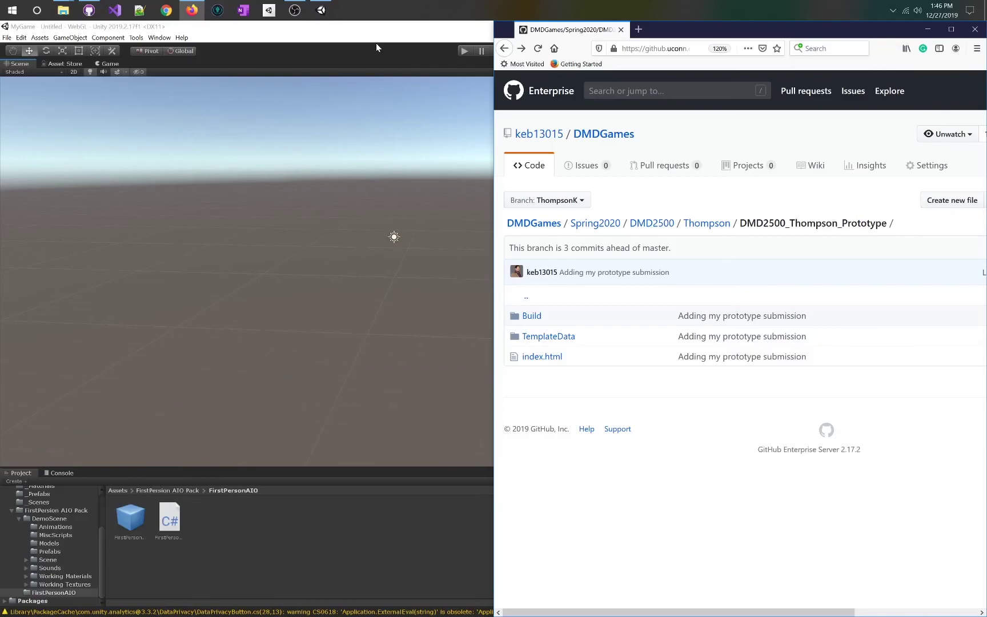
click(322, 10)
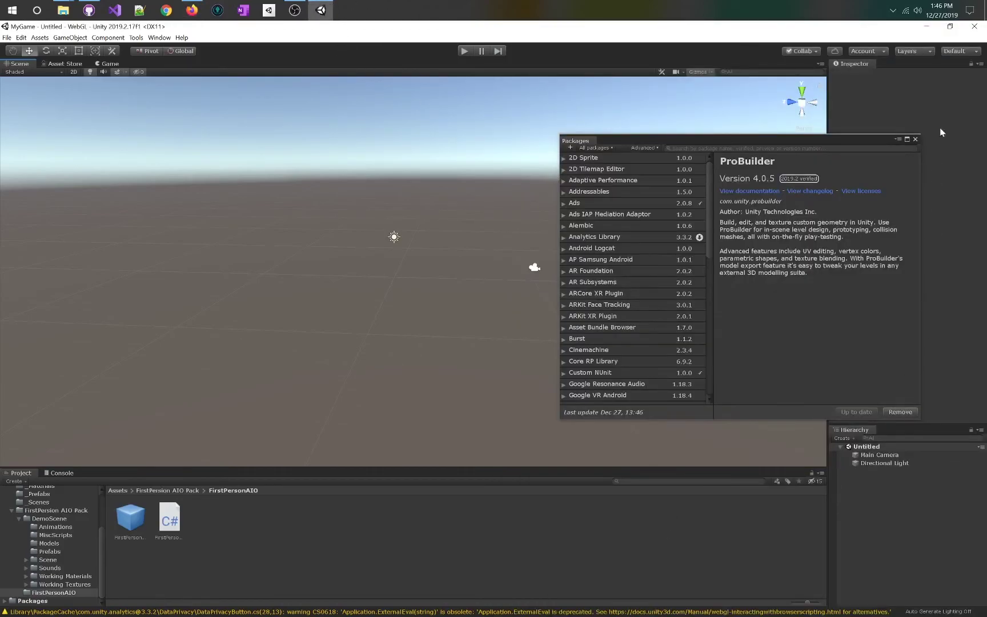
click(915, 140)
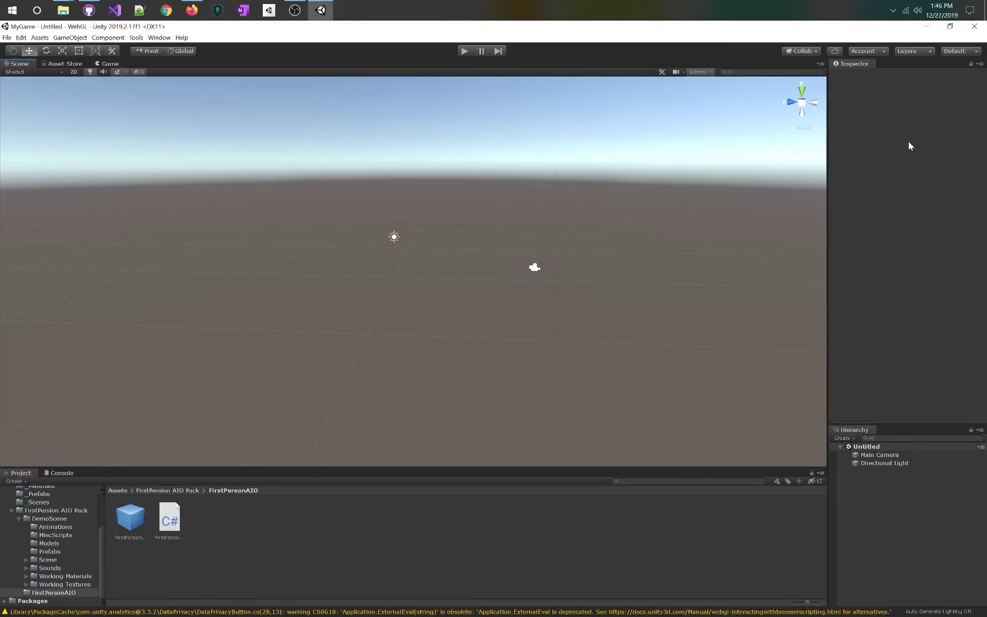
Open the ProBuilder window and dock it as a tab in front of the Inspector
click(123, 38)
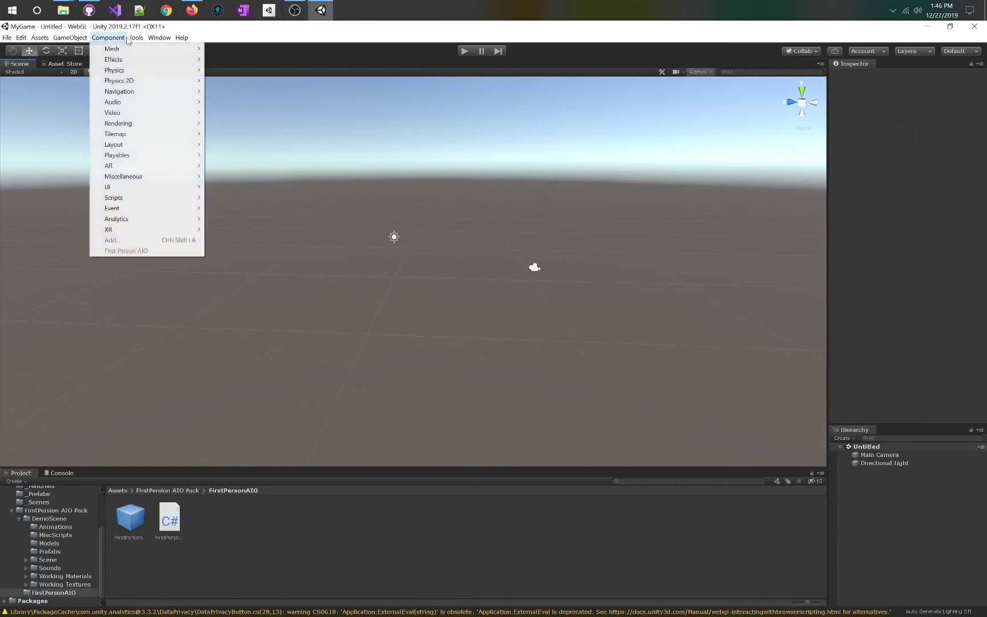
mouse_move(163, 41)
click(136, 40)
click(136, 40)
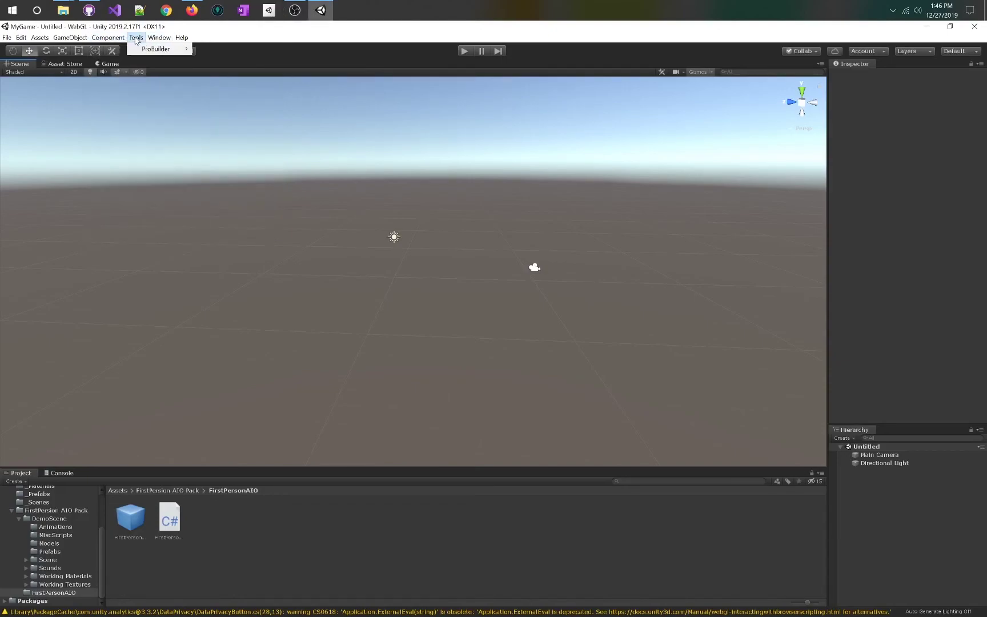
mouse_move(141, 51)
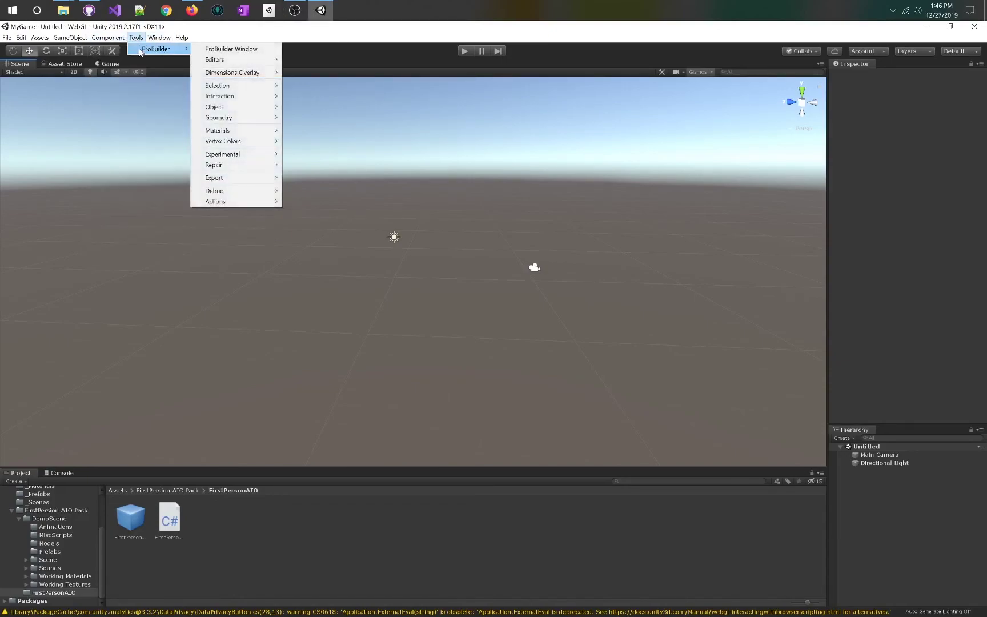
click(214, 48)
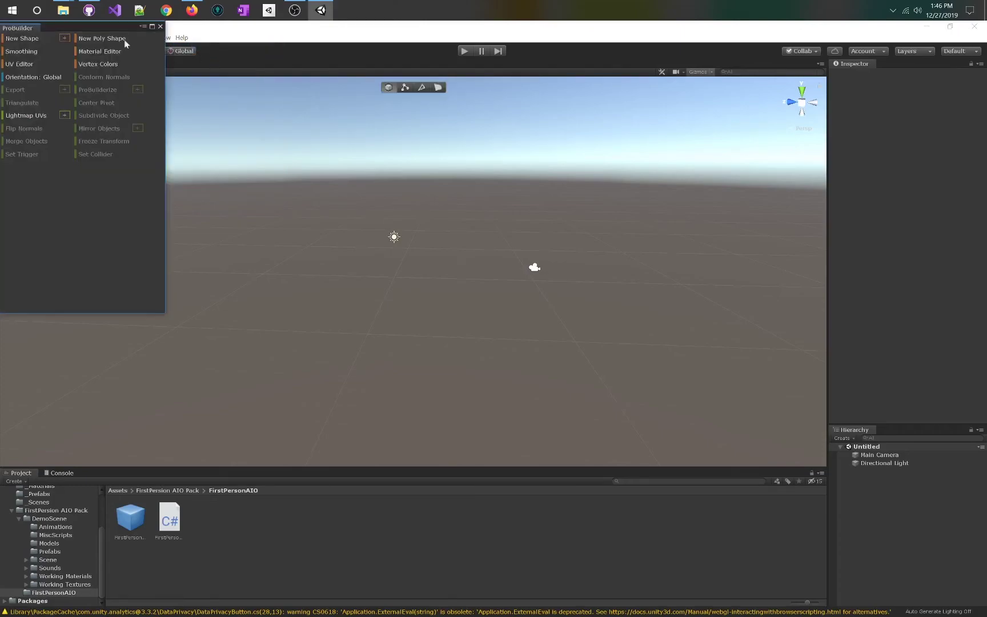
drag(28, 28, 152, 147)
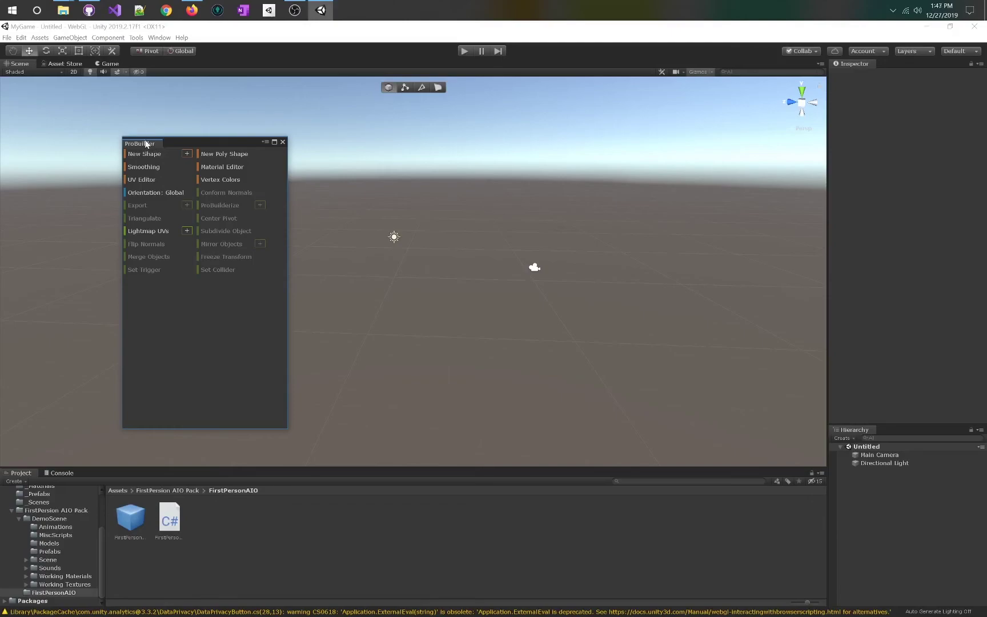
drag(156, 145, 902, 165)
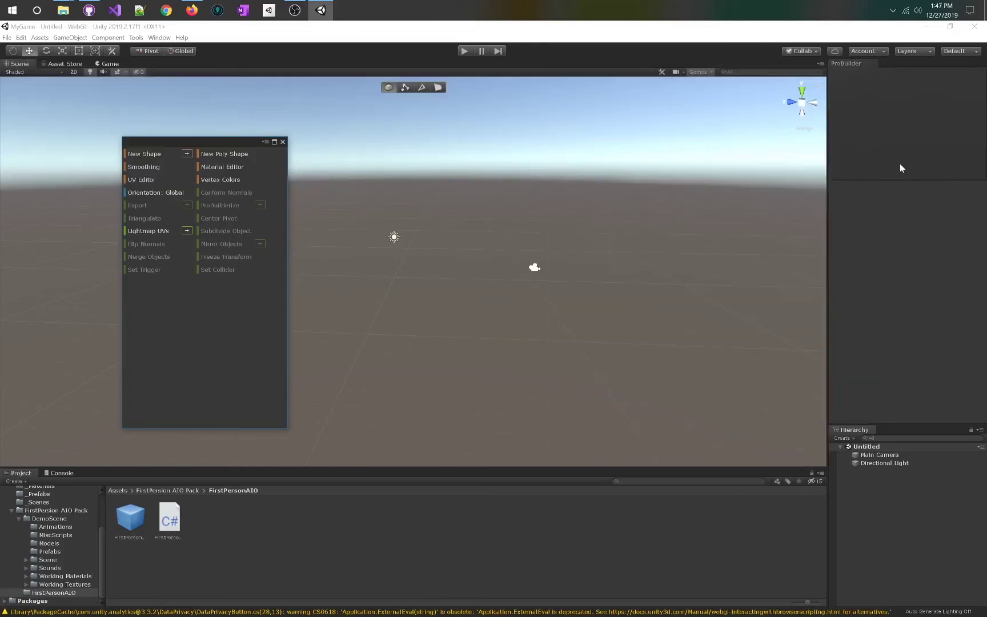
drag(833, 264, 868, 67)
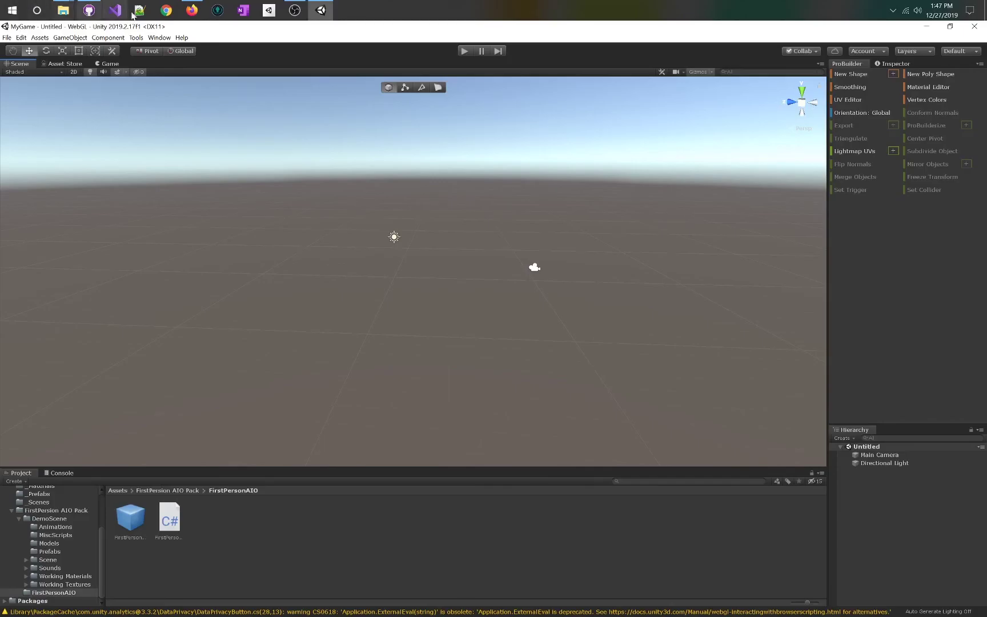
Save the untitled scene as ProbuildExample01 in the project's _Scenes folder
click(6, 38)
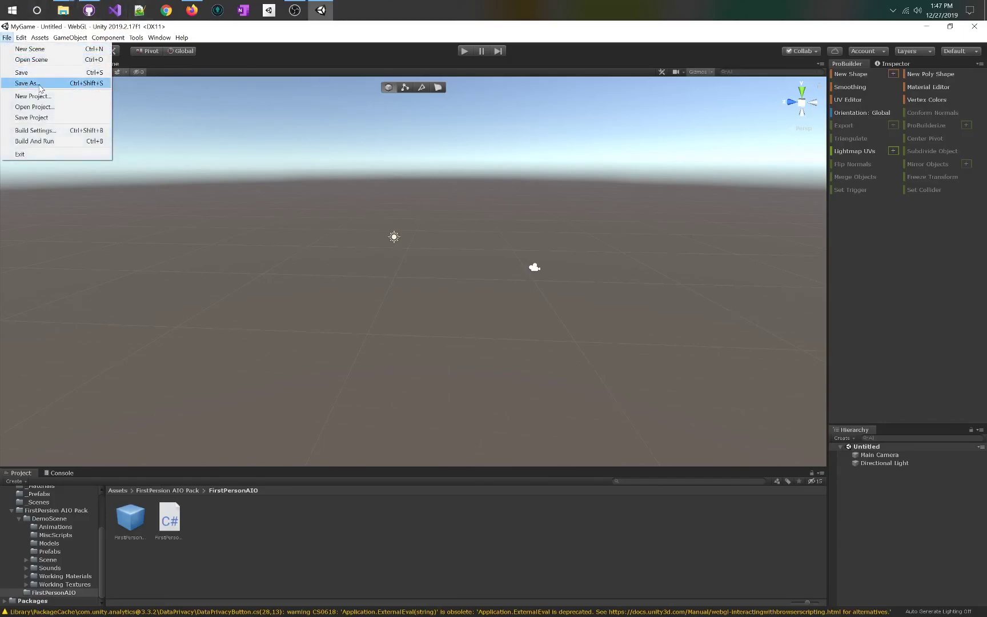
click(23, 83)
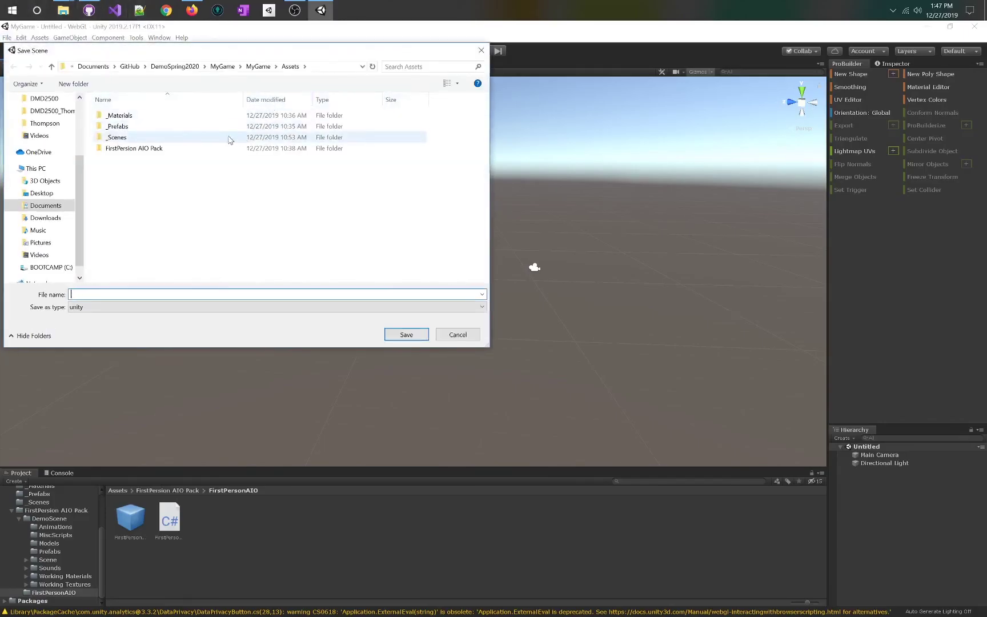
double_click(151, 137)
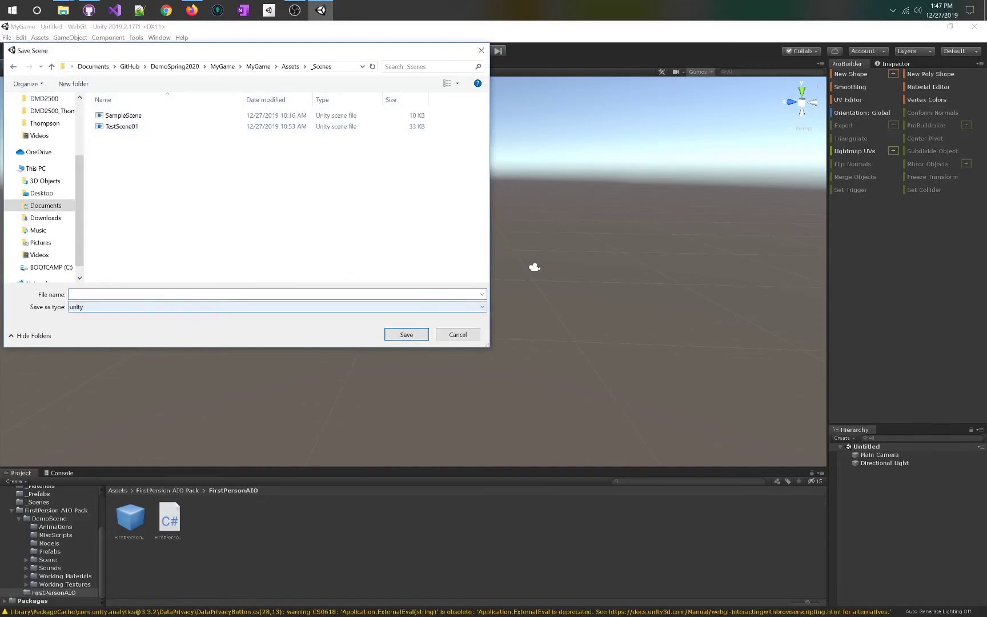
text(P)
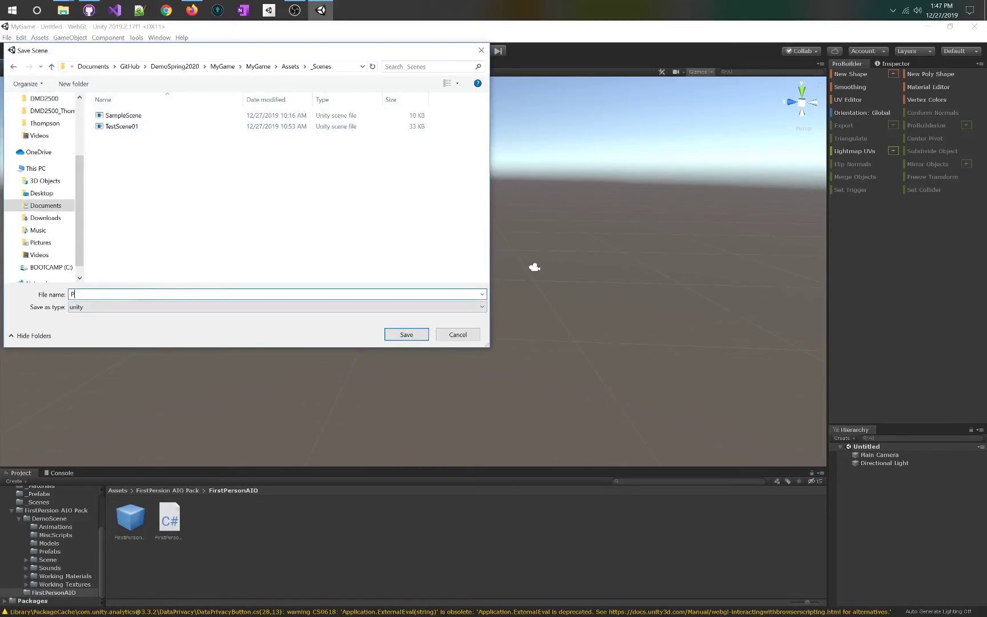
text(robuildExample-)
key(BackSpace)
text(01)
key(Return)
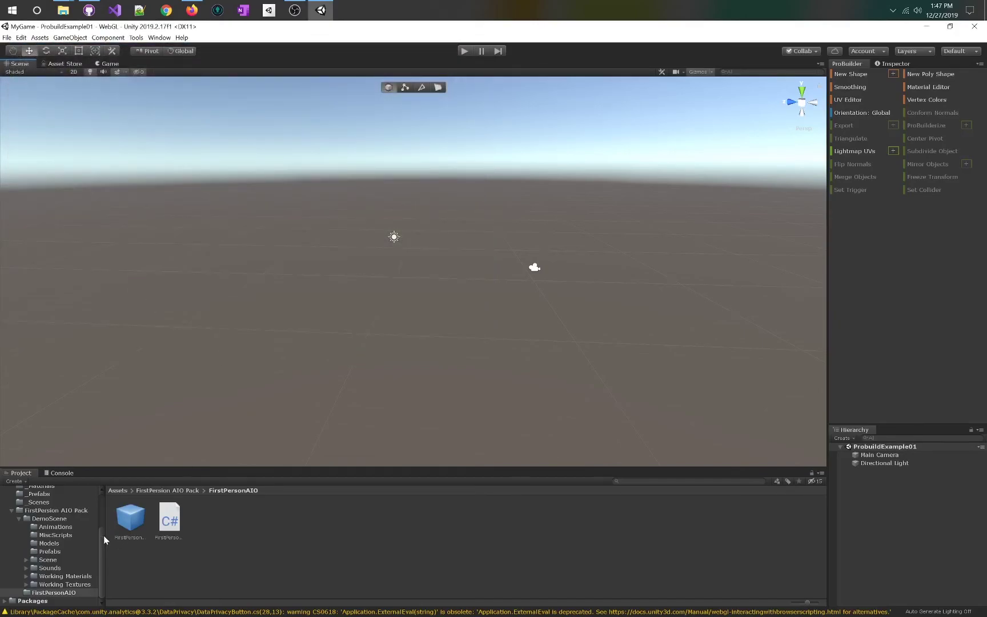
Find the current scene asset in the project's _Scenes folder and rename it ProbuildExample00
drag(104, 535, 99, 484)
click(34, 556)
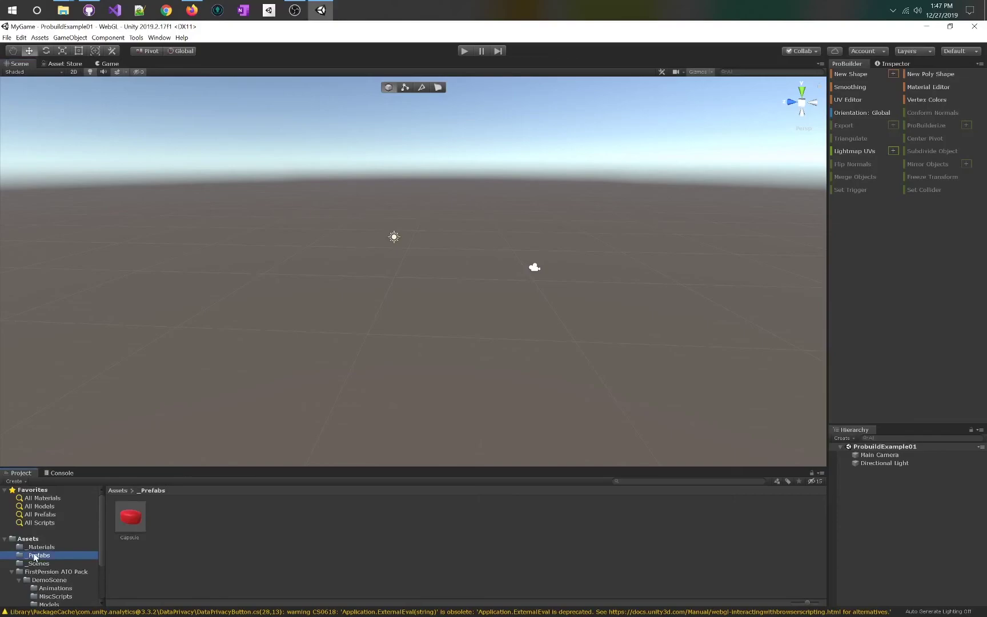
click(37, 564)
click(173, 539)
click(139, 540)
key(End)
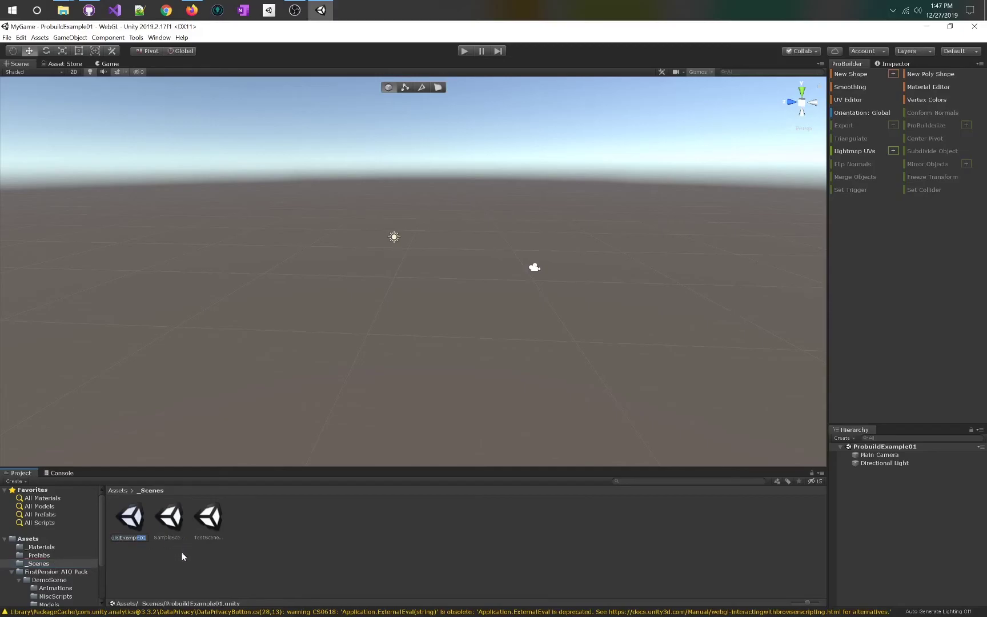
key(BackSpace)
text(0)
key(Return)
click(519, 343)
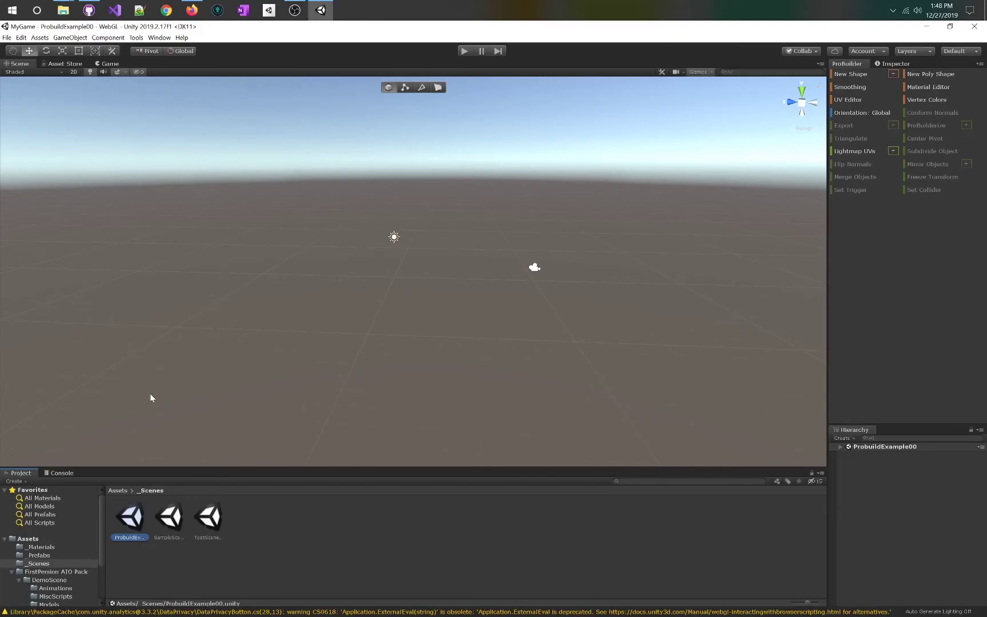
right_click(202, 540)
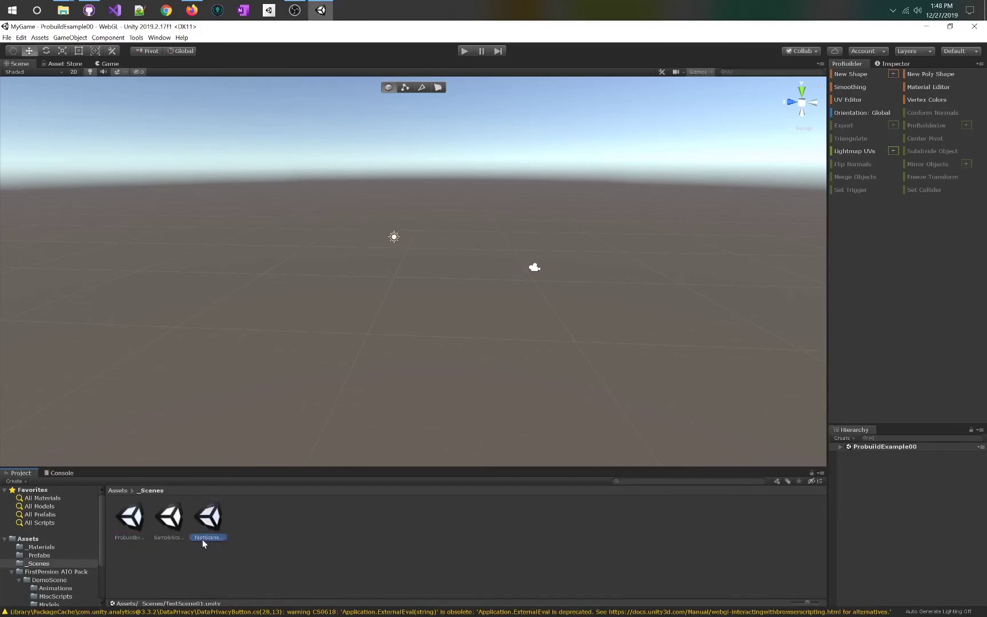
click(120, 560)
click(305, 303)
Open ProBuilder's Shape Tool options beside the scene view and lower the previewed cube along its vertical axis
click(893, 74)
drag(81, 27, 902, 245)
alt+drag(359, 195, 540, 178)
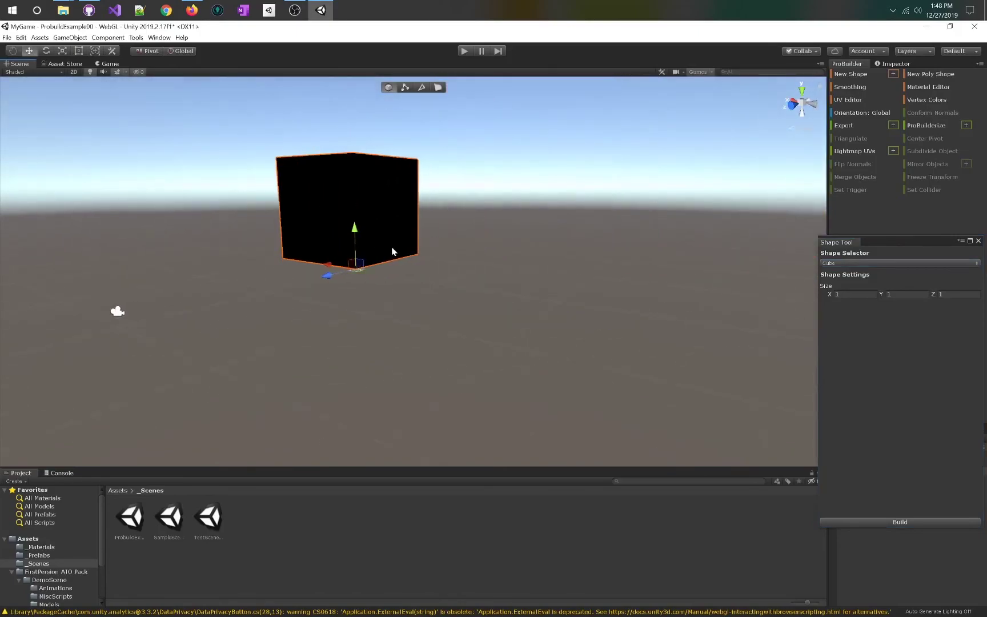
drag(355, 229, 325, 421)
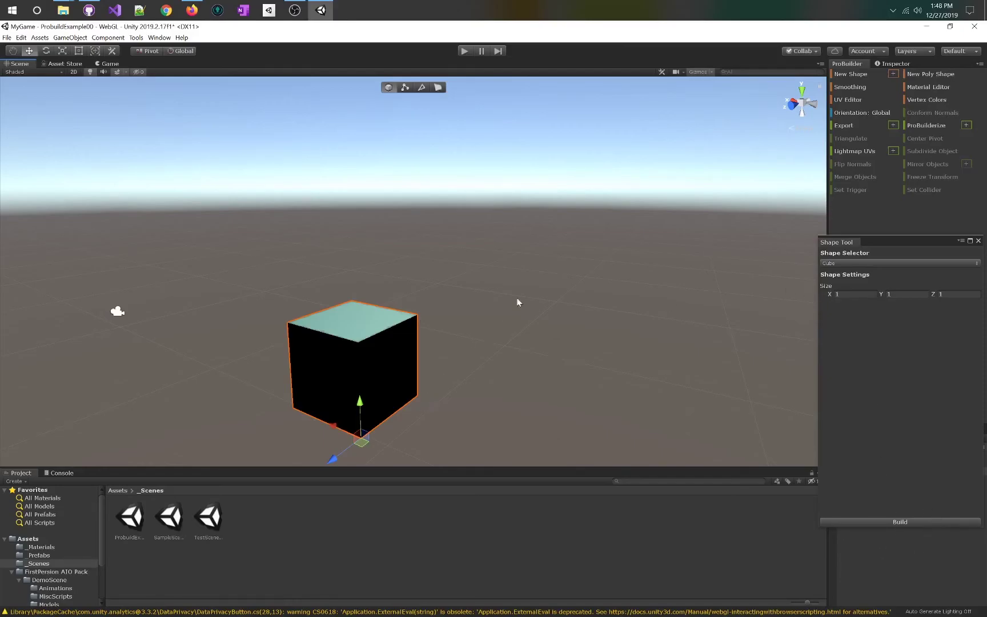
Preview the Sprite shape in the Shape Tool and change the selection to Prism
click(890, 264)
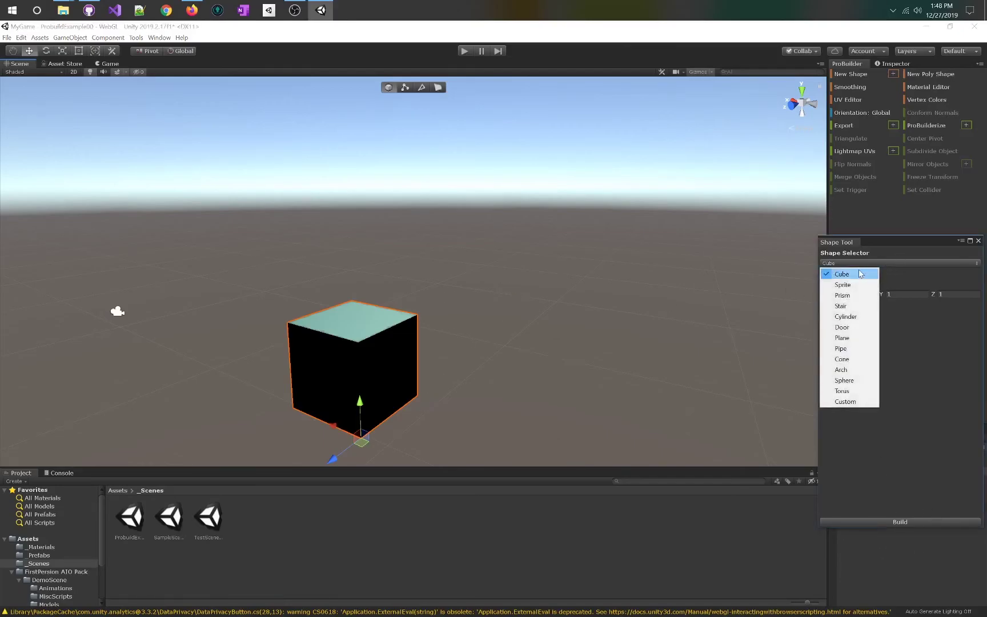
click(851, 286)
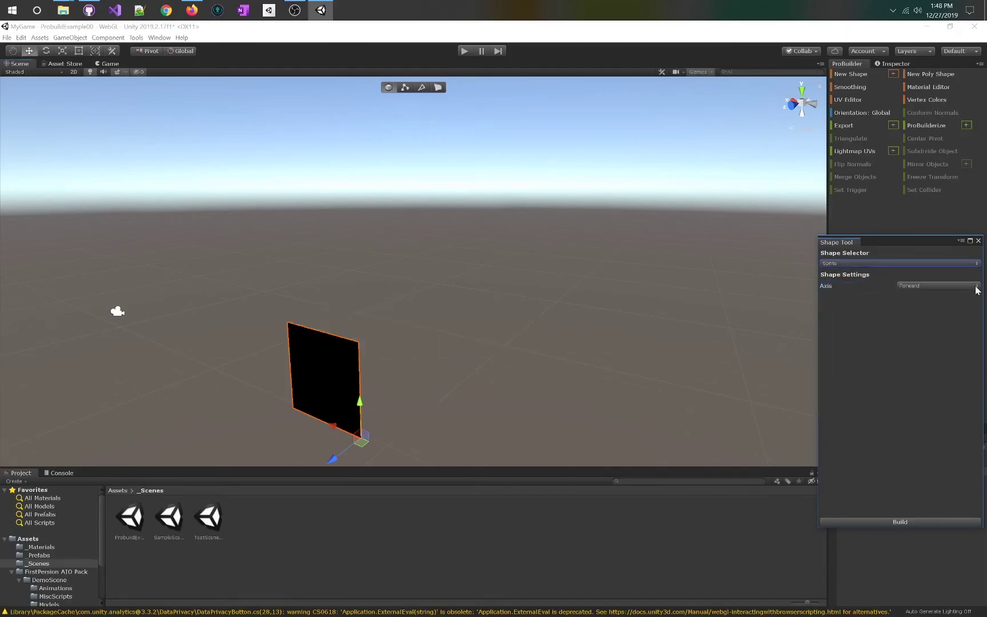
click(918, 263)
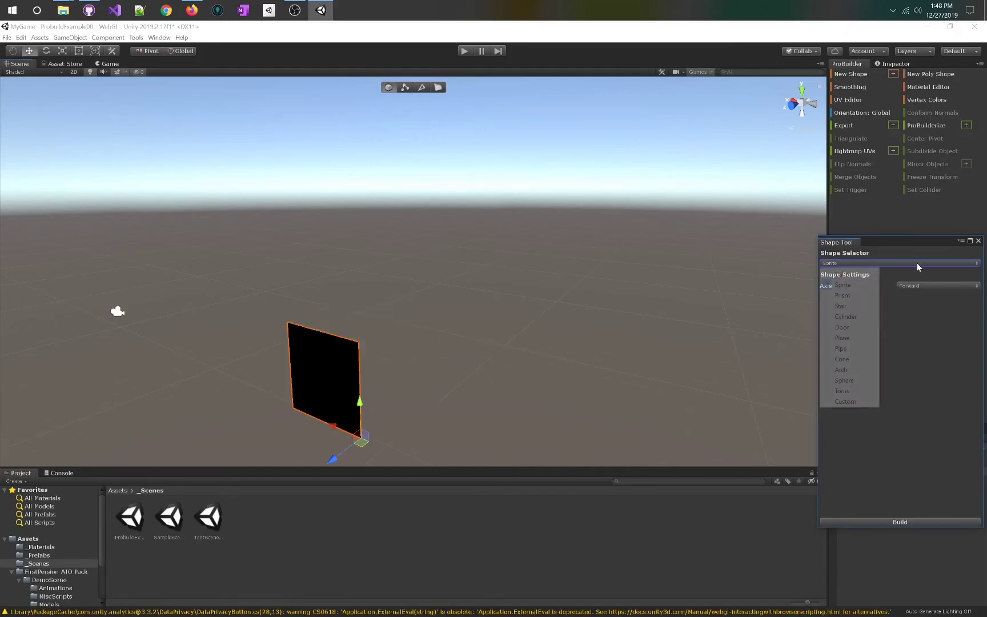
click(842, 295)
Examine the prism's prototype texture and its one-meter markings close up and from several angles
right_drag(363, 253, 284, 287)
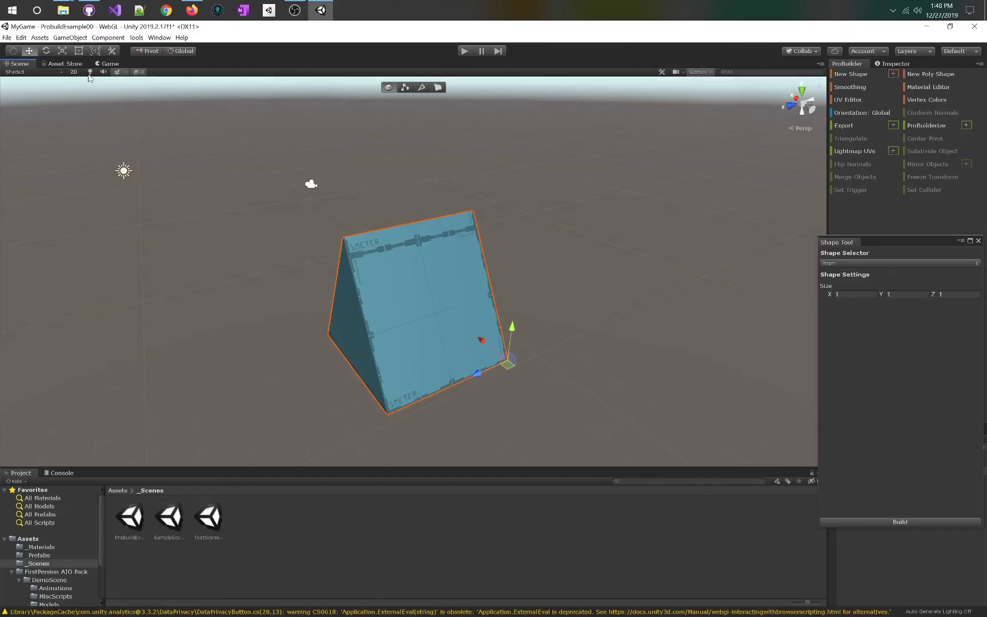
alt+drag(676, 253, 509, 252)
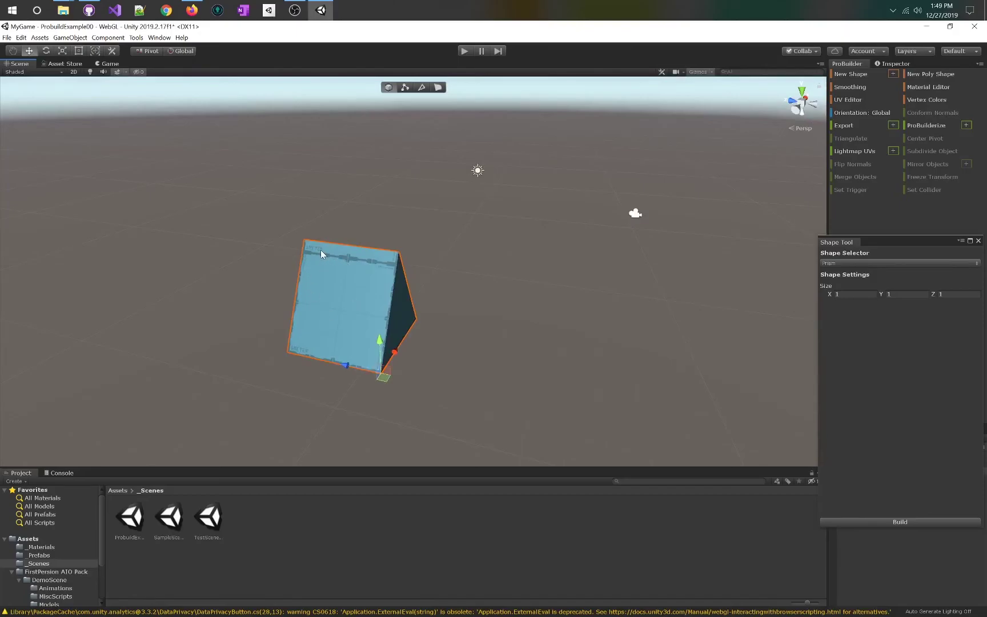
alt+drag(312, 255, 338, 230)
scroll(340, 232, up, 2)
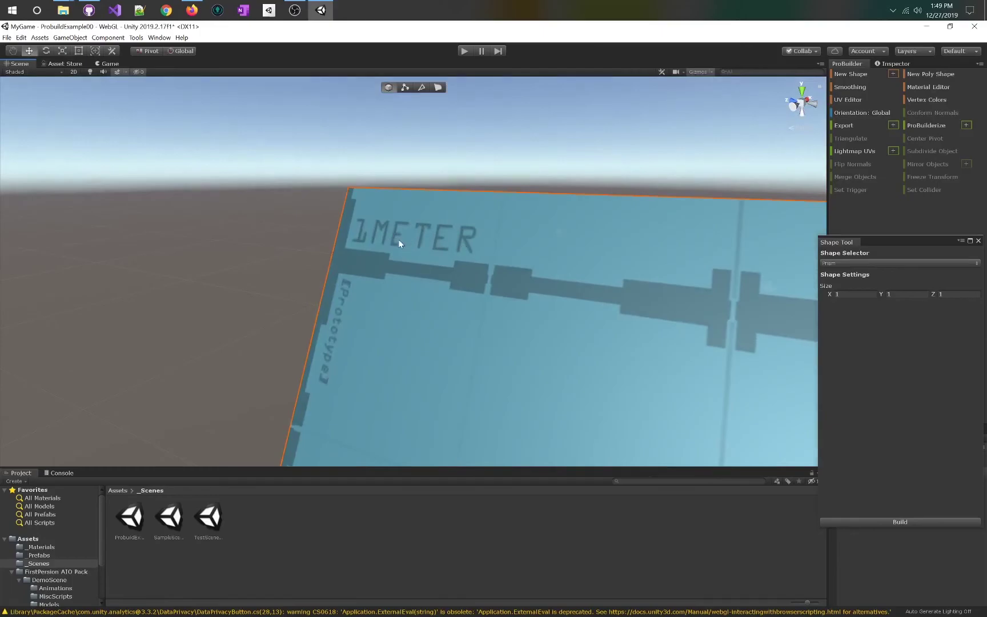
alt+drag(401, 311, 524, 348)
scroll(346, 296, down, 5)
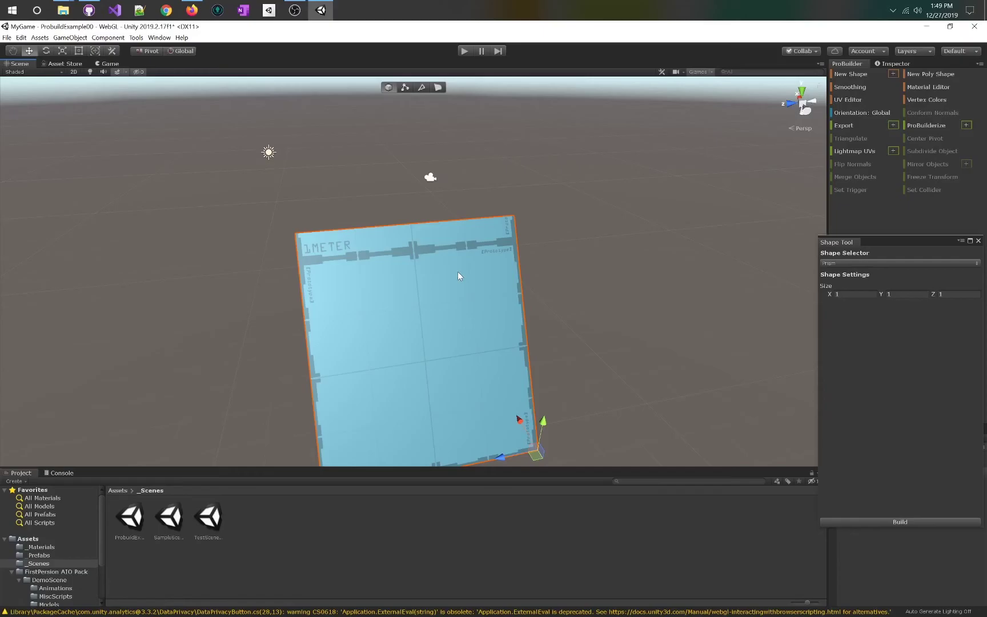
alt+drag(564, 232, 407, 247)
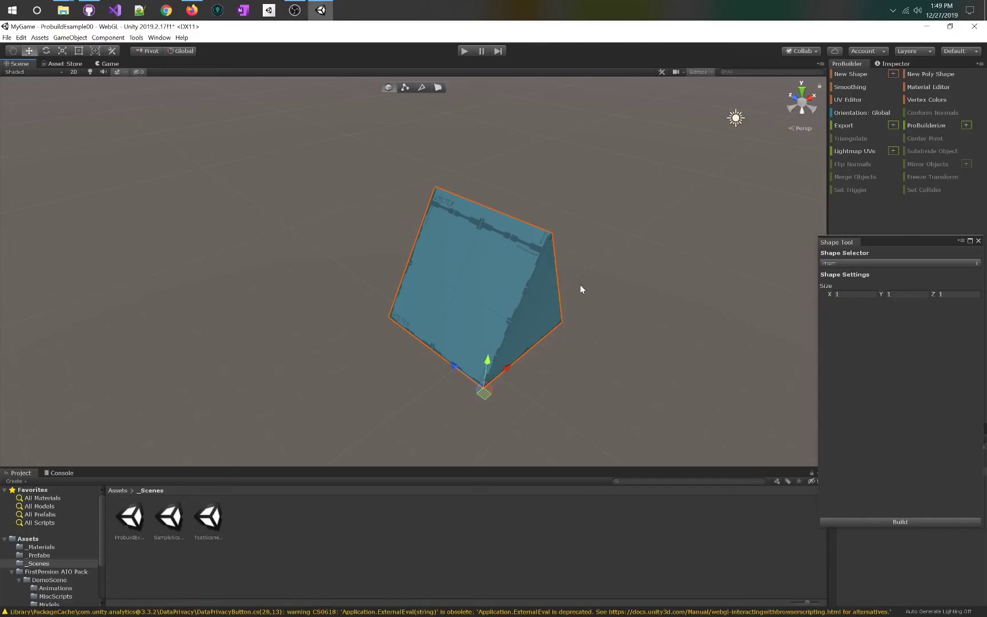
Change the shape to Stair, compare it with the Prism once more and return to Stair
click(848, 264)
click(840, 291)
alt+drag(504, 285, 606, 230)
scroll(530, 227, down, 5)
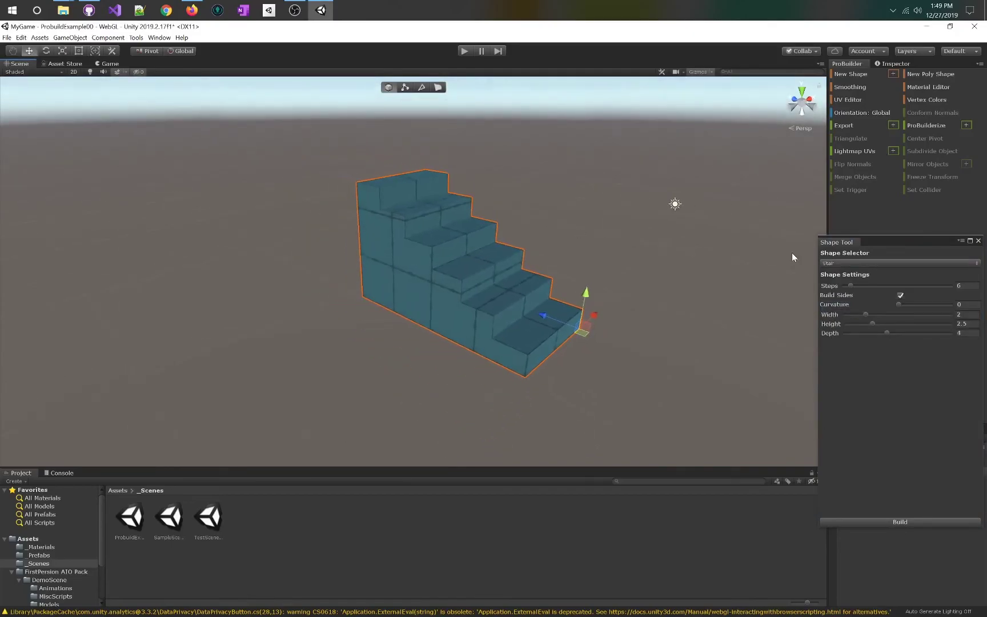
click(840, 263)
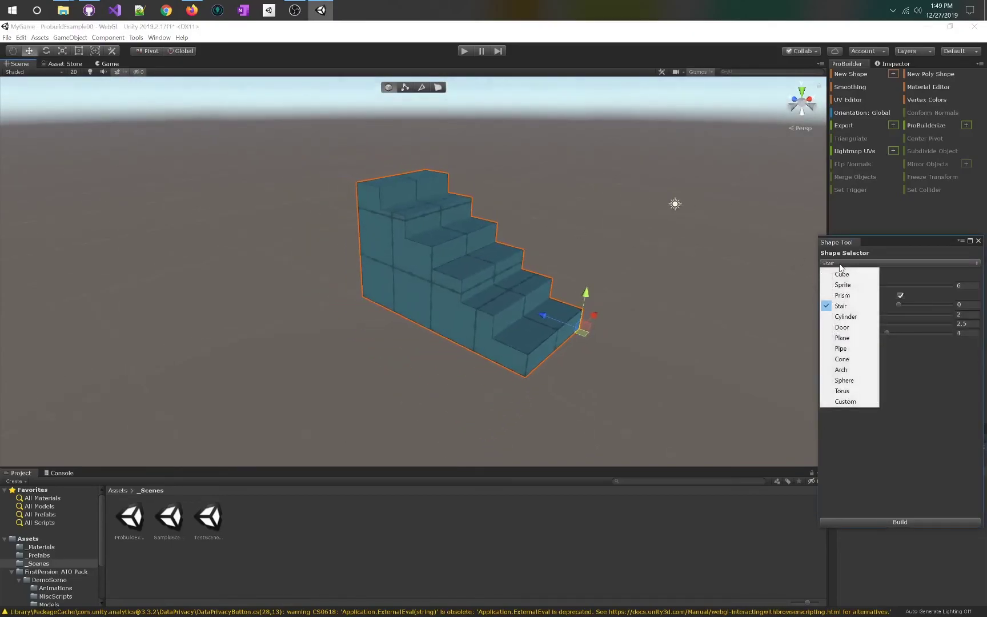
click(847, 295)
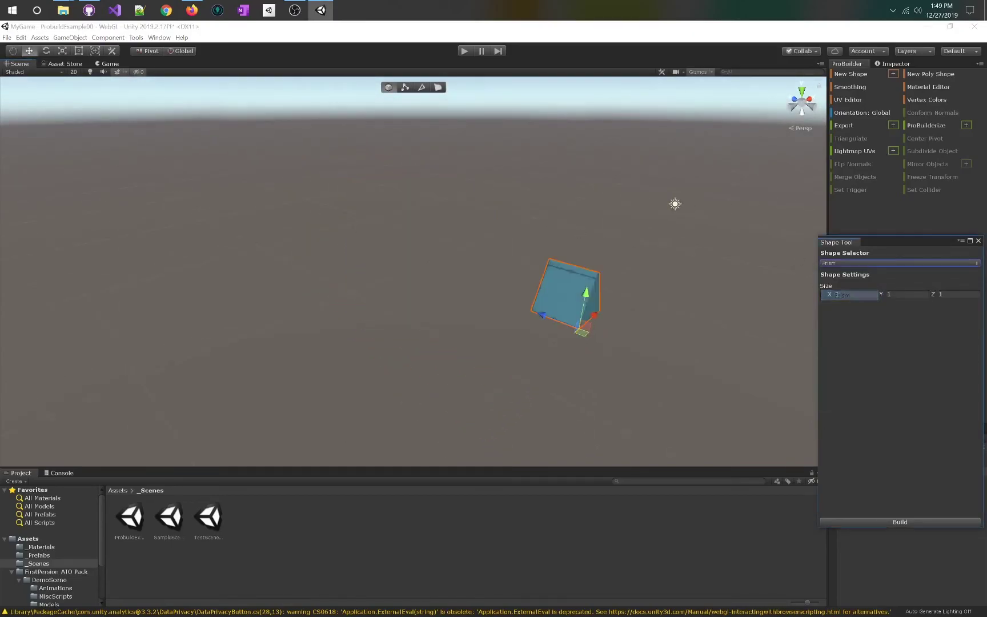
click(845, 265)
click(837, 286)
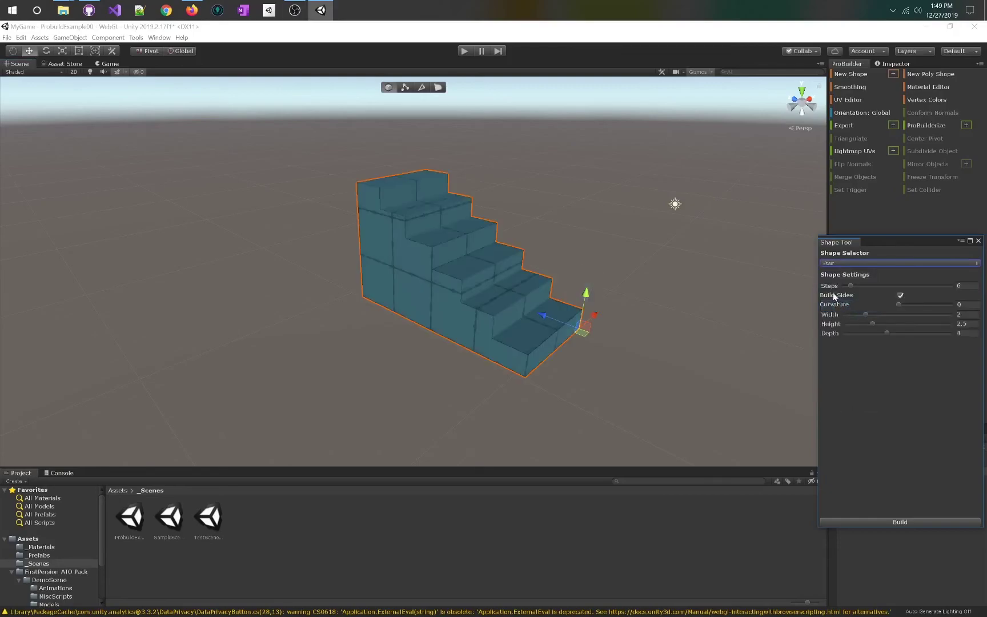
Set the stair to 12 steps and try it without Build Sides before re-enabling that option
drag(851, 285, 862, 287)
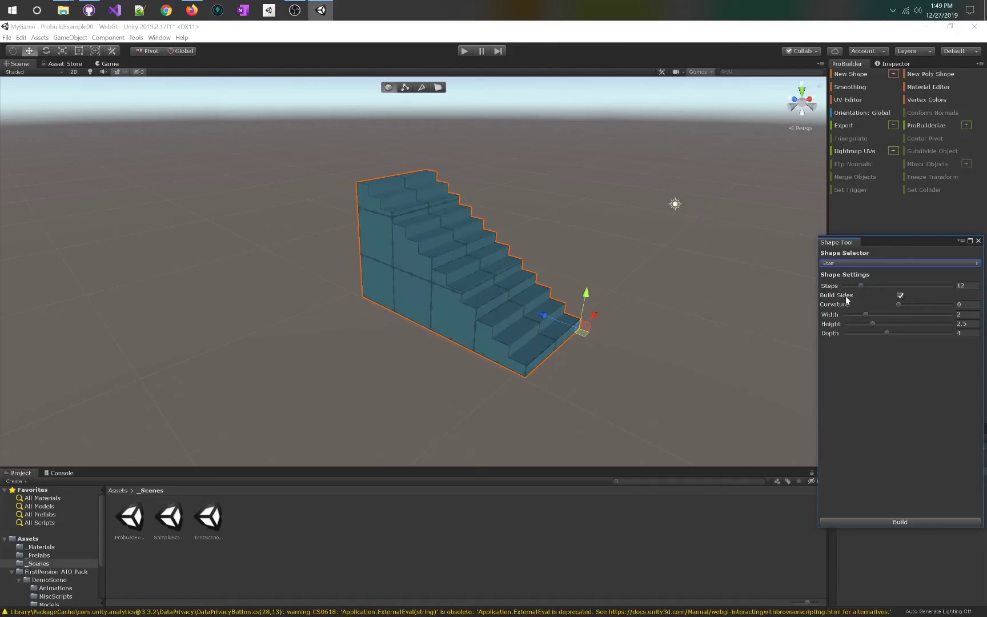
click(902, 296)
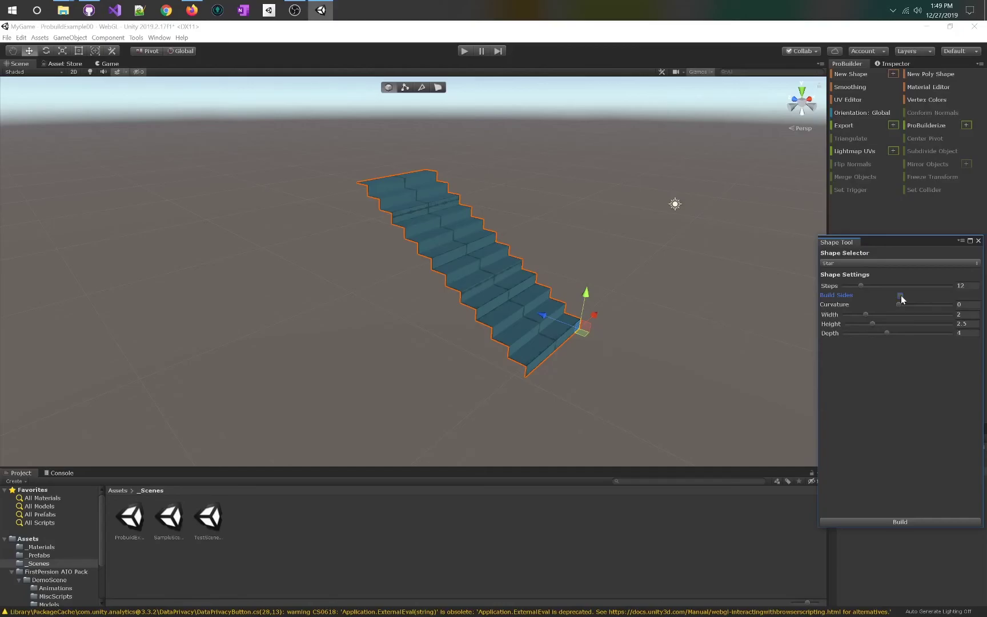
click(901, 296)
Curve the stair with a Curvature of 131 and try its Mirror option before disabling it again
drag(900, 305, 920, 313)
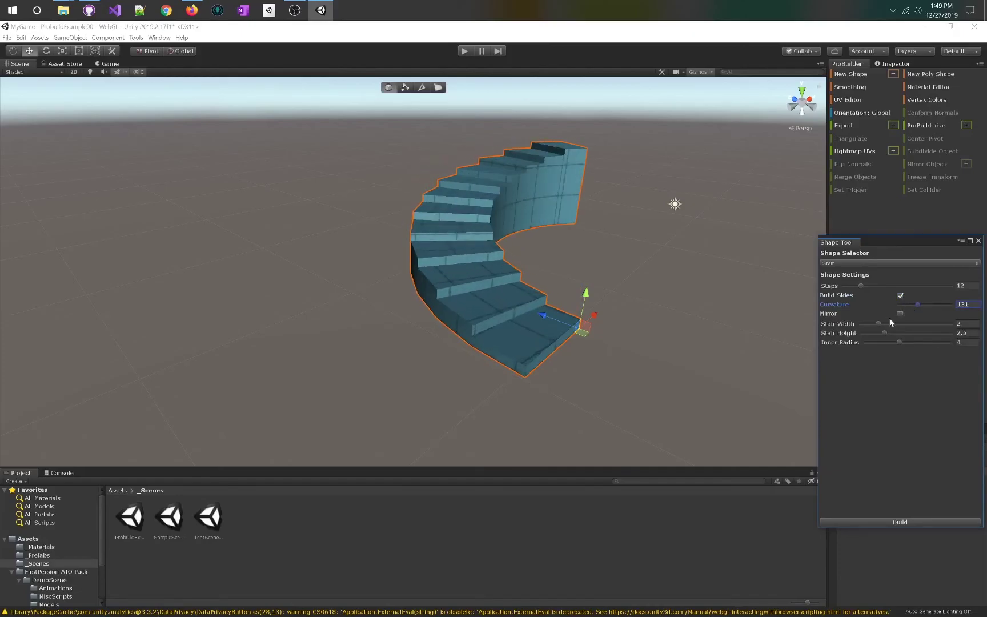
click(902, 314)
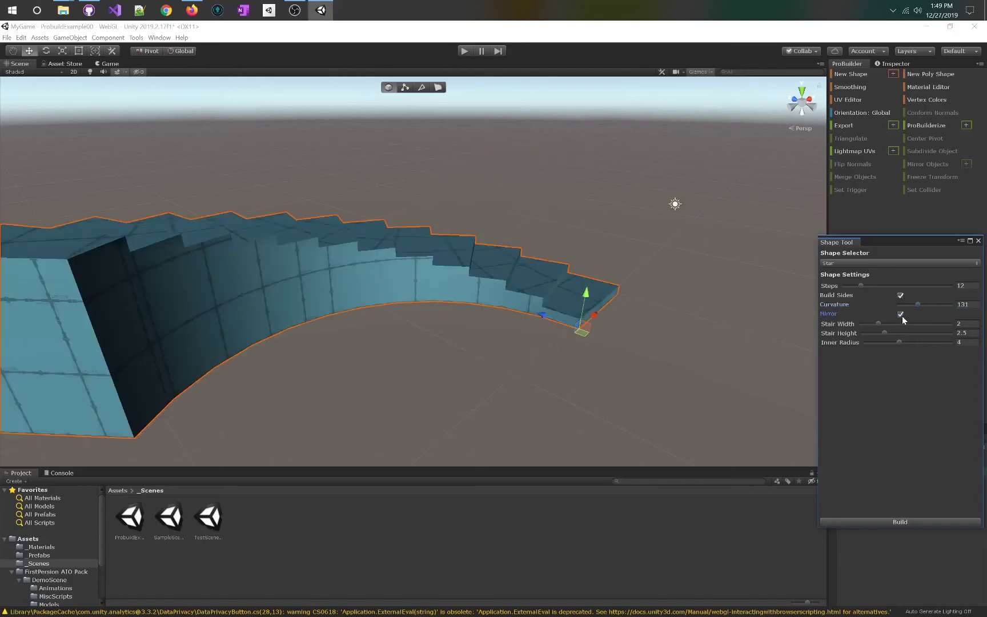
click(901, 314)
Adjust the curved stair to a width of about 5.19, a height of about 2.62 and an inner radius of 1.84
drag(882, 324, 906, 332)
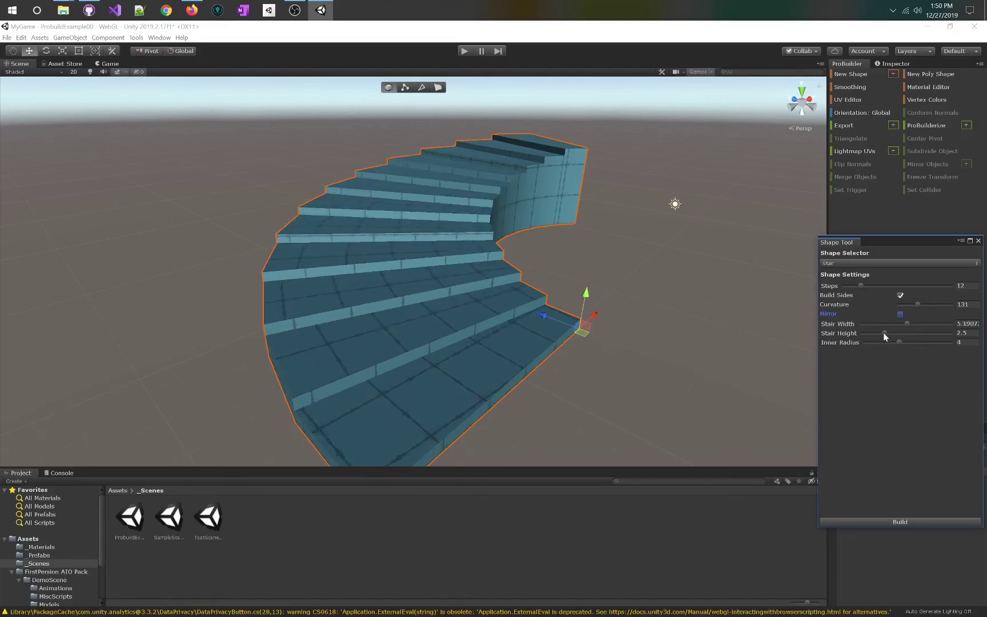
mouse_move(884, 333)
mouse_down()
mouse_move(906, 334)
mouse_move(885, 335)
mouse_up()
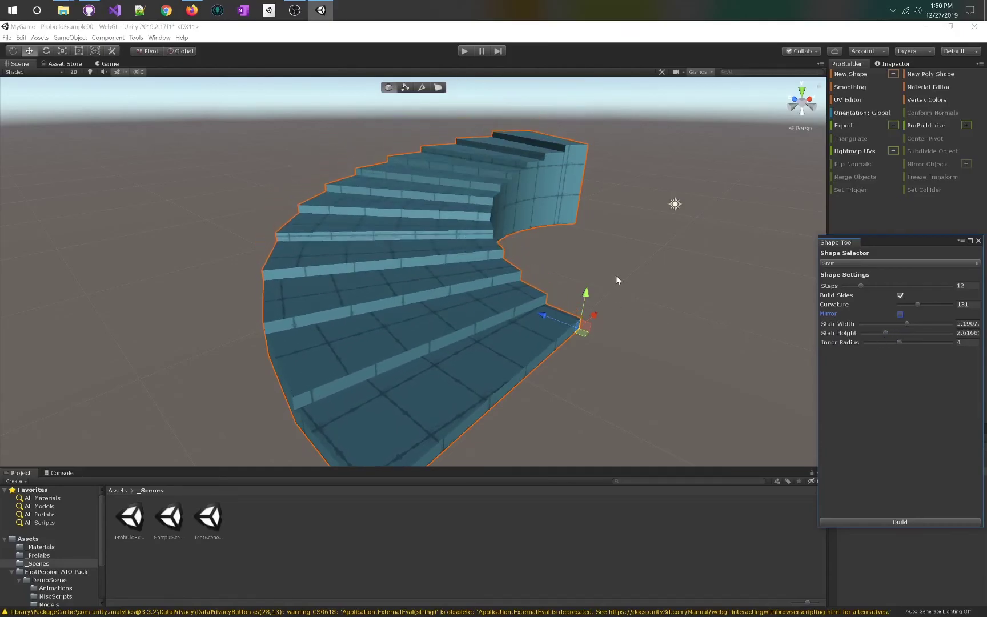
mouse_move(898, 343)
mouse_down()
mouse_move(975, 359)
mouse_move(875, 355)
mouse_move(885, 358)
mouse_up()
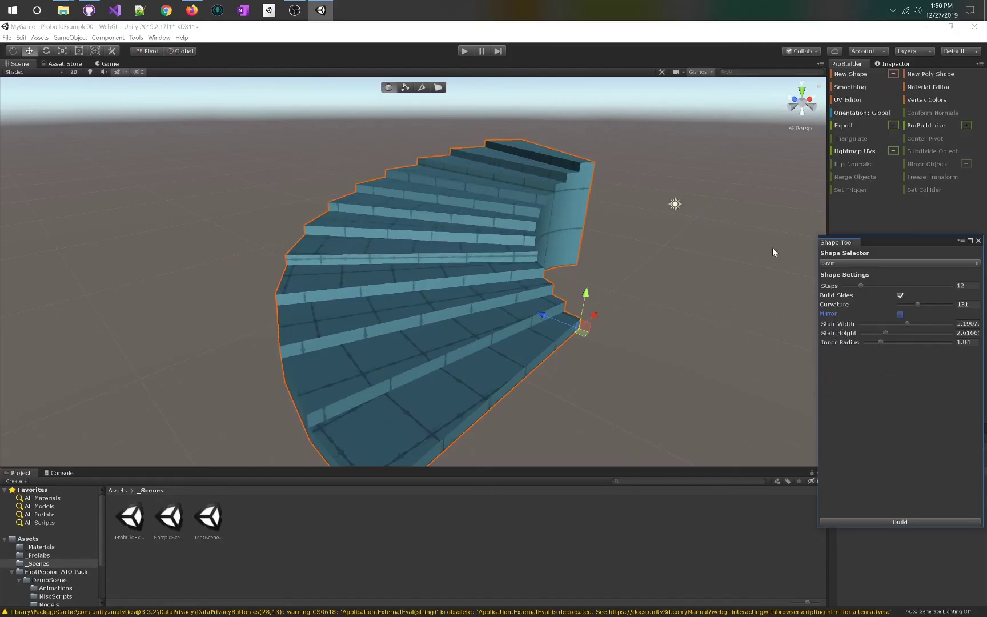
right_drag(647, 239, 743, 244)
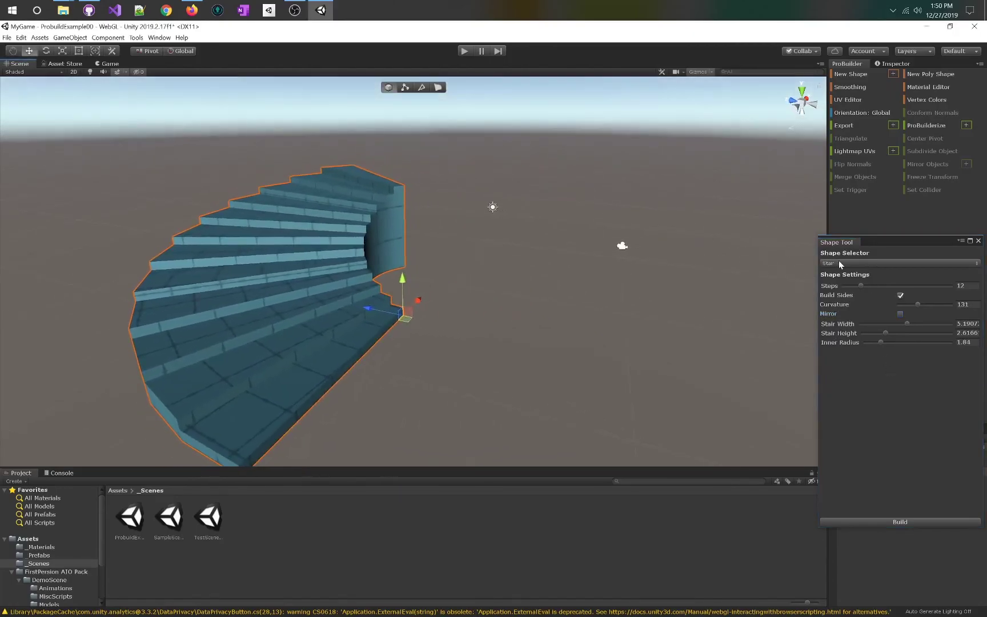
Change the shape to Cylinder with a radius of 2.2 and 20 sides
click(838, 262)
click(847, 317)
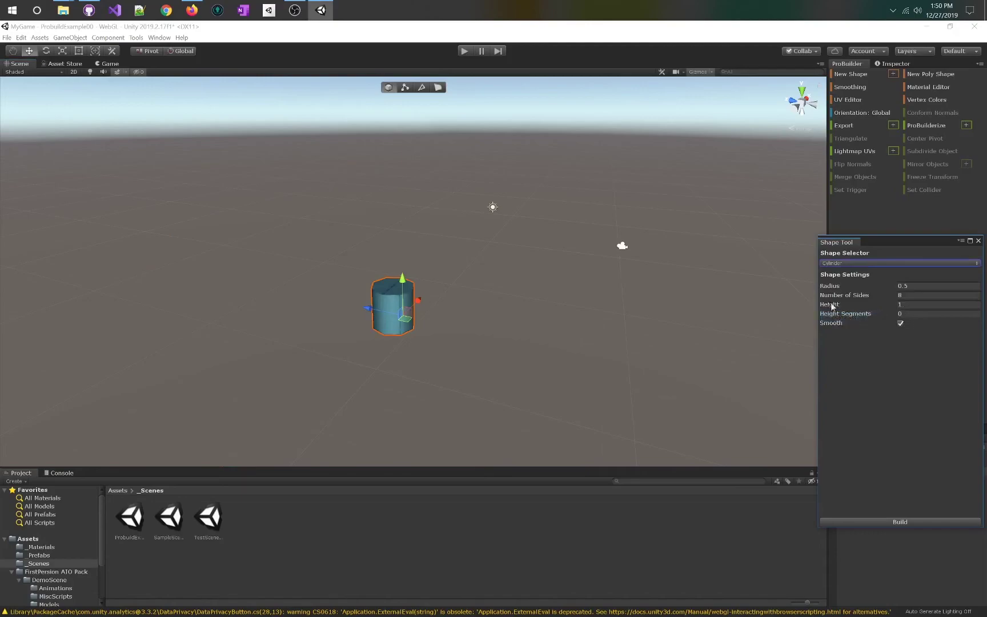
drag(815, 284, 832, 302)
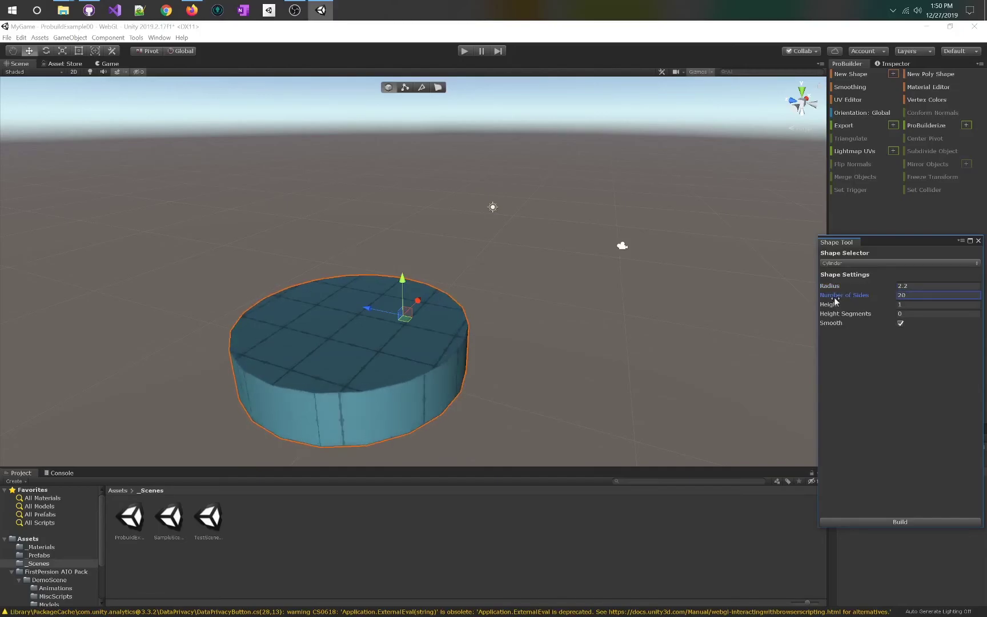
middle_drag(496, 316, 660, 298)
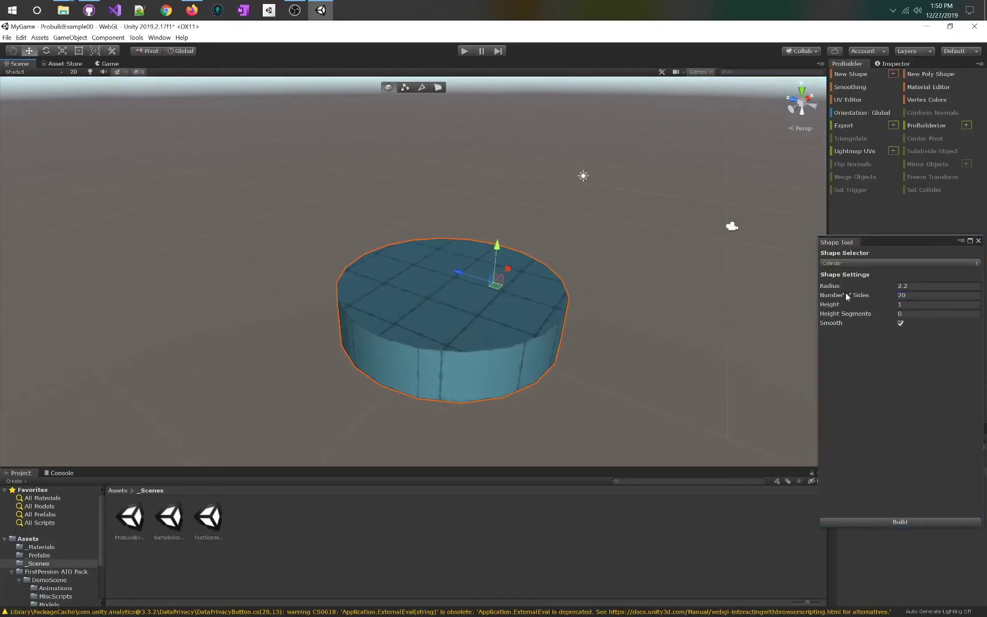
Set the cylinder to 12 sides and a height of 2.1, and compare it with Smooth off and on
mouse_move(848, 294)
mouse_down()
mouse_move(859, 296)
mouse_move(835, 296)
mouse_up()
text(12)
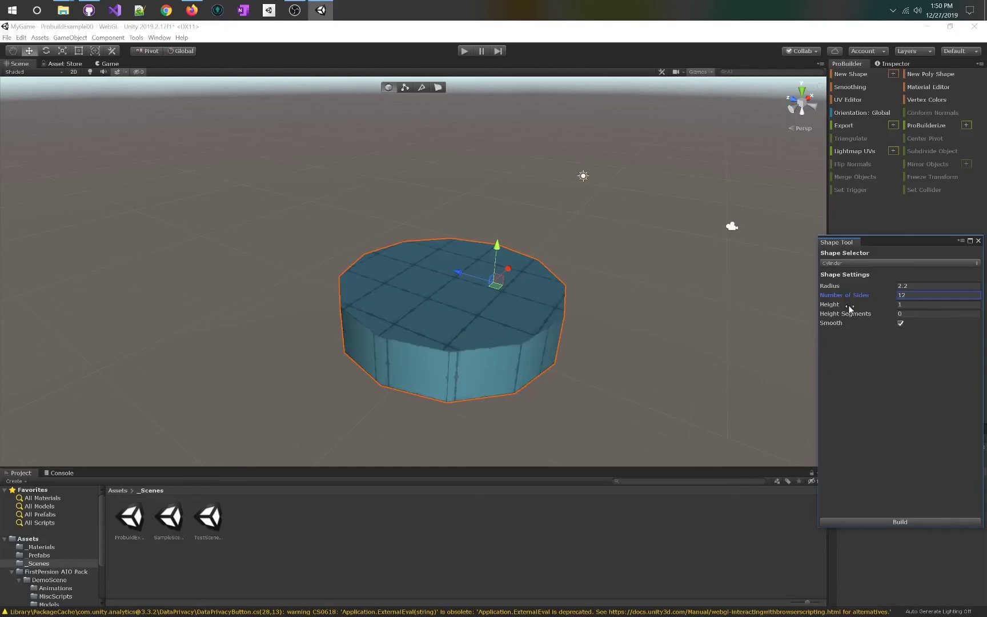
mouse_move(850, 308)
mouse_down()
mouse_move(864, 312)
mouse_move(856, 317)
mouse_up()
click(900, 324)
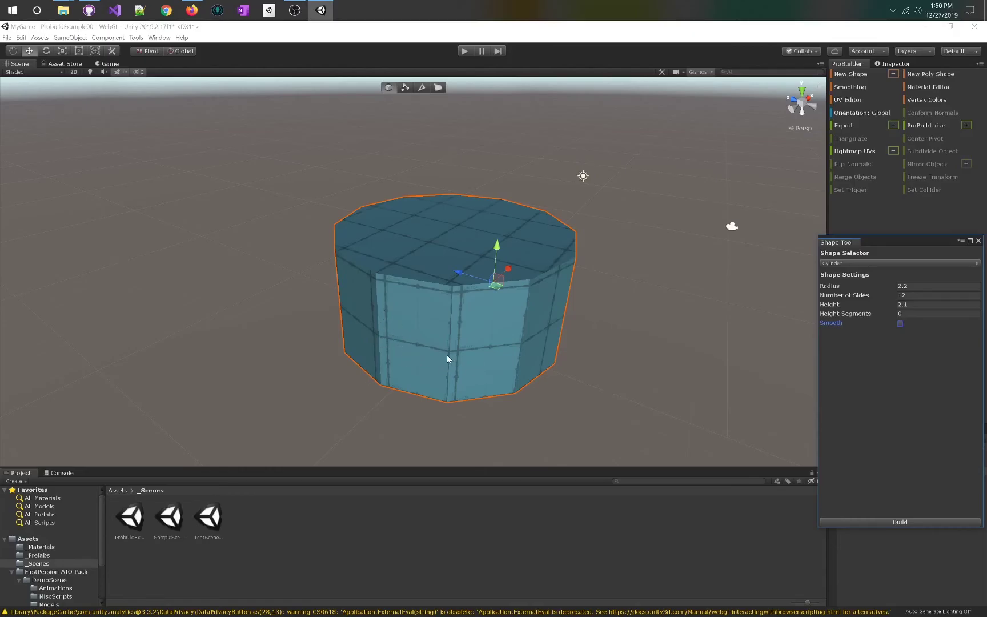
click(901, 324)
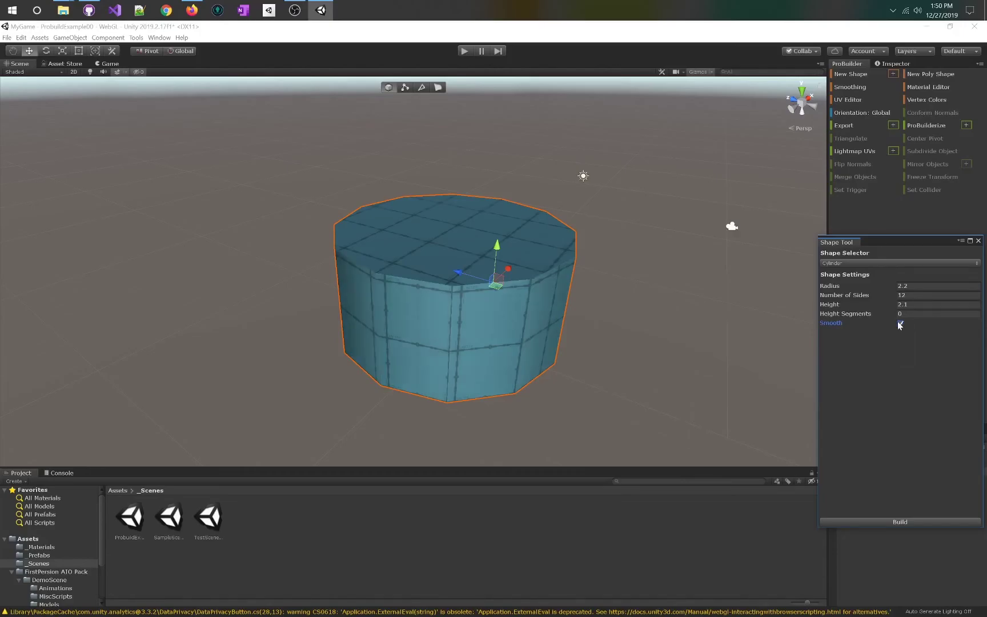
Change the shape to Door and reposition the Shape Tool window so the doorway can be seen from the front
drag(878, 245, 713, 241)
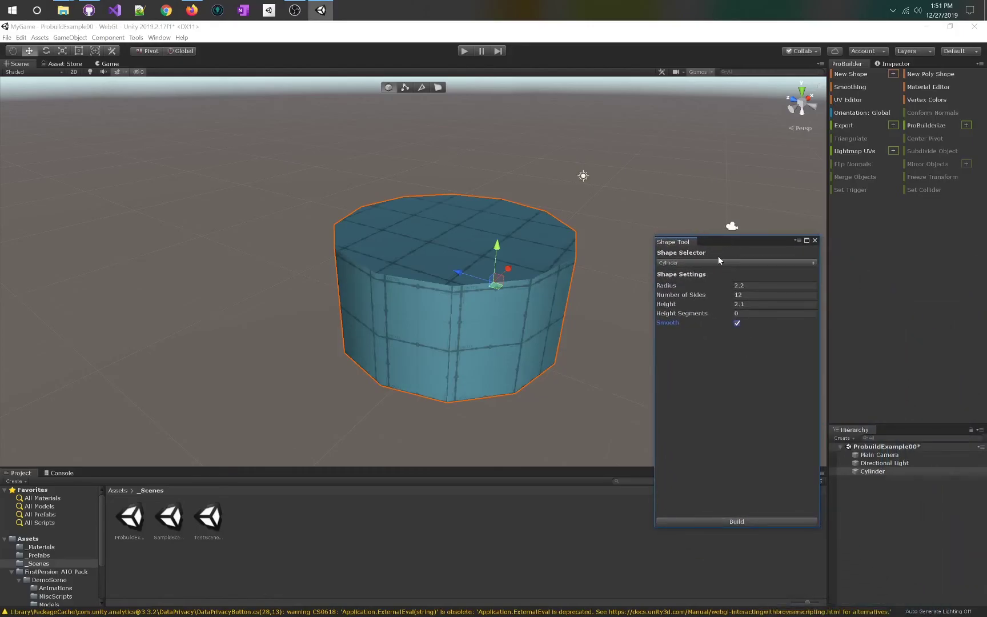
click(719, 261)
click(685, 328)
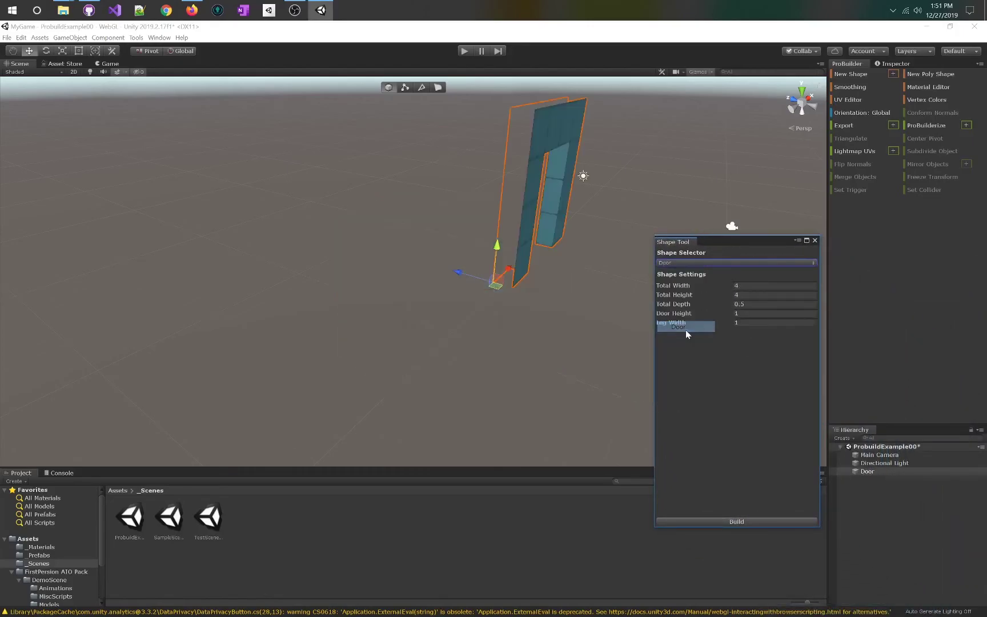
drag(720, 242, 512, 211)
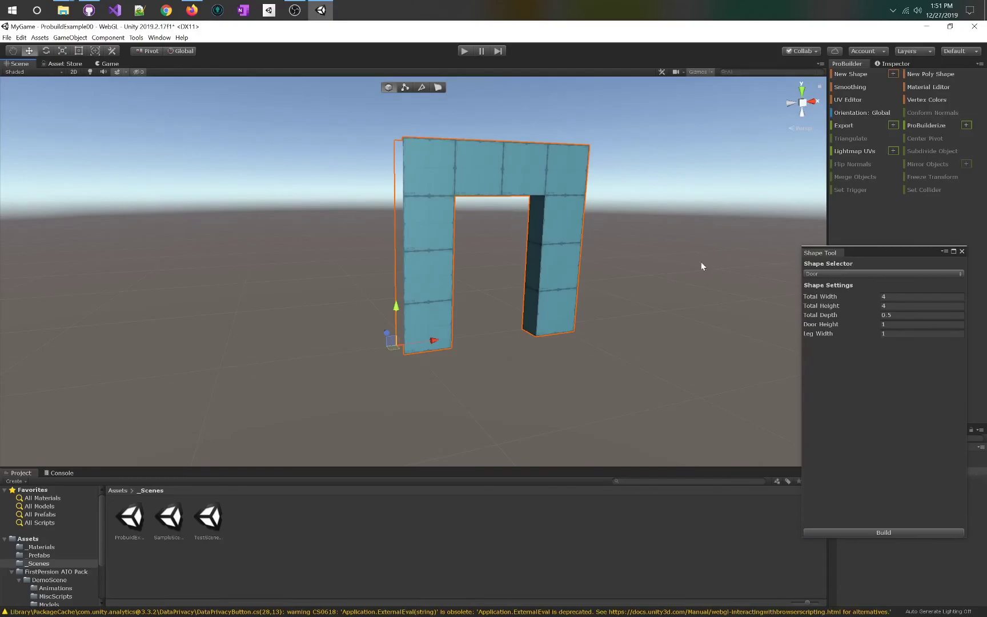
View the doorway from another angle and change the shape to Plane
click(874, 280)
alt+drag(591, 296, 577, 244)
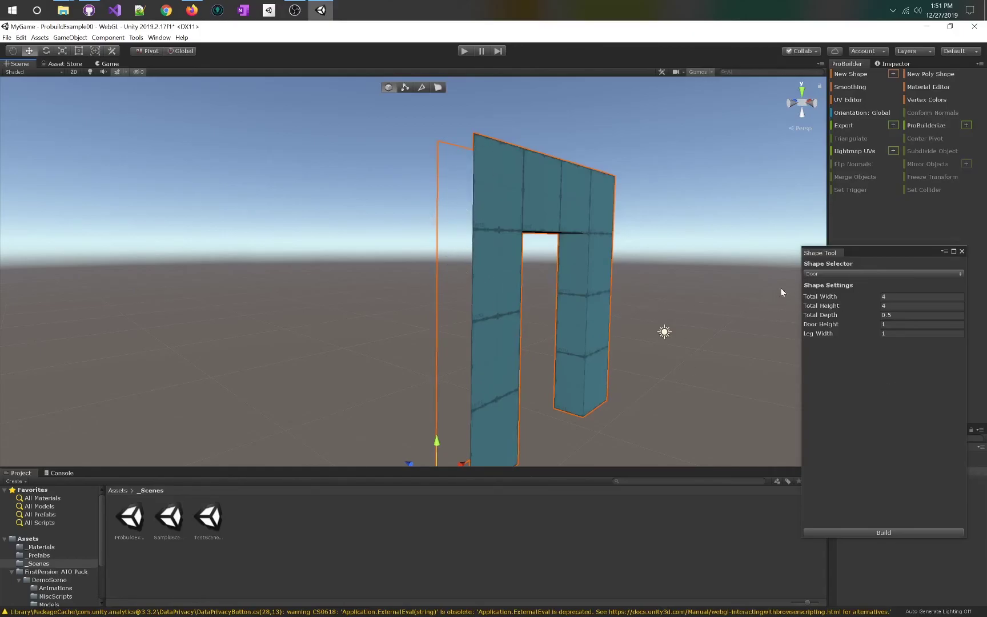
click(816, 275)
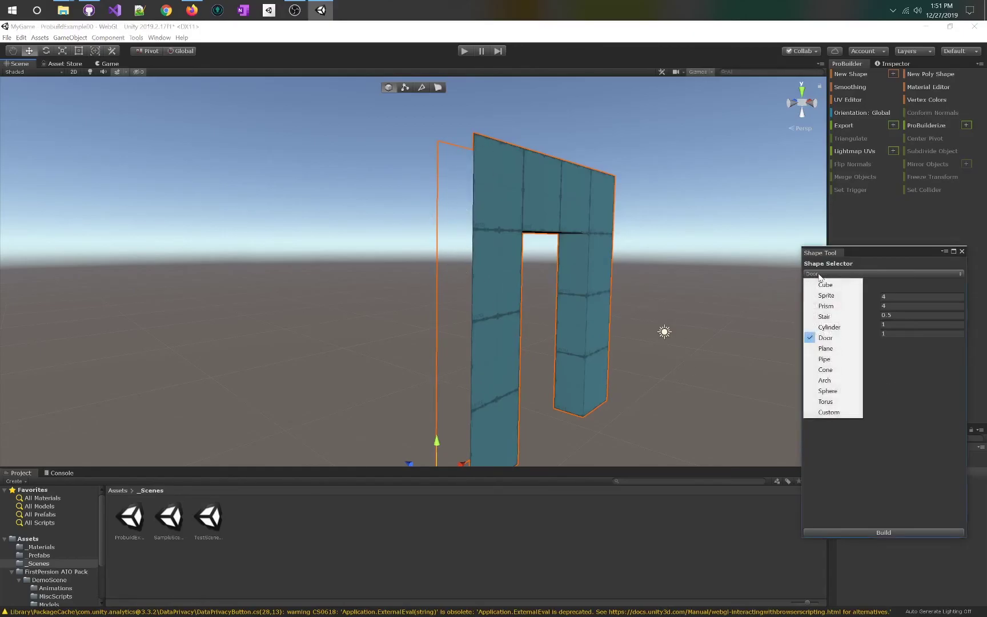
click(845, 350)
alt+drag(689, 246, 944, 306)
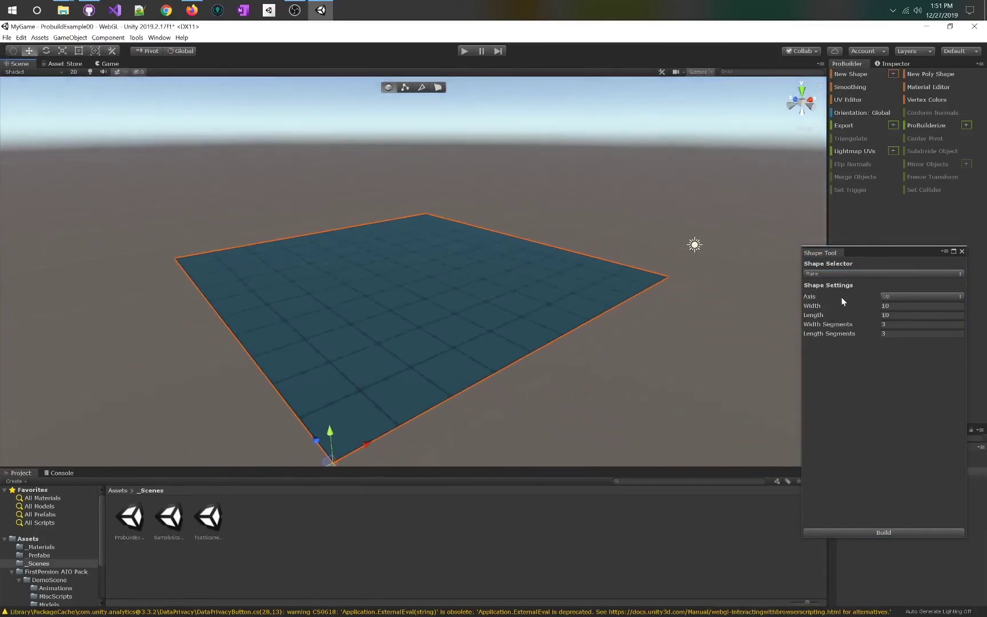
Preview the plane with its axis set to Right, and return the axis to Up
click(904, 296)
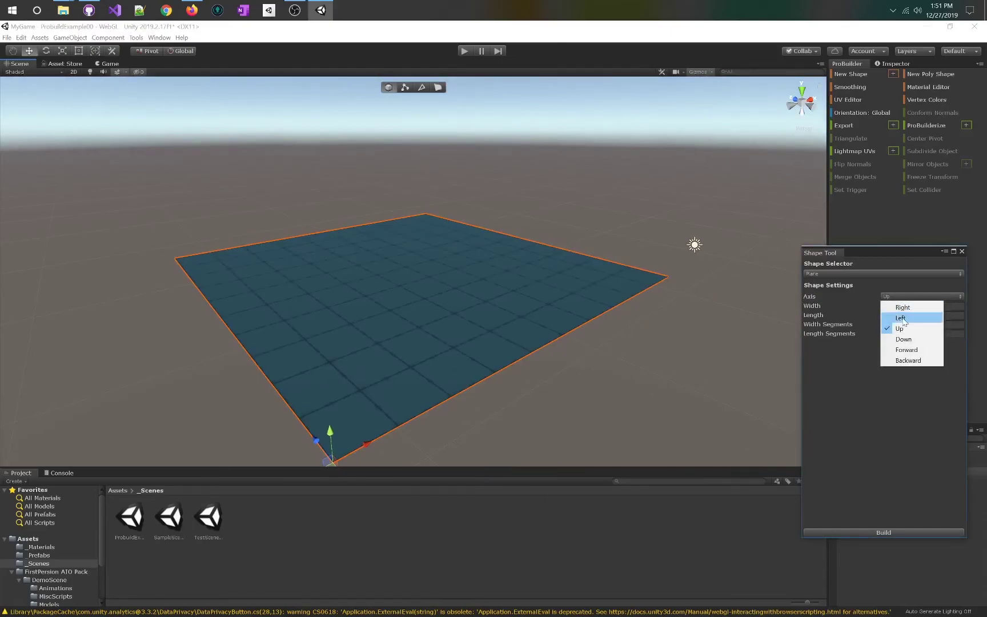
click(902, 308)
alt+drag(491, 224, 395, 190)
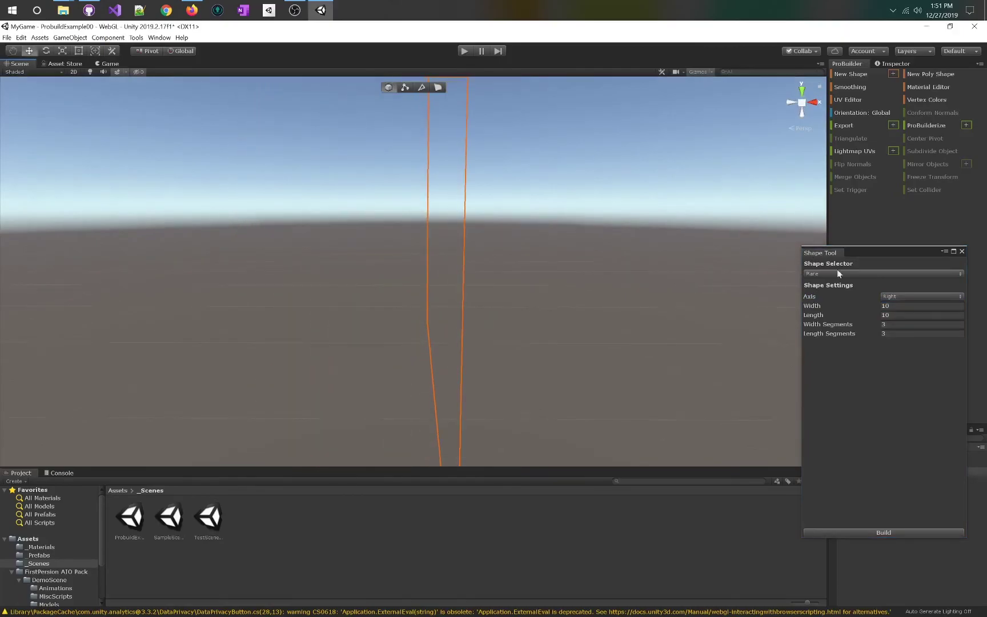
click(884, 294)
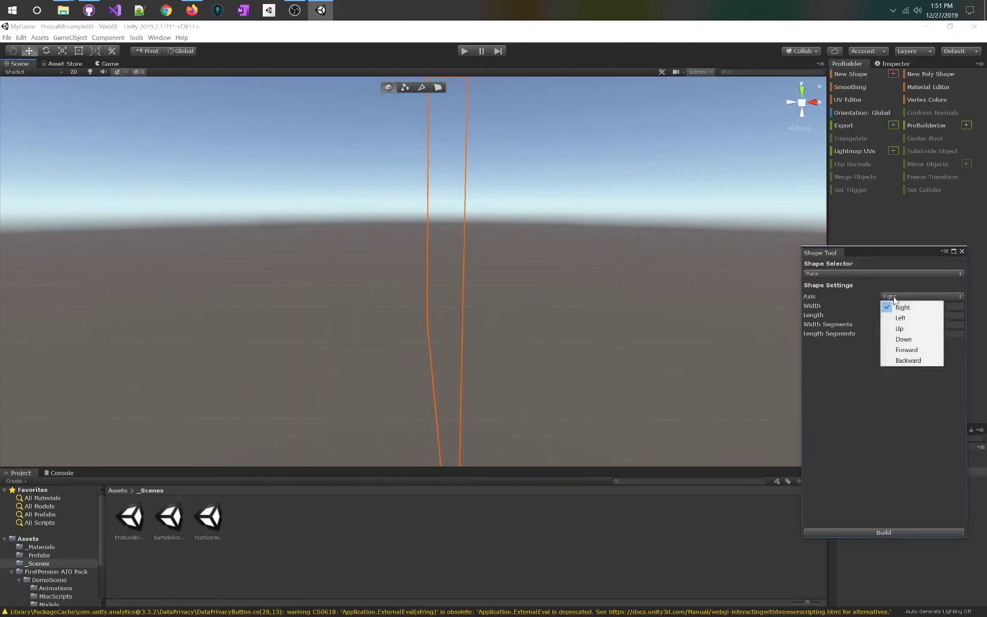
click(903, 328)
alt+drag(494, 250, 500, 300)
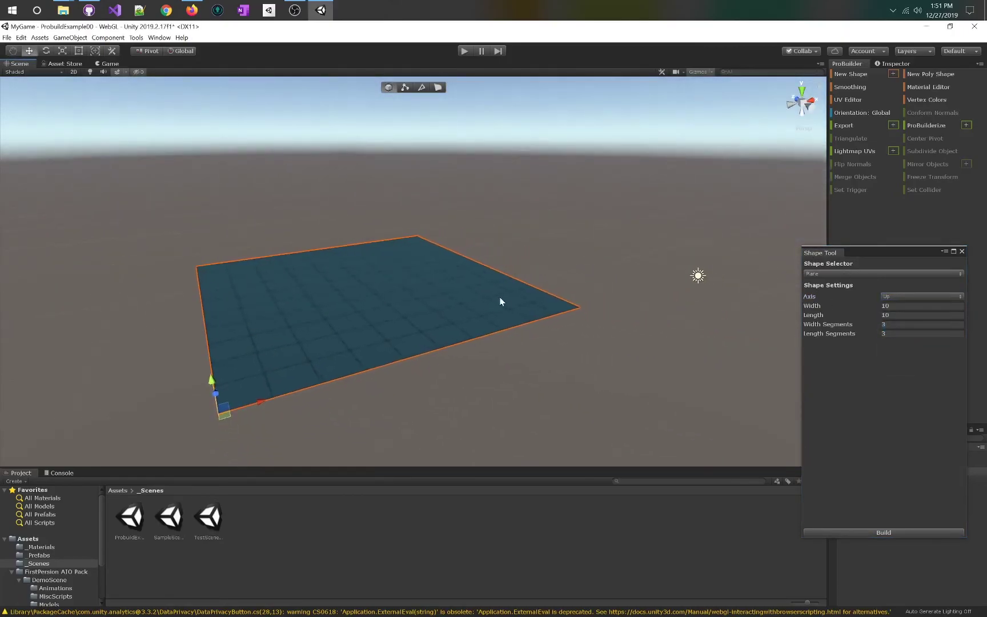
Set the plane's position to 0, 0, 0 so that it sits at the scene origin
click(889, 65)
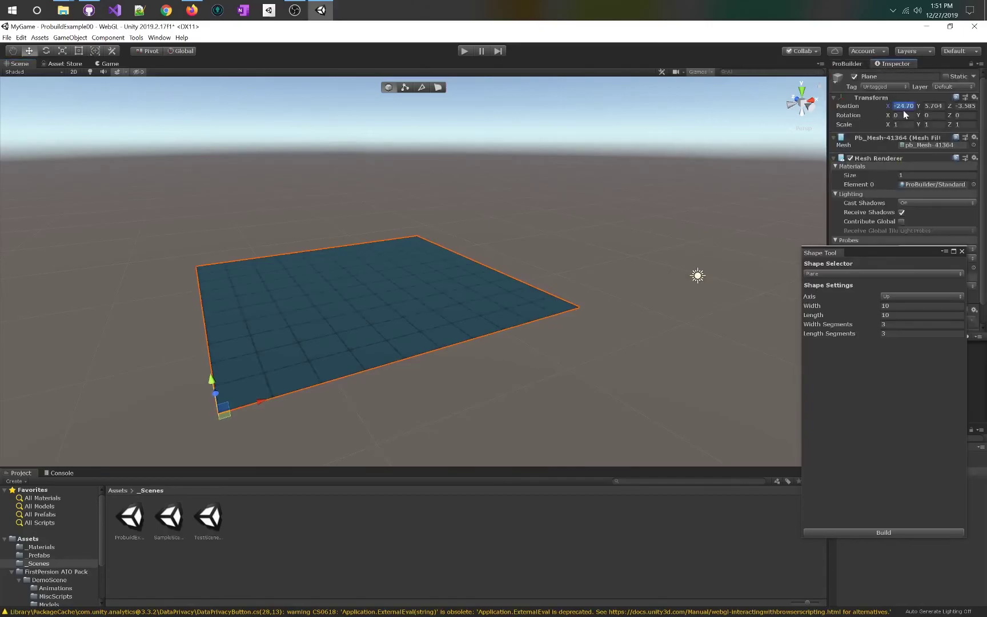
text(0)
key(Tab)
text(0)
key(Tab)
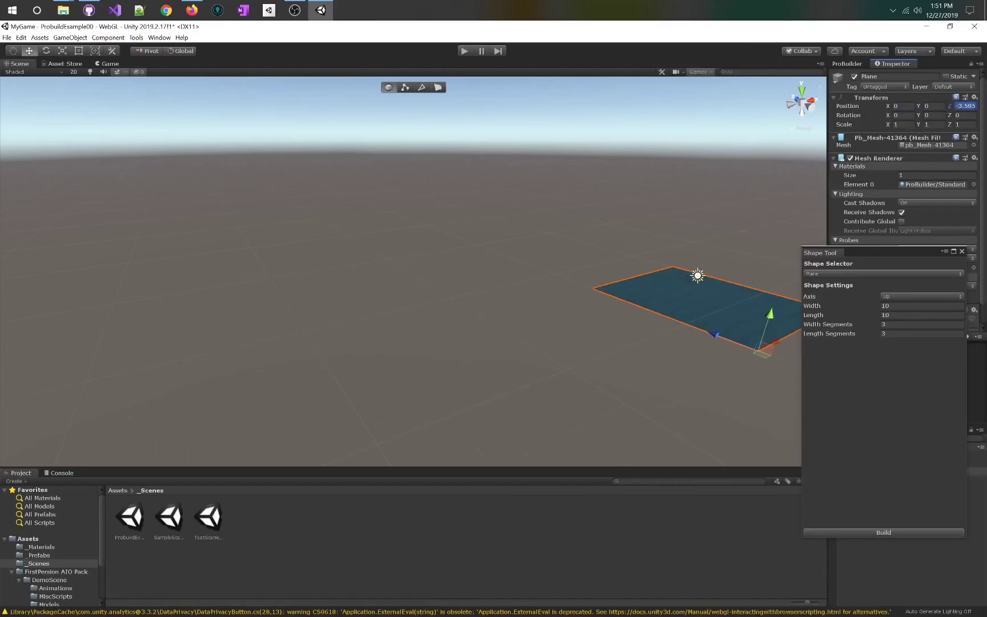
text(0)
key(Return)
alt+drag(615, 167, 634, 131)
scroll(571, 257, up, 8)
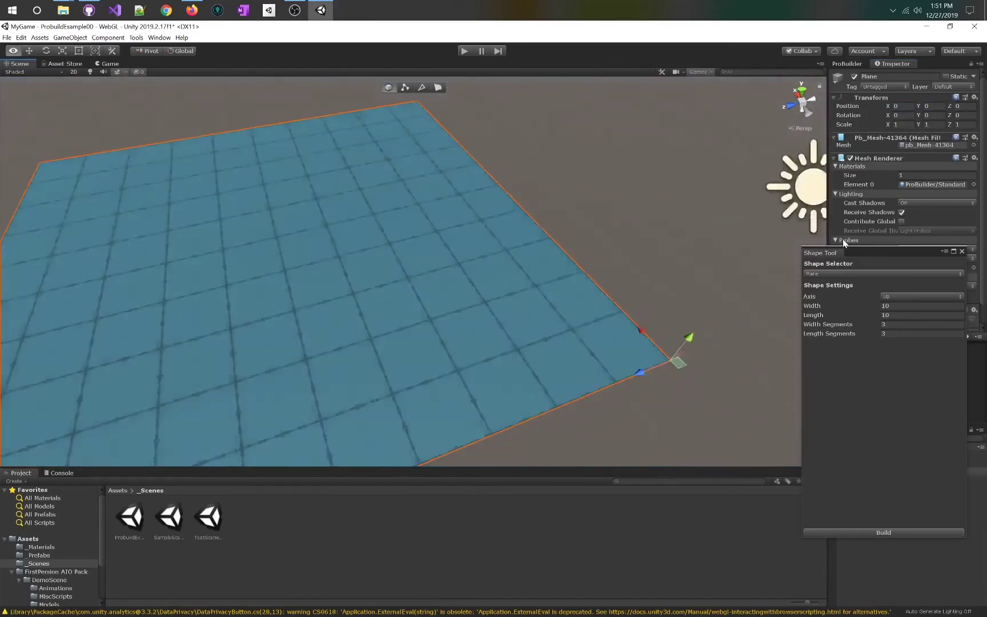
scroll(484, 265, down, 3)
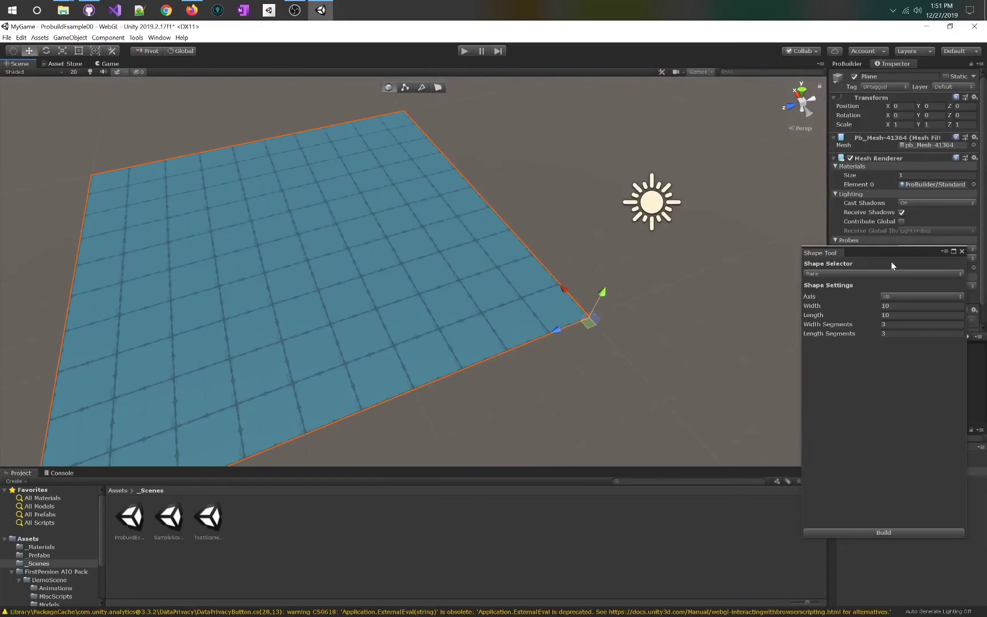
Uncover the Inspector by moving the Shape Tool window aside, and build the 10 by 10 plane
drag(867, 252, 720, 242)
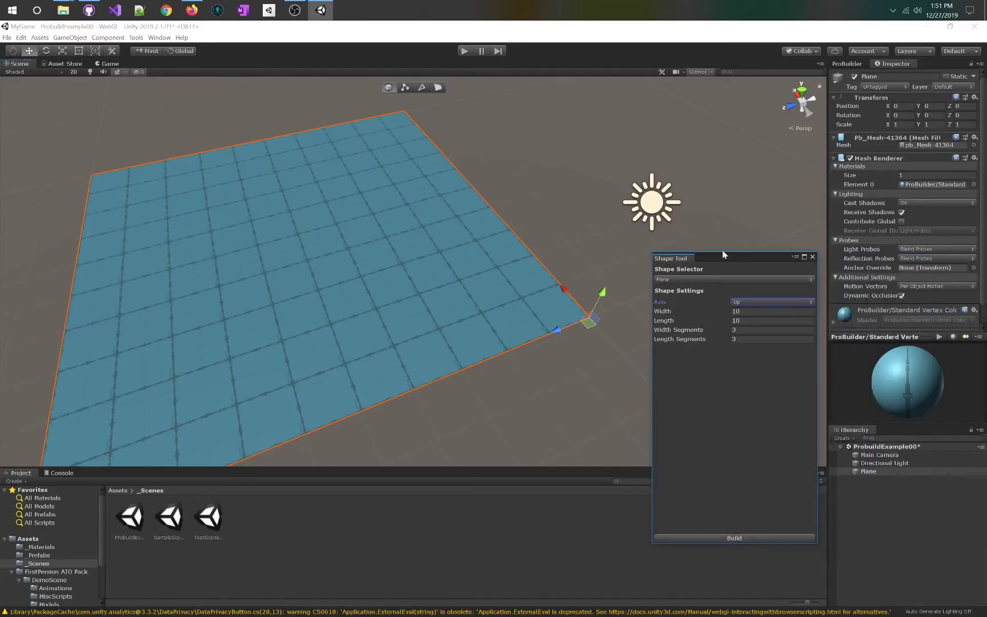
click(714, 537)
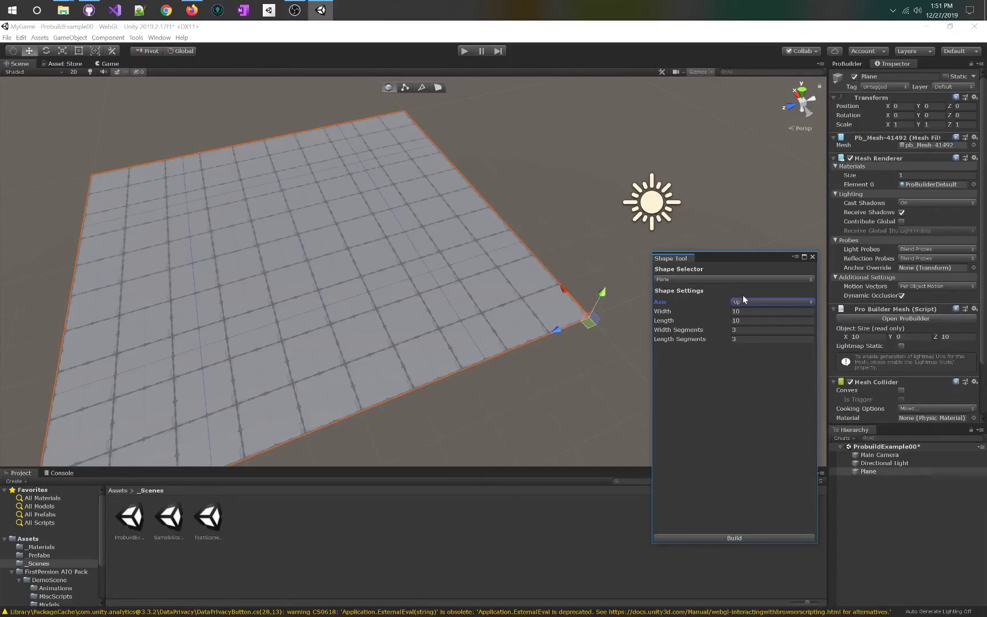
drag(591, 302, 560, 330)
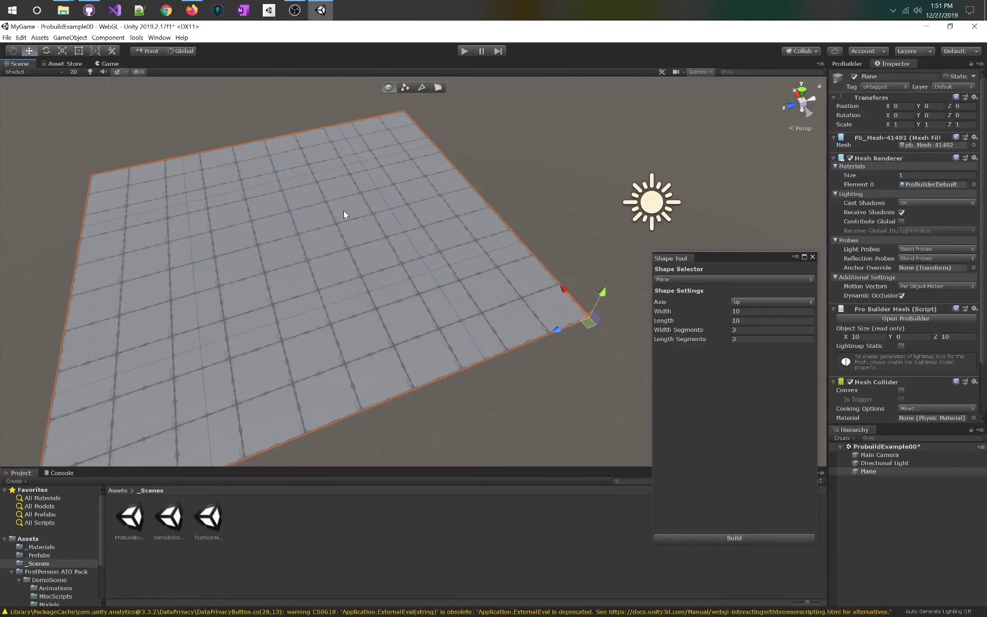
alt+drag(331, 262, 442, 217)
alt+right_drag(443, 217, 799, 227)
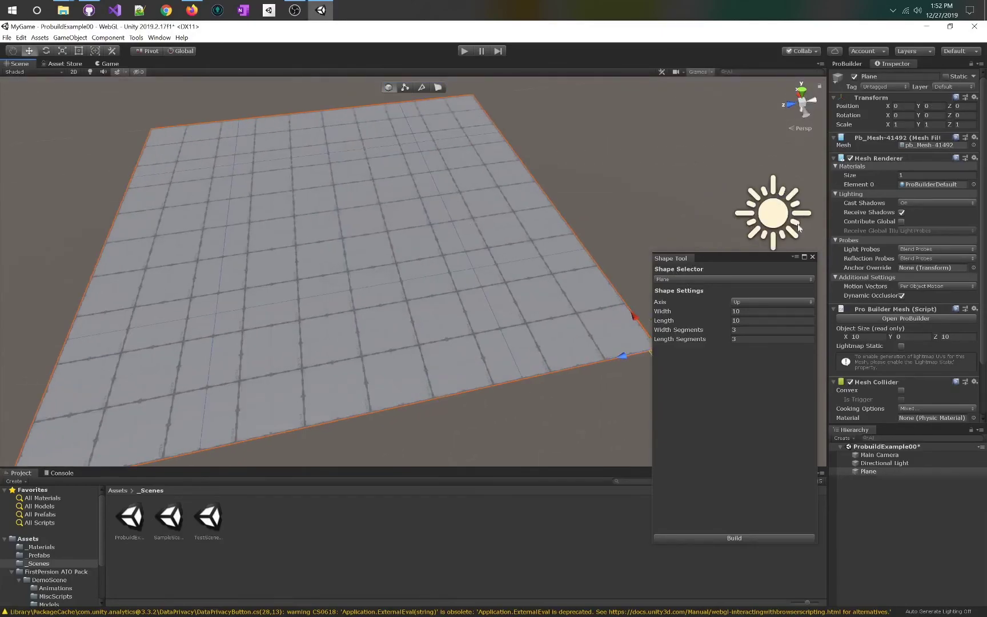
Change the shape to Pipe and move the pipe preview over the plane
click(771, 279)
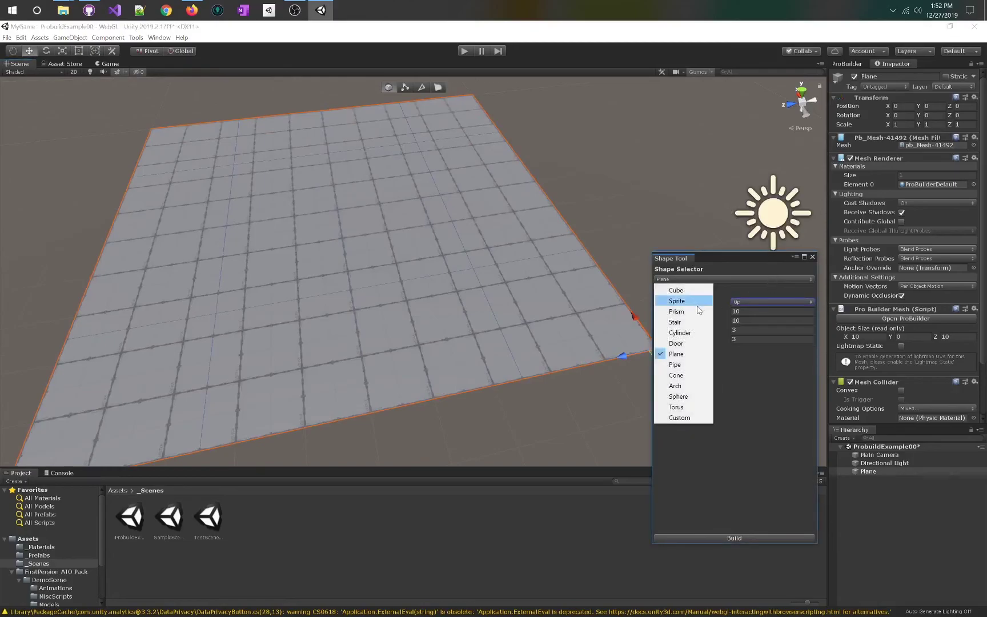
click(688, 370)
scroll(600, 240, down, 5)
scroll(504, 237, down, 1)
drag(503, 267, 296, 343)
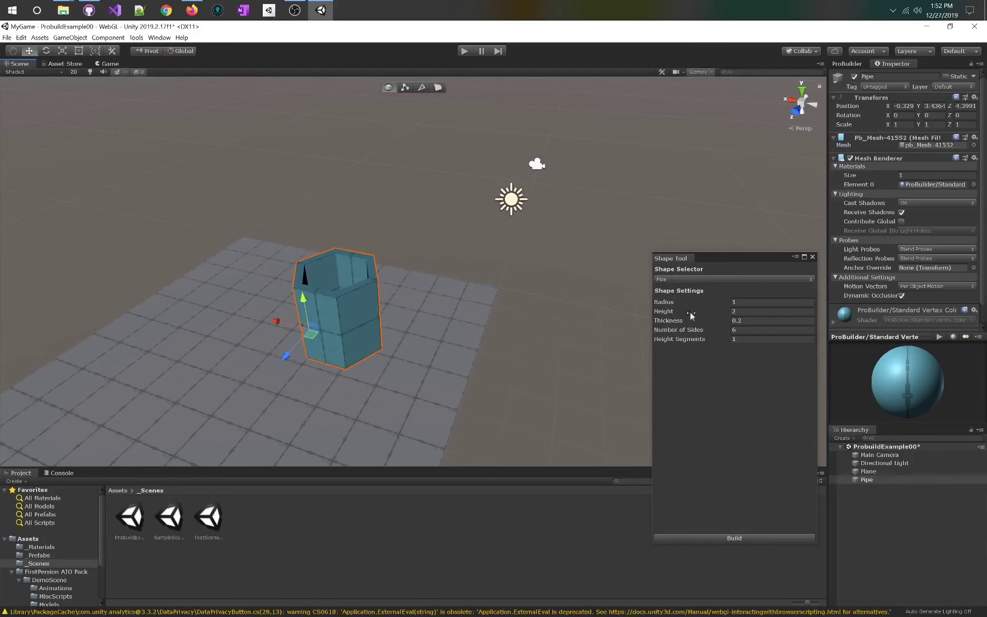
Set the pipe to radius 2.3, height 3.15, 14 sides and 32 height segments, and try selecting its elements before building
drag(668, 302, 724, 339)
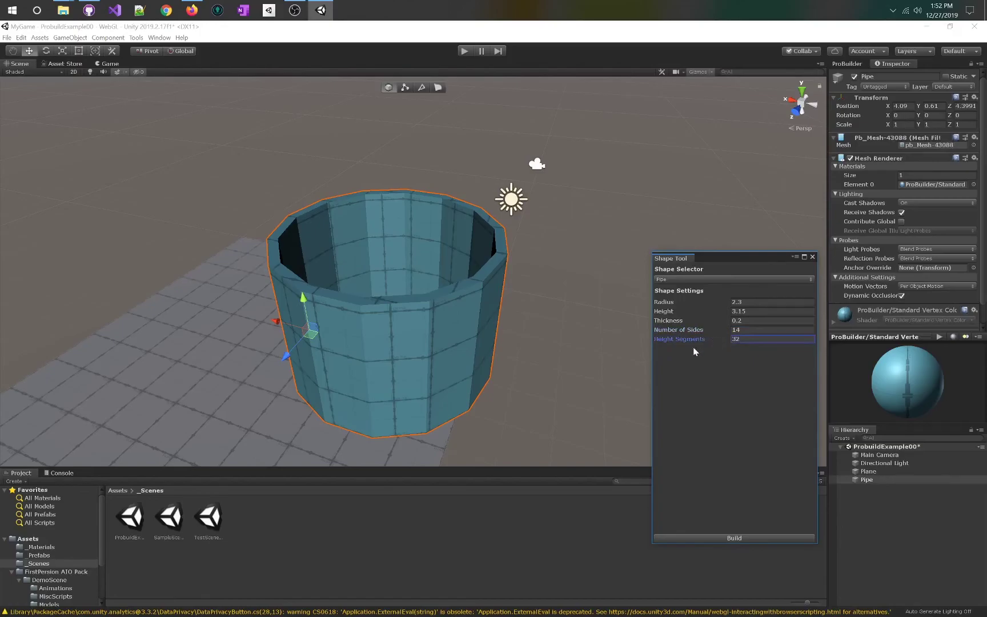
click(404, 88)
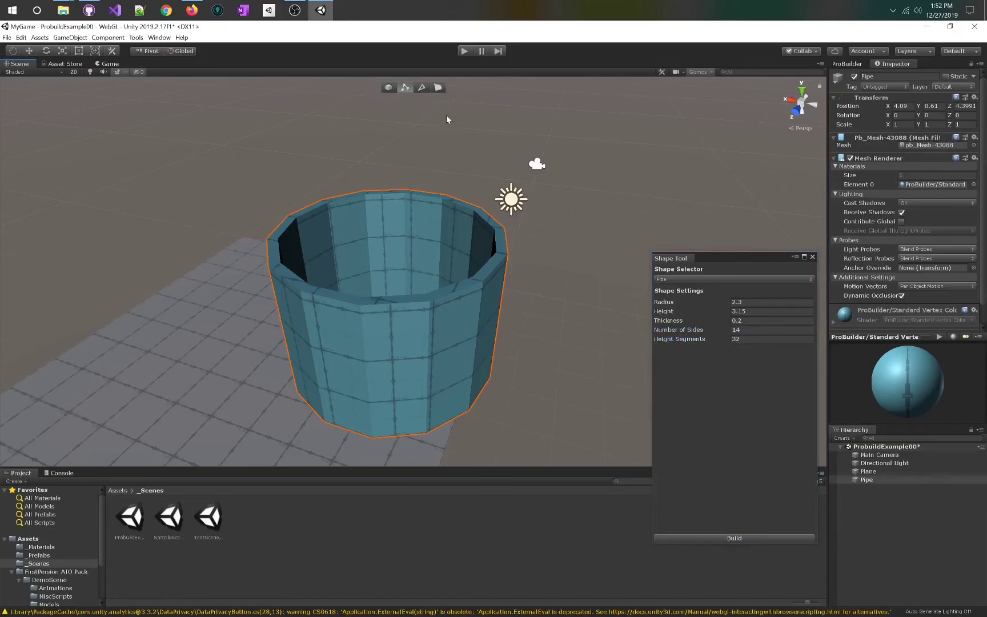
drag(220, 200, 513, 466)
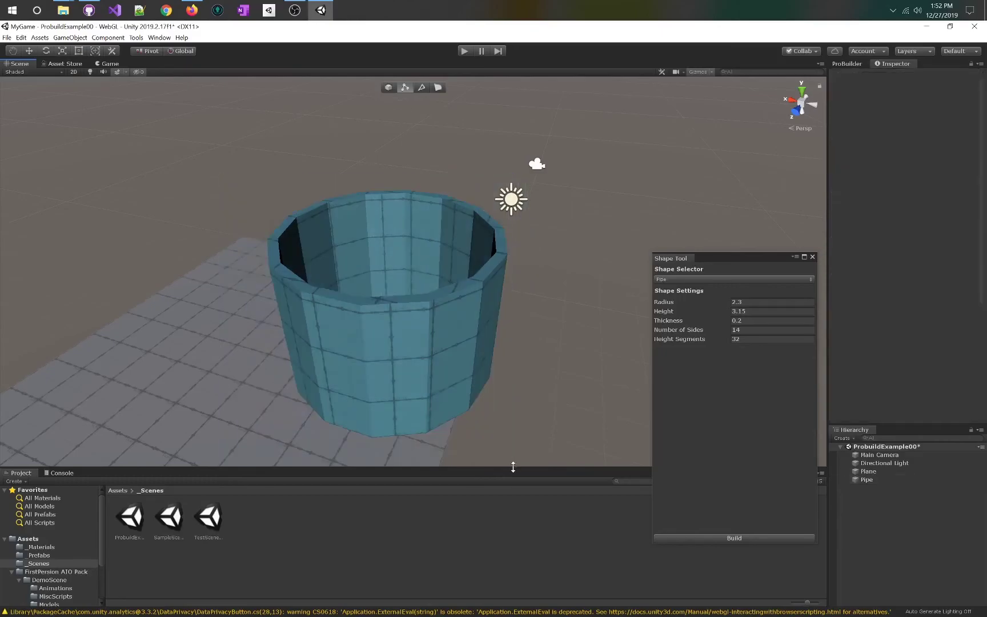
click(467, 365)
click(422, 88)
alt+drag(408, 363, 573, 262)
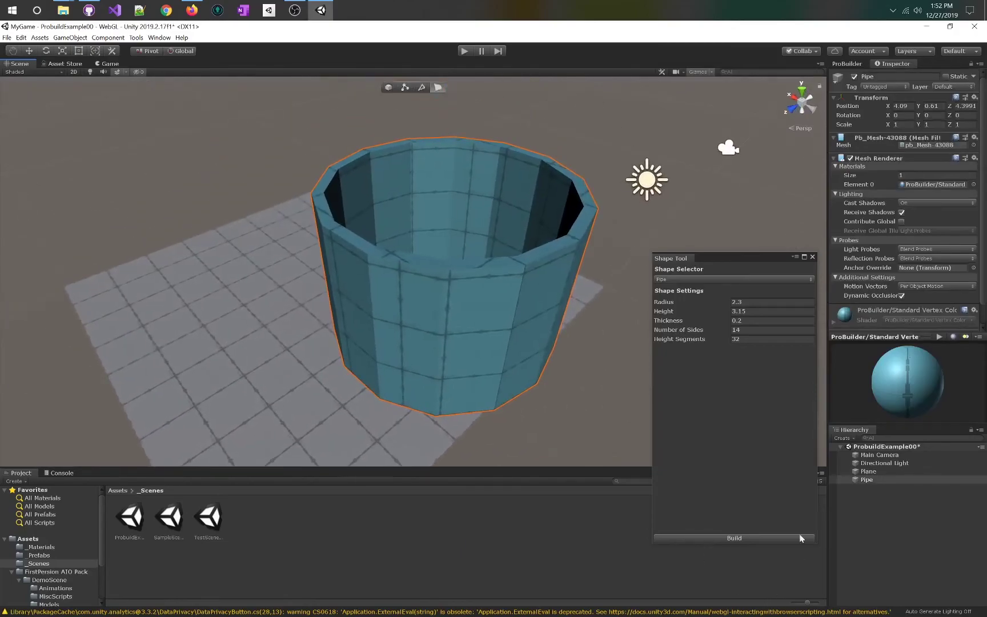
Reduce the pipe's height segments to 6 and build the pipe
drag(689, 336, 381, 307)
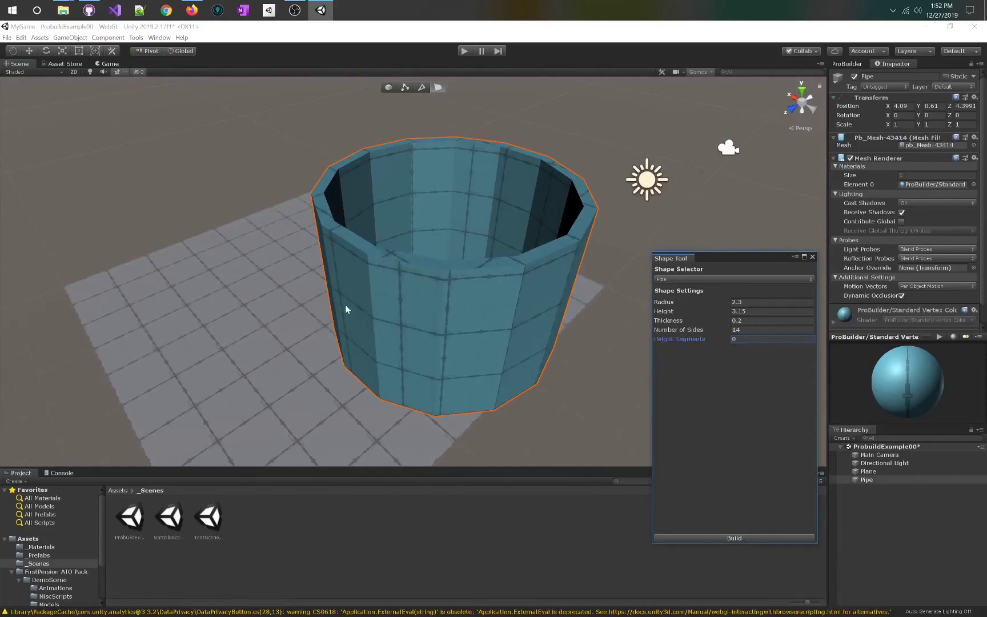
drag(678, 340, 701, 351)
click(734, 538)
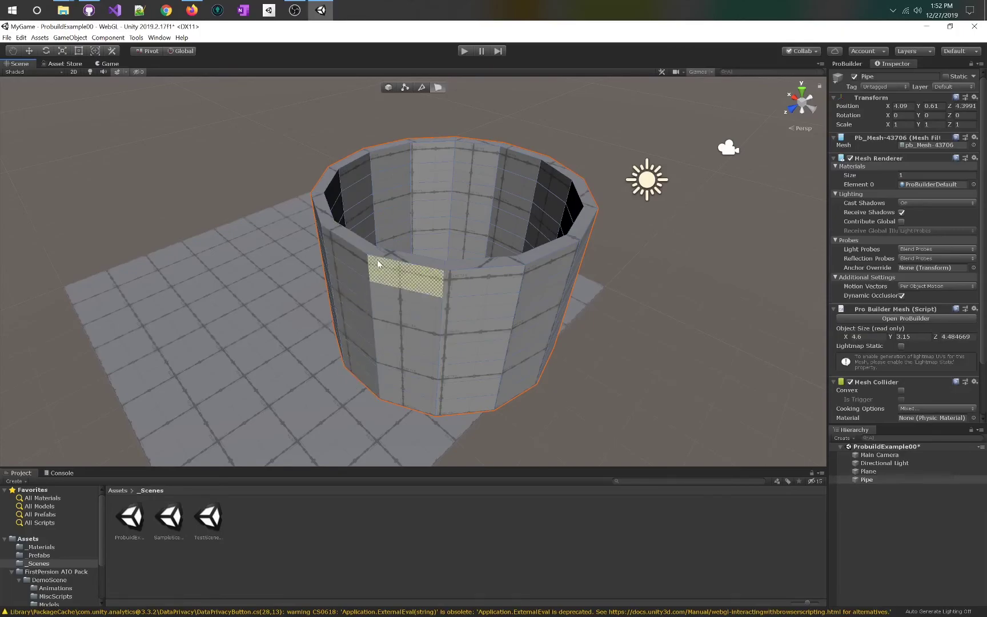
Extrude one small face of the pipe's outer wall outward, and undo back to before the pipe was built
click(365, 317)
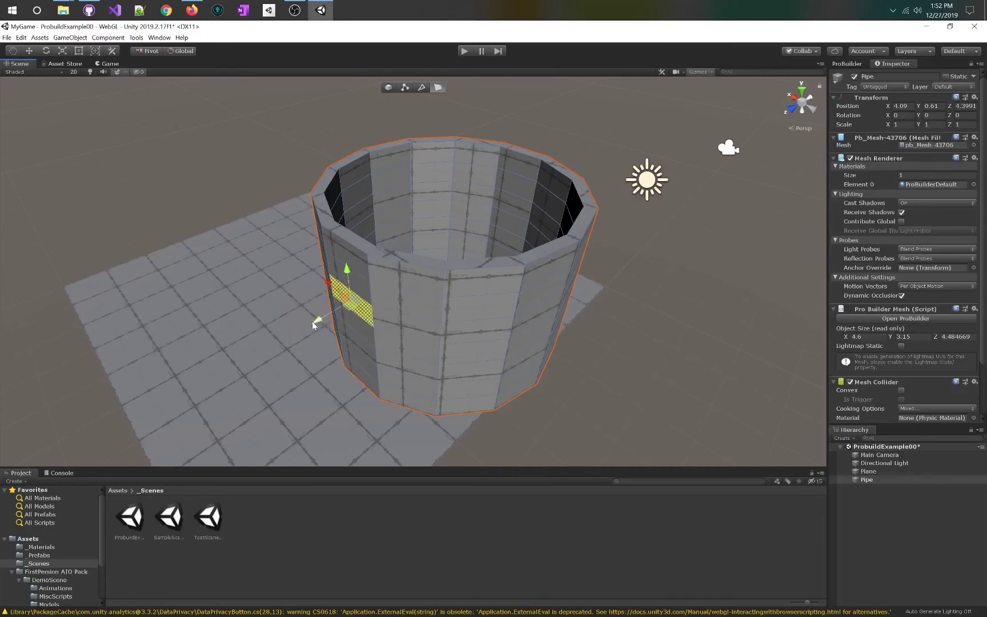
shift+drag(316, 321, 288, 338)
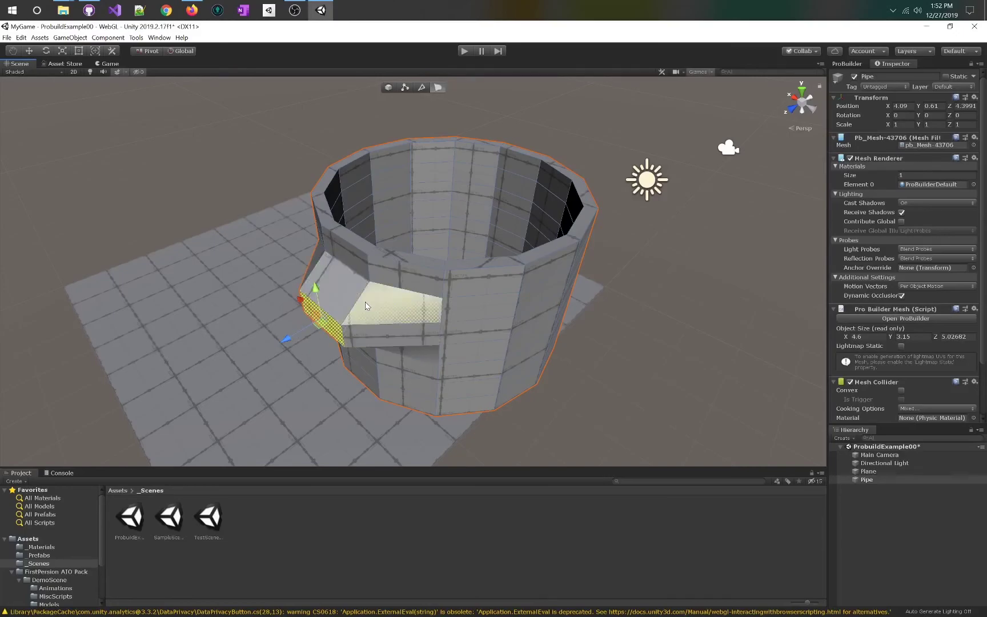
key(ctrl+z)
key(ctrl+z)
key(ctrl+z)
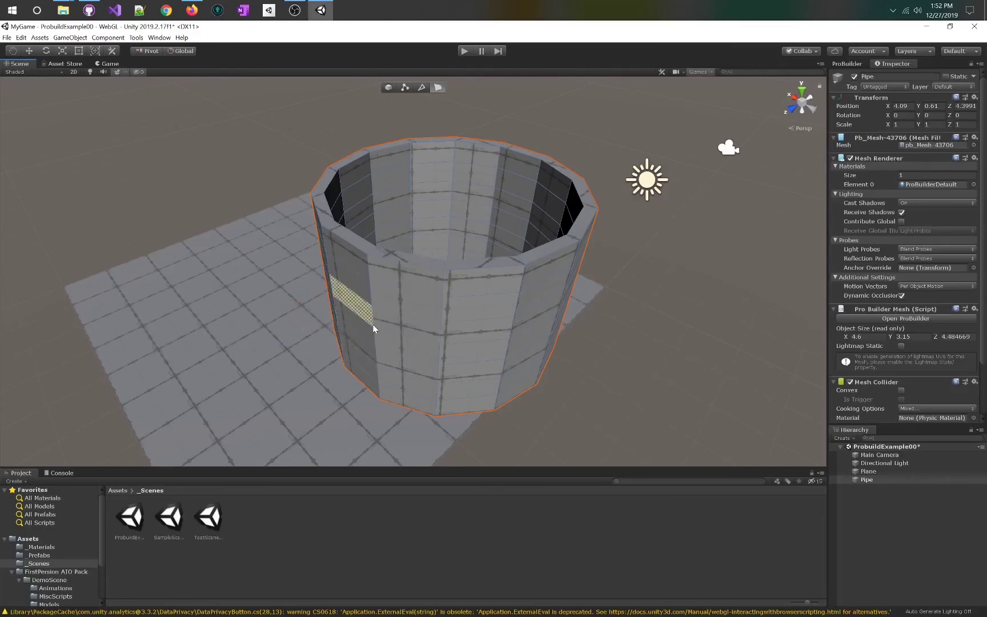
Reopen the Shape Tool from ProBuilder, set the pipe's height segments to 1 and build it again
click(848, 64)
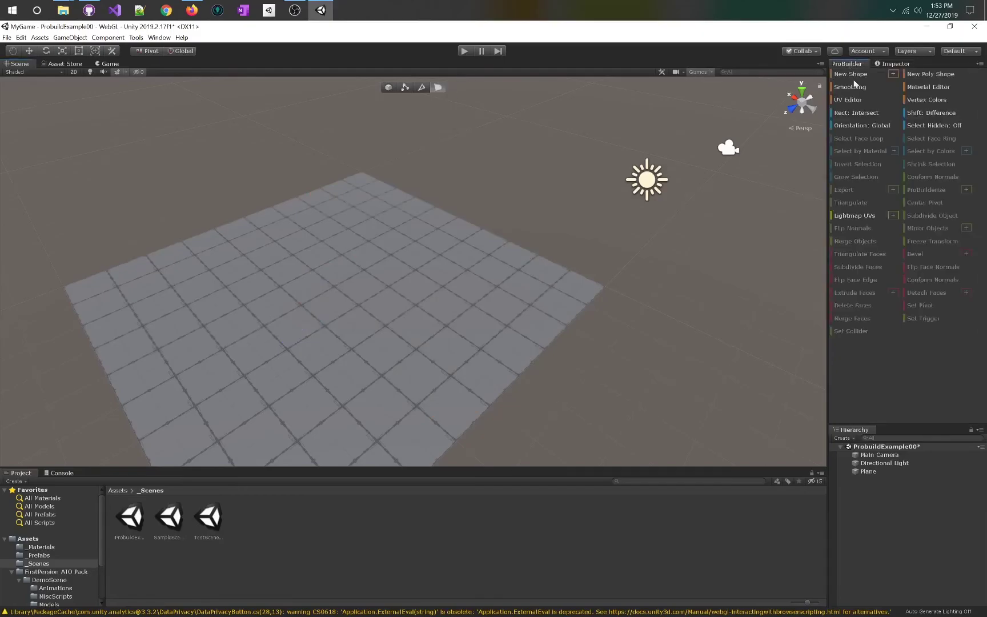
click(893, 73)
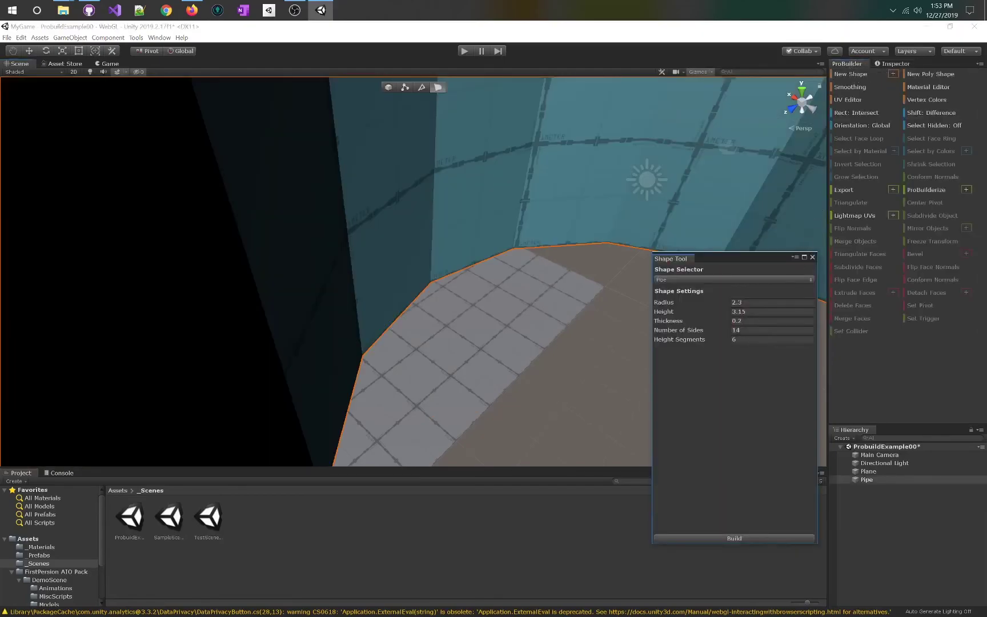
click(743, 341)
right_drag(586, 337, 517, 303)
key(s)
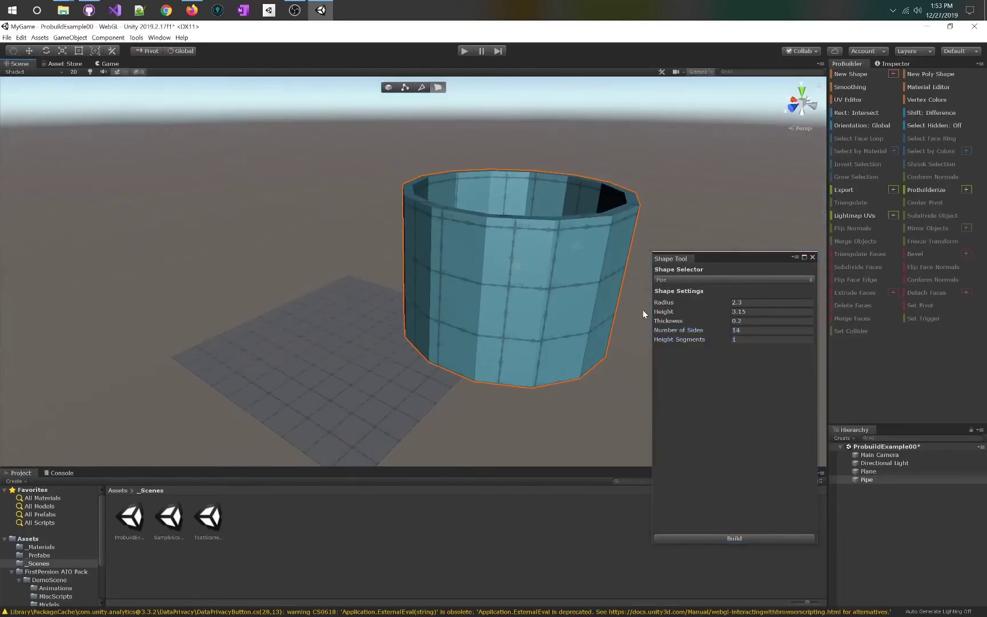
click(732, 537)
Extrude the two stacked outer faces of one pipe side outward, and pull the upper face back toward the wall
click(417, 309)
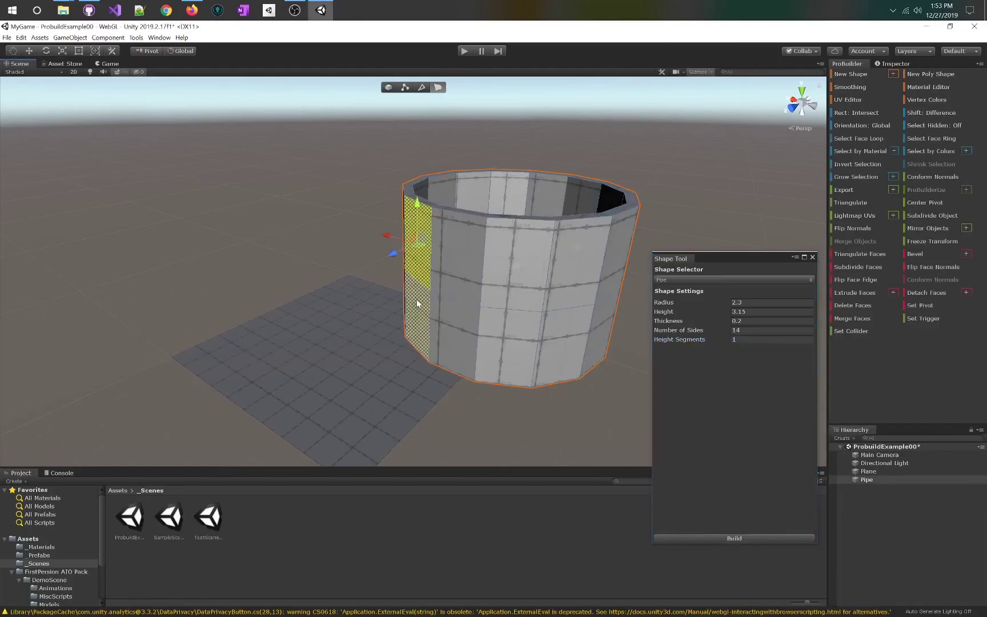
shift+drag(400, 326, 356, 357)
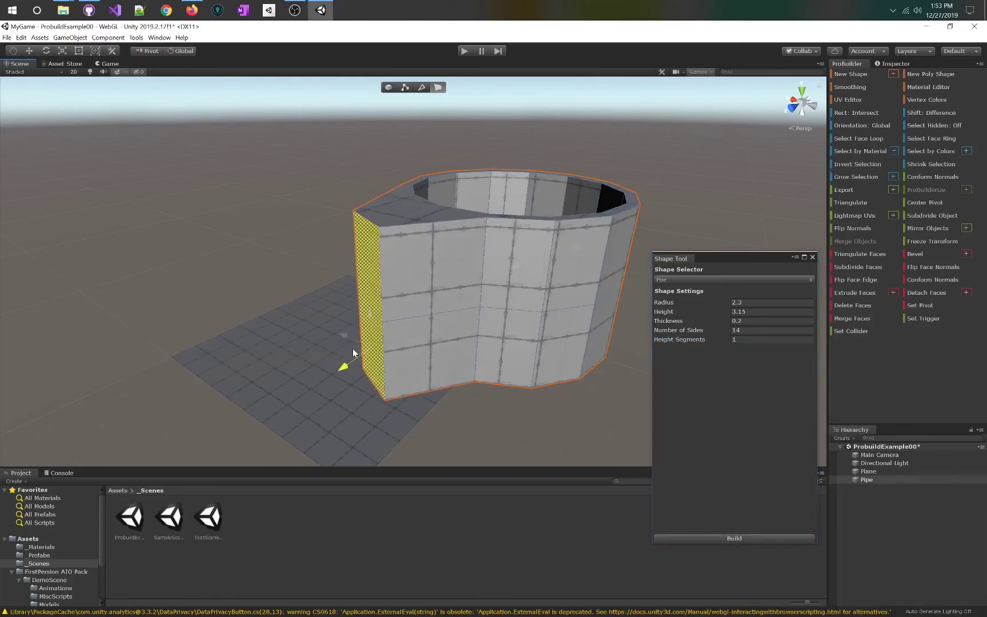
click(357, 284)
drag(343, 277, 386, 261)
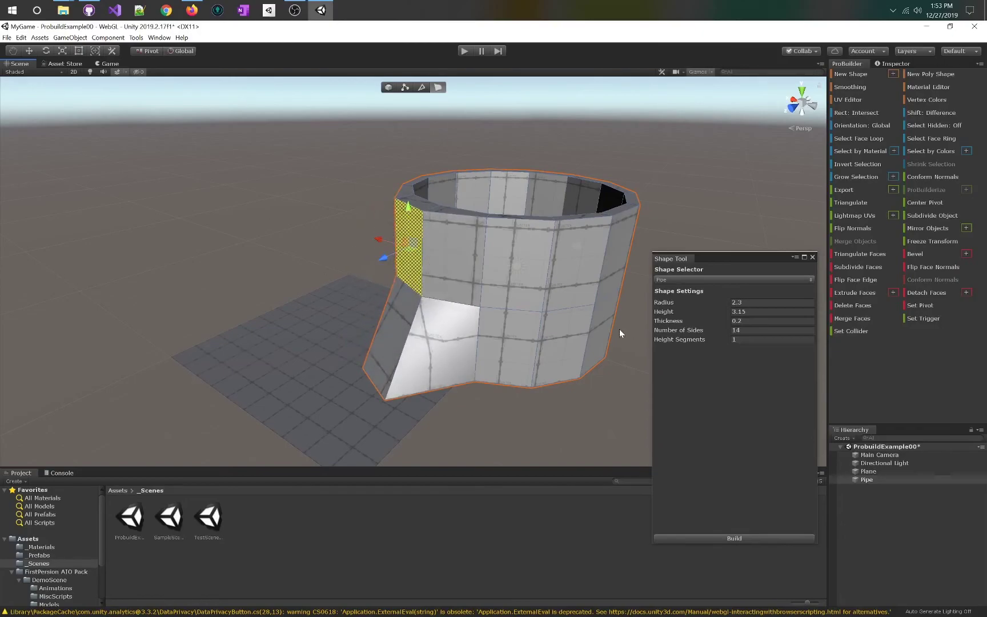
Undo the face edits and the creation of the pipe
key(ctrl+z)
key(ctrl+z)
key(ctrl+z)
key(ctrl+z)
key(ctrl+z)
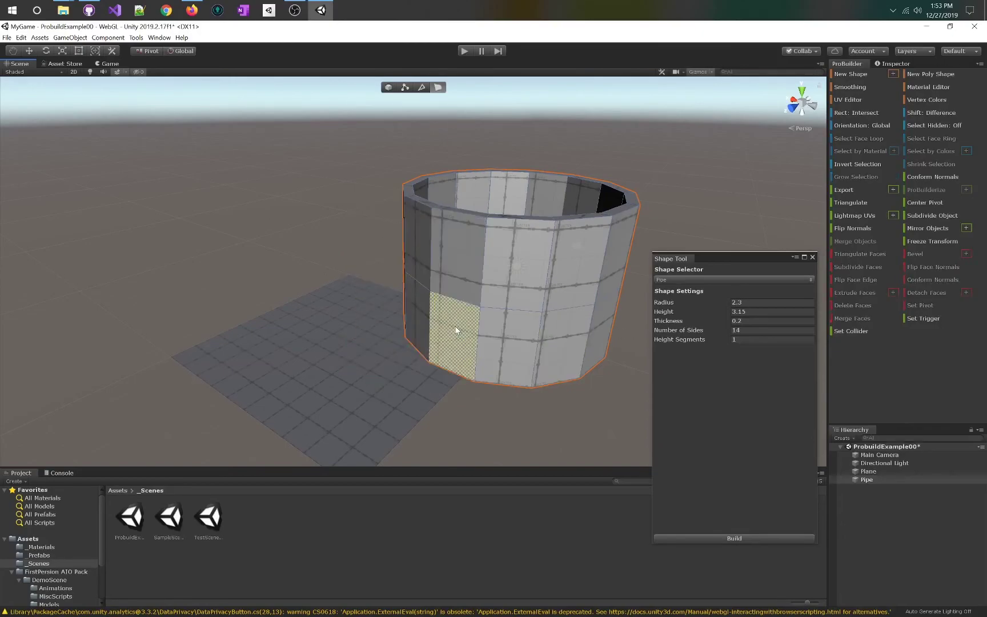
key(ctrl+z)
Change the shape to Cone and bring the whole cone preview into view beside the plane
alt+drag(456, 327, 704, 144)
click(725, 279)
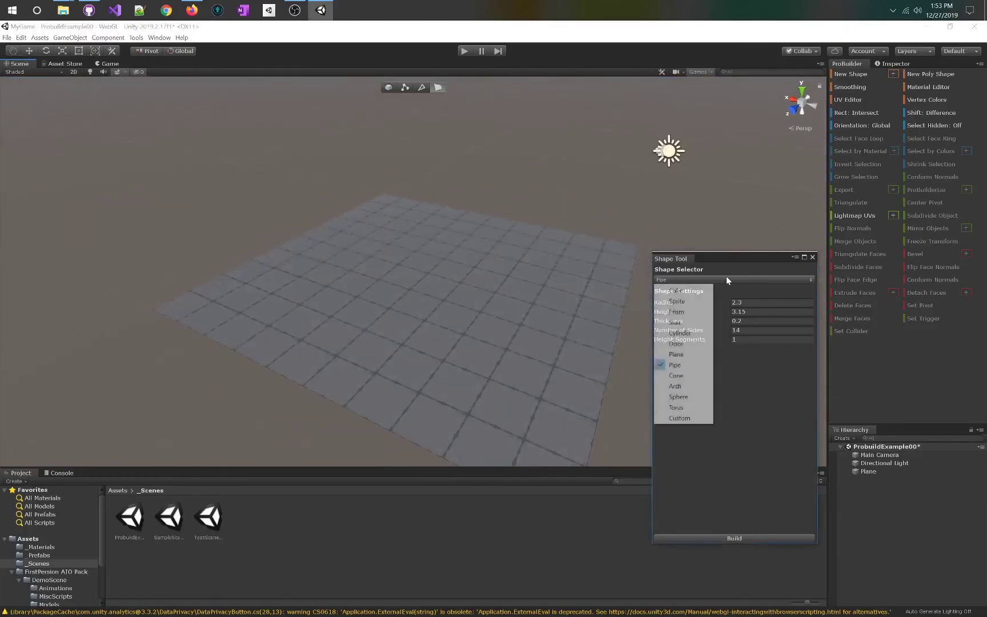
click(673, 377)
scroll(630, 339, down, 5)
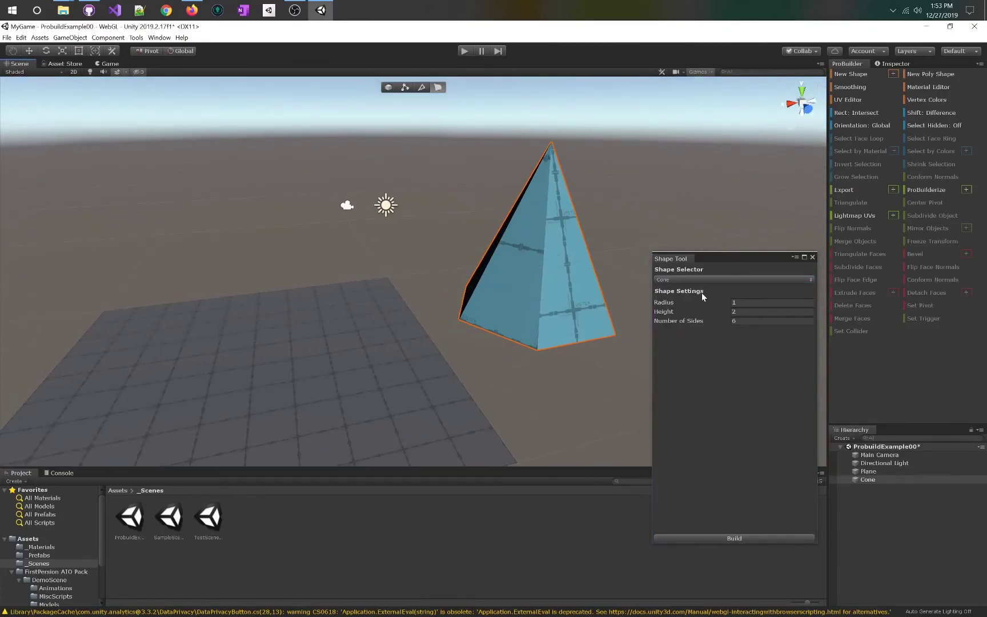
Set the cone's radius to 1.5, height to 2.9 and number of sides to 7, and switch the shape to Arch
drag(674, 302, 699, 321)
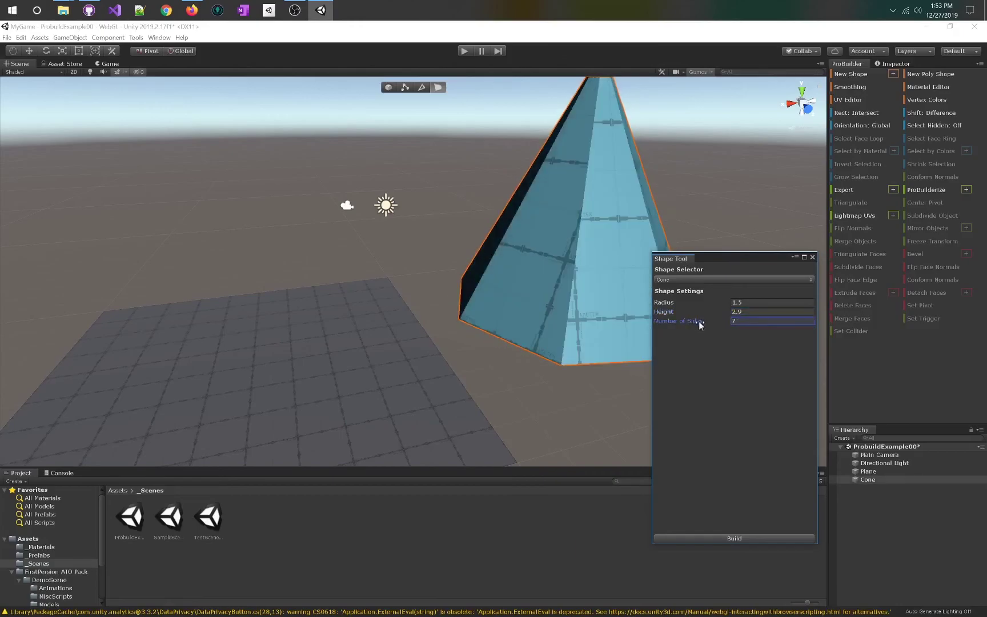
click(698, 279)
click(693, 382)
key(f)
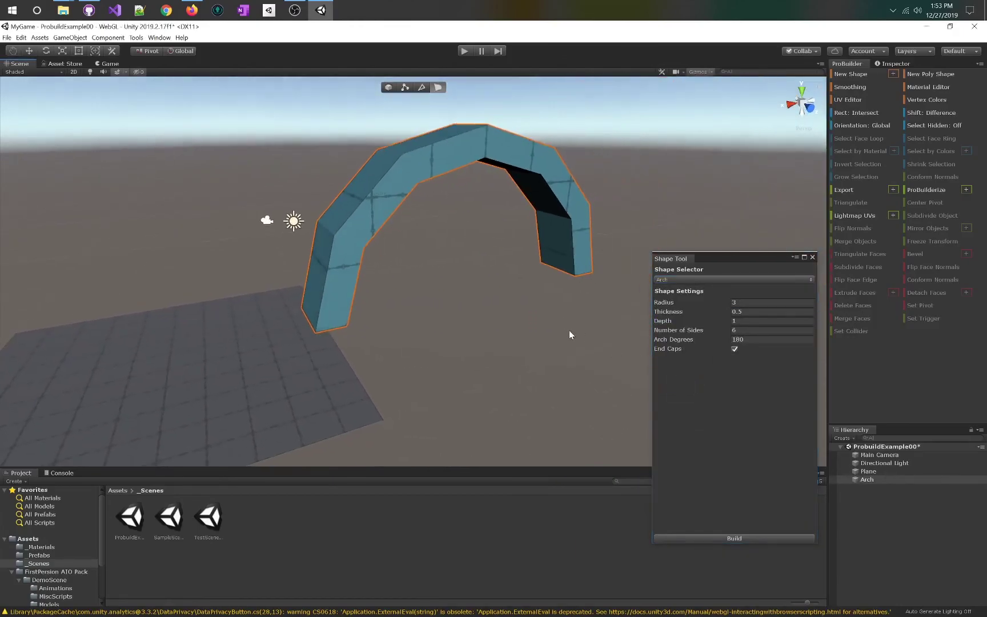
Build an arch with radius 3.45, thickness 1.8, depth 3.25, 13 sides and 300 arch degrees, with End Caps disabled
drag(682, 301, 710, 343)
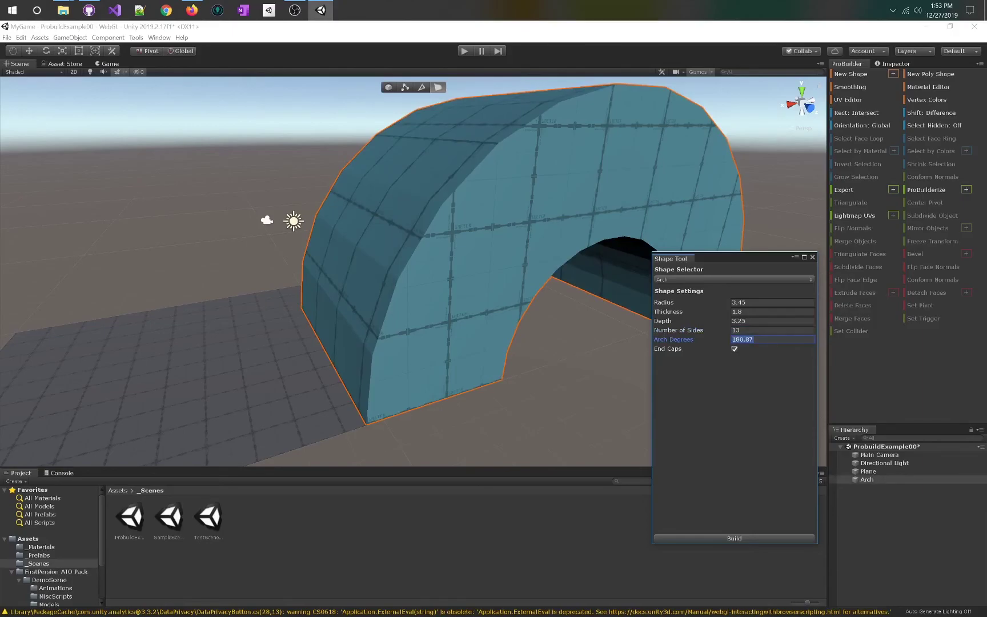
text(300)
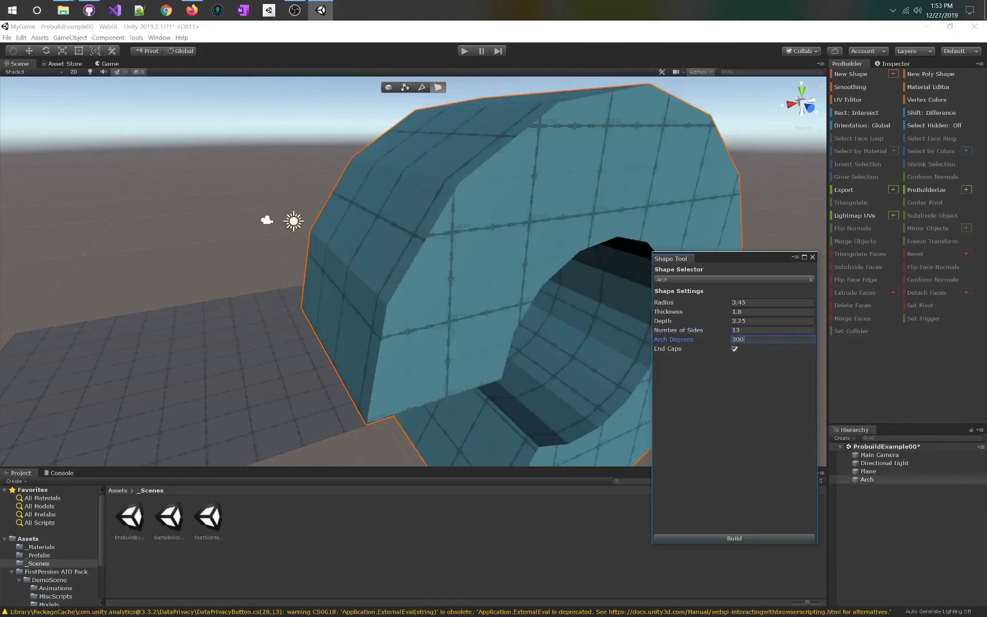
mouse_move(562, 325)
alt+mouse_down()
mouse_move(598, 321)
mouse_move(573, 333)
mouse_move(517, 324)
mouse_move(569, 320)
alt+mouse_up()
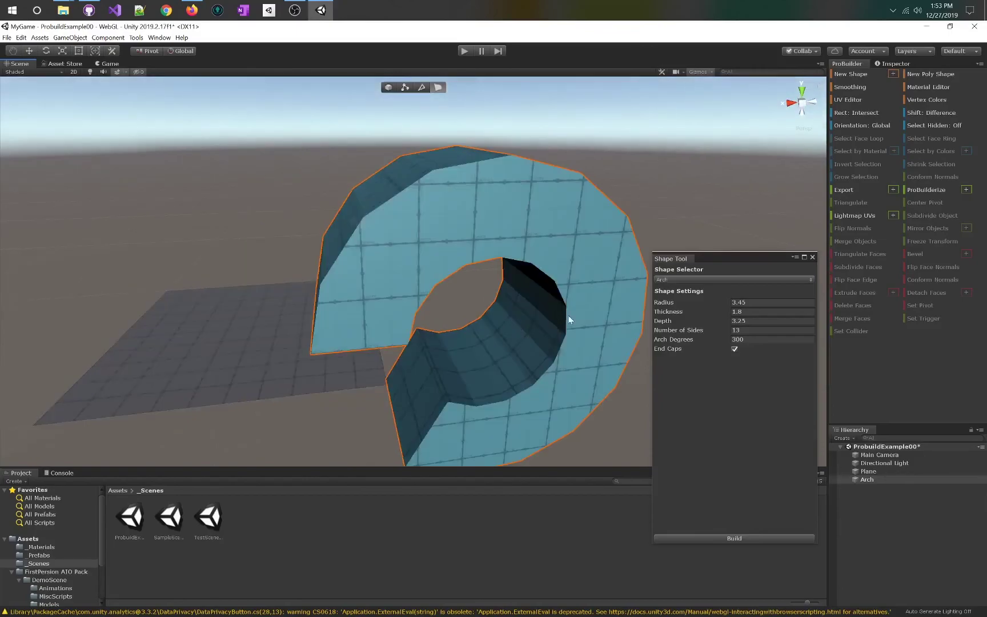
click(735, 349)
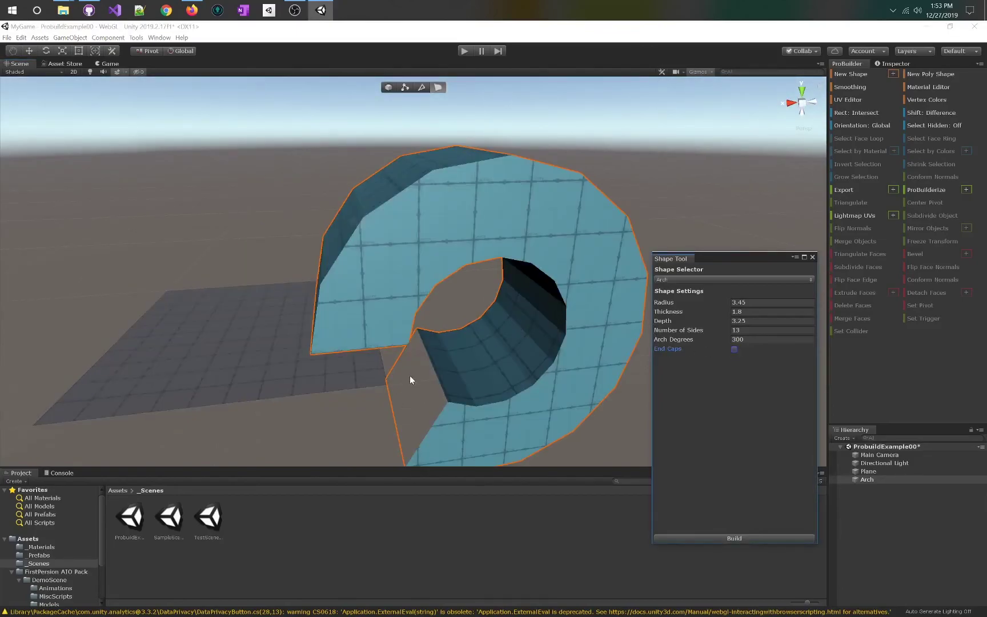
alt+drag(587, 396, 686, 482)
click(702, 540)
Change the shape to Sphere and shrink the preview's radius to 0.01
alt+drag(448, 317, 719, 282)
click(718, 280)
click(679, 396)
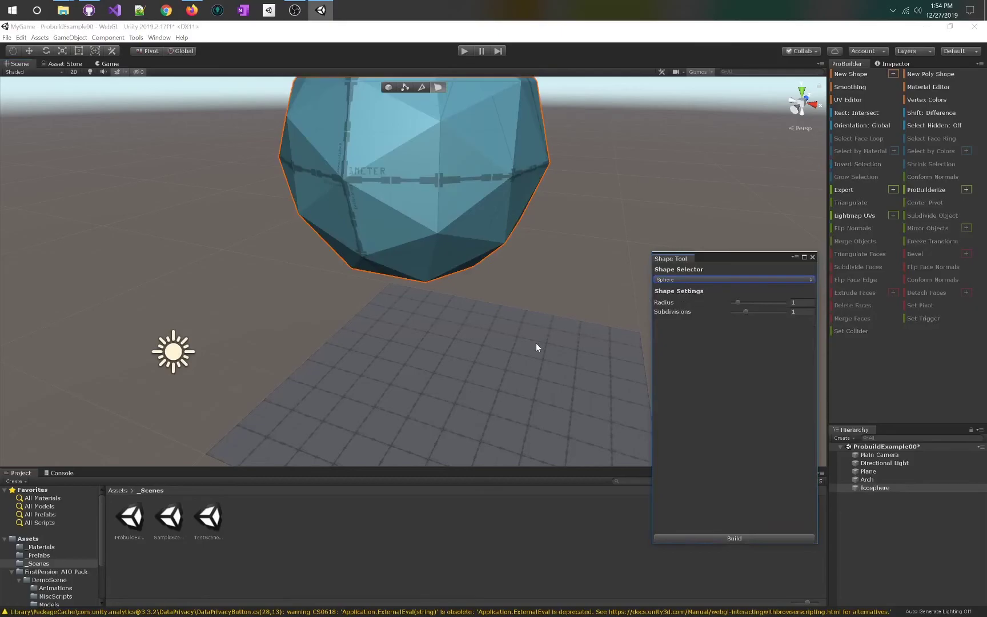
mouse_move(693, 299)
mouse_down()
mouse_move(713, 299)
mouse_move(699, 302)
mouse_up()
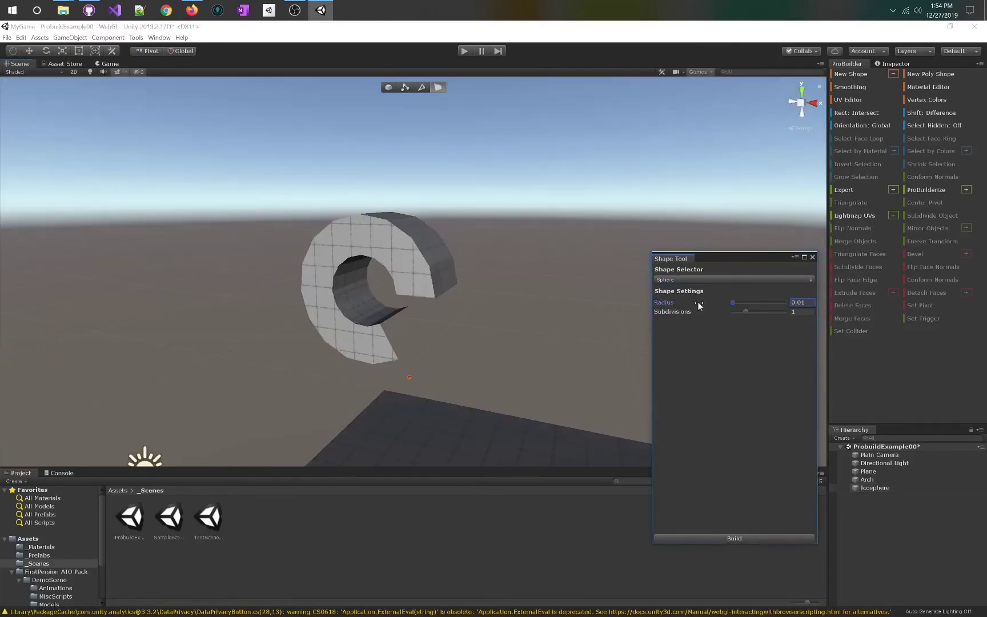
alt+drag(468, 362, 416, 402)
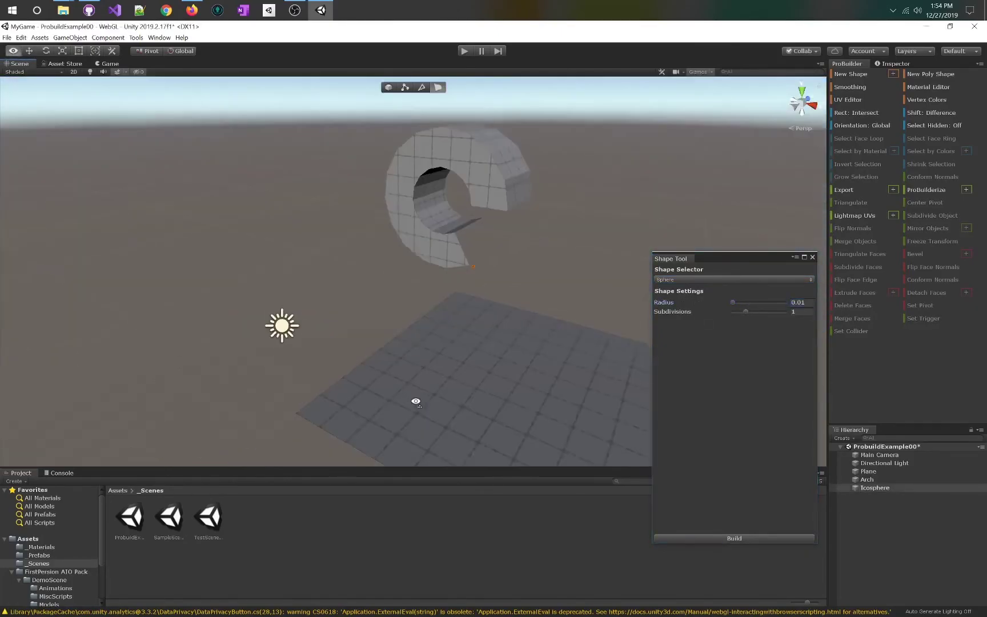
key(f)
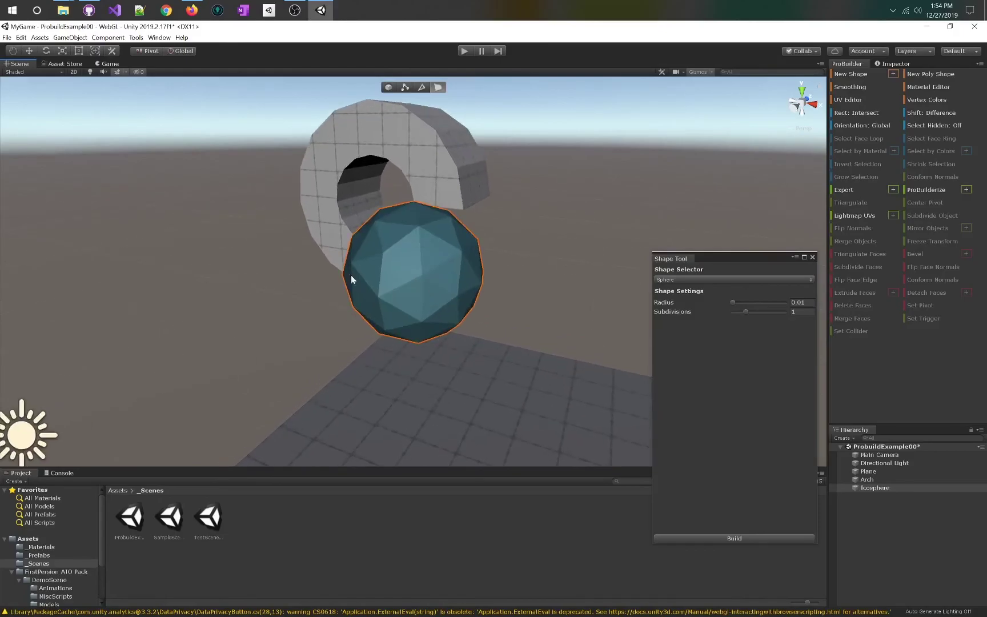
Enlarge the sphere preview's radius to 2.45, keeping it in view above the plane
click(811, 302)
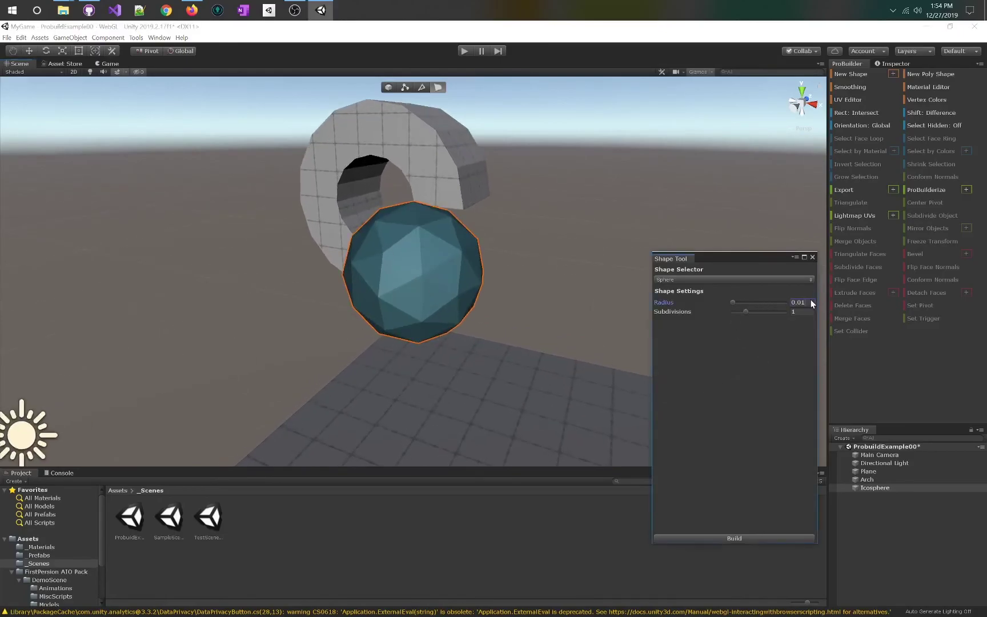
drag(700, 304, 721, 302)
right_drag(573, 252, 1, 256)
click(666, 303)
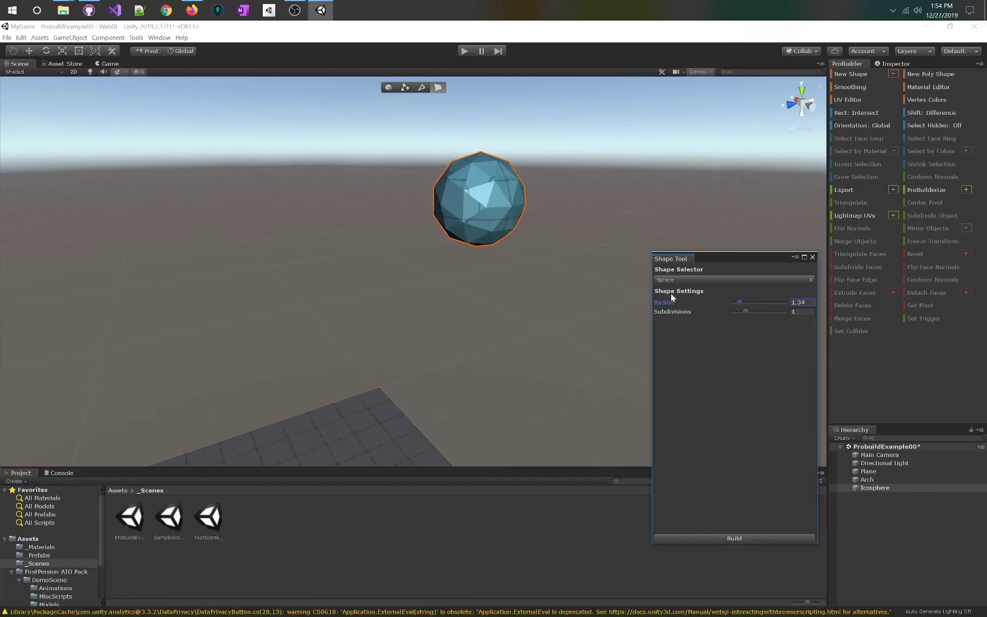
mouse_move(670, 301)
mouse_down()
mouse_move(695, 303)
mouse_move(680, 309)
mouse_up()
Try 3 subdivisions on the sphere, settle on 2 and build it
click(685, 312)
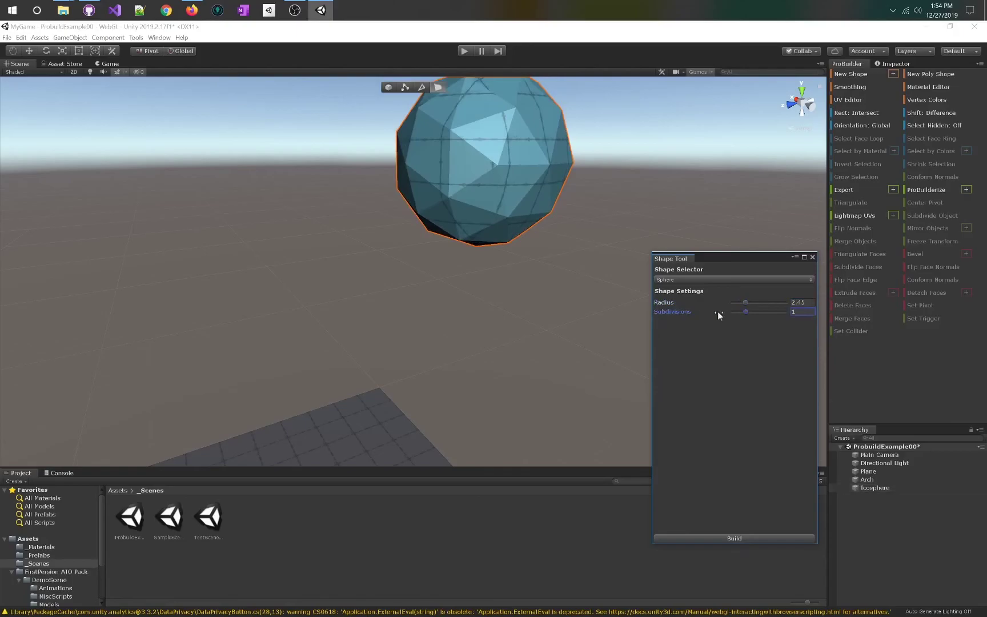
text(2)
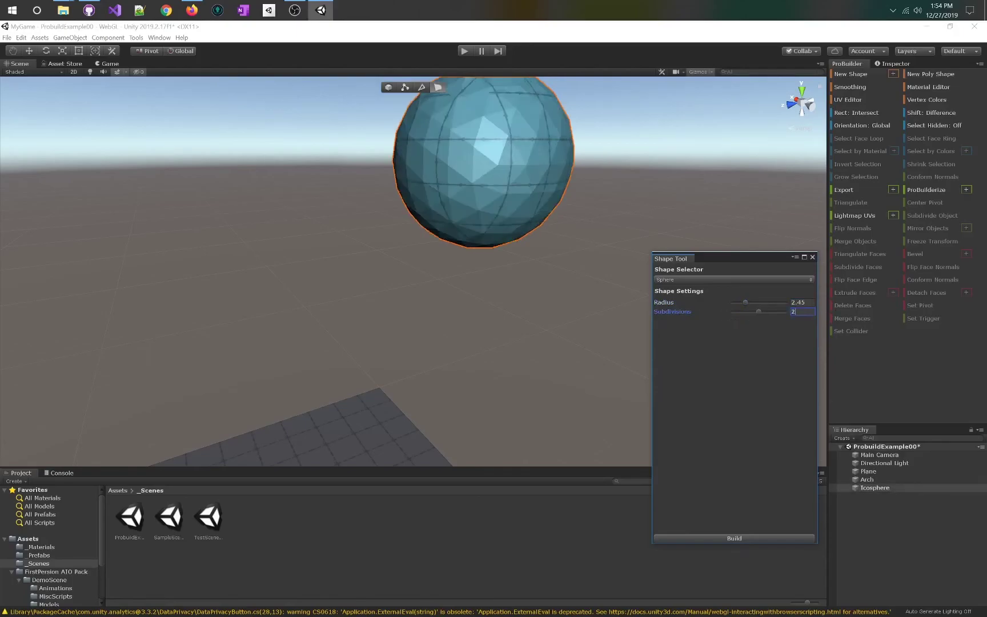
text(3)
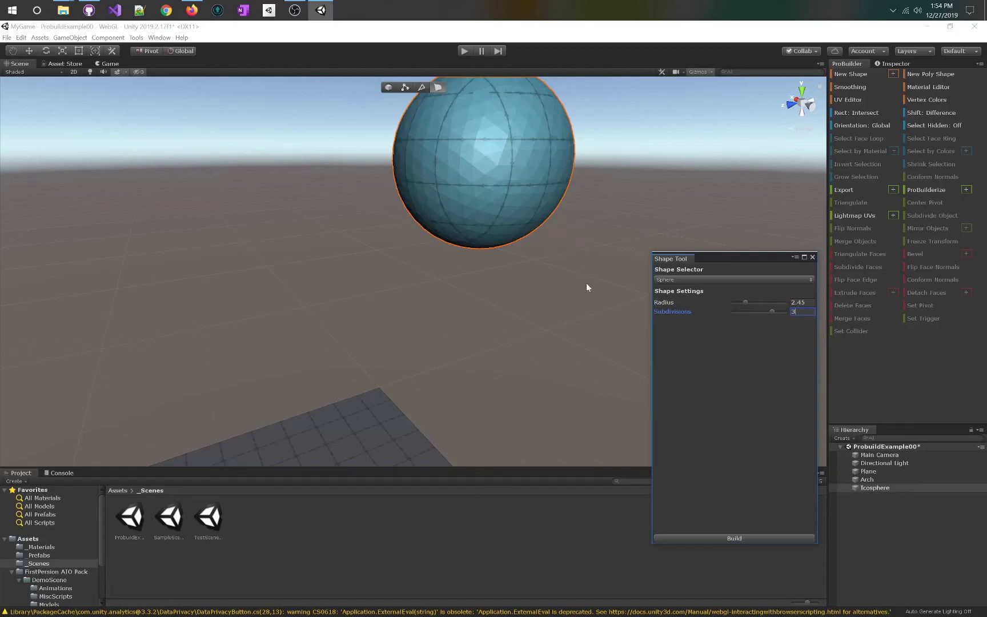
drag(770, 311, 765, 314)
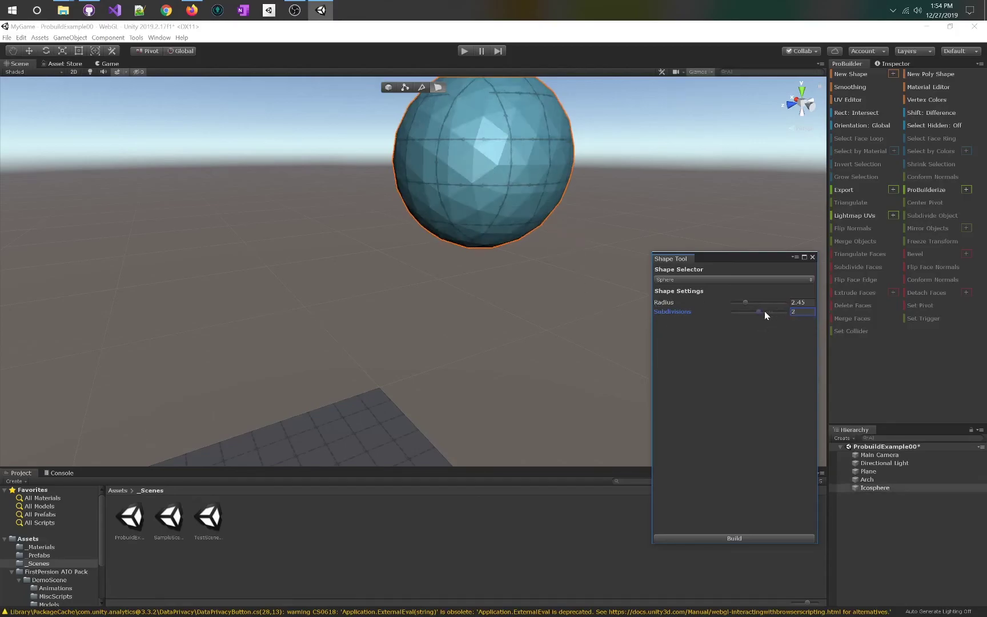
click(755, 539)
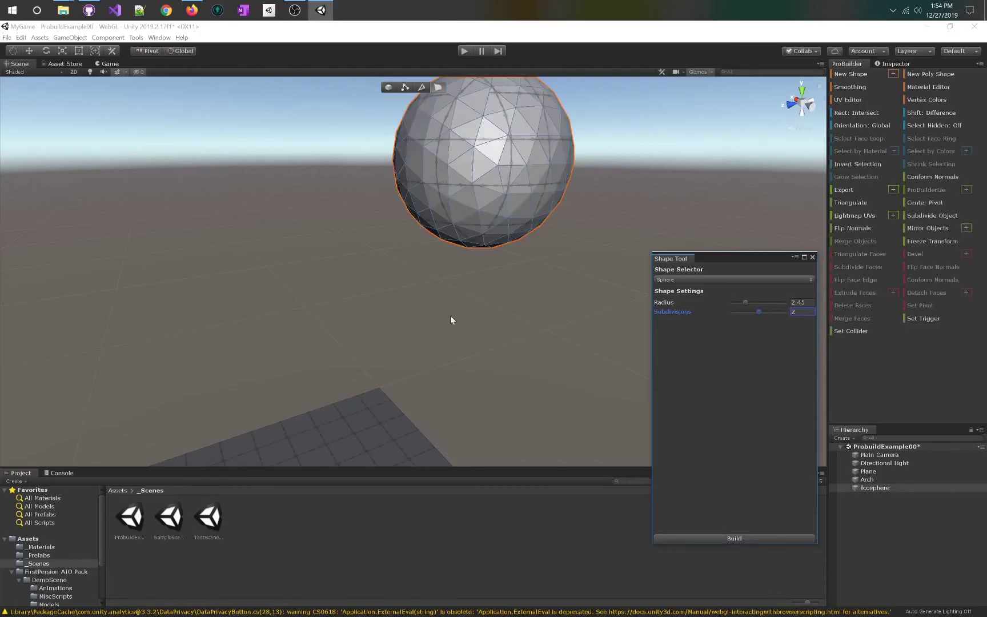
Change the shape to Torus and bring the whole torus preview into view beside the sphere
right_drag(447, 322, 430, 335)
click(687, 279)
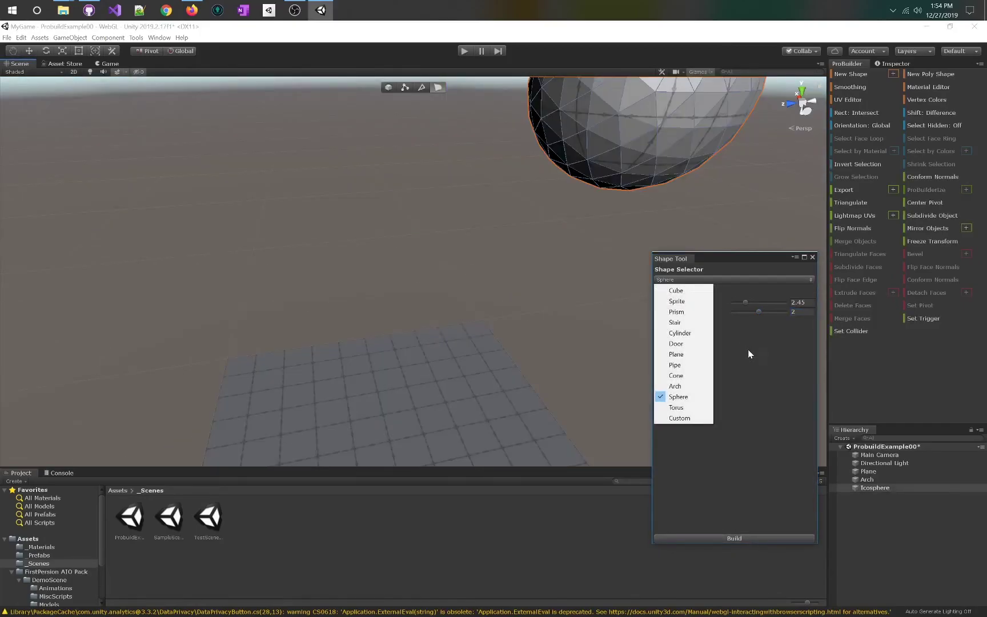
click(676, 407)
right_drag(402, 240, 622, 220)
key(s)
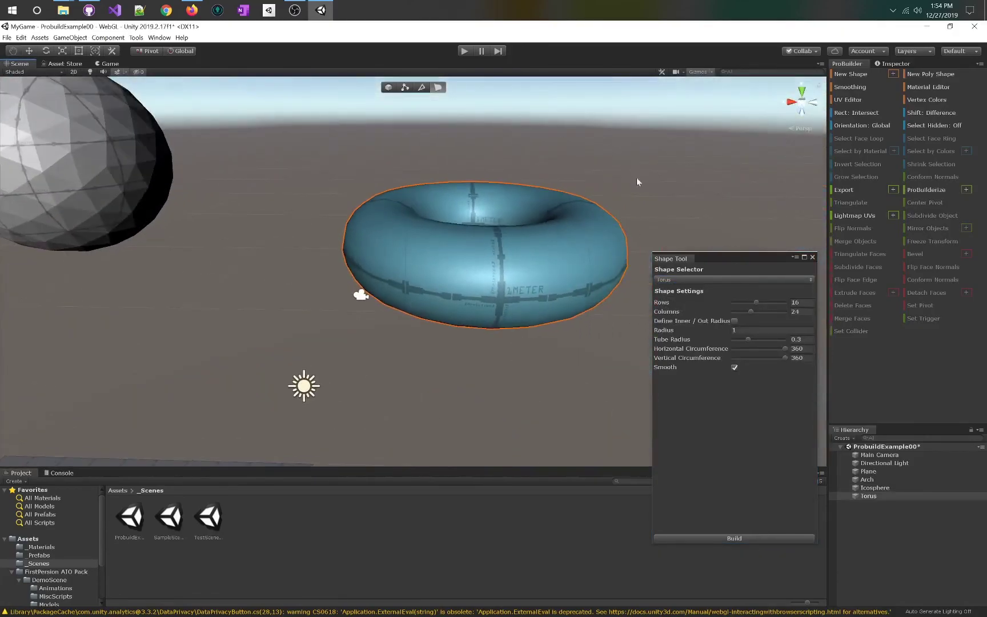
Set the torus to 17 rows and 23 columns
drag(663, 304, 674, 306)
right_drag(278, 322, 265, 393)
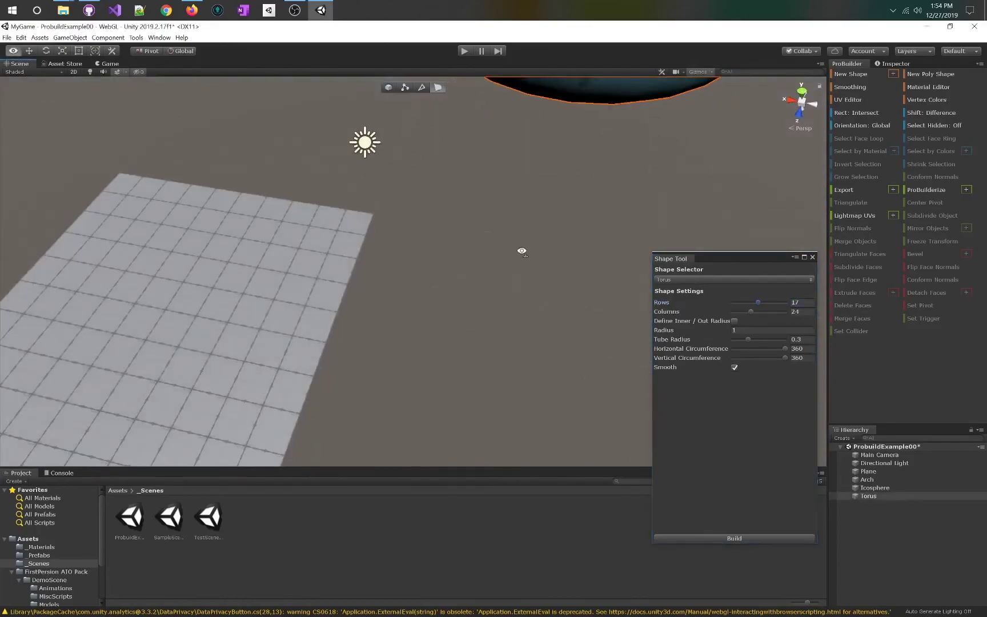
right_drag(523, 260, 555, 165)
mouse_move(702, 316)
mouse_down()
mouse_move(680, 316)
mouse_move(690, 317)
mouse_up()
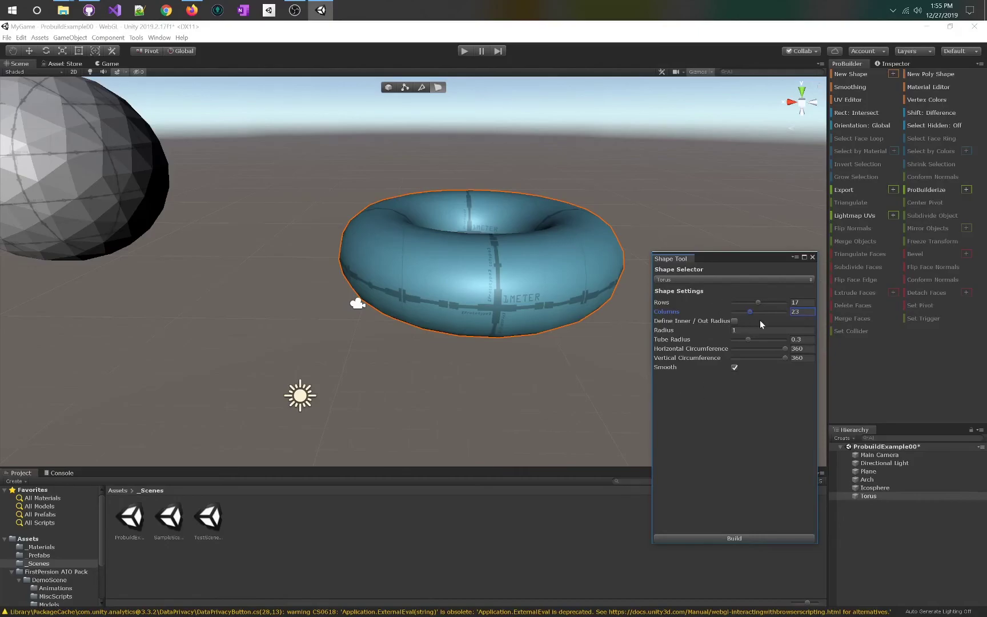
Enable Define Inner / Out Radius for the torus and set the outer radius to 0.7 and the inner radius to 0.52
click(735, 322)
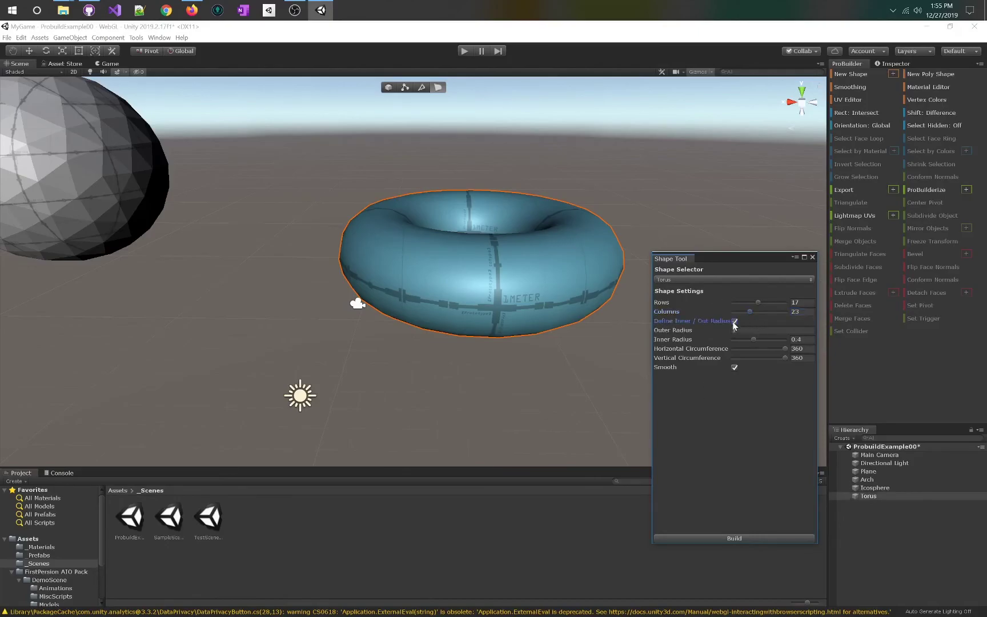
mouse_move(687, 332)
mouse_down()
mouse_move(698, 331)
mouse_move(688, 332)
mouse_up()
alt+drag(543, 171, 682, 339)
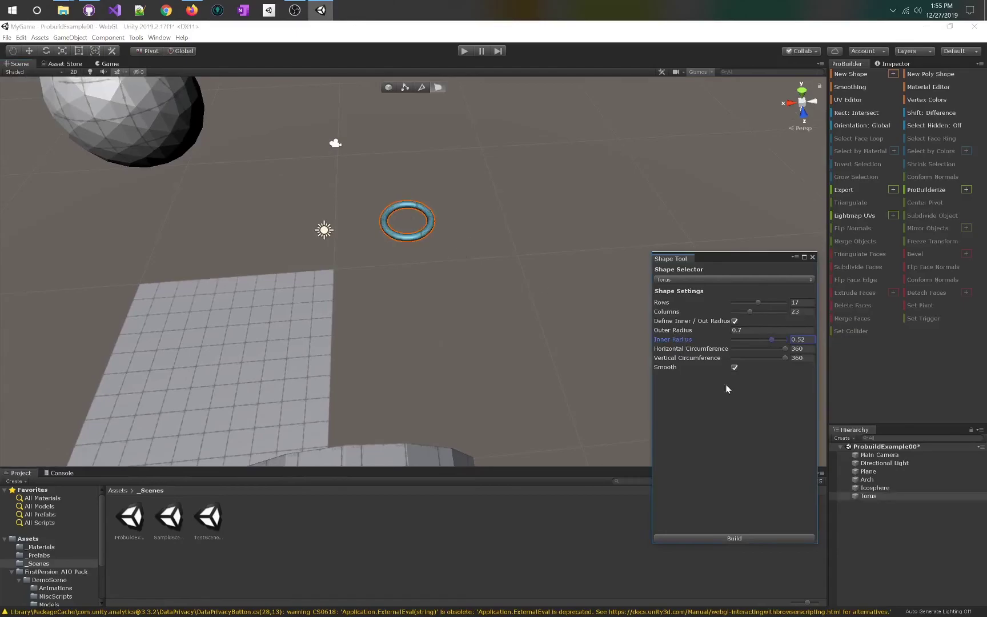
Set the torus's vertical circumference to 264.6 and try toggling its Smooth option
click(699, 359)
drag(669, 360, 622, 359)
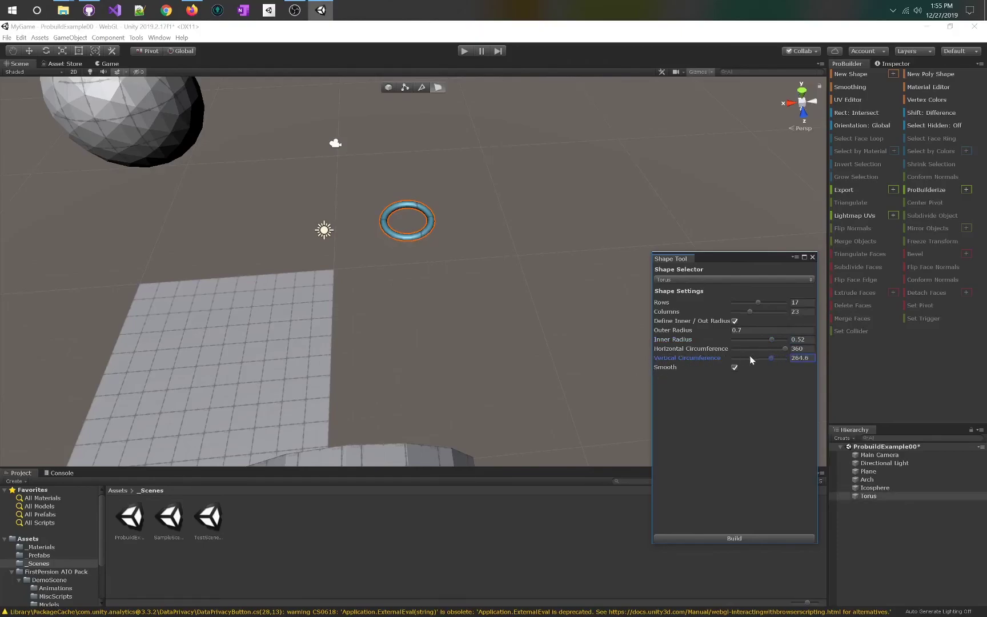
click(739, 369)
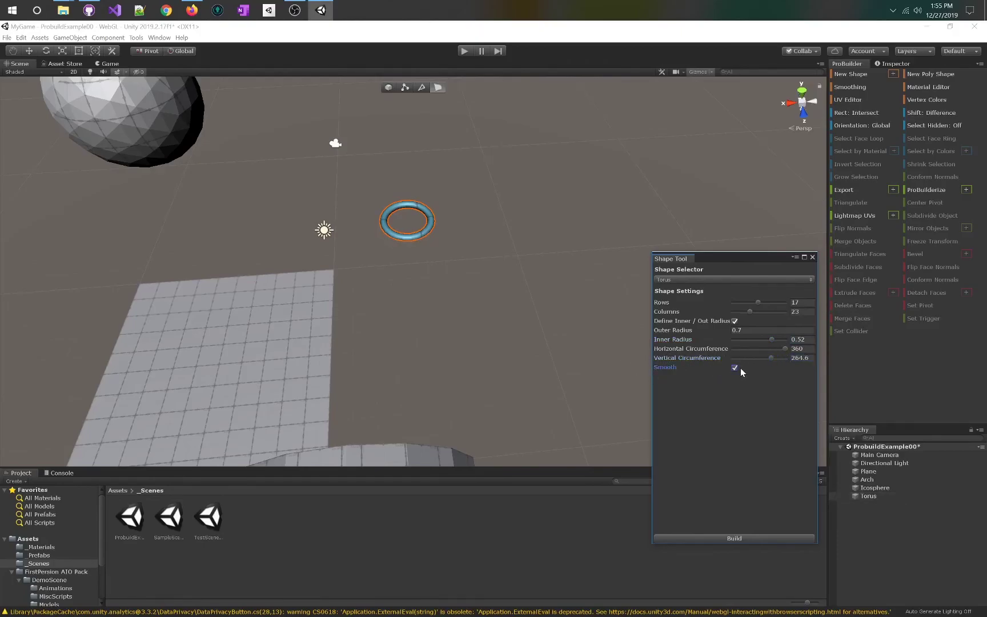
Place the first-person controller prefab from the FirstPersonAIO folder onto the middle of the plane
alt+drag(638, 187, 563, 189)
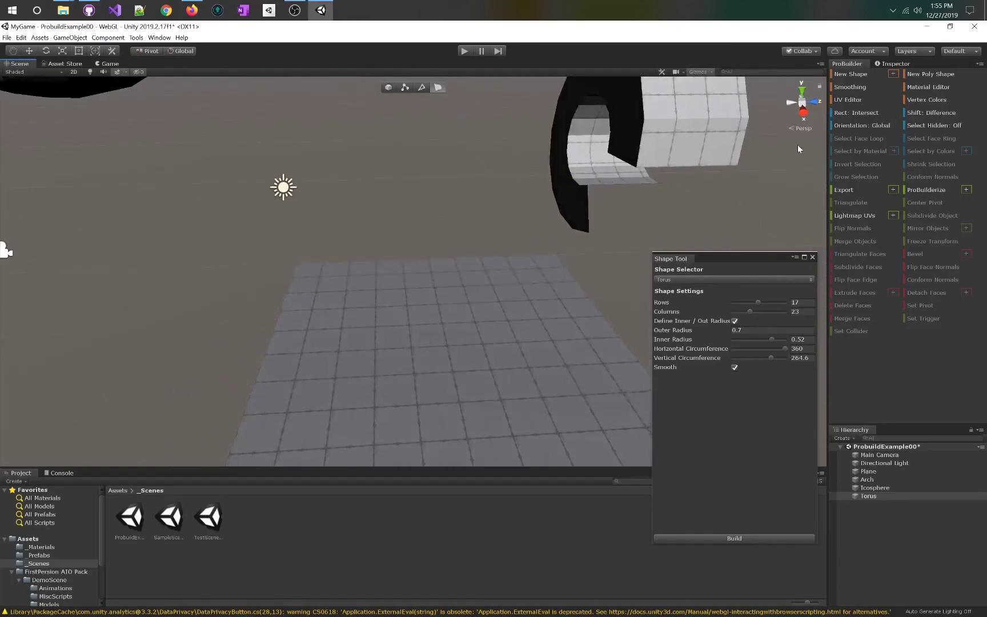
click(47, 572)
double_click(164, 527)
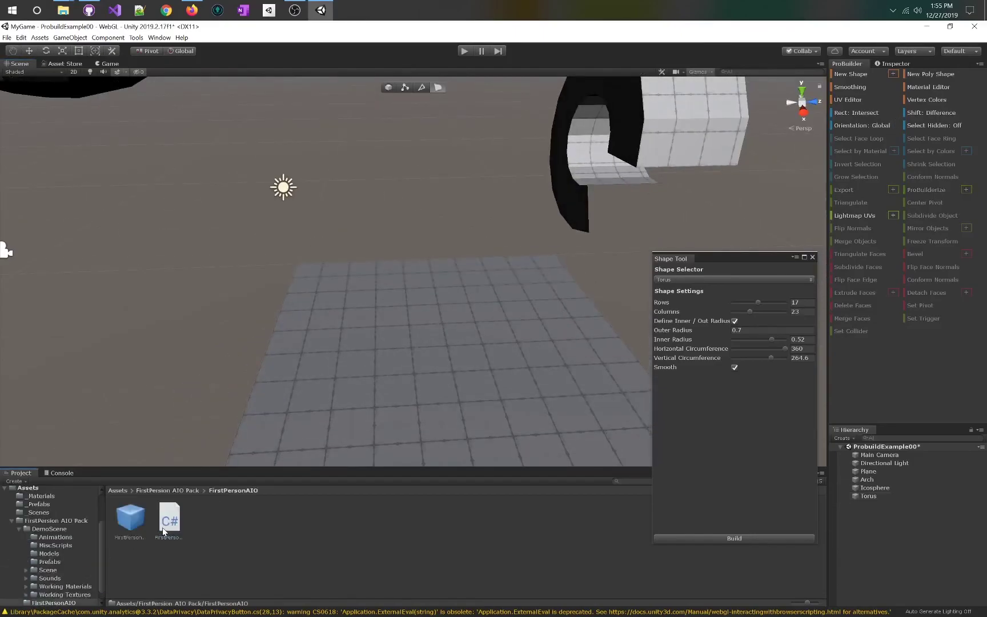
click(132, 521)
drag(132, 521, 456, 351)
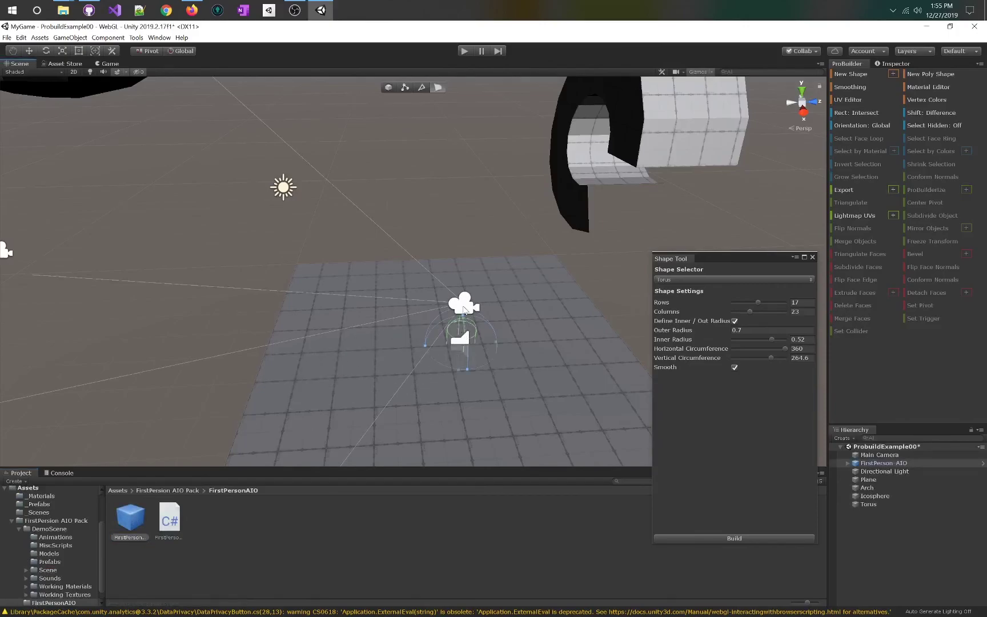
Alternate the selection between single faces of the plane and the FirstPerson-AIO object, ending on FirstPerson-AIO
click(471, 391)
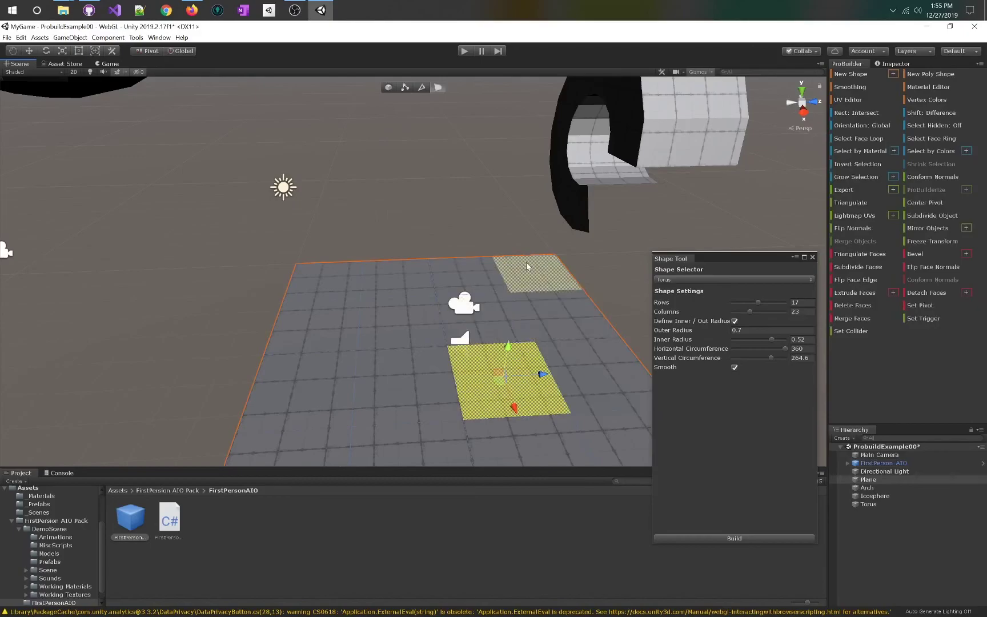
click(884, 463)
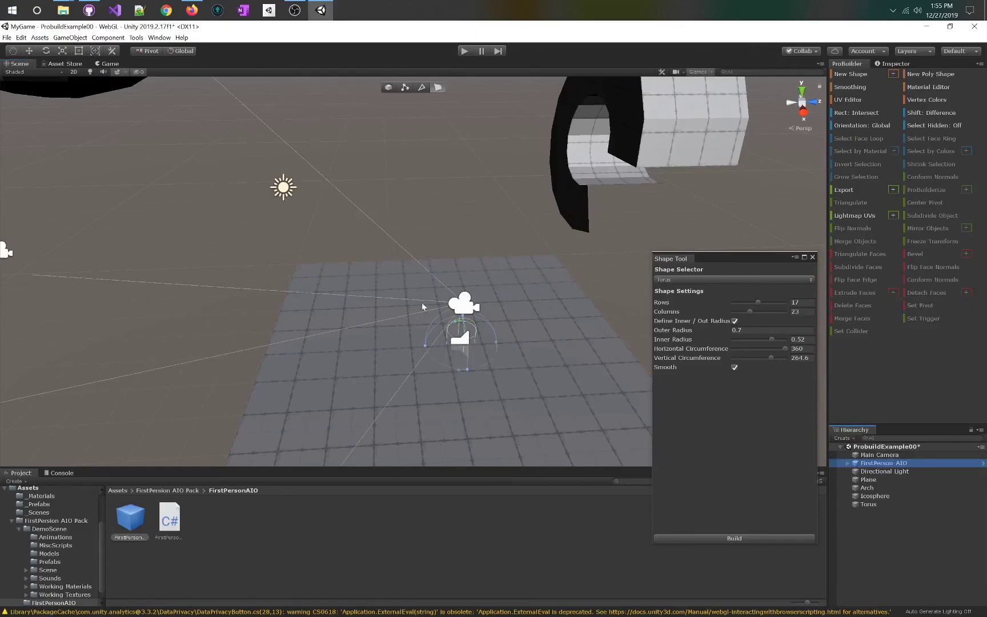
click(451, 341)
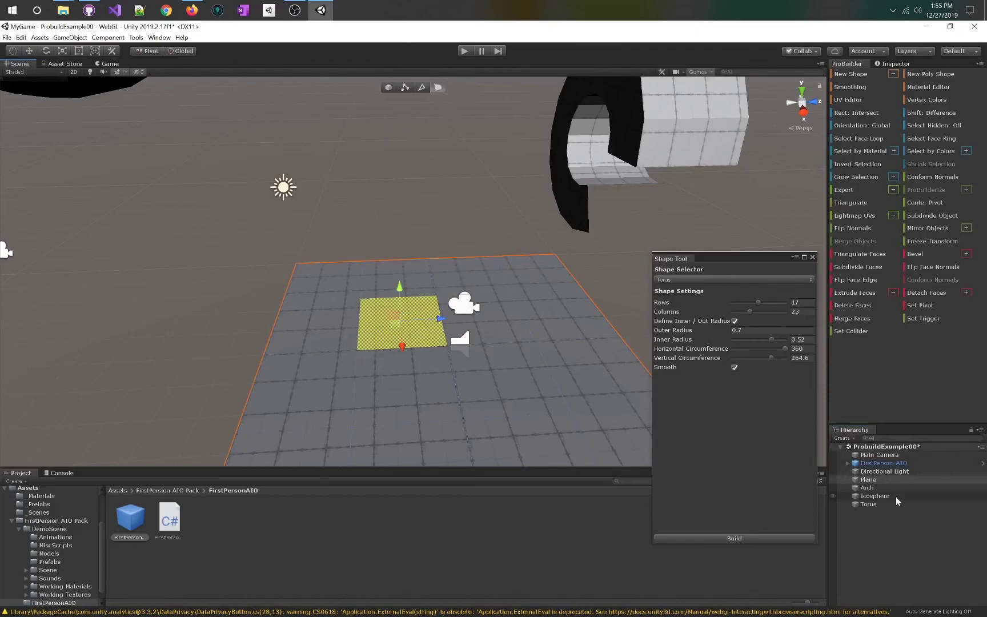
click(891, 463)
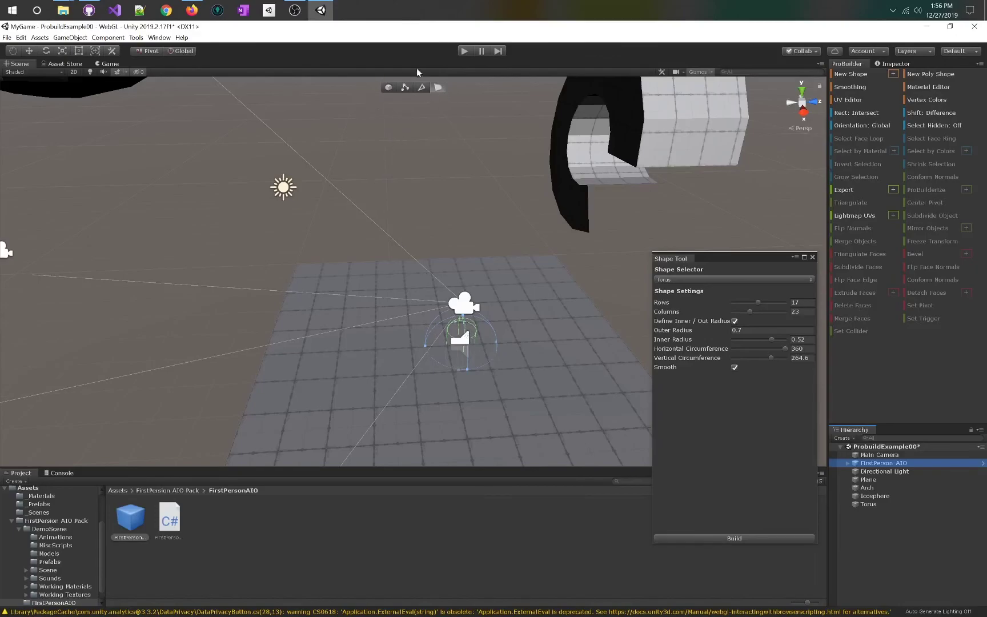
In face selection mode, select the outer face just above the arch's upper end segment and extrude it outward
click(438, 88)
click(671, 135)
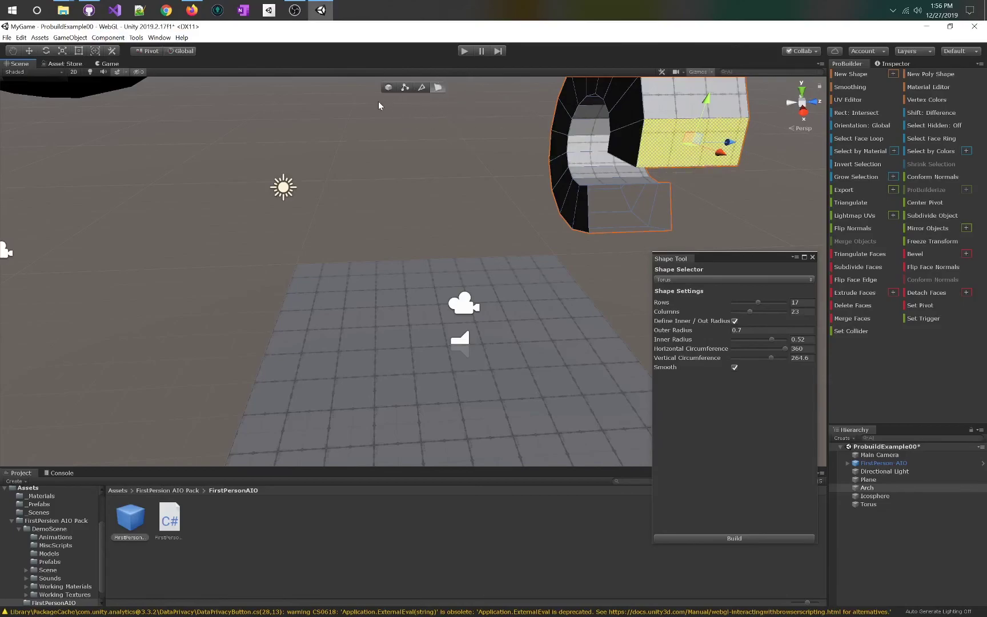
right_drag(389, 92, 451, 120)
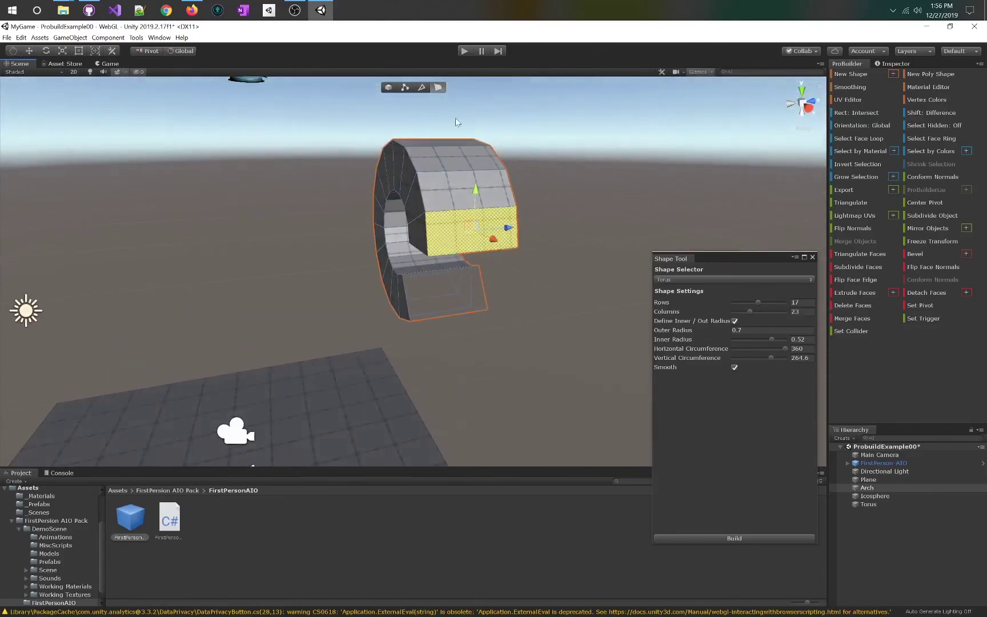
click(442, 191)
shift+drag(502, 198, 524, 204)
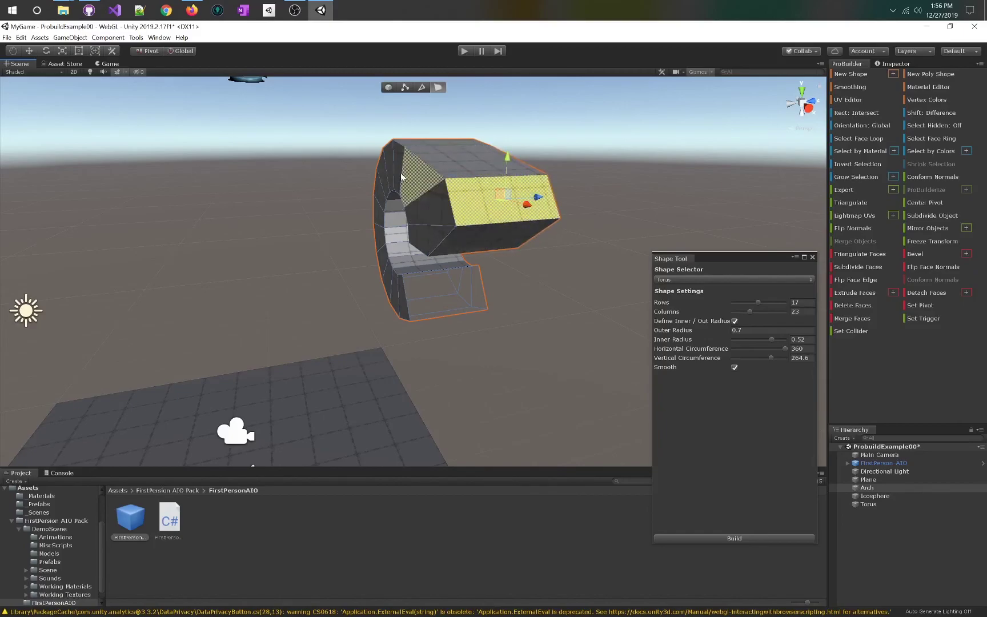
In edge selection mode, select the two opposite side edges of the arch's extruded end face
click(422, 87)
click(424, 192)
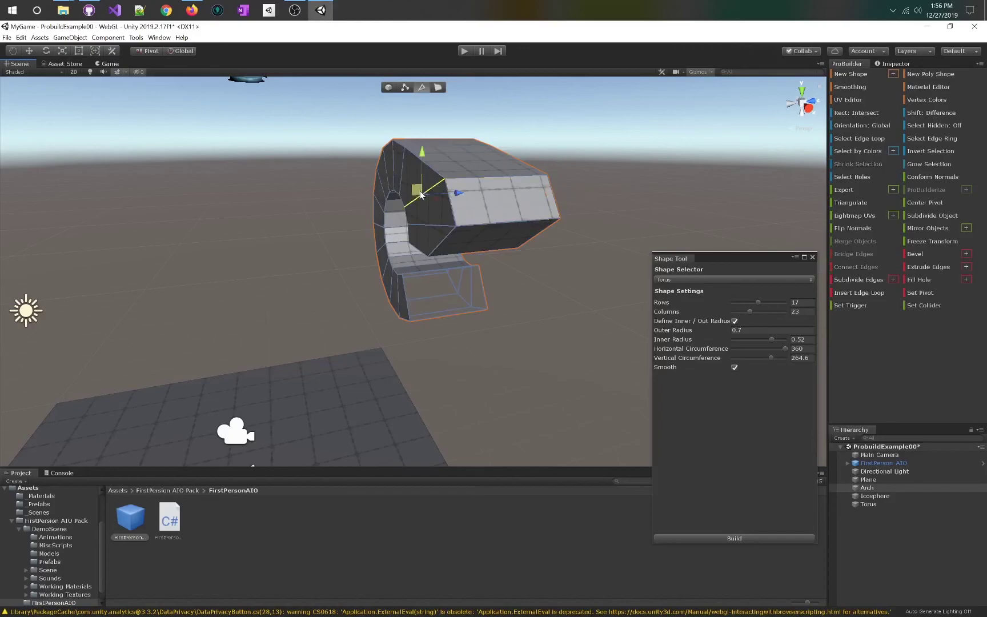
click(452, 211)
shift+click(559, 204)
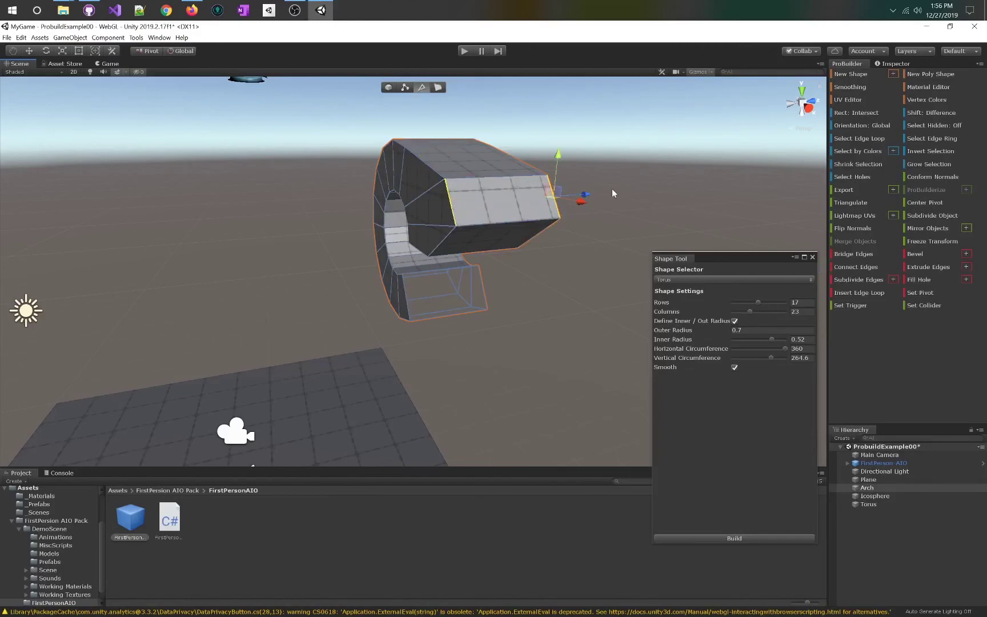
Try scaling the two selected edges along the Z axis about the pivot handle, and undo the last scaling
key(r)
mouse_move(587, 193)
mouse_down()
mouse_move(573, 194)
mouse_move(586, 190)
mouse_up()
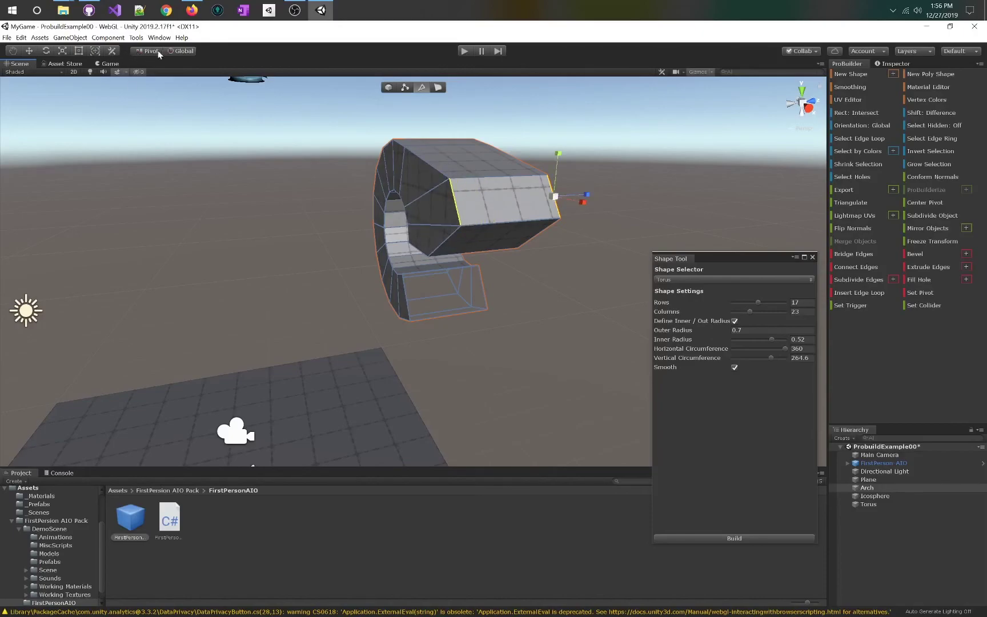
alt+drag(458, 108, 523, 172)
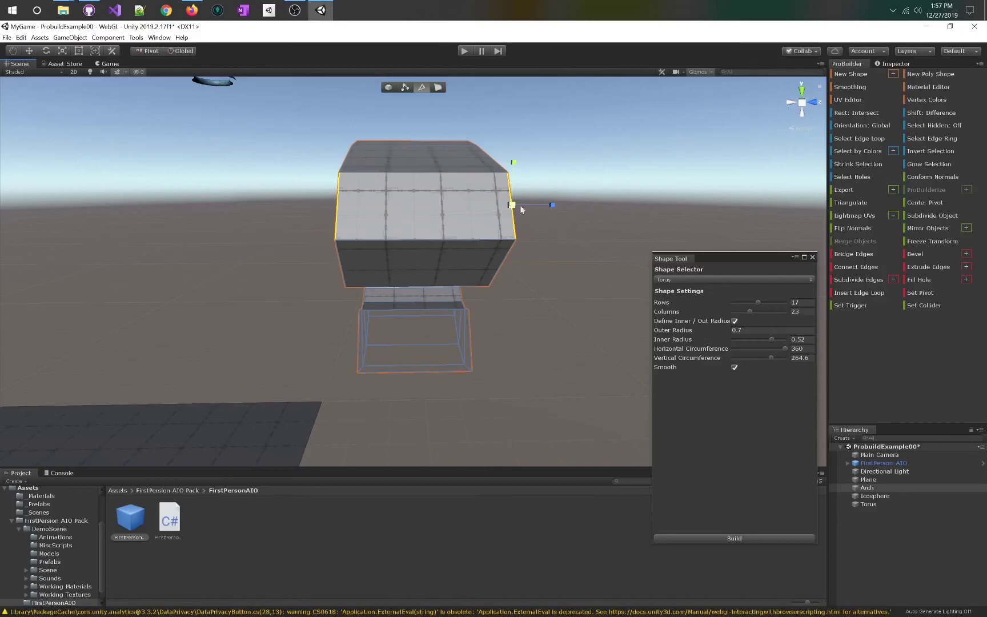
drag(556, 205, 525, 211)
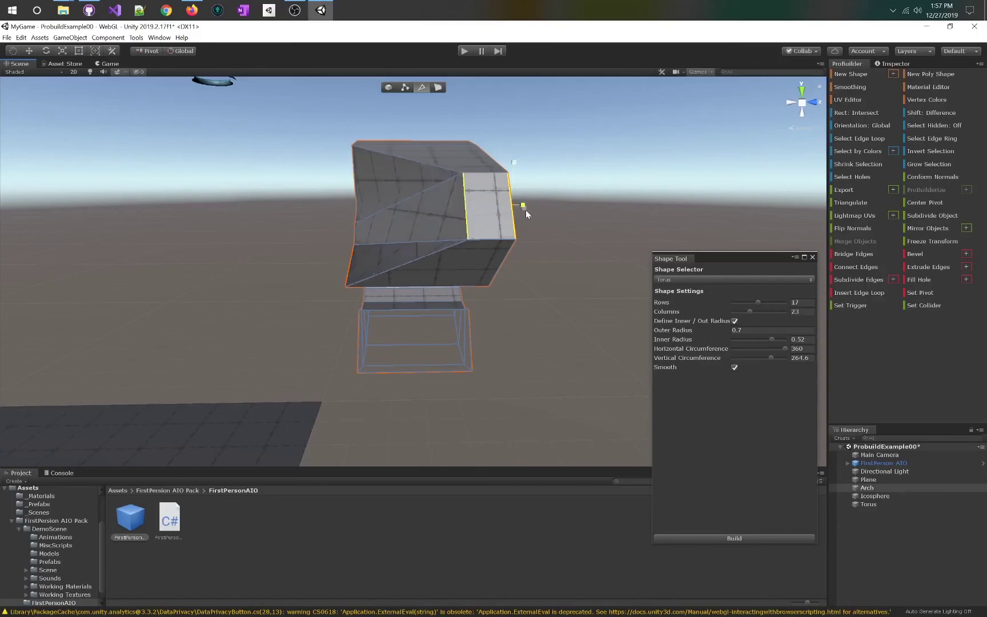
key(ctrl+z)
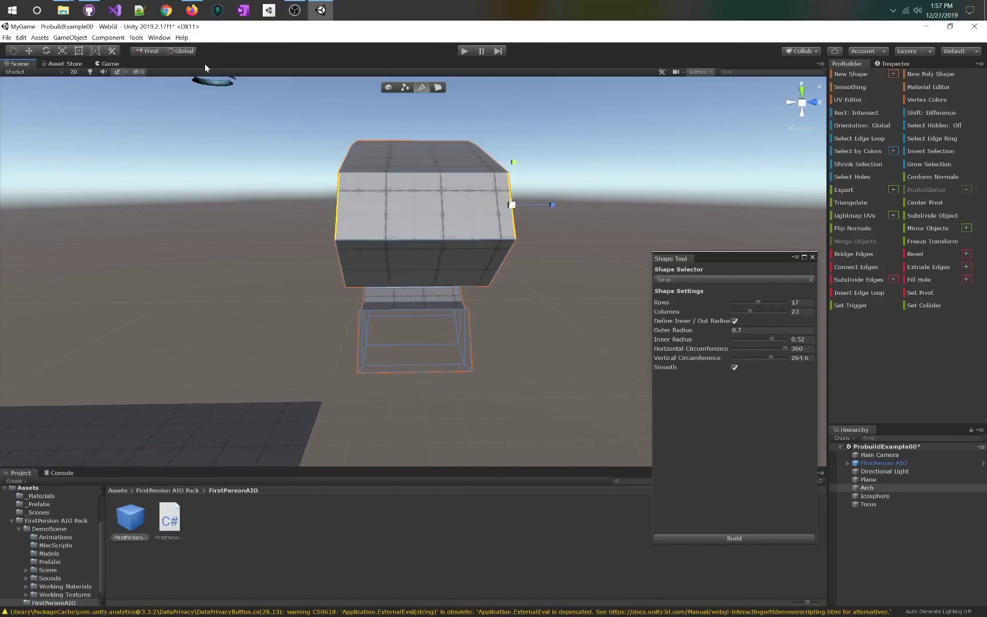
Place the tool handle at the center of the selection and scale the two edges toward each other along the Z axis
click(149, 53)
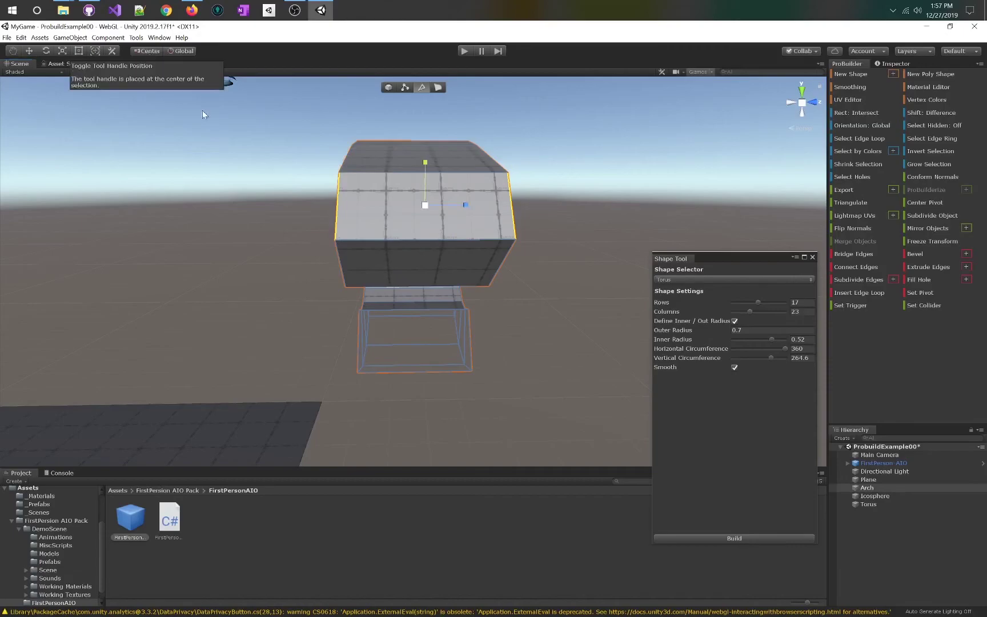
drag(464, 205, 389, 212)
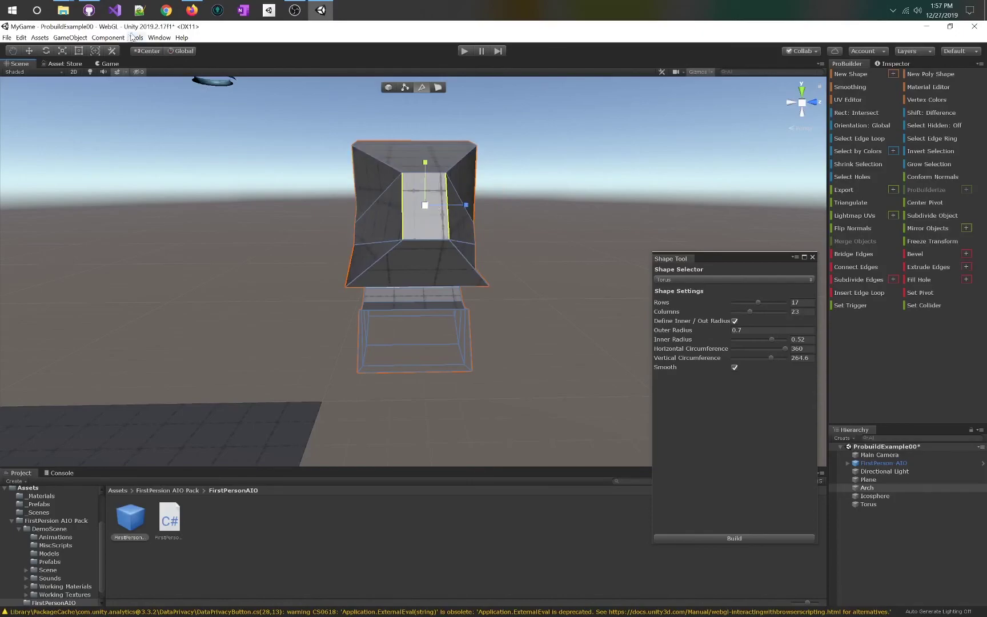
In vertex selection mode, select one lower corner vertex of the narrowed end face and move it inward along the Z axis
alt+drag(260, 192, 426, 284)
alt+drag(427, 272, 466, 202)
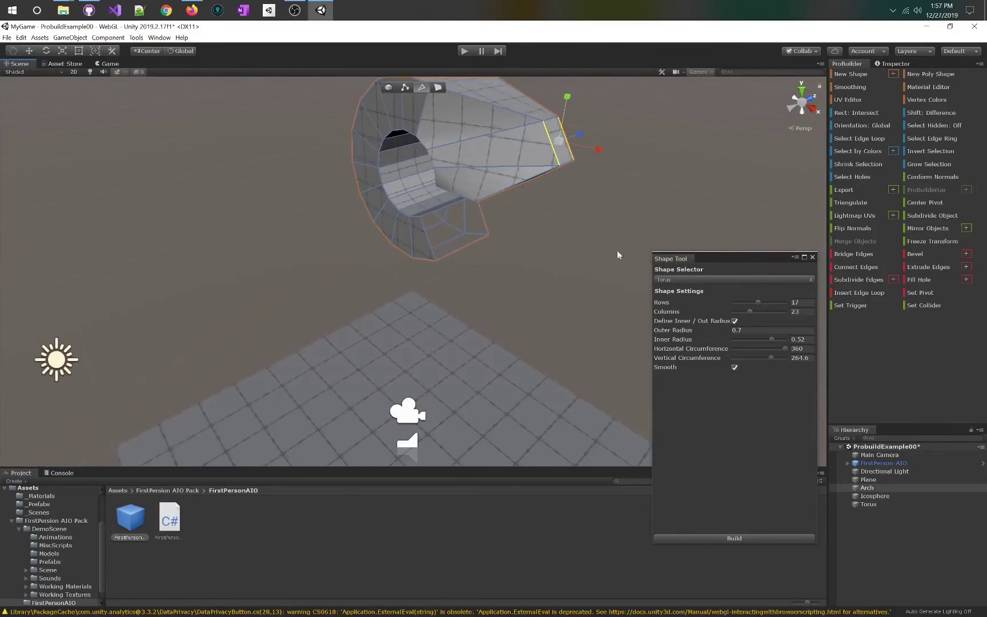
click(405, 87)
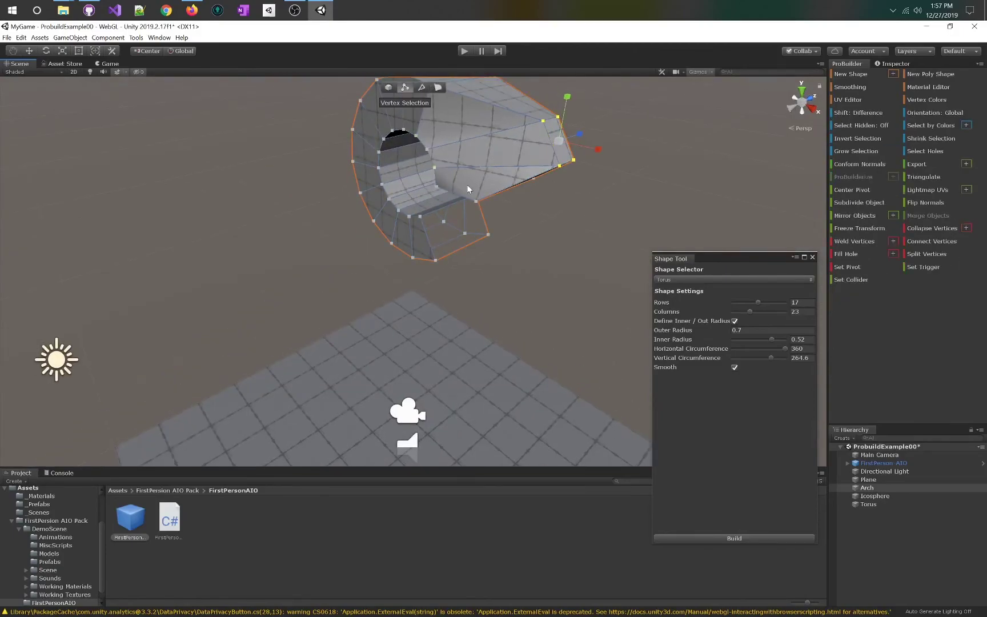
click(559, 167)
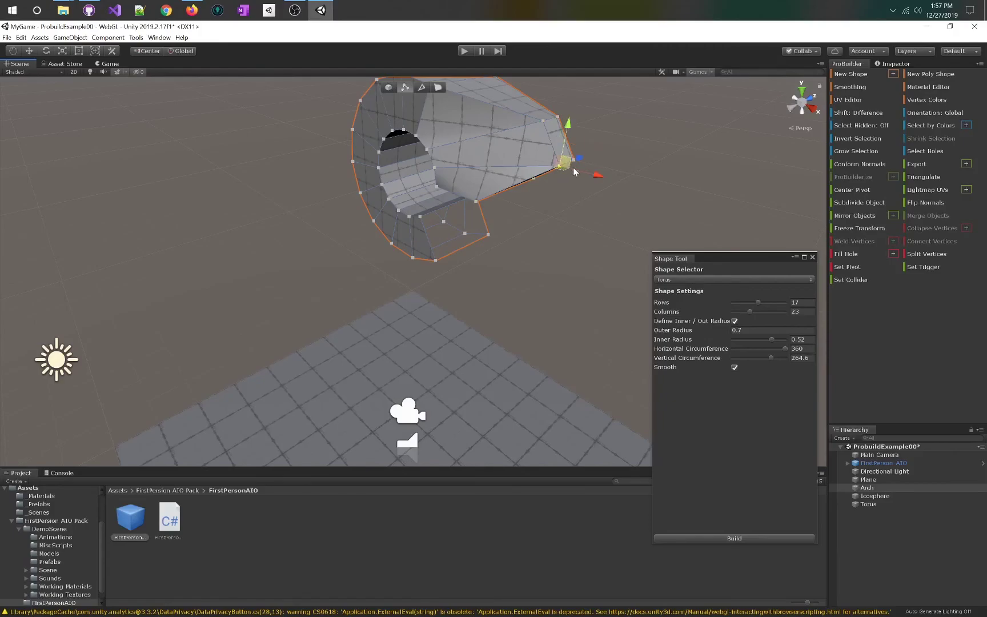
mouse_move(587, 162)
mouse_down()
mouse_move(563, 156)
mouse_move(583, 161)
mouse_move(572, 161)
mouse_up()
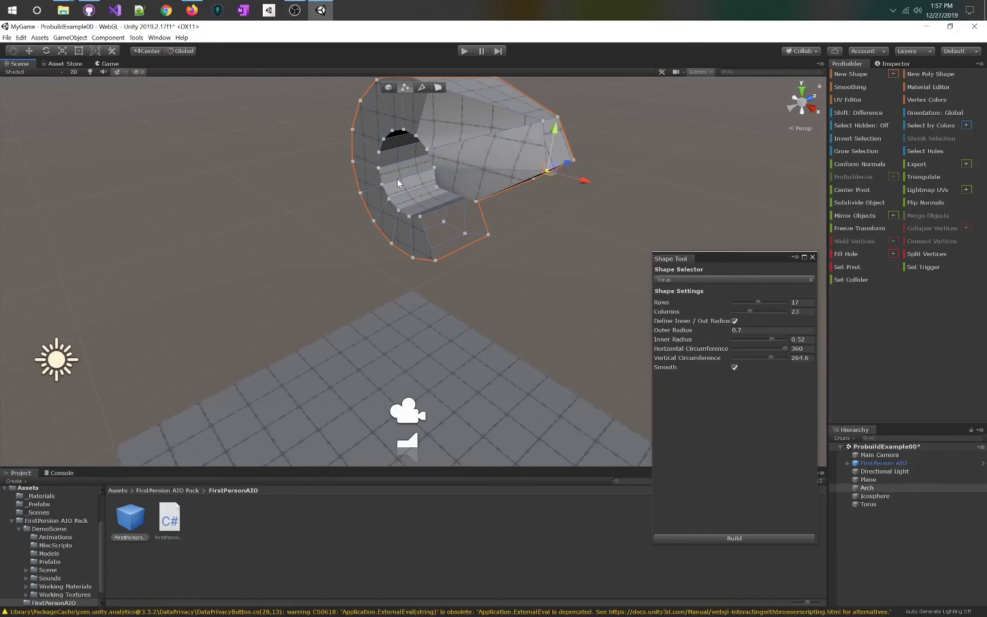
Try box-selecting the vertices around the arch's lower end and moving them outward, and undo the move
right_drag(506, 256, 291, 115)
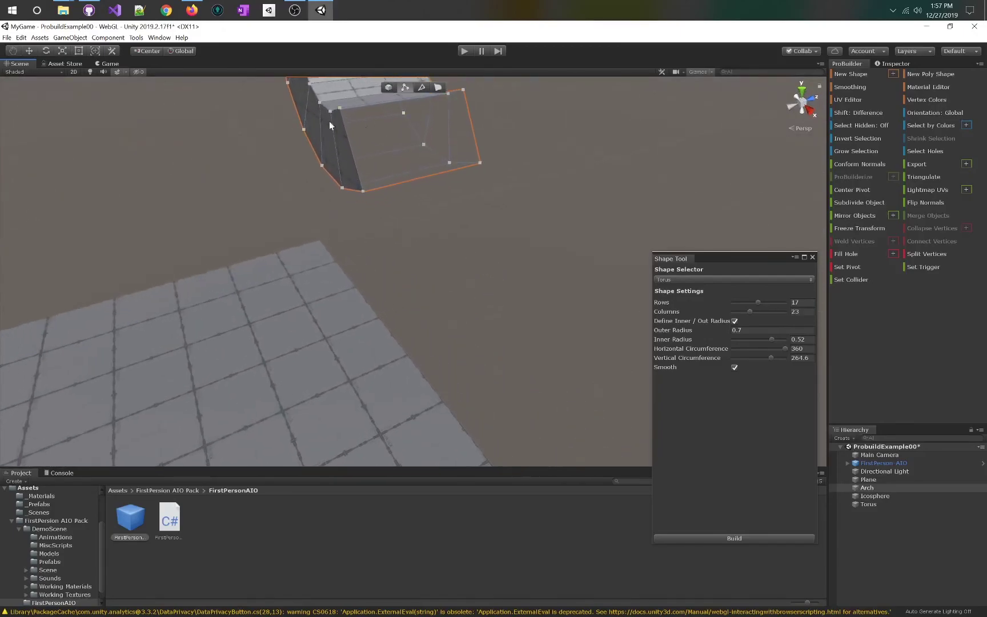
right_drag(425, 159, 325, 146)
drag(275, 253, 393, 131)
mouse_move(409, 166)
right_down()
mouse_move(452, 213)
mouse_move(411, 182)
right_up()
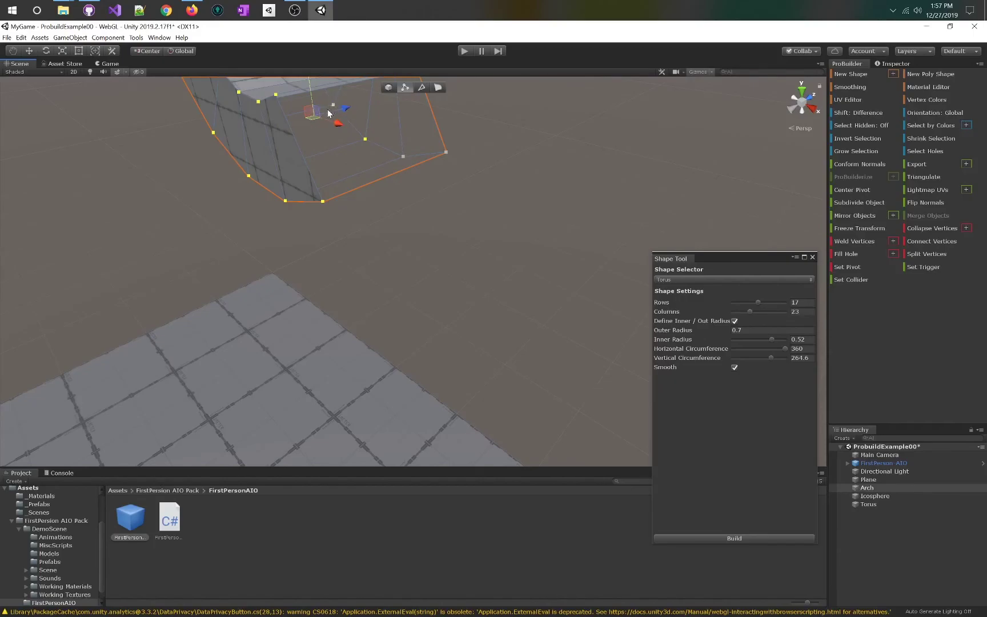
mouse_move(367, 193)
right_down()
mouse_move(375, 159)
mouse_move(375, 200)
right_up()
drag(375, 200, 325, 217)
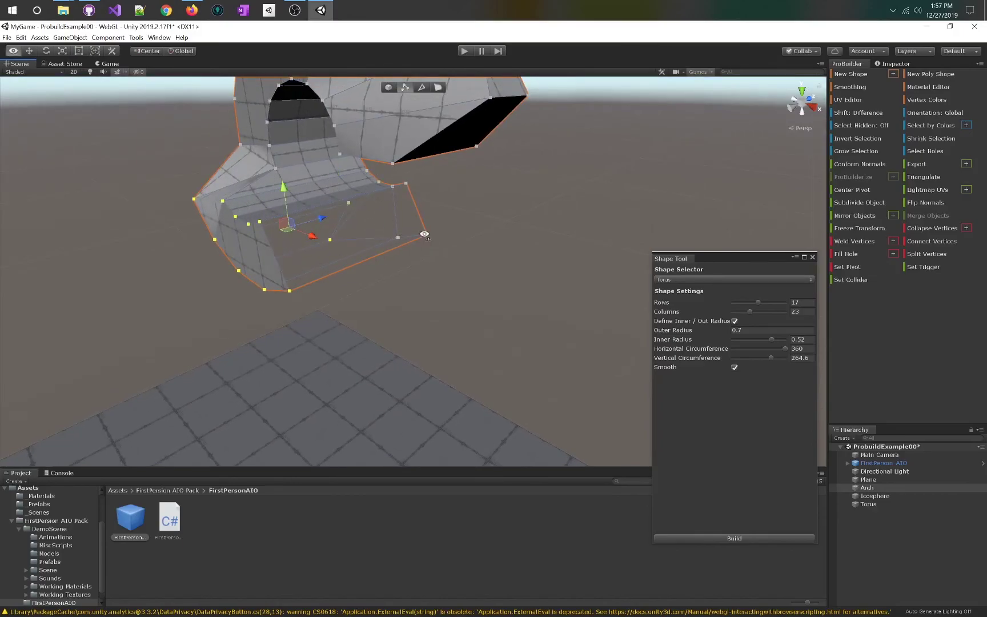
key(ctrl+z)
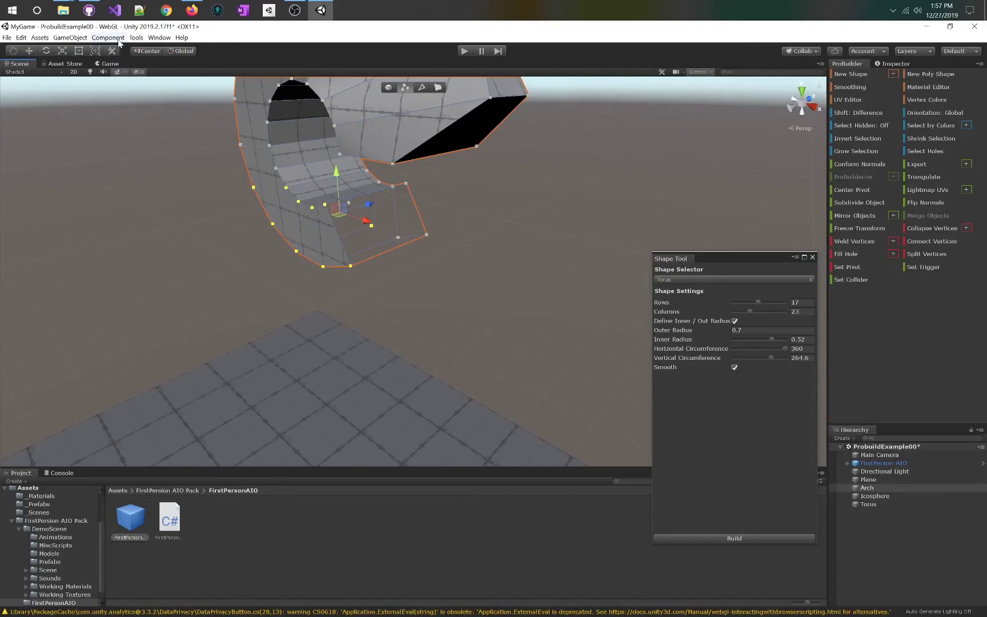
Toggle ProBuilder's Select Back Faces interaction so that Select Hidden is on
click(143, 39)
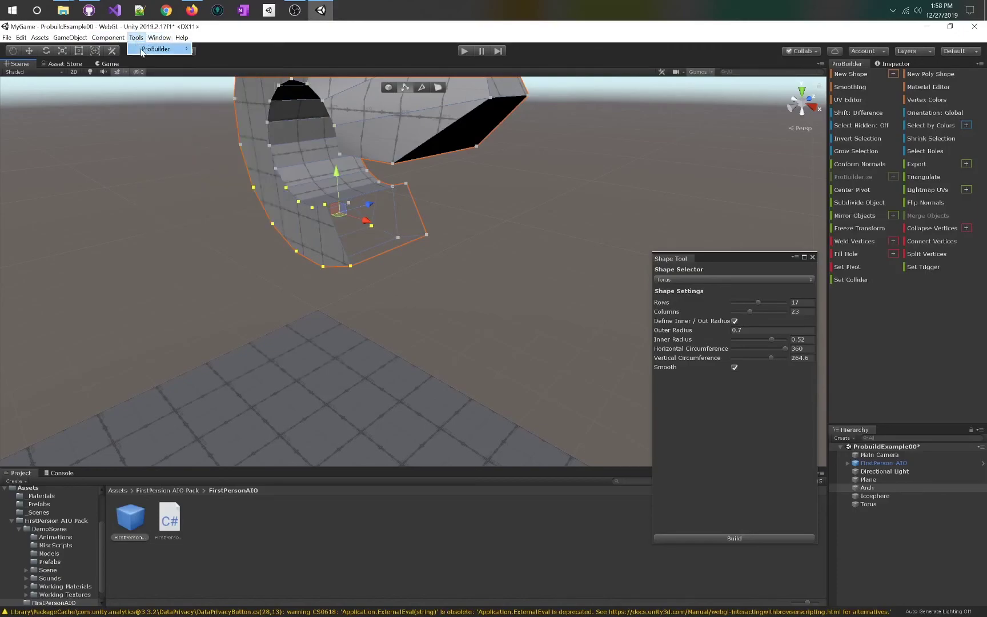
mouse_move(168, 50)
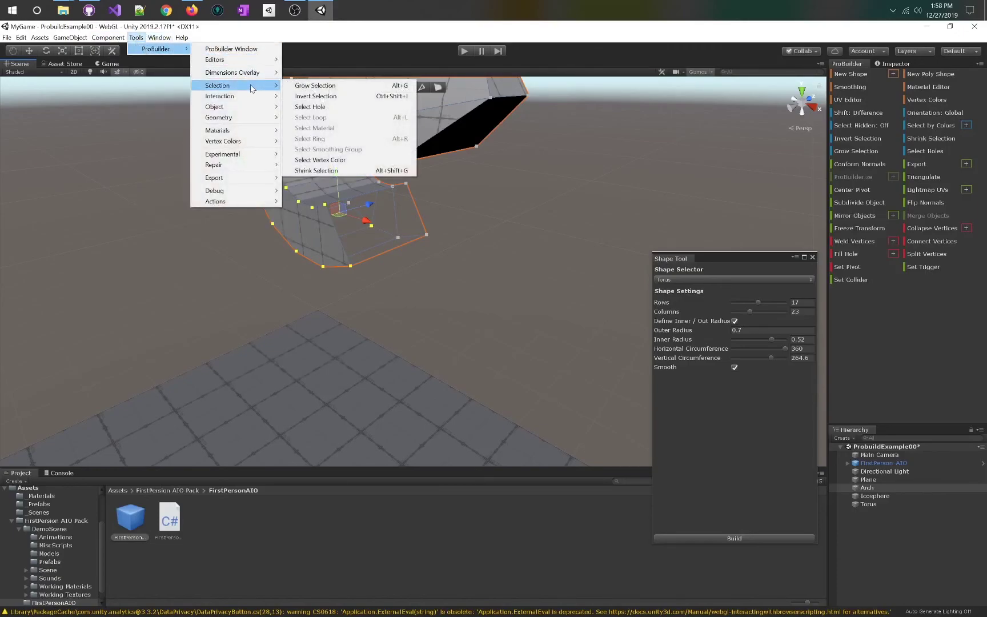
mouse_move(254, 103)
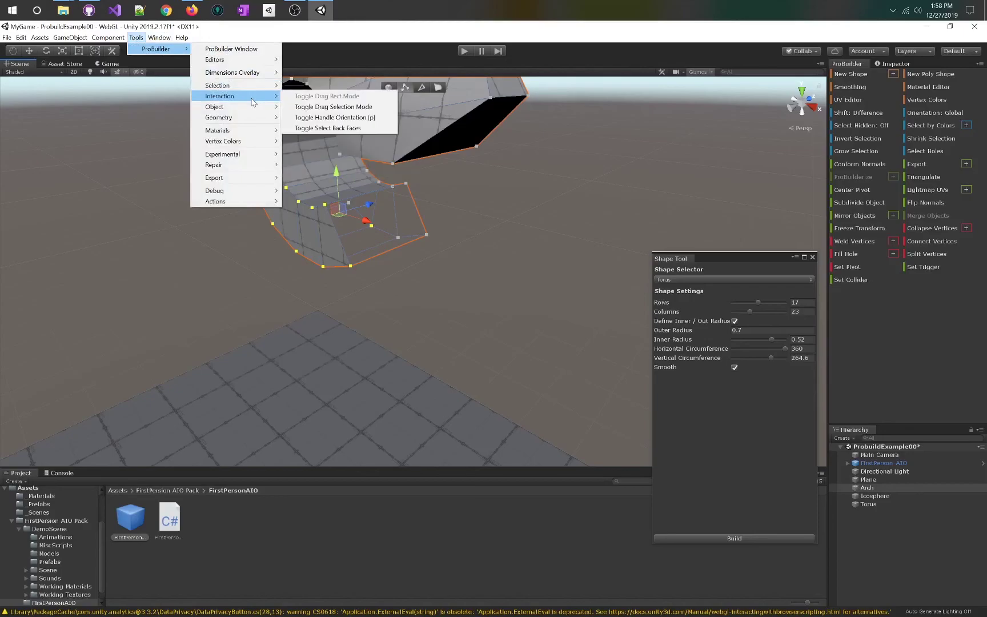
click(329, 130)
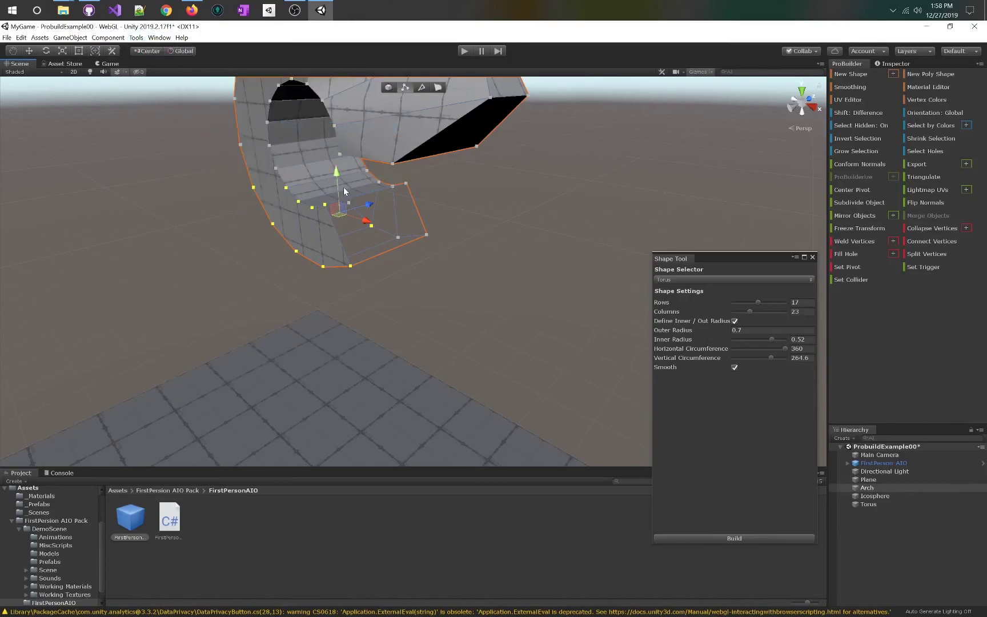
Box-select vertices at the arch's lower end with hidden selection enabled and inspect which ones are selected from several angles
alt+drag(356, 169, 396, 240)
shift+click(354, 201)
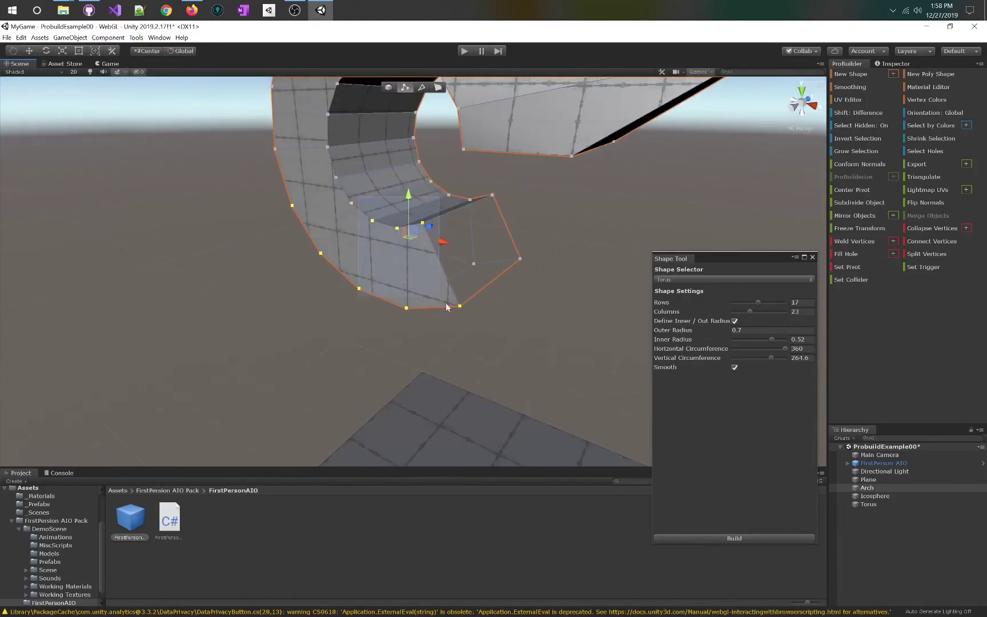
alt+drag(473, 298, 350, 247)
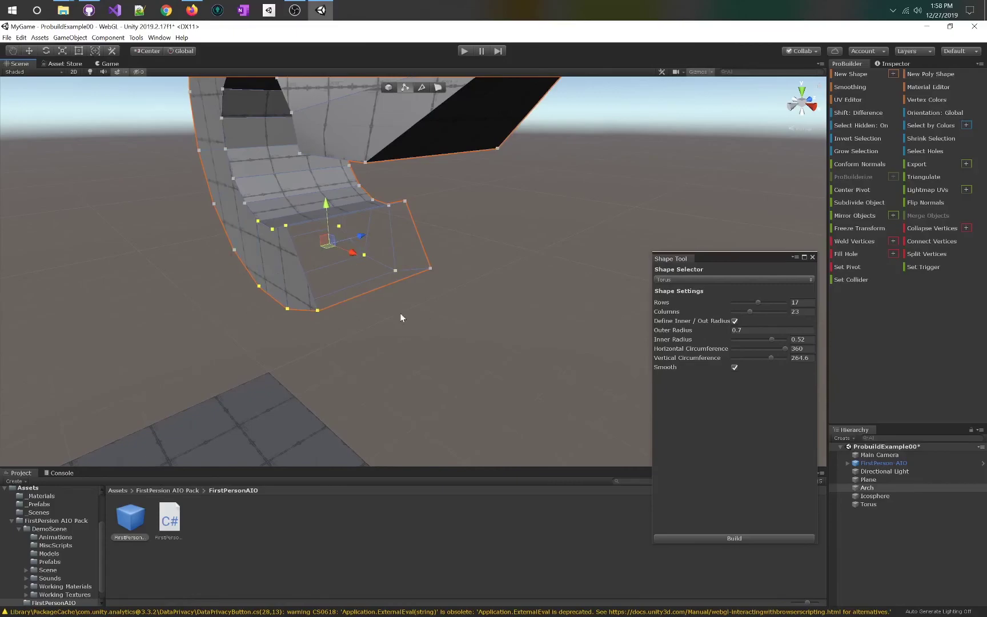
alt+drag(448, 350, 384, 339)
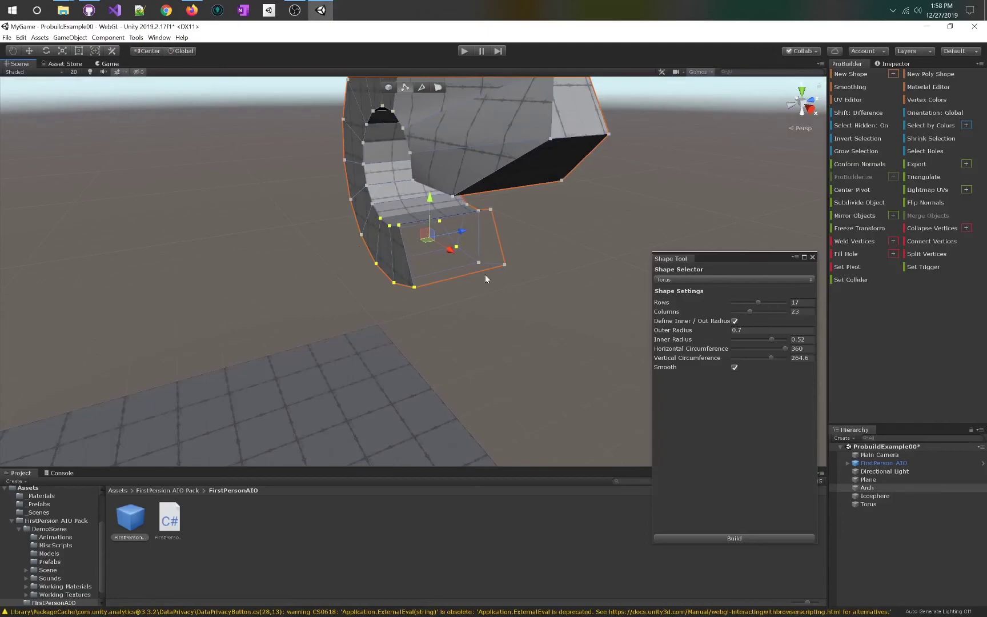
alt+drag(514, 301, 484, 303)
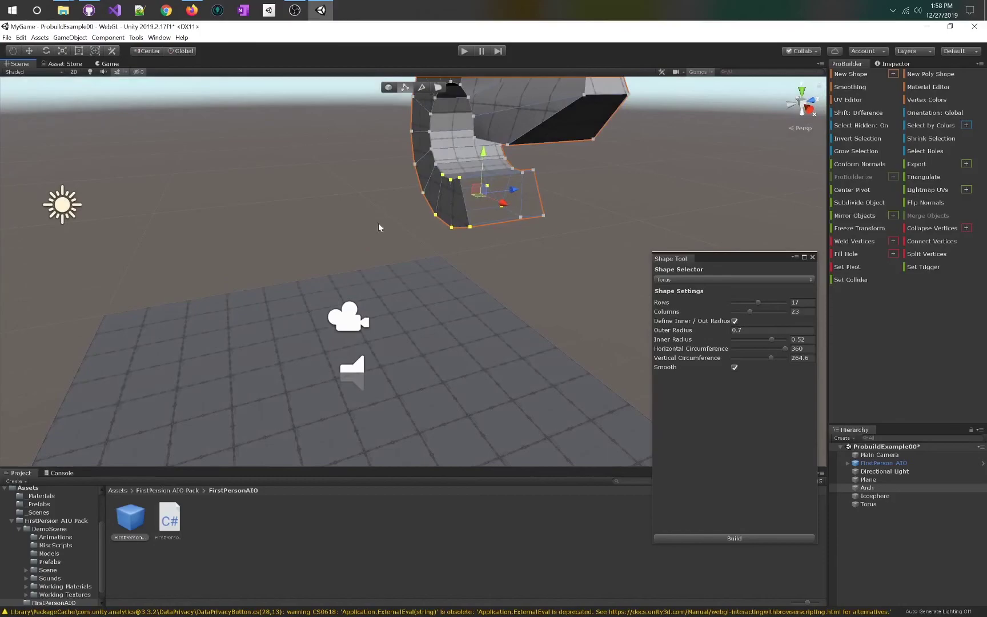
Select the FirstPerson-AIO object in object mode, raise it above the plane, and start play mode
click(352, 379)
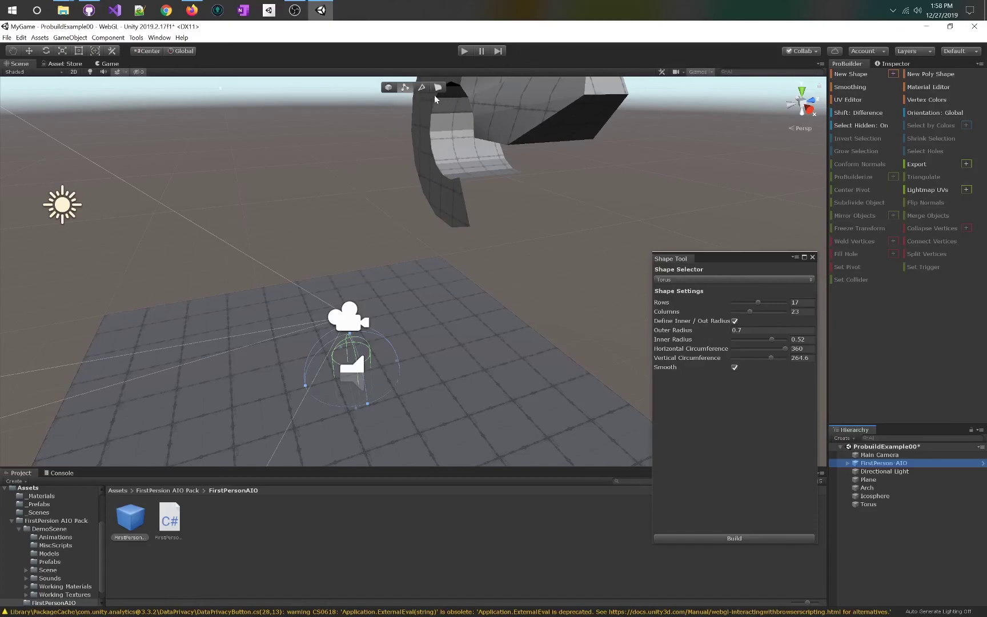
click(389, 88)
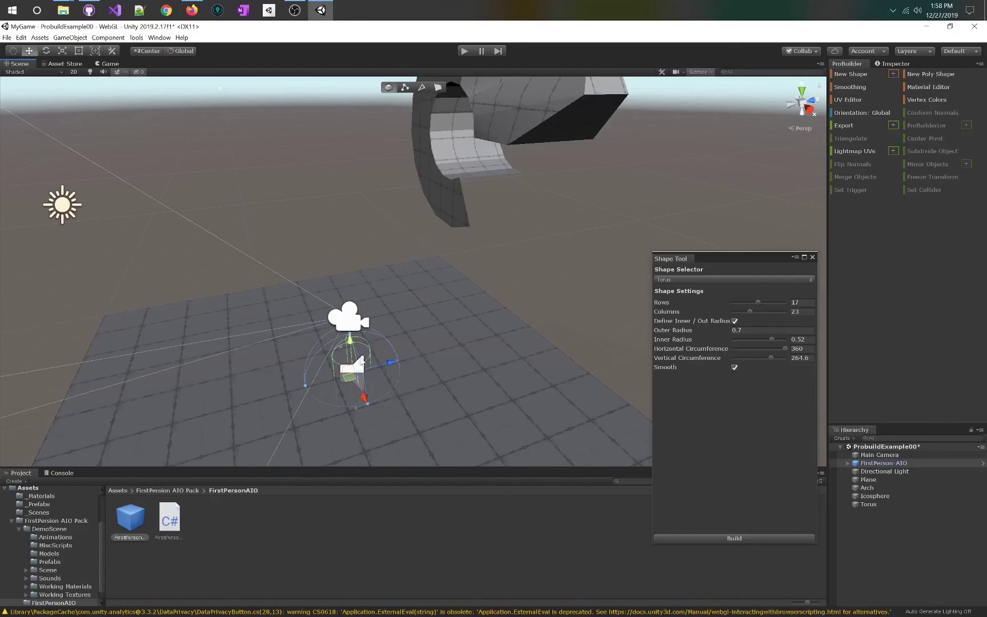
drag(353, 346, 352, 281)
alt+drag(559, 279, 474, 267)
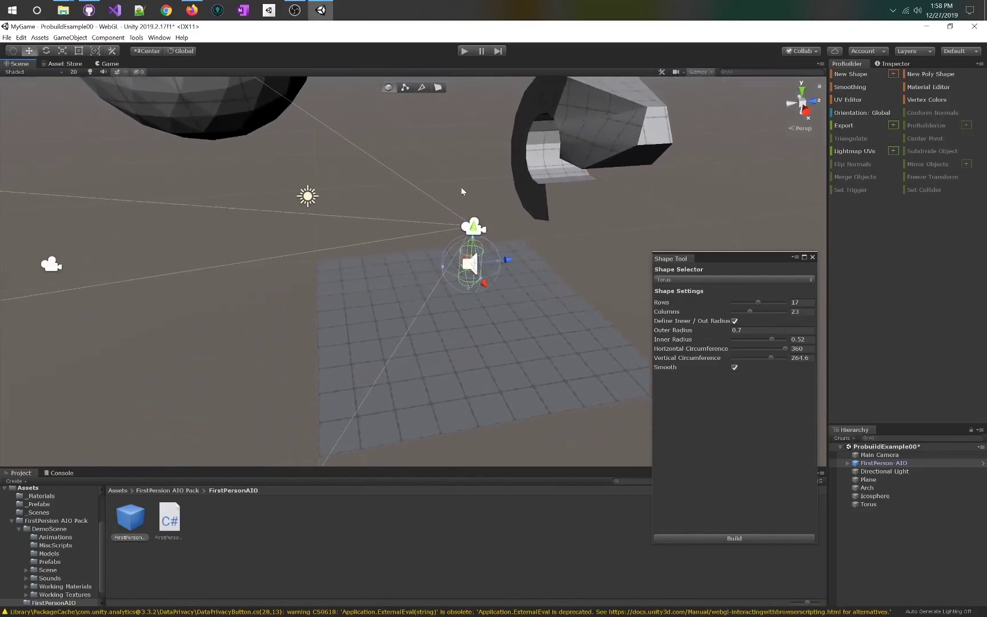
click(464, 52)
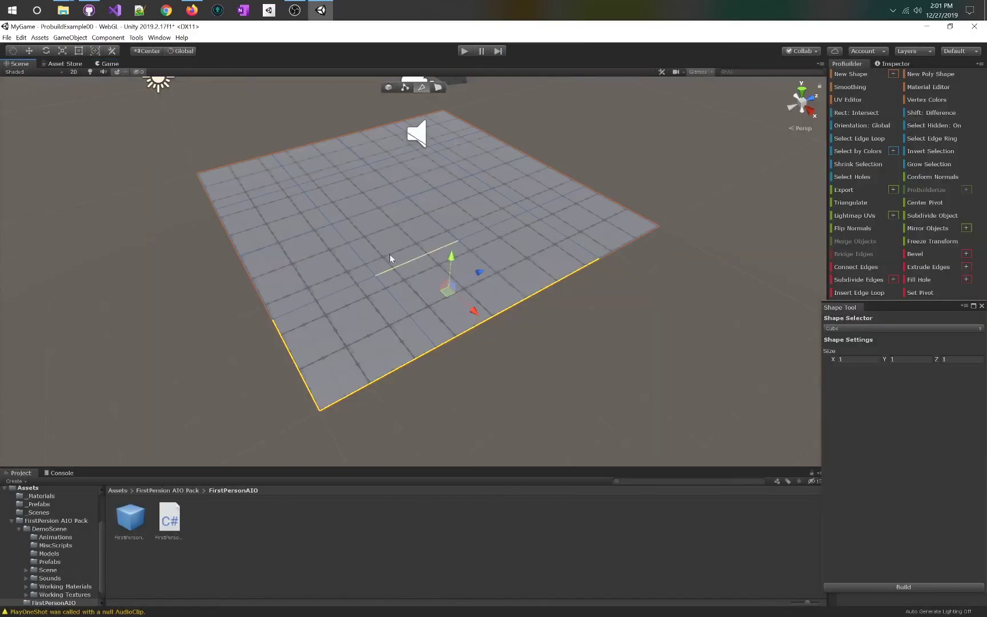
scroll(390, 258, down, 5)
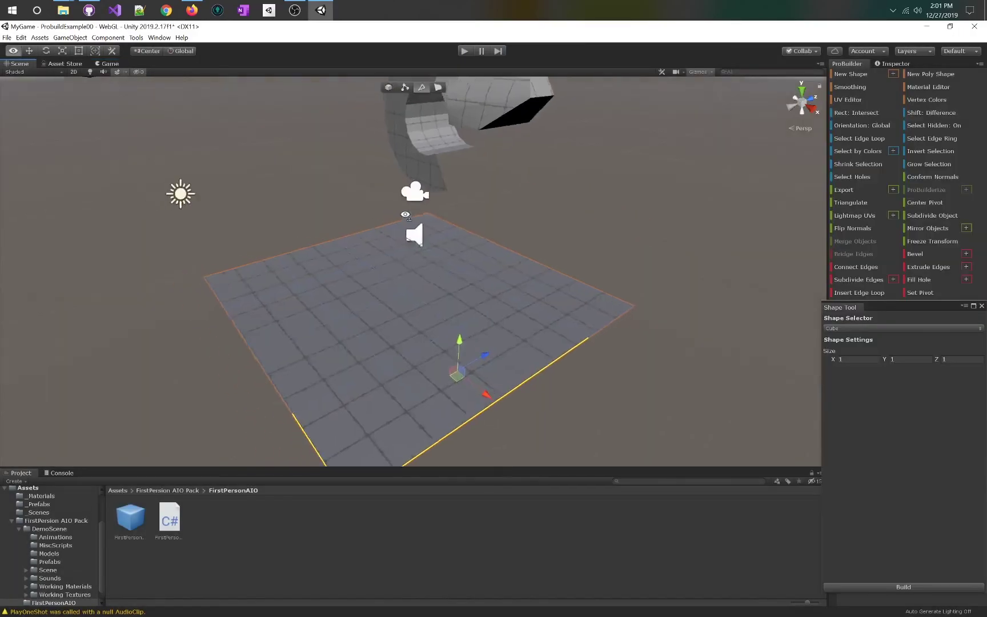
right_drag(261, 302, 309, 291)
key(s)
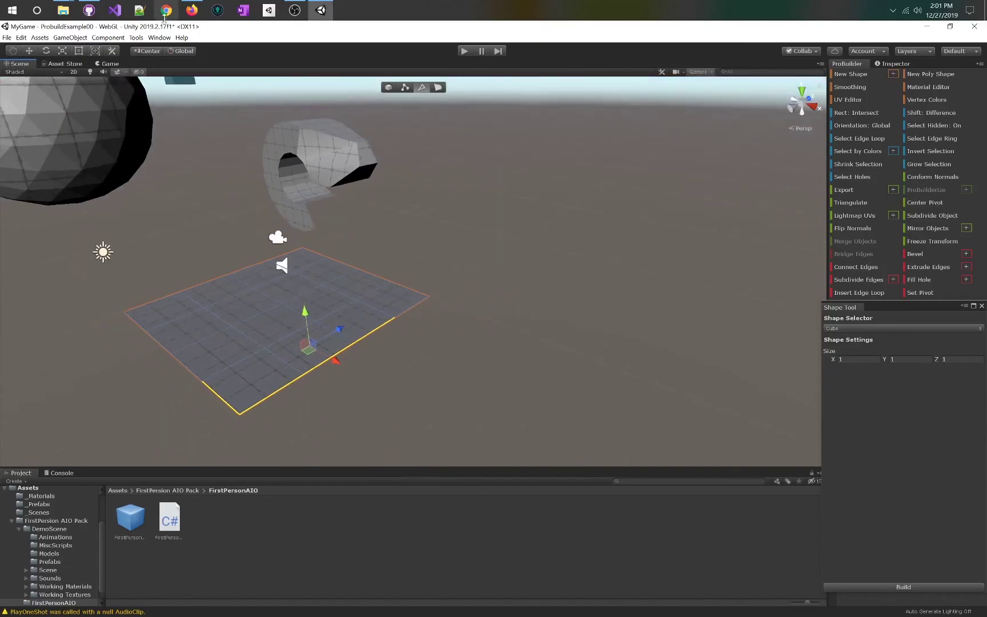
click(95, 39)
click(137, 38)
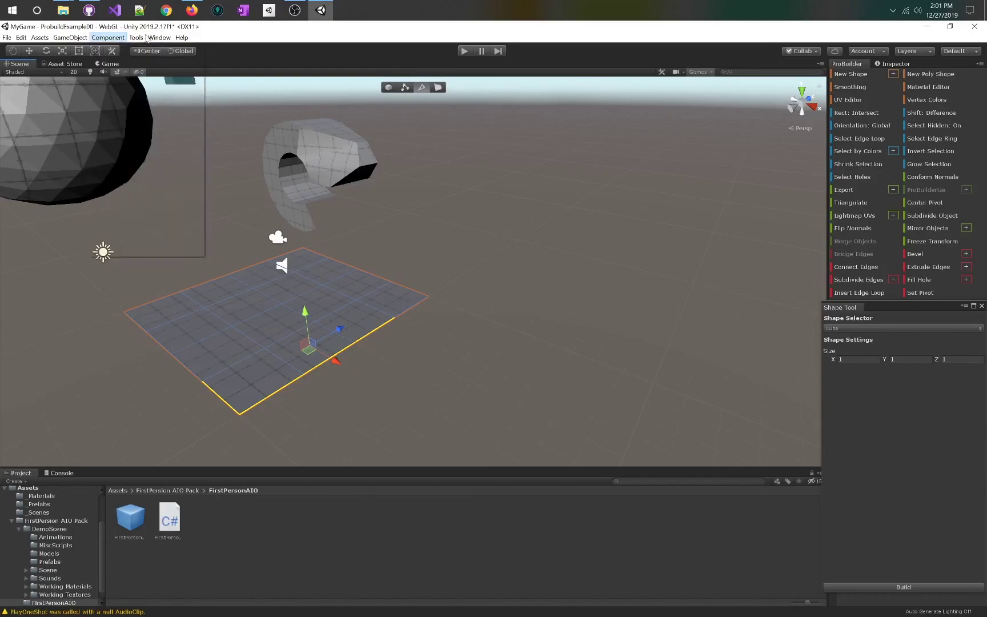
mouse_move(144, 51)
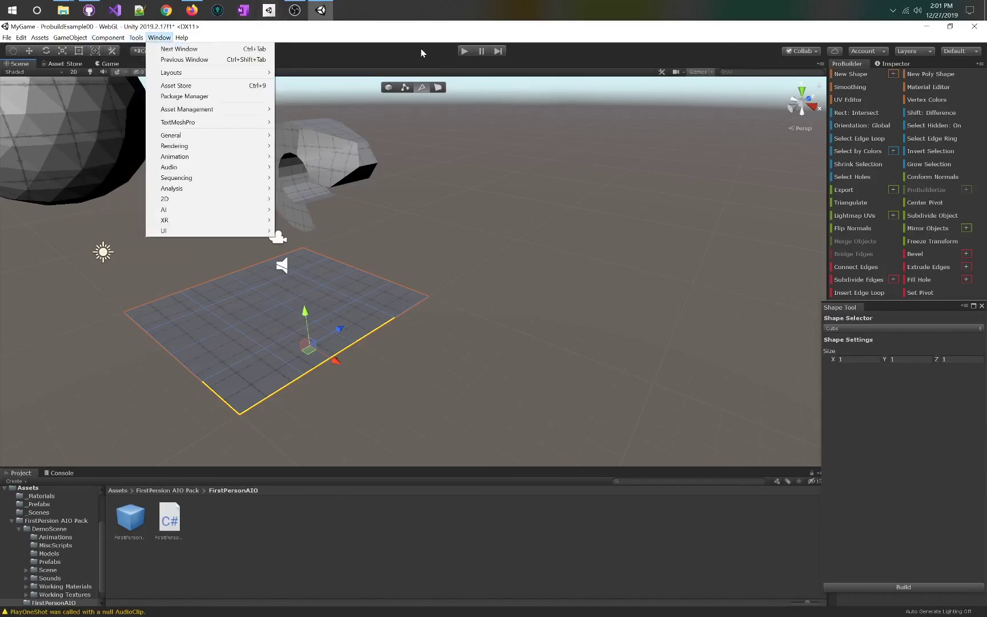
click(431, 33)
click(899, 79)
click(894, 76)
click(887, 330)
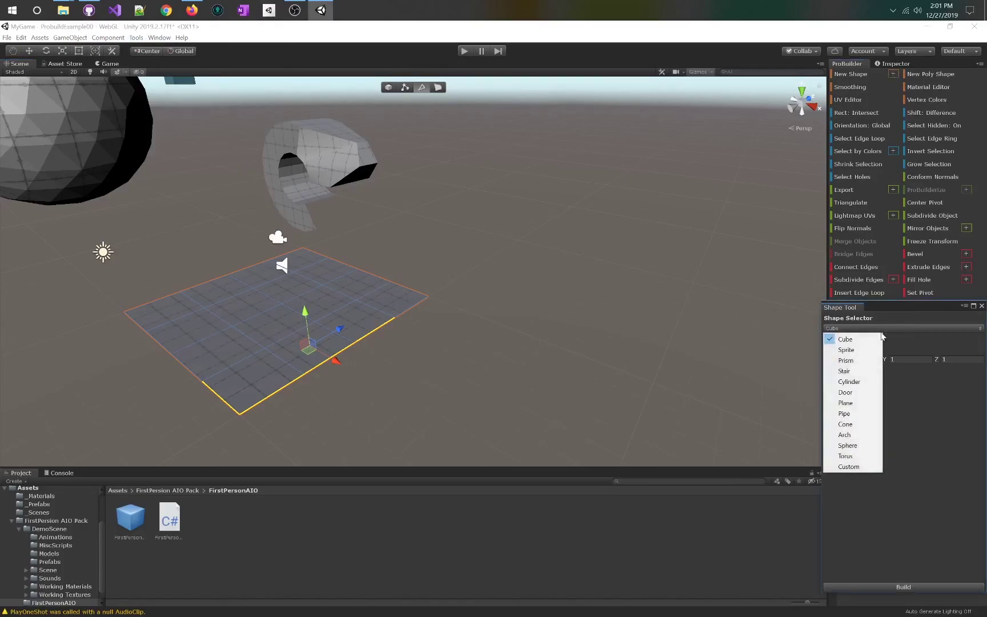
click(697, 289)
In object mode, move the small blue cube beside the icosphere downward and delete it
alt+drag(529, 220, 451, 174)
click(439, 205)
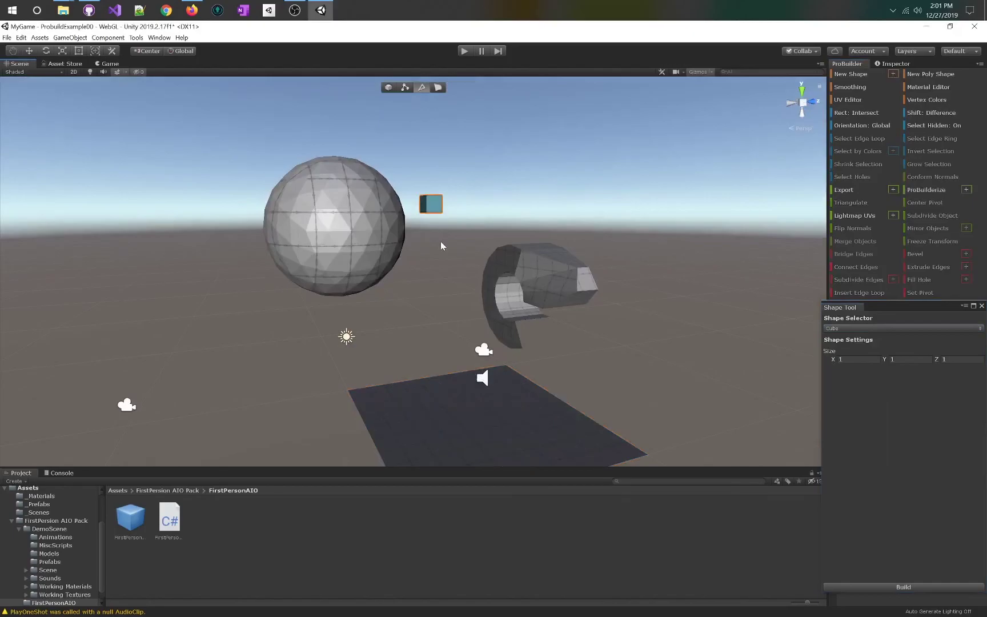
click(388, 91)
key(w)
drag(433, 161, 430, 316)
key(Delete)
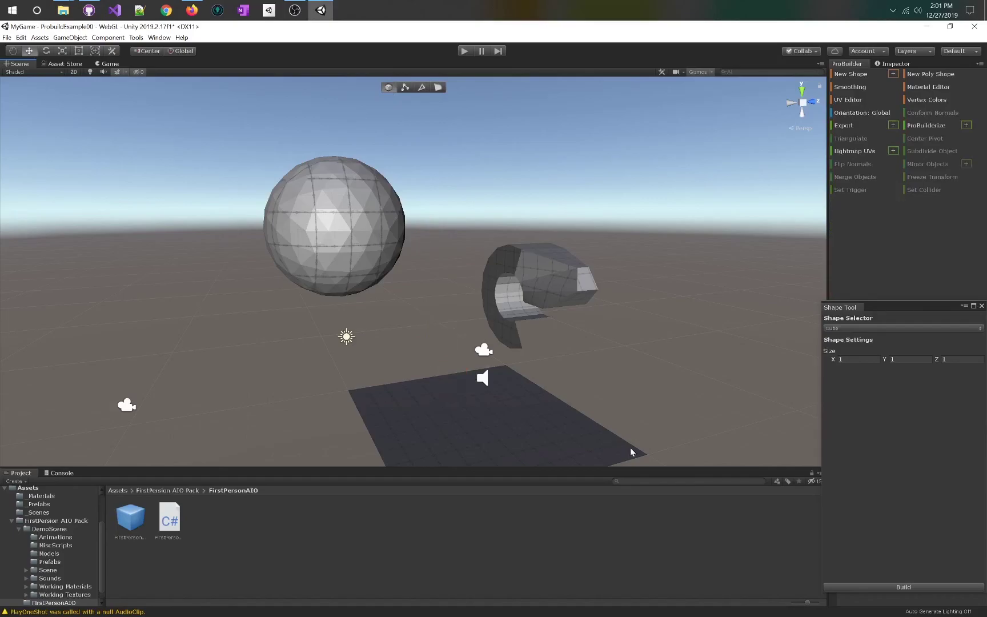
Undo the deletion of the small blue cube, build it as a 1 × 1 × 1 cube, and display its transform properties
key(ctrl+z)
key(ctrl+z)
alt+drag(435, 317, 554, 340)
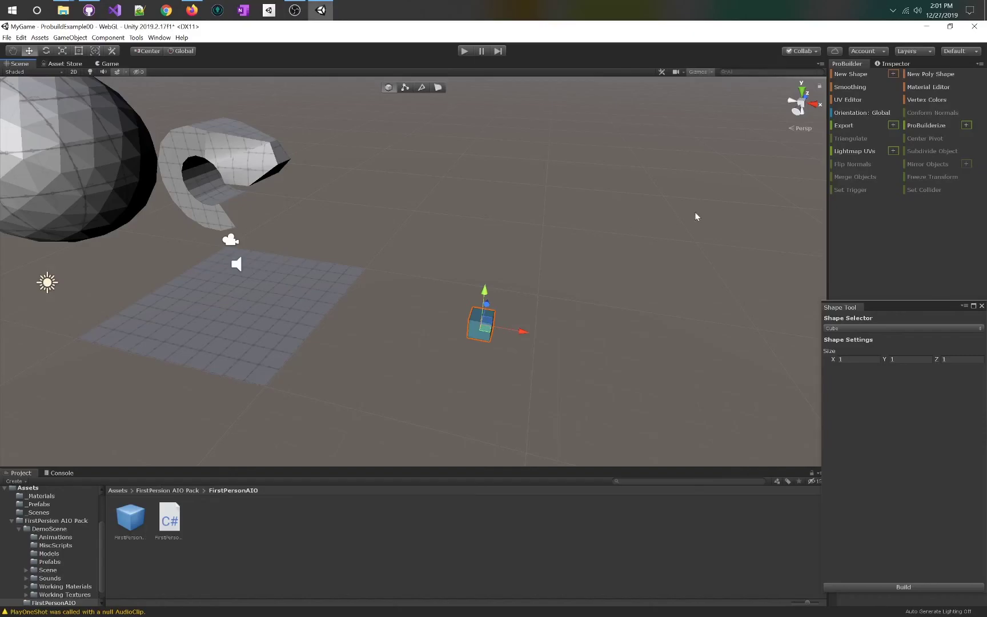
click(930, 585)
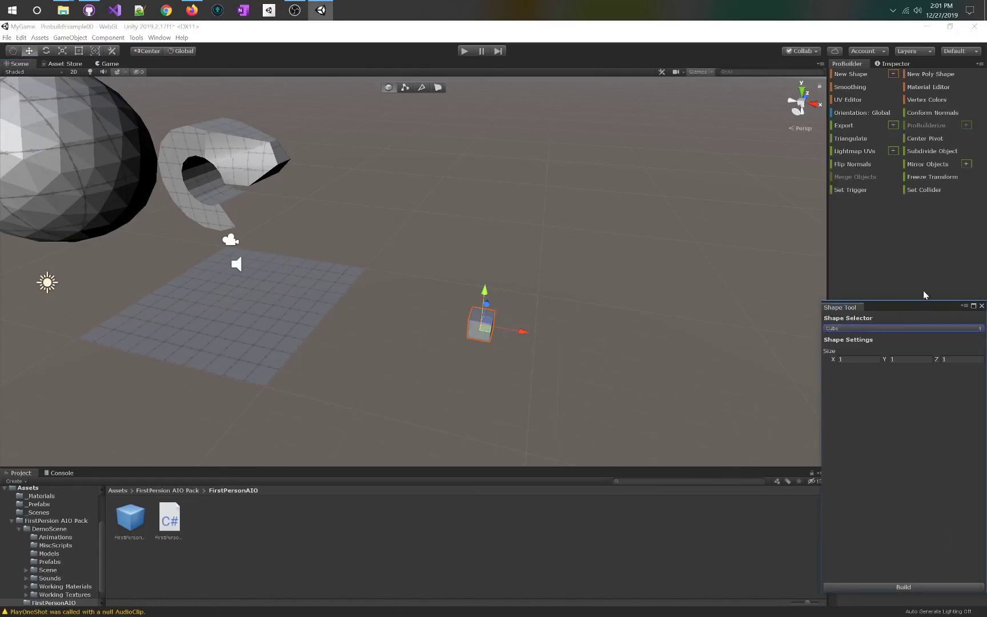
click(907, 64)
Move the new cube along the X axis toward the plane, to about X 13.72
alt+drag(537, 239, 496, 286)
scroll(495, 296, up, 3)
scroll(496, 297, up, 3)
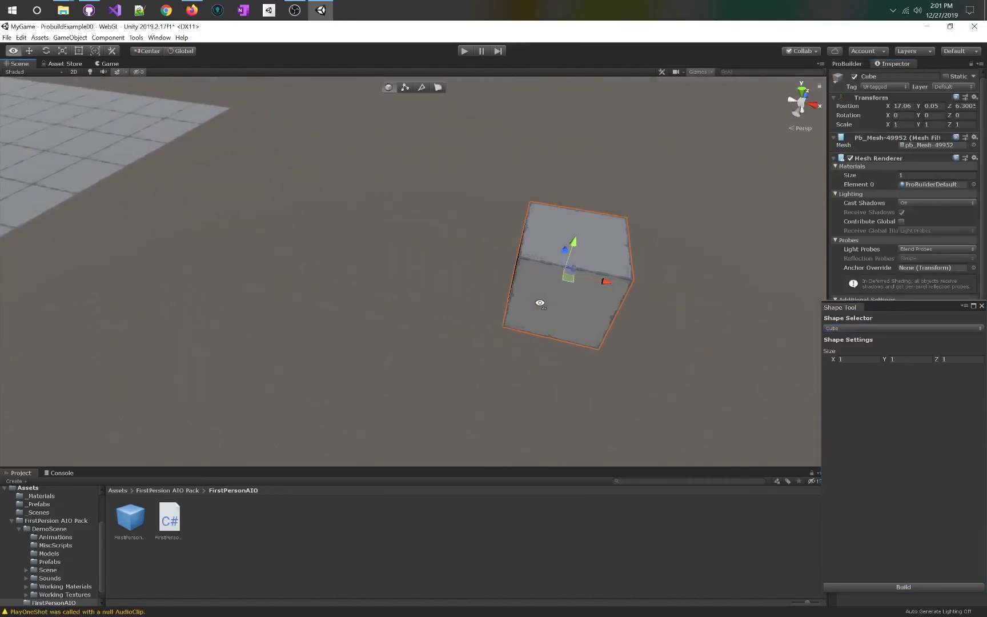
drag(587, 283, 234, 234)
scroll(419, 196, down, 6)
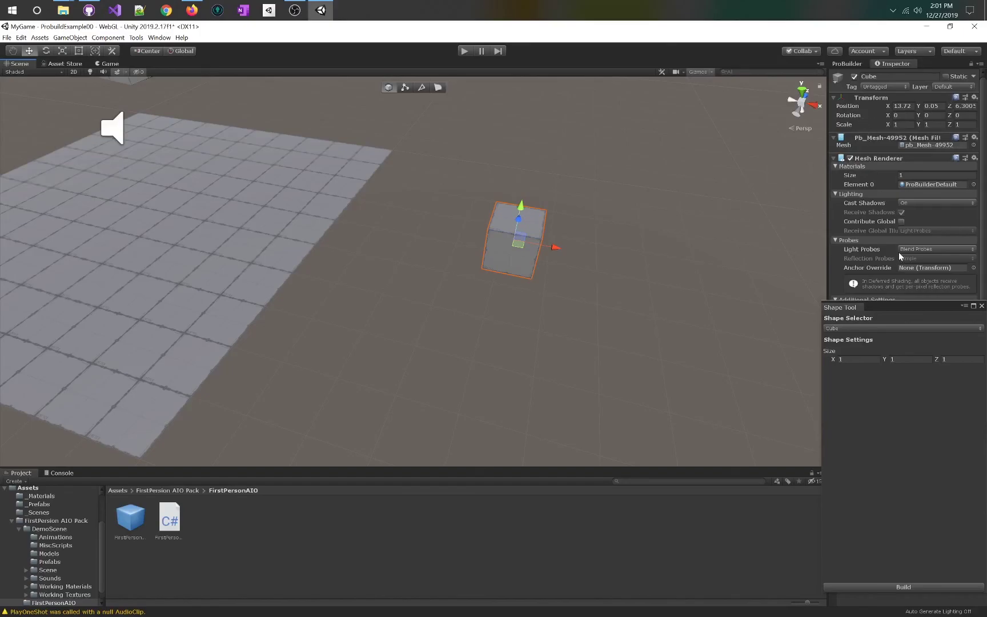
Reposition the Shape Tool window clear of the cube's transform values and return to object mode
drag(893, 309, 865, 281)
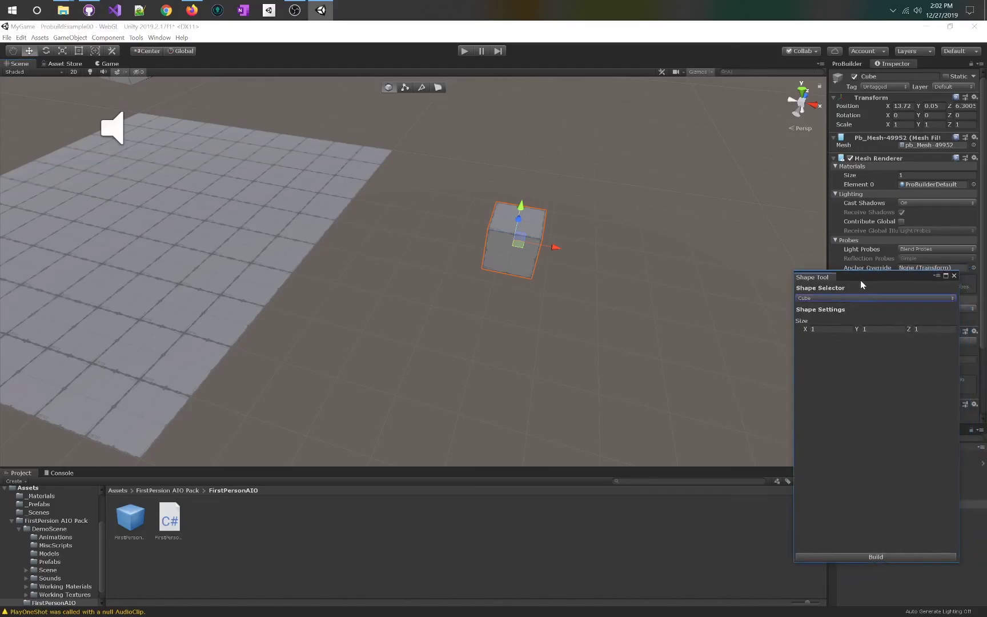
click(439, 89)
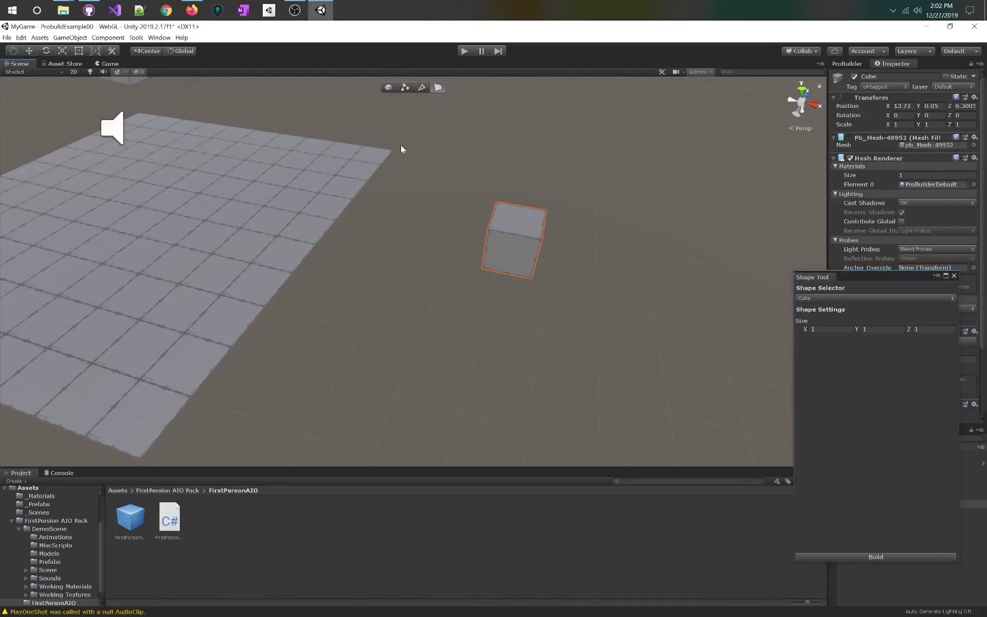
drag(878, 282, 969, 321)
click(389, 87)
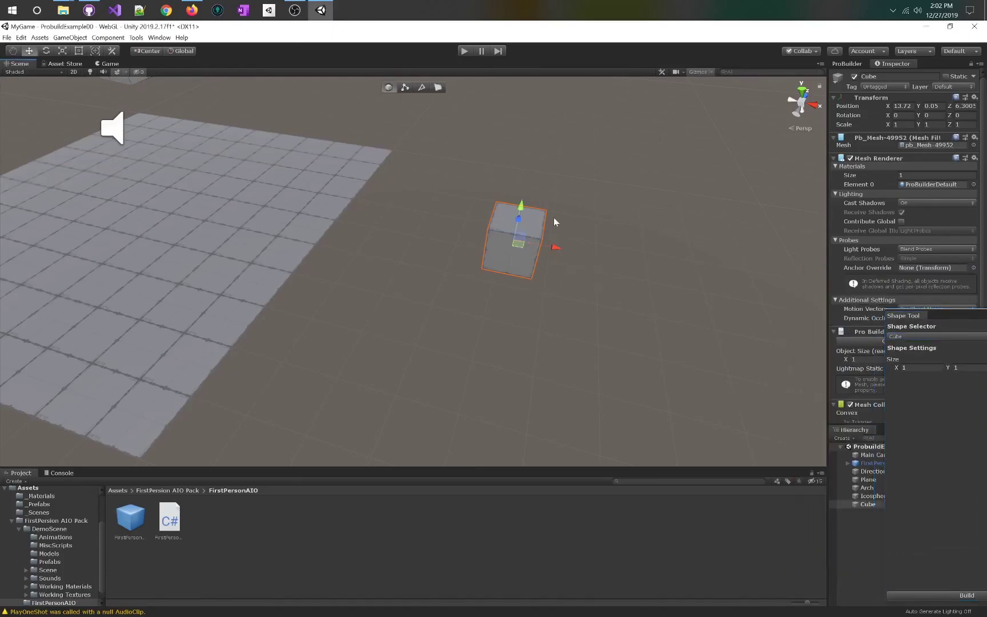
Set the cube's position to X 0, Y 0, Z 0
click(908, 105)
text(0)
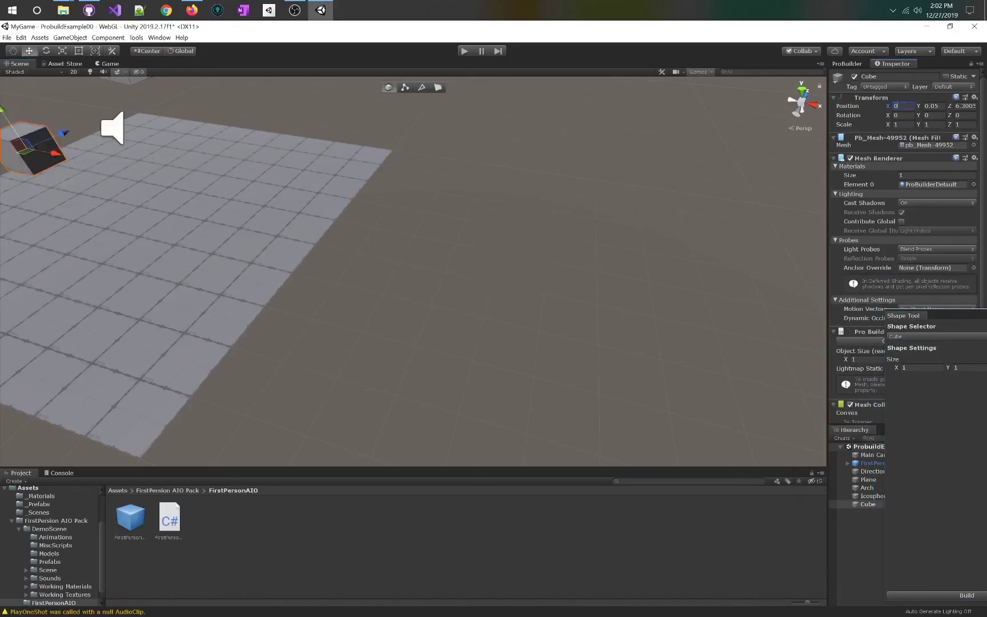
click(961, 106)
text(0)
click(931, 106)
text(0)
Lower the cube along the Y axis to about Y -1.007 so its top meets the plane's level
alt+drag(570, 218, 357, 169)
key(w)
key(d)
right_drag(358, 169, 311, 146)
key(a)
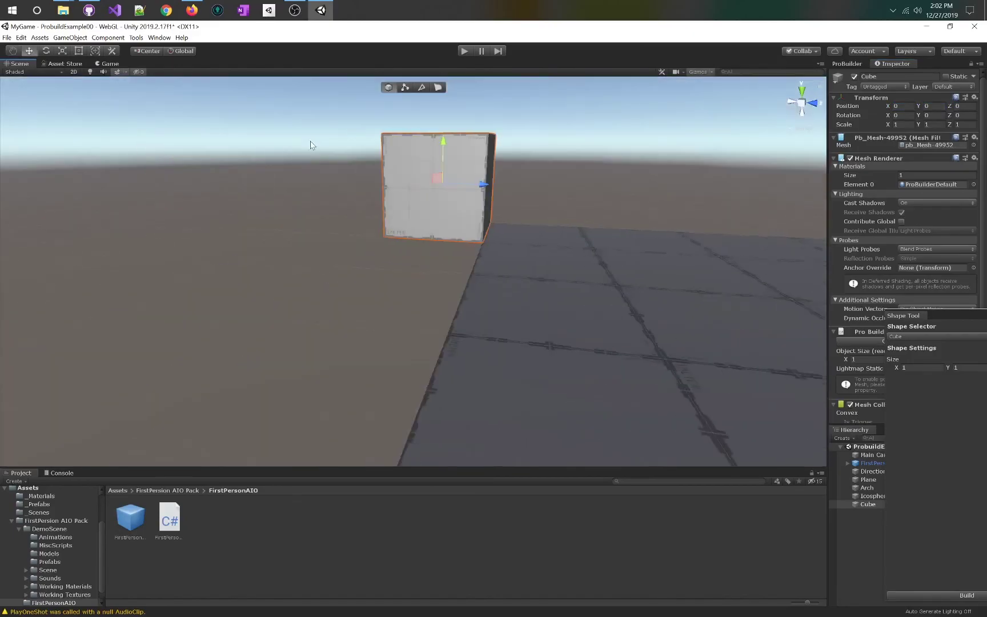
drag(449, 143, 447, 232)
alt+drag(392, 214, 634, 260)
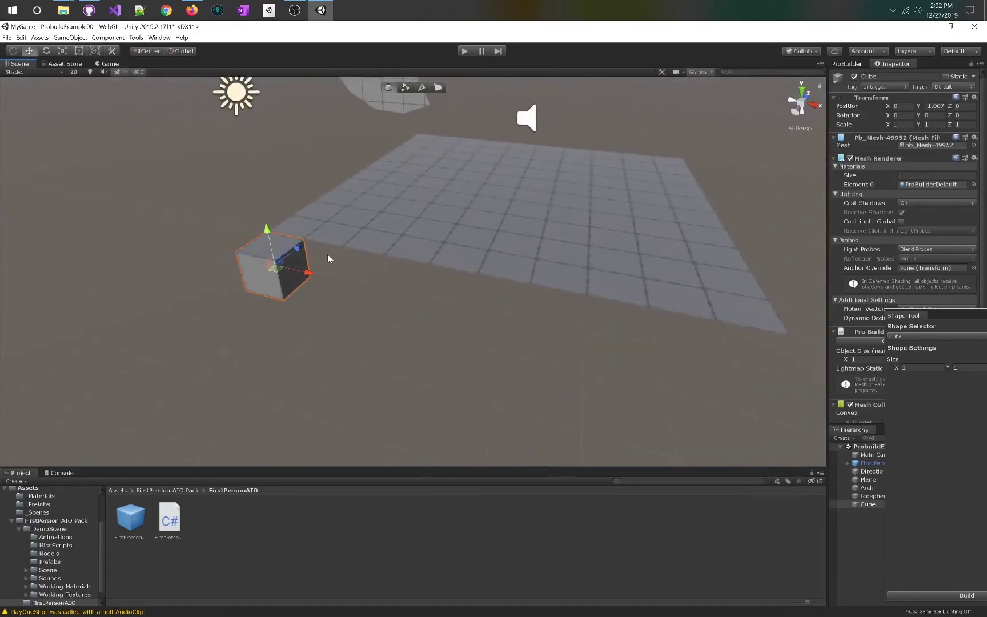
In face mode, pull the cube's X-side face along the plane's edge until the block is about 9.98 units long
right_drag(371, 238, 338, 241)
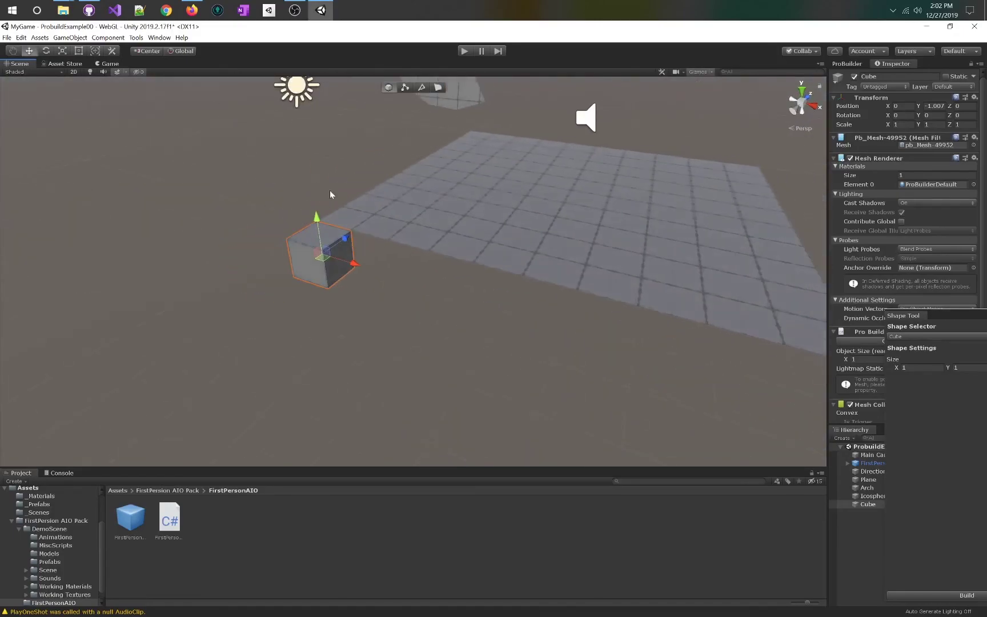
right_drag(414, 238, 466, 231)
key(s)
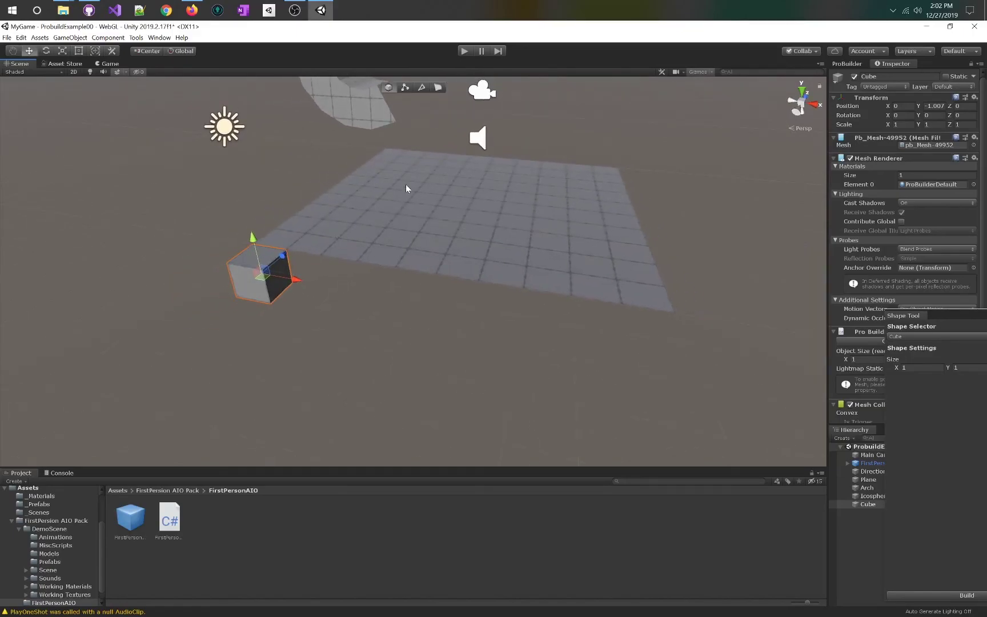
click(437, 89)
click(291, 280)
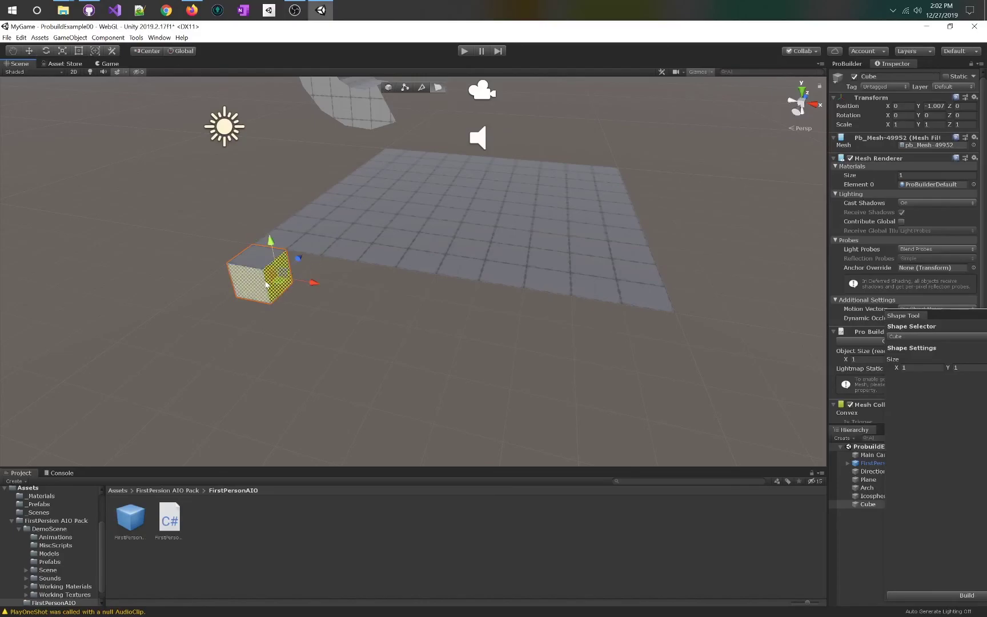
drag(311, 284, 608, 347)
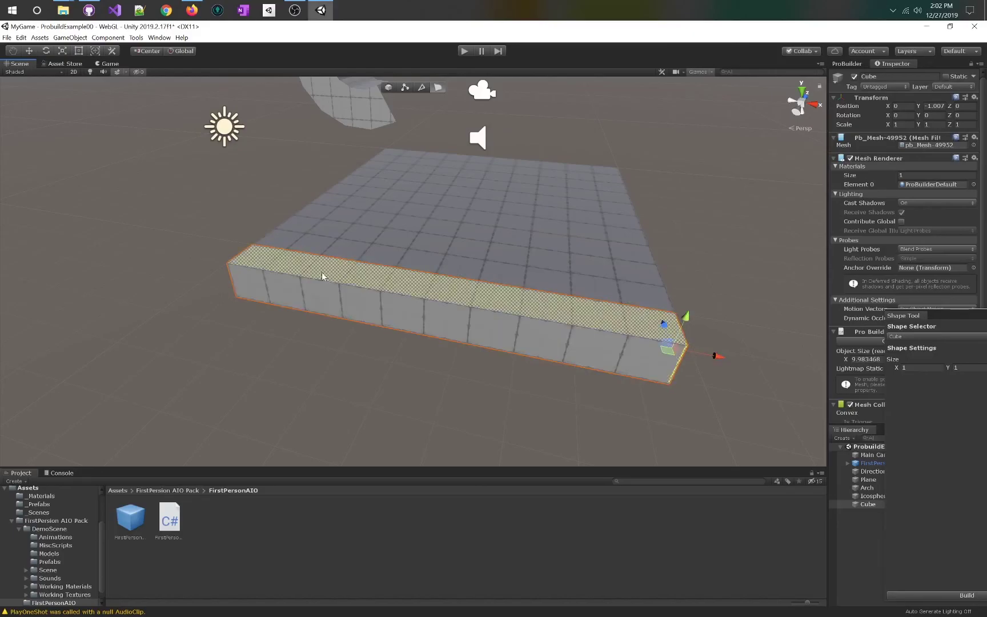
Stretch the block's long side face along Z into a square slab, and in object mode move it off the plane to about Z -1.14
alt+drag(496, 267, 583, 388)
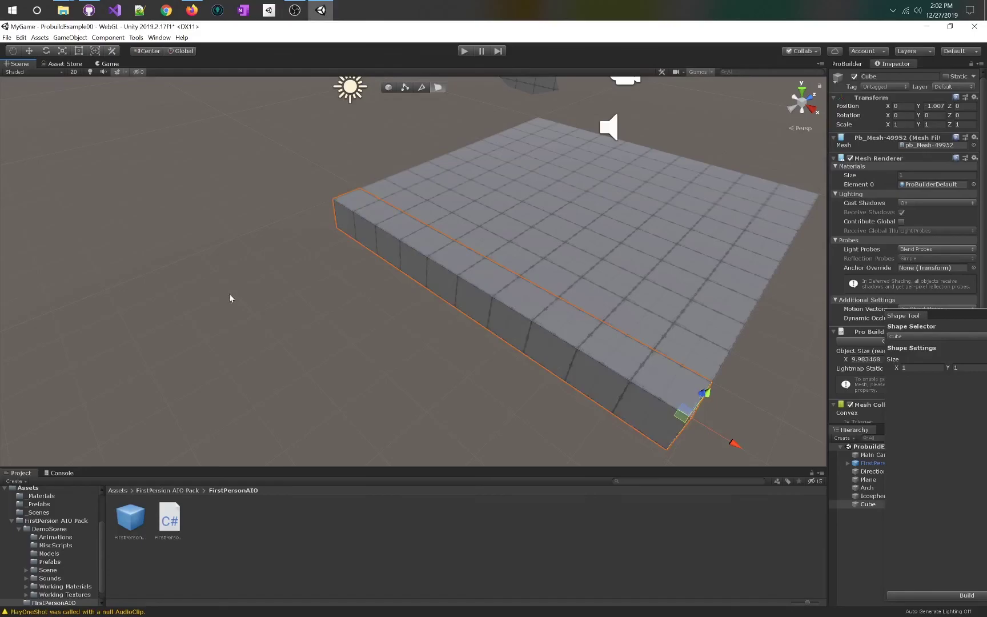
click(487, 311)
alt+drag(487, 311, 274, 287)
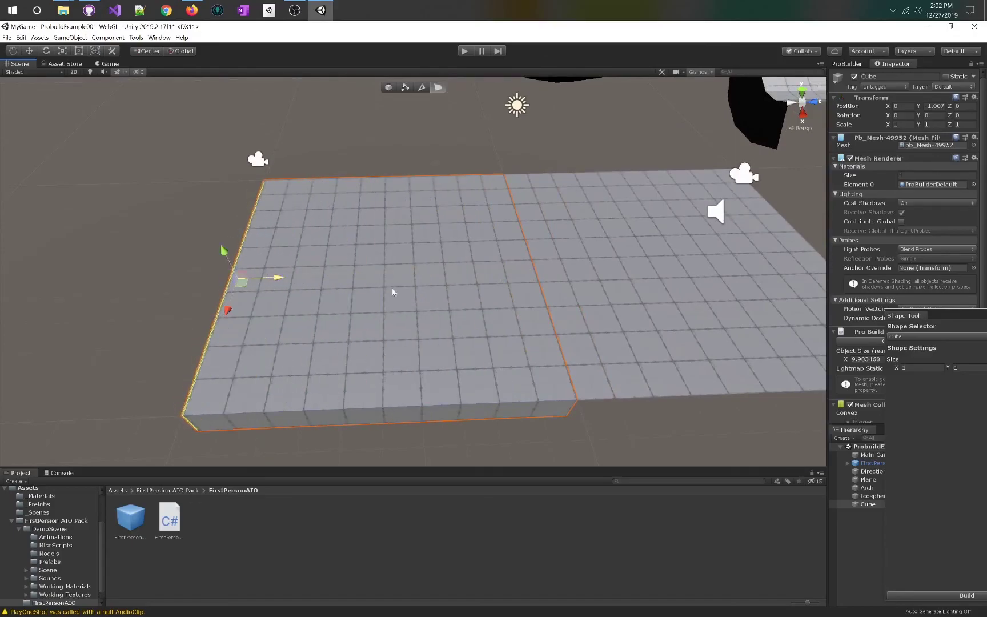
mouse_move(434, 293)
alt+mouse_down()
mouse_move(385, 298)
mouse_move(532, 291)
mouse_move(437, 292)
alt+mouse_up()
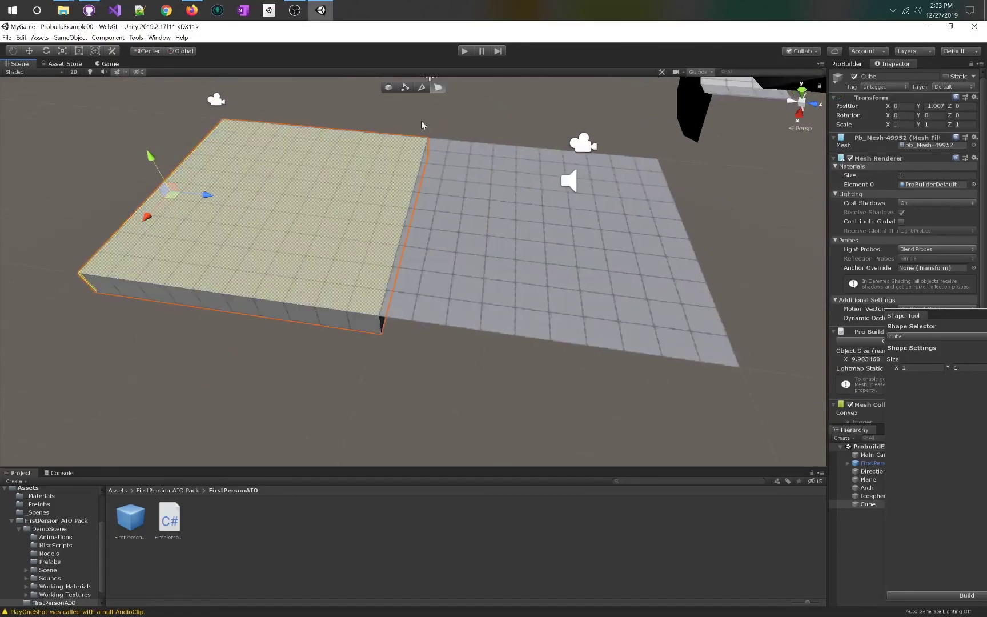
click(389, 89)
drag(319, 206, 295, 201)
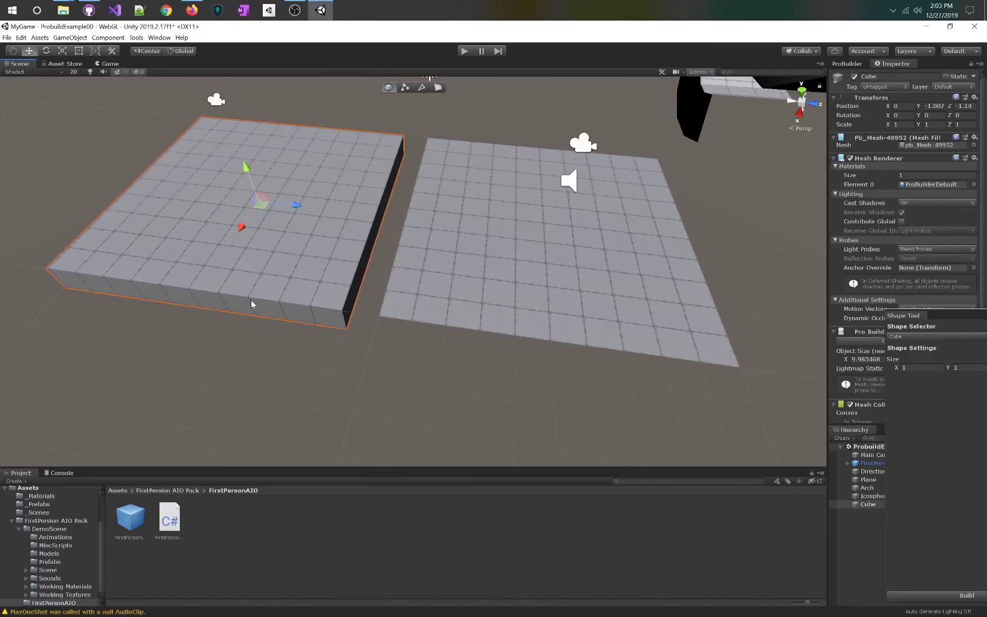
In face mode, select all four side faces of the slab
click(439, 87)
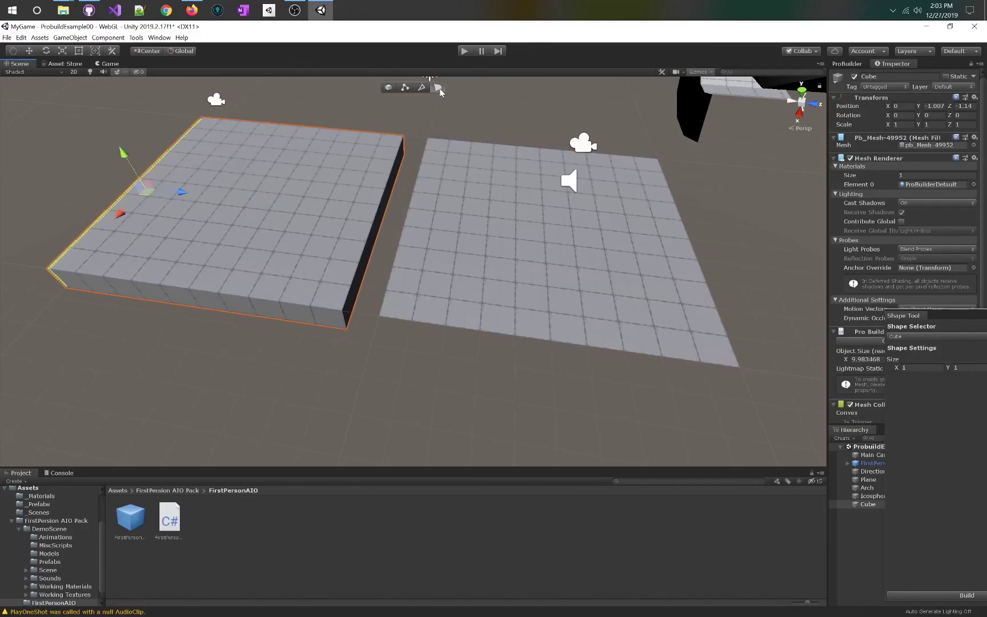
click(309, 314)
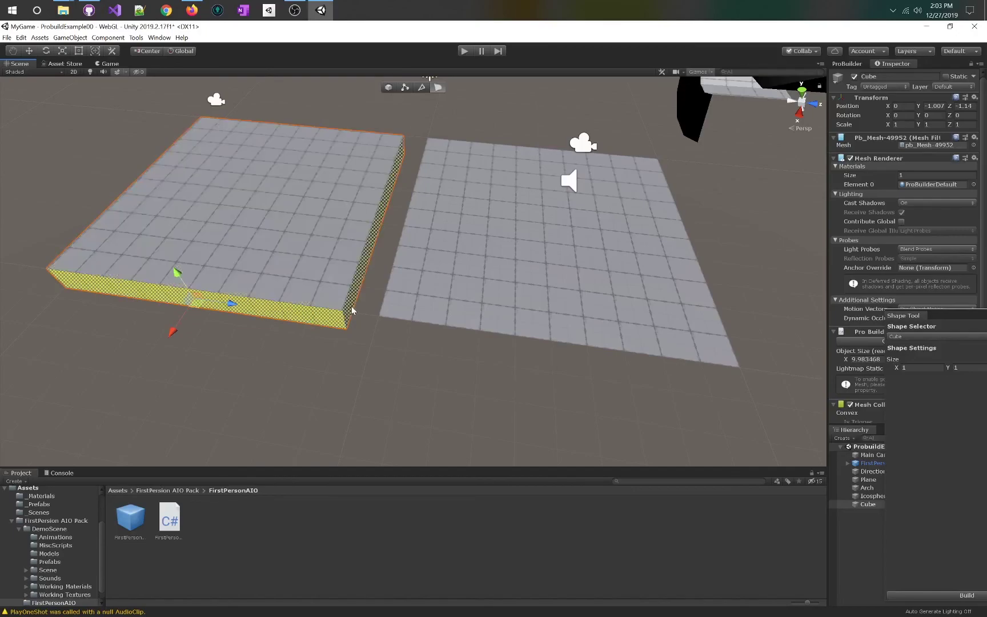
key(alt+g)
right_drag(201, 317, 392, 267)
key(ctrl+z)
right_drag(296, 323, 416, 358)
click(442, 346)
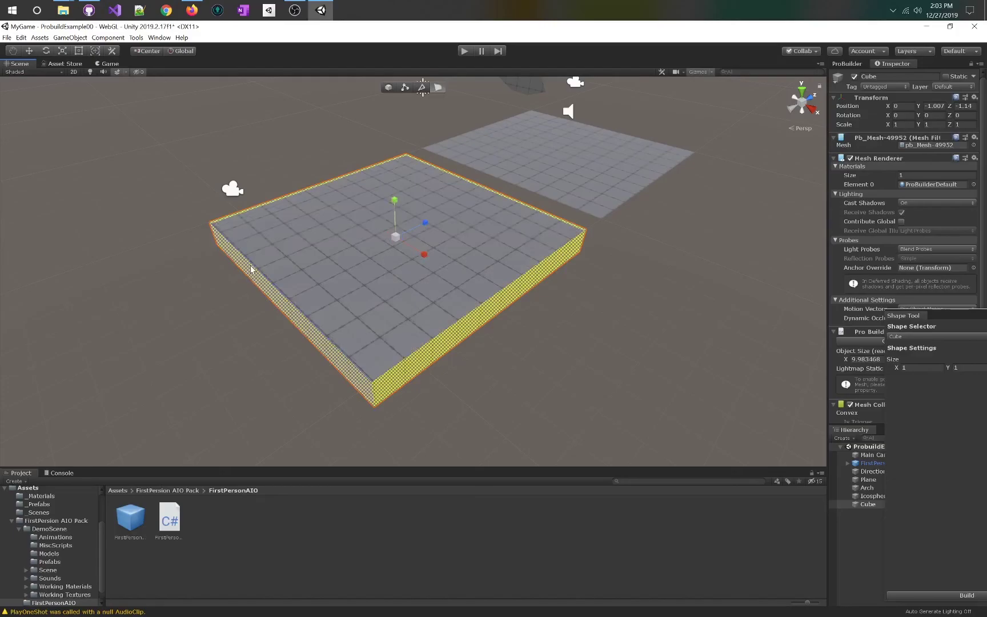
key(w)
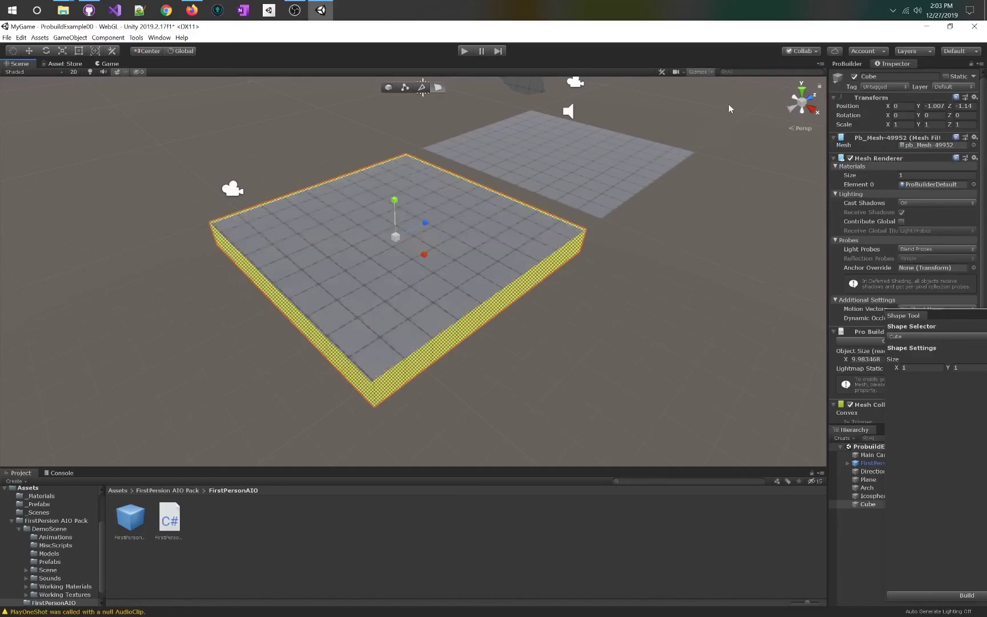
Try extruding the four side faces by Face Normal with distance 0.5, undo it, and close the extrude settings
click(843, 64)
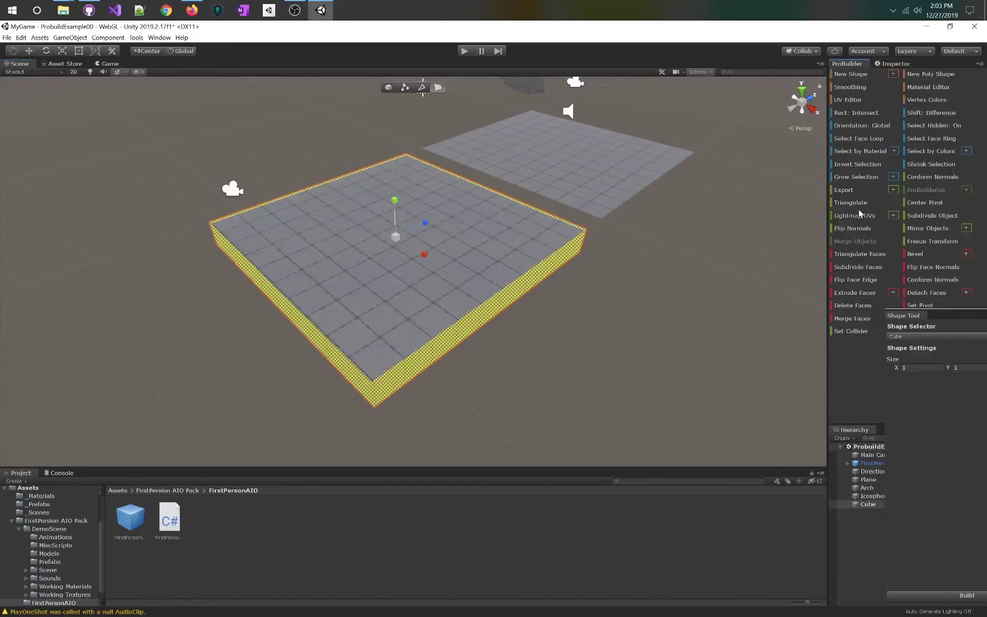
drag(922, 318, 888, 465)
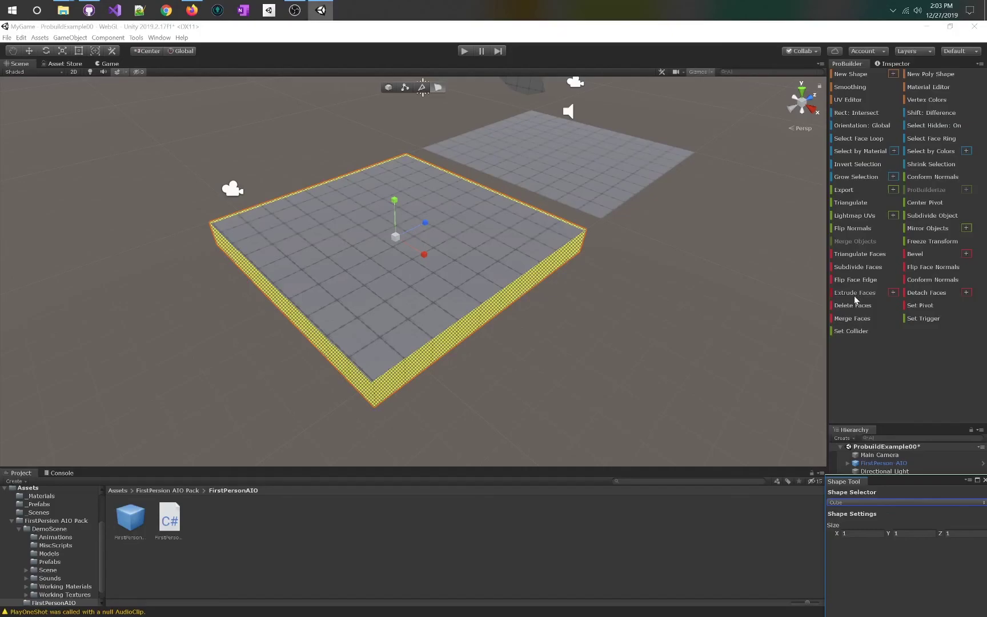
click(893, 294)
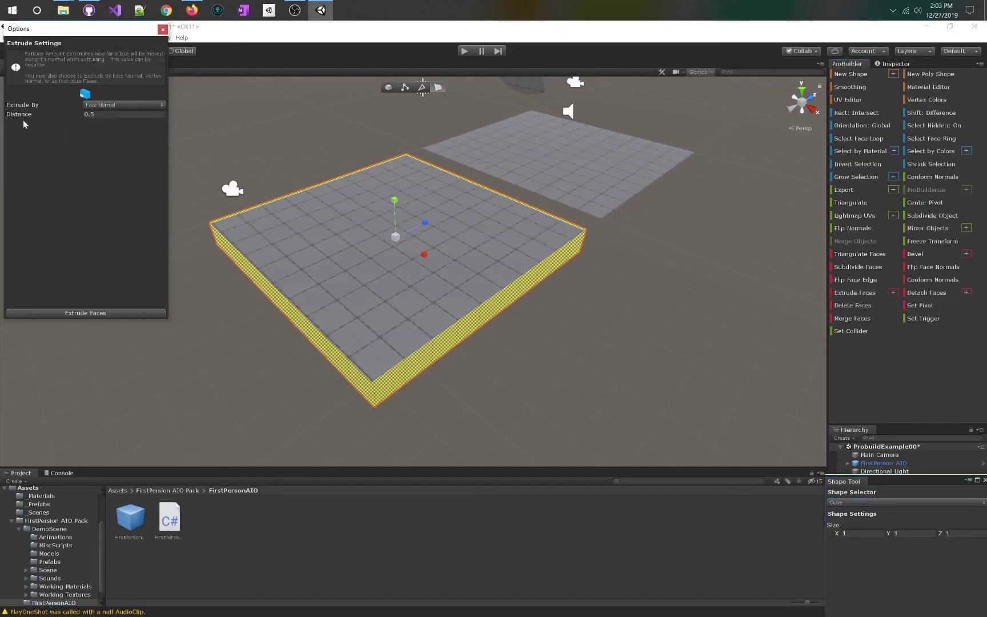
click(86, 314)
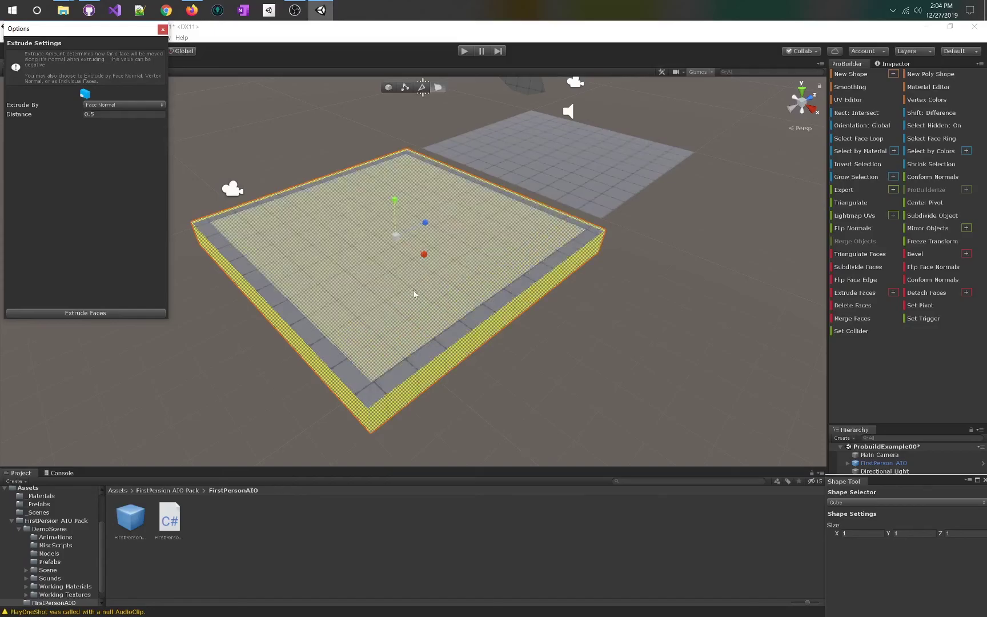
key(ctrl+z)
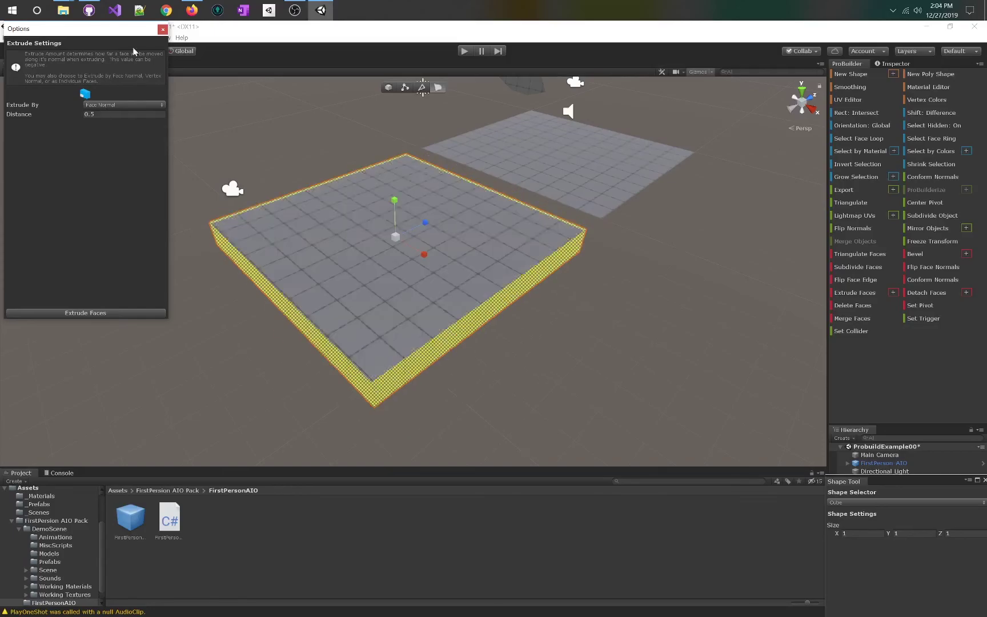
click(163, 29)
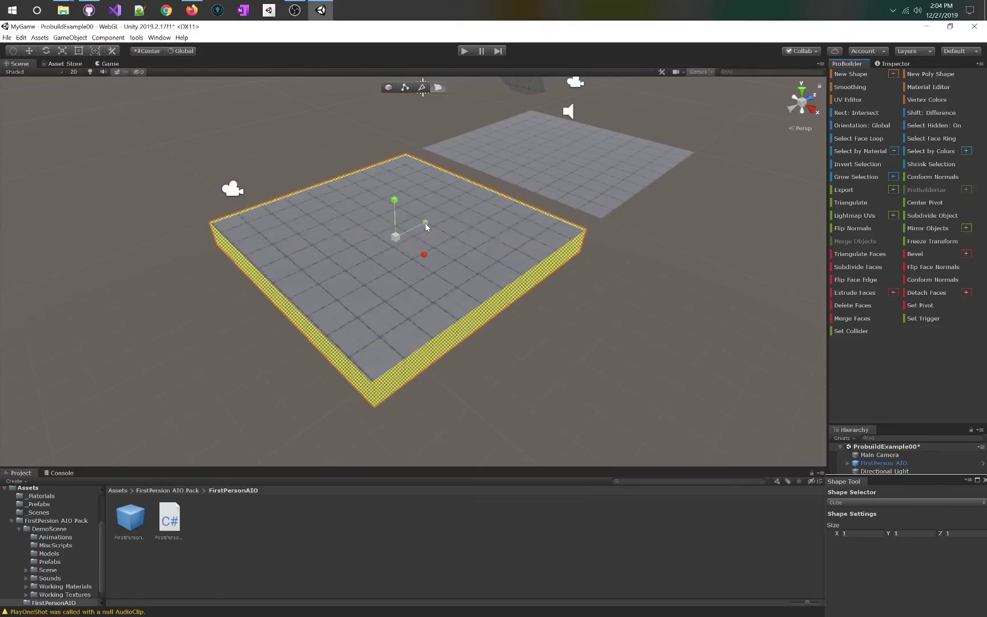
Extrude the slab's four side faces outward by scaling them along Z and X, forming a border with mitred corners
drag(425, 222, 430, 221)
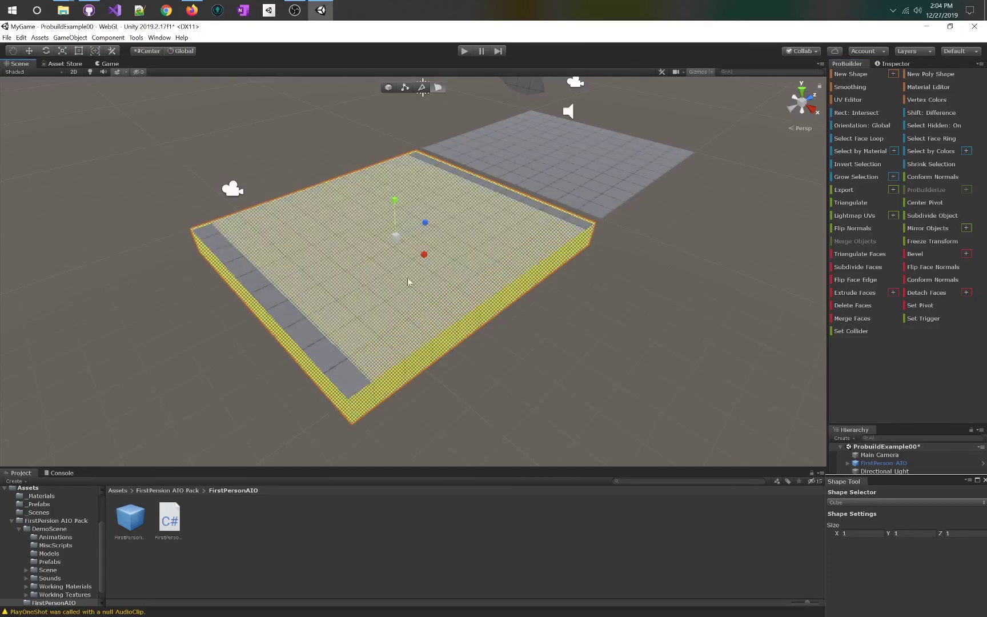
drag(426, 259, 427, 257)
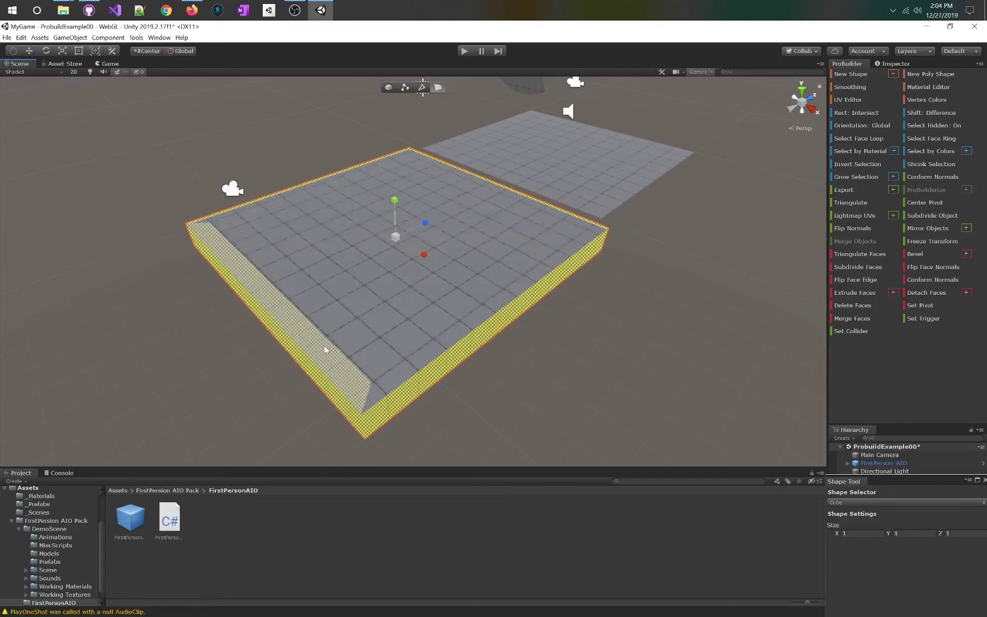
Select the four top faces of the border around the slab as one face loop
click(341, 375)
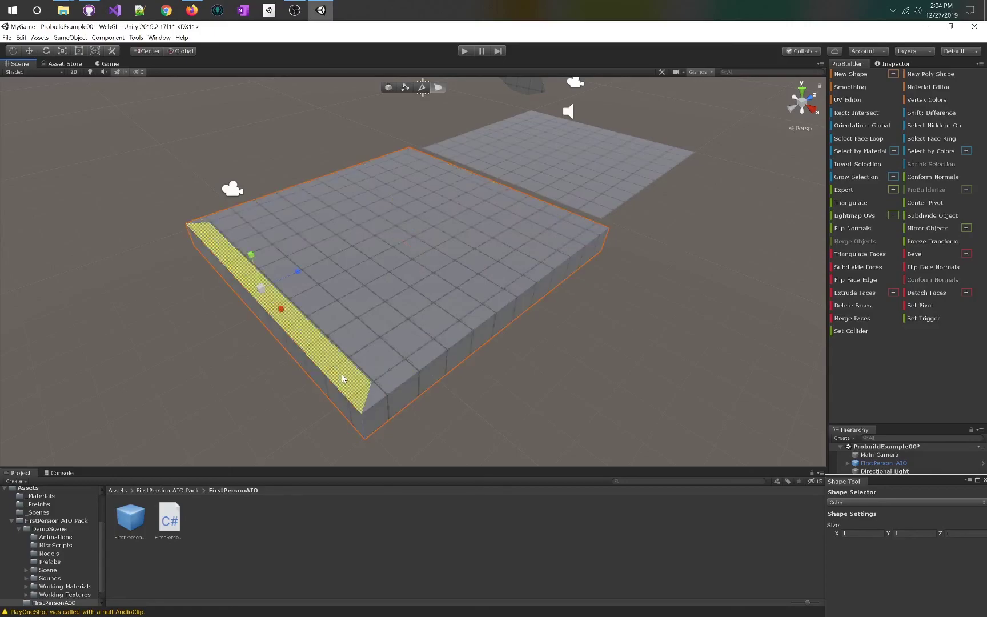
shift+click(403, 370)
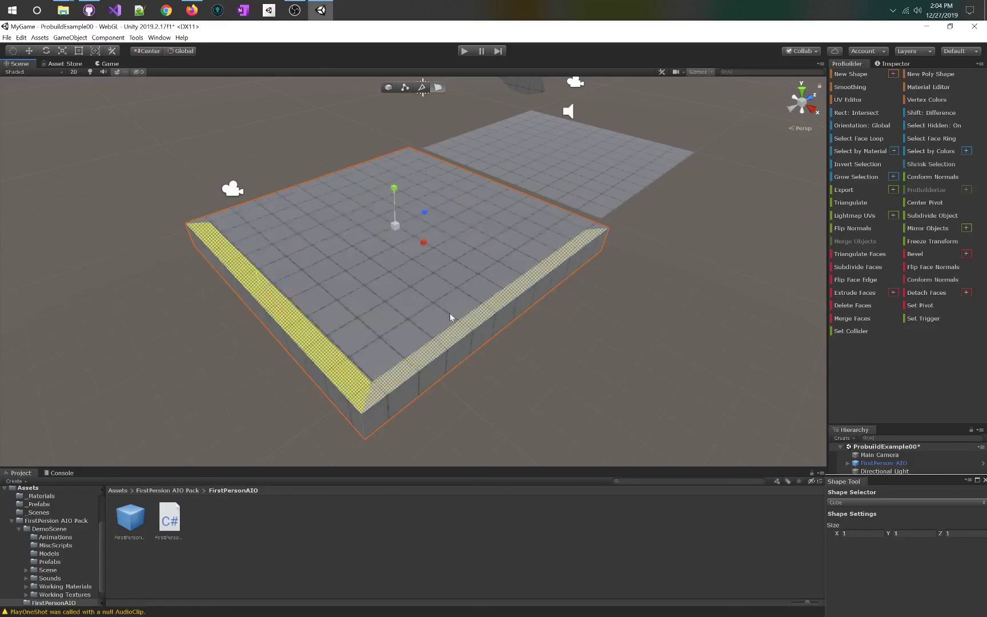
click(324, 357)
shift+click(423, 167)
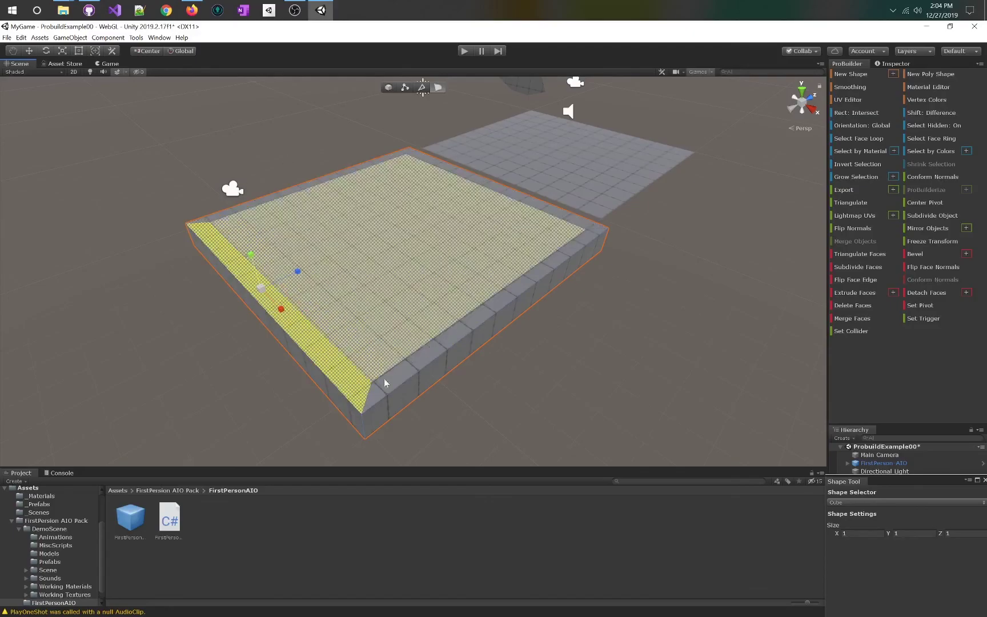
click(341, 379)
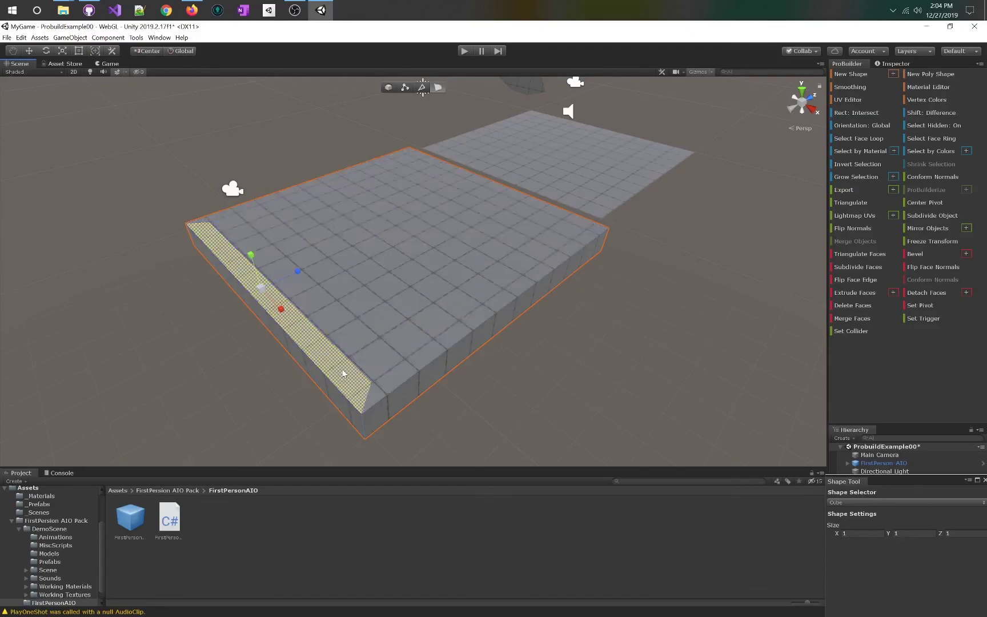
shift+double_click(397, 381)
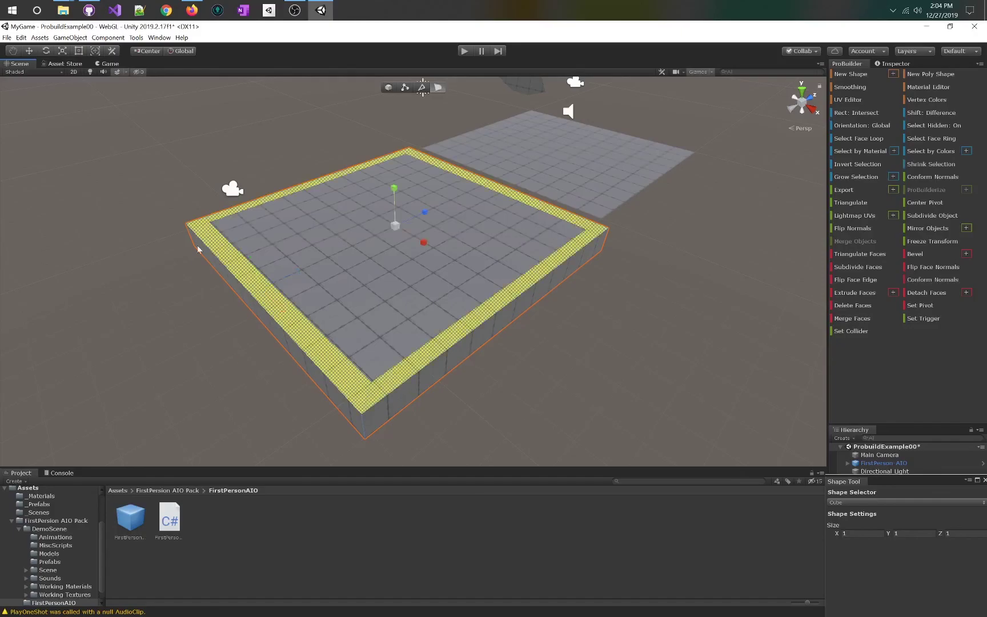
Try raising the slab border's four top faces, both as an extrusion and as a plain move, and undo the attempts
key(w)
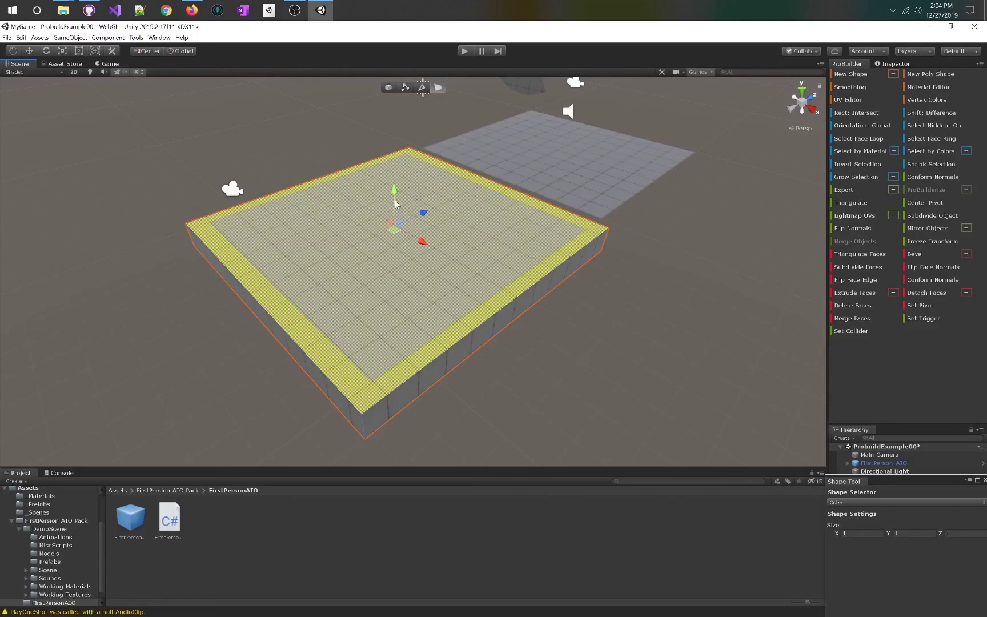
shift+drag(396, 192, 381, 113)
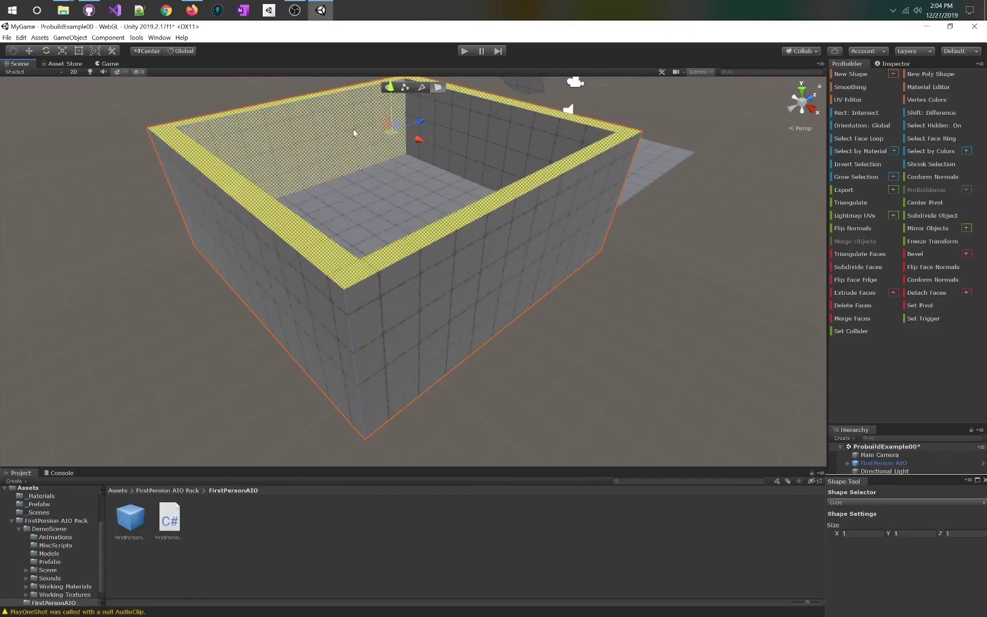
key(ctrl+z)
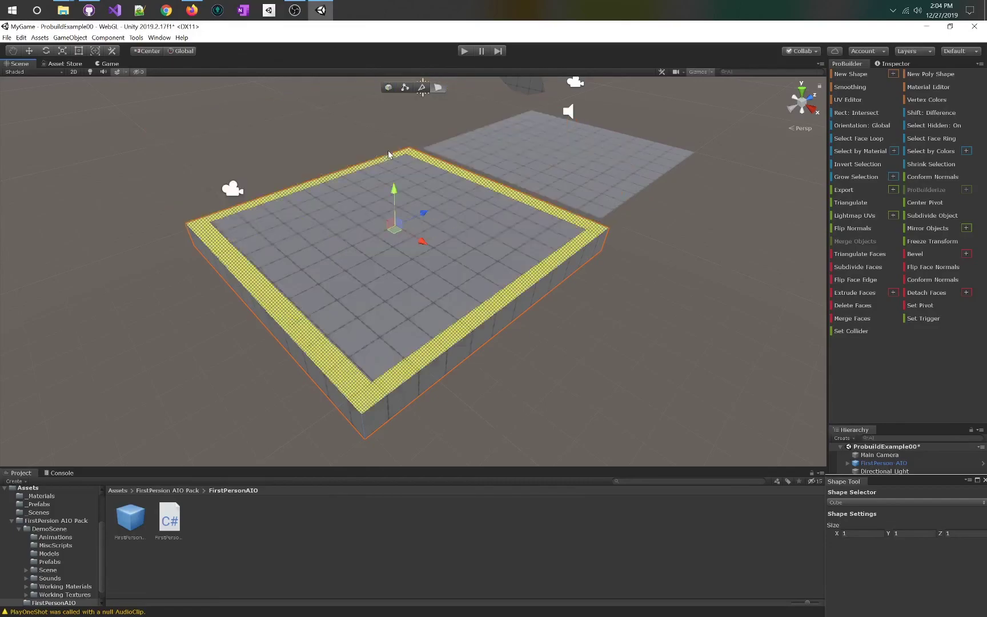
drag(393, 188, 378, 113)
key(ctrl+z)
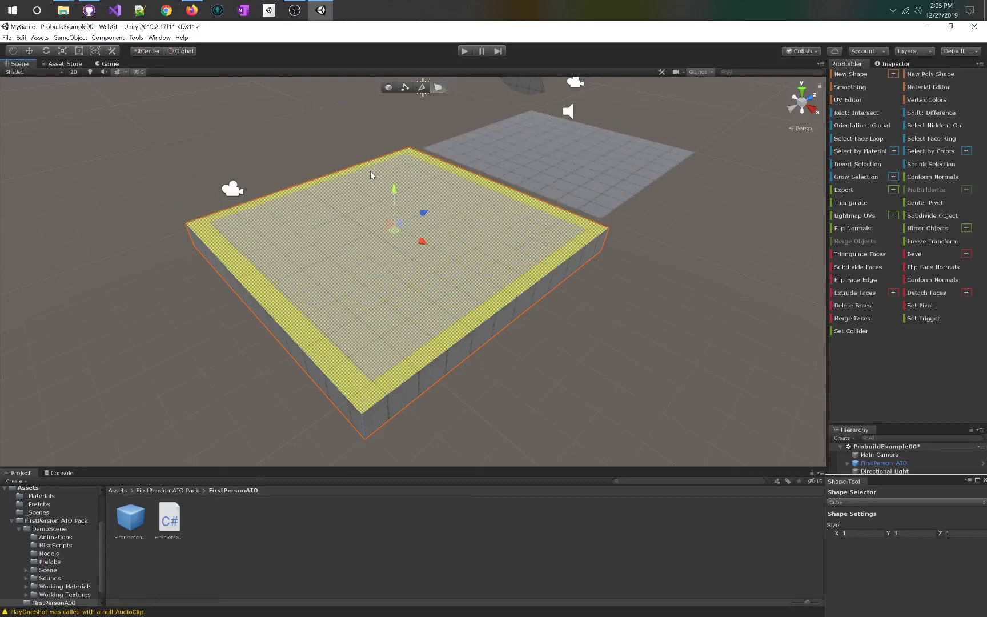
key(ctrl+z)
Extrude the border's four top faces straight up to form tall walls around the slab
shift+drag(394, 192, 377, 64)
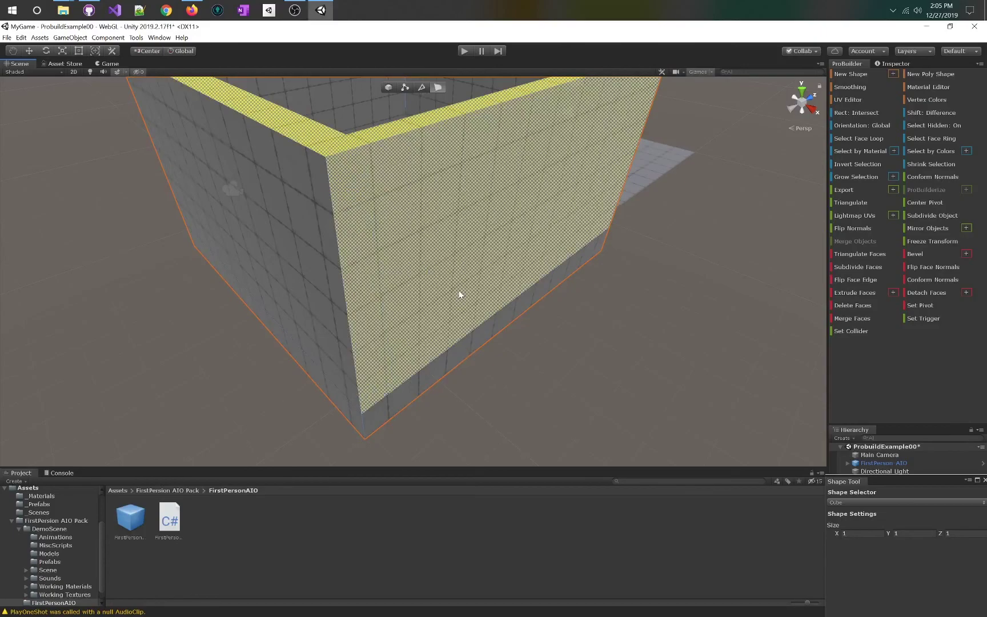
alt+drag(558, 279, 362, 342)
alt+drag(388, 247, 422, 266)
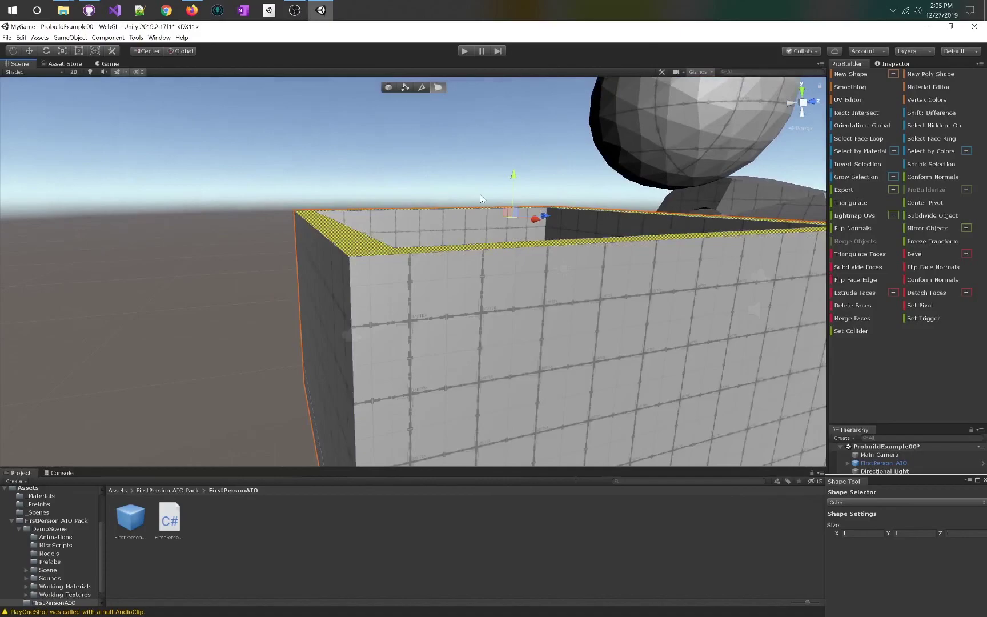
alt+drag(518, 173, 334, 392)
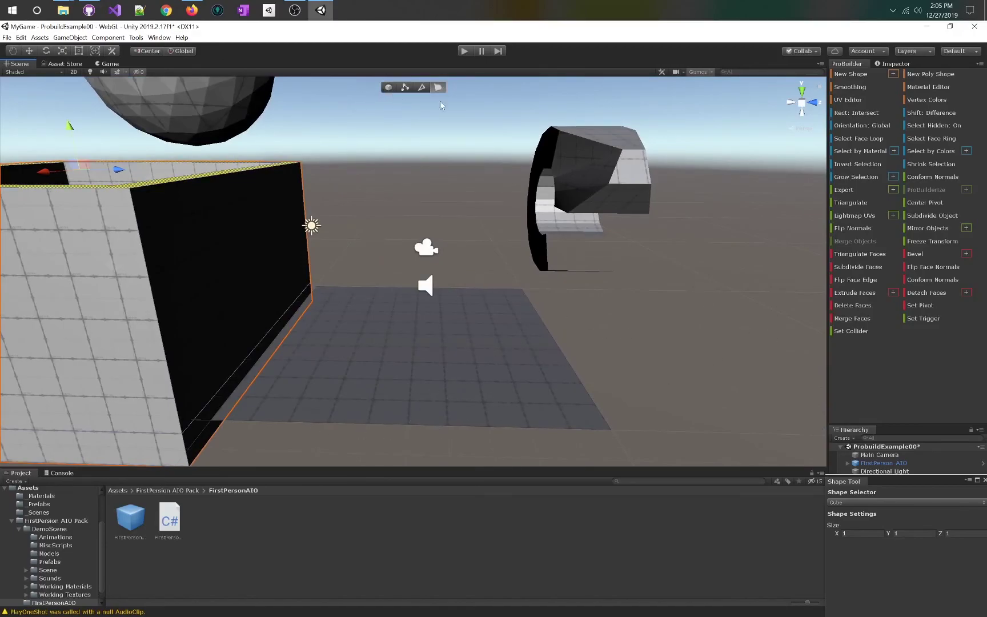
Add a new cube and, in object mode, move it to the edge of the floor plane beside the walled box
click(851, 73)
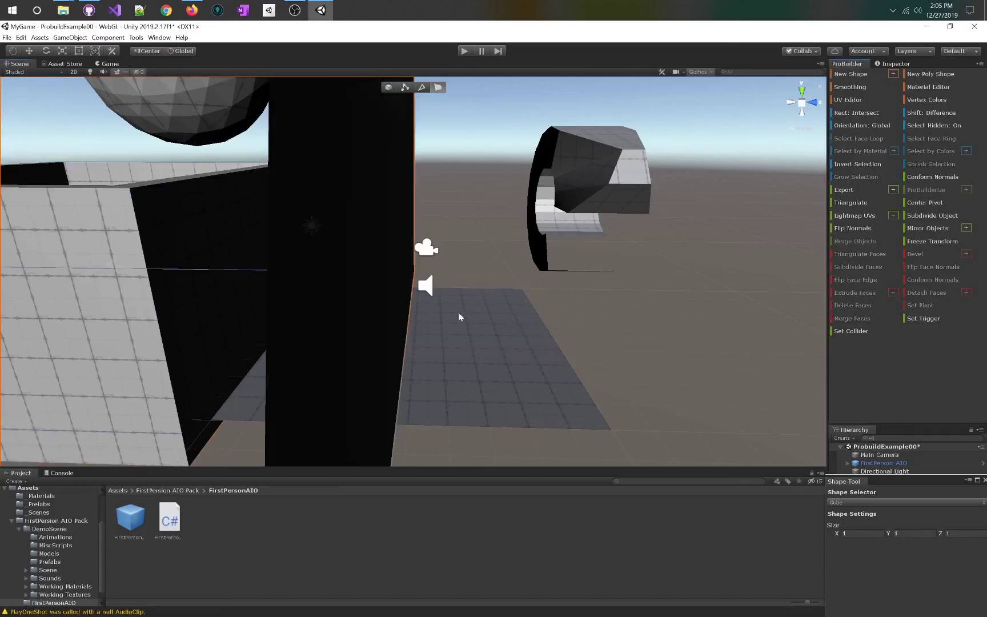
alt+drag(653, 194, 245, 229)
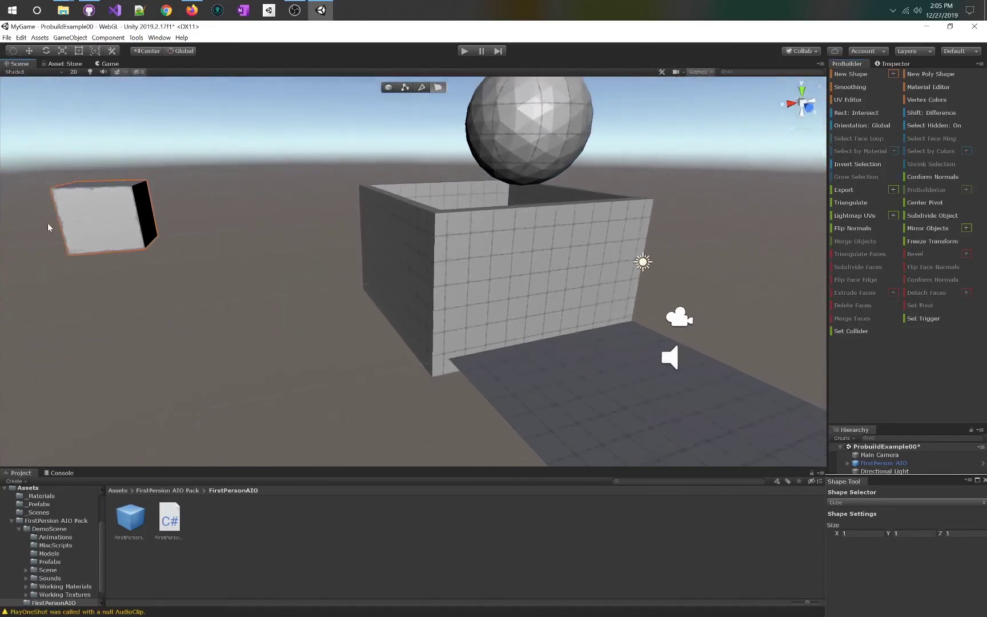
drag(102, 216, 519, 444)
key(ctrl+z)
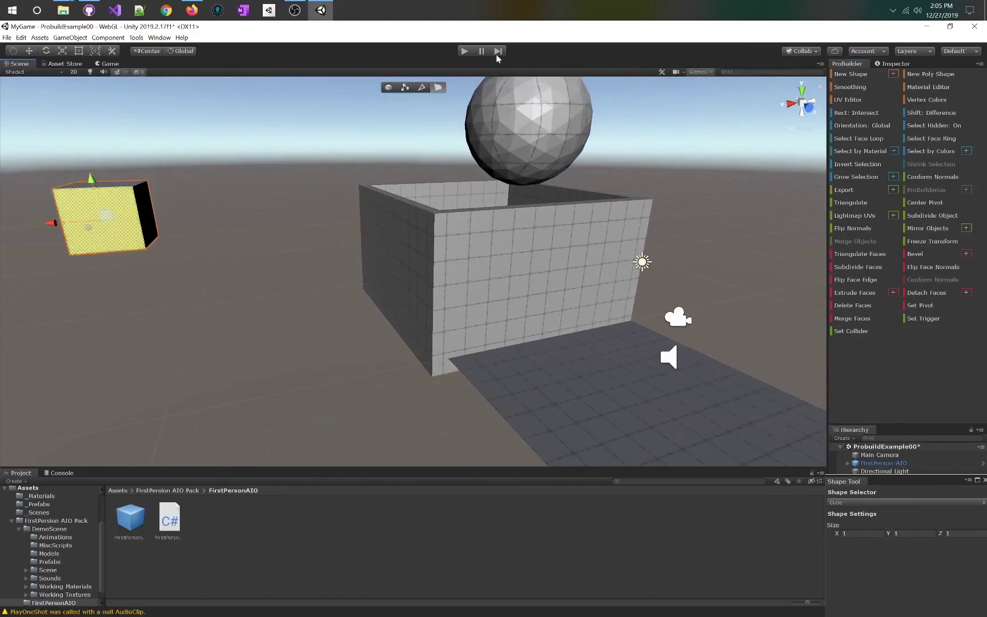
click(389, 87)
drag(116, 210, 505, 449)
alt+drag(397, 395, 464, 414)
In face mode, pull the new cube's end face along Z to lengthen it along the plane's edge
click(438, 86)
alt+drag(412, 347, 434, 347)
drag(566, 361, 711, 364)
click(662, 364)
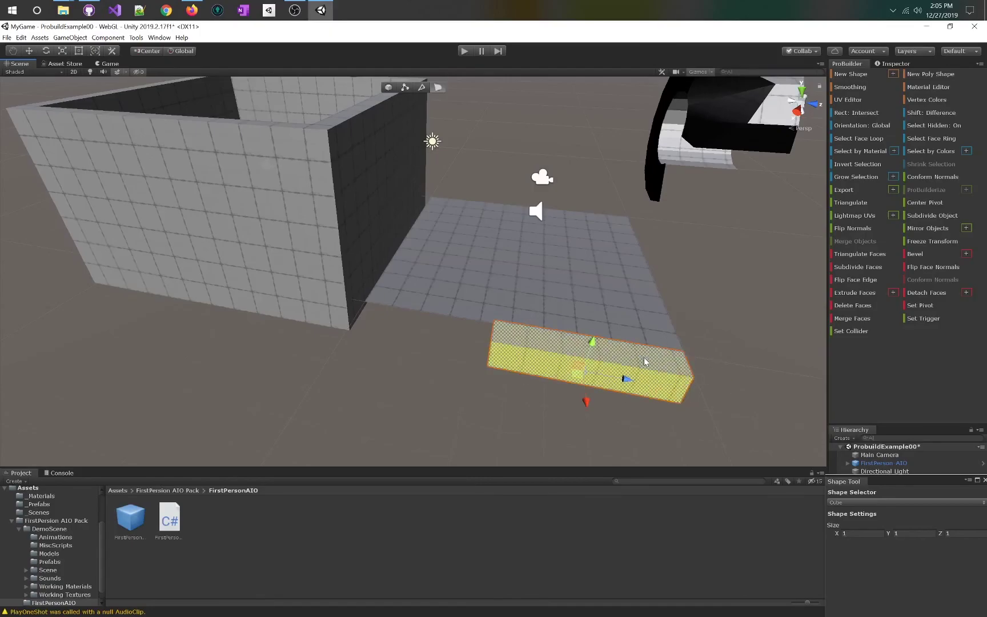
Raise the lengthened cube's top face to form a wall about as tall as the walled box
click(622, 221)
click(617, 320)
click(617, 278)
drag(617, 246, 625, 154)
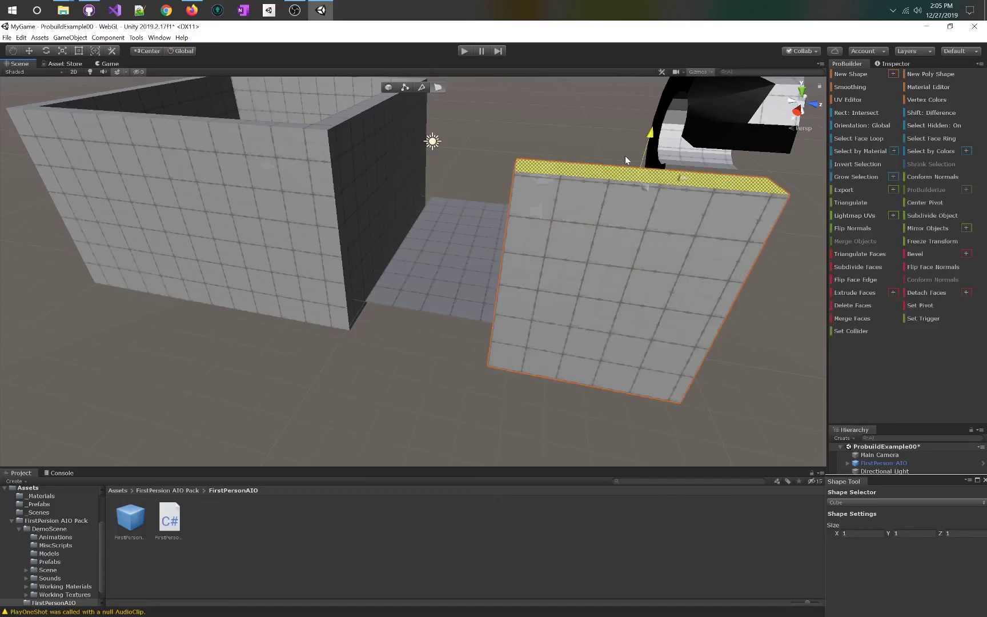
alt+drag(531, 261, 400, 283)
click(552, 280)
alt+drag(573, 285, 363, 276)
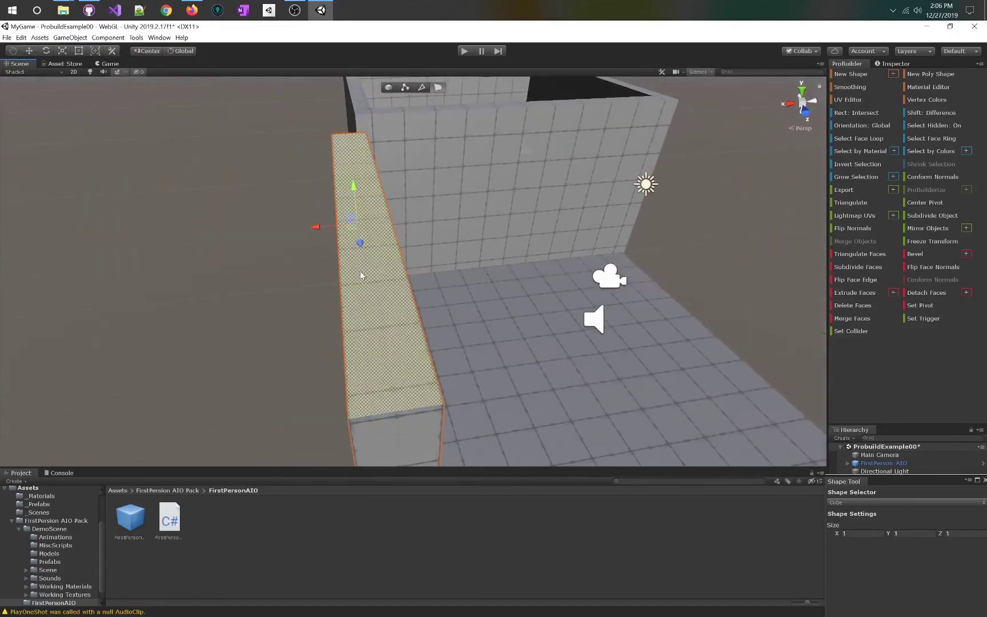
Duplicate the new wall and, in object mode, move the copy along X to the opposite side of the plane
drag(907, 477, 892, 557)
click(867, 513)
key(ctrl+d)
drag(315, 226, 635, 212)
key(ctrl+z)
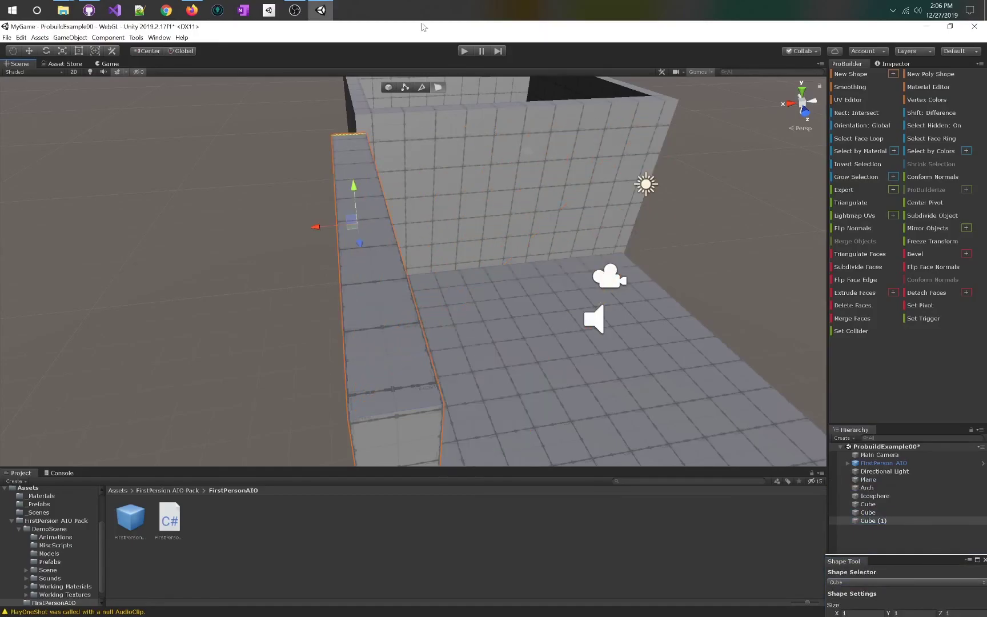
click(389, 87)
drag(331, 326, 794, 258)
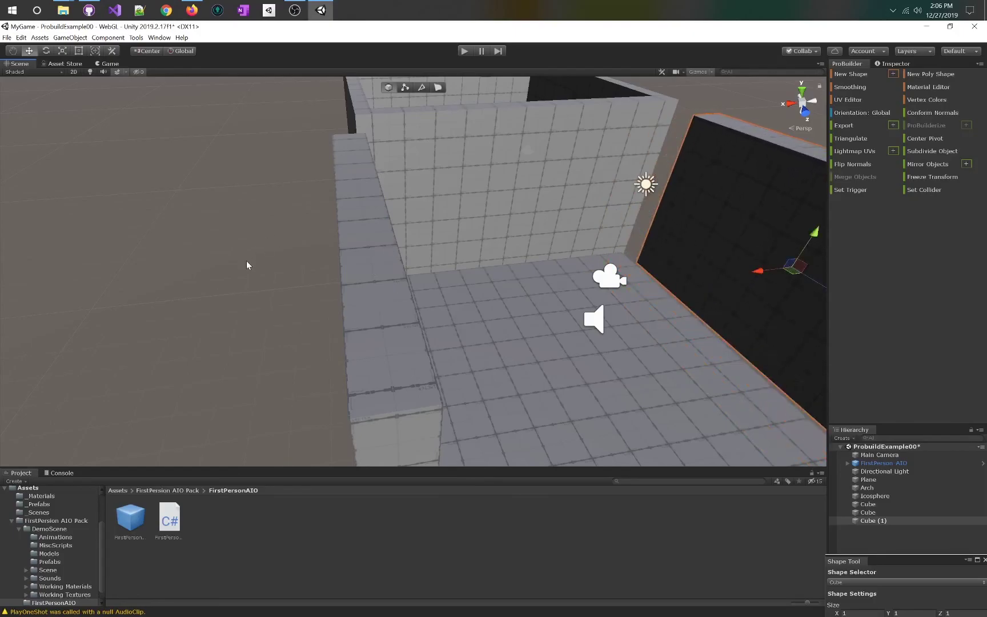
Move the icosphere sideways, clear of the walled box
alt+drag(290, 244, 560, 187)
click(509, 263)
drag(624, 200, 788, 206)
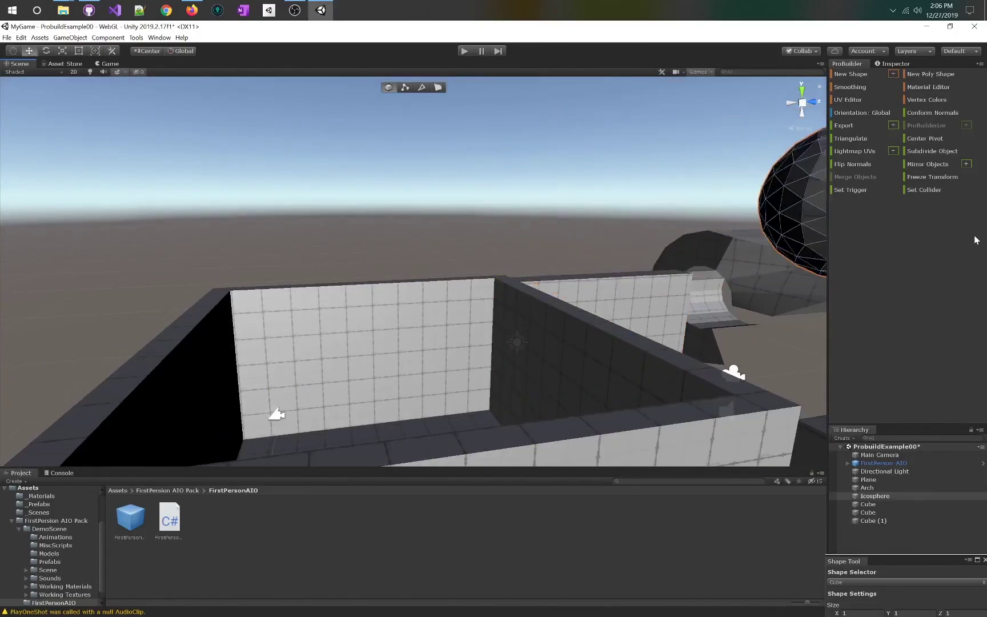
Extrude the four top faces of the box's walls slightly upward to add a thin rim band
alt+drag(337, 269, 580, 212)
click(617, 163)
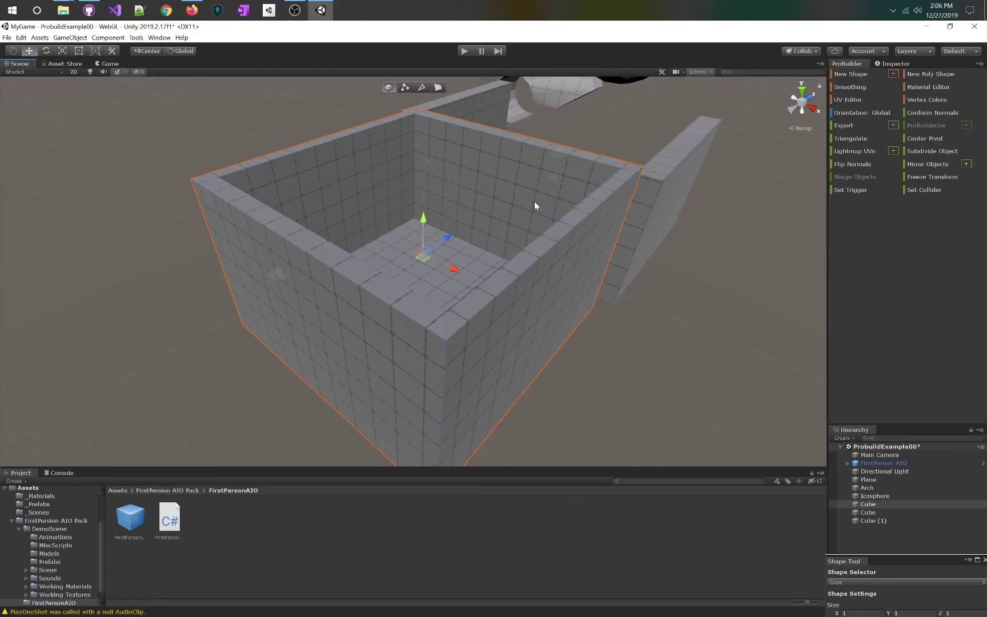
click(438, 87)
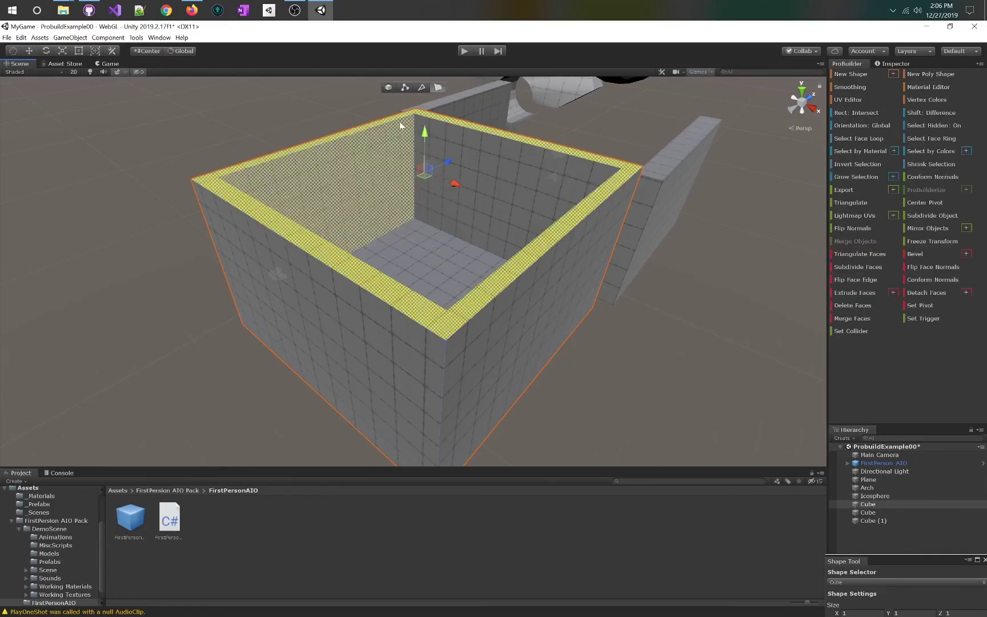
shift+click(532, 200)
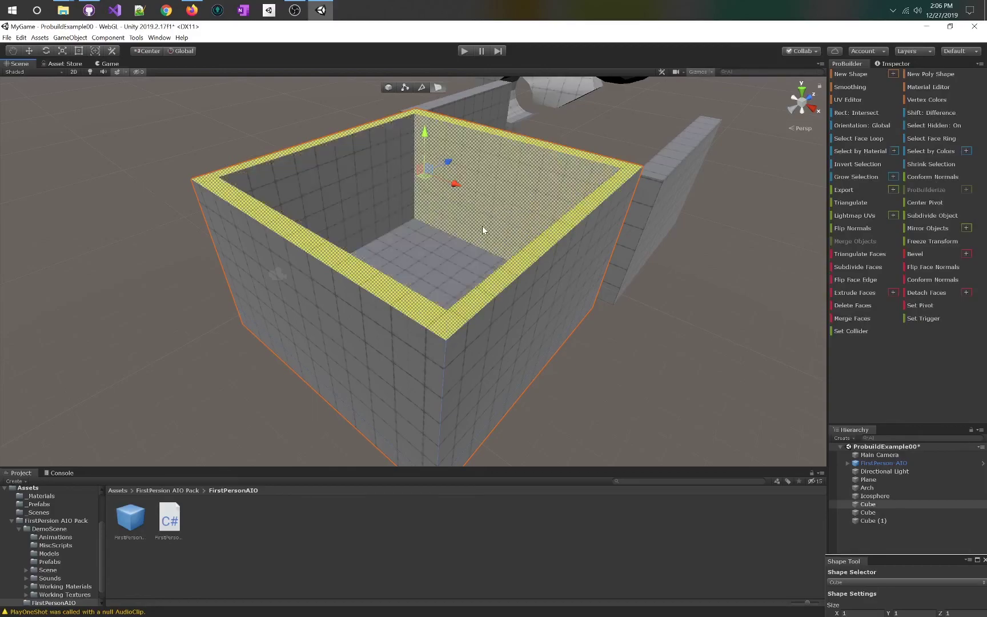
shift+click(420, 142)
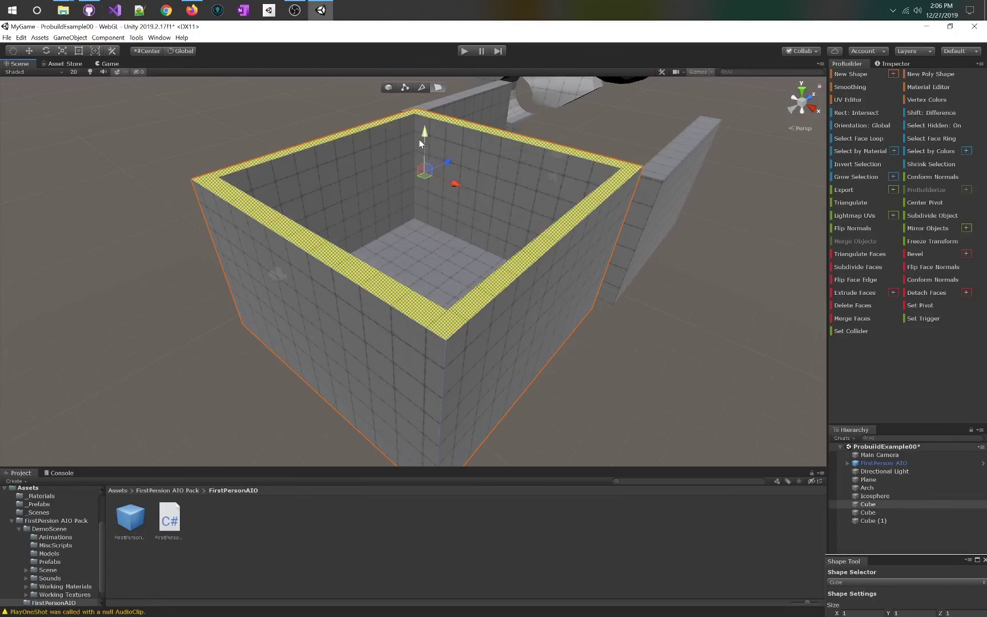
drag(424, 129, 426, 112)
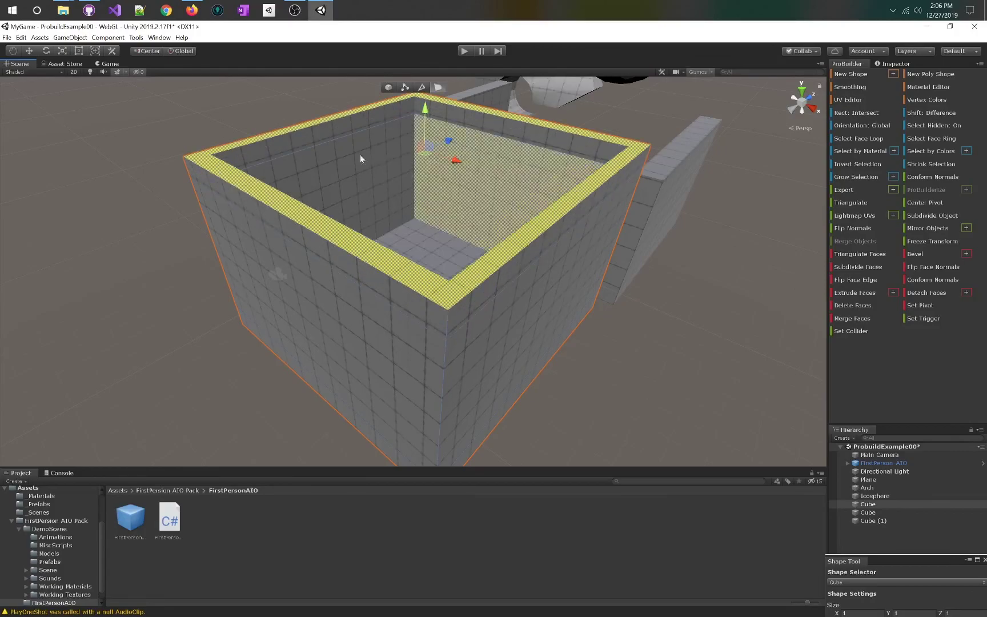
Select the four inner faces of the rim band as a face loop and frame them for scaling
click(465, 117)
shift+click(402, 112)
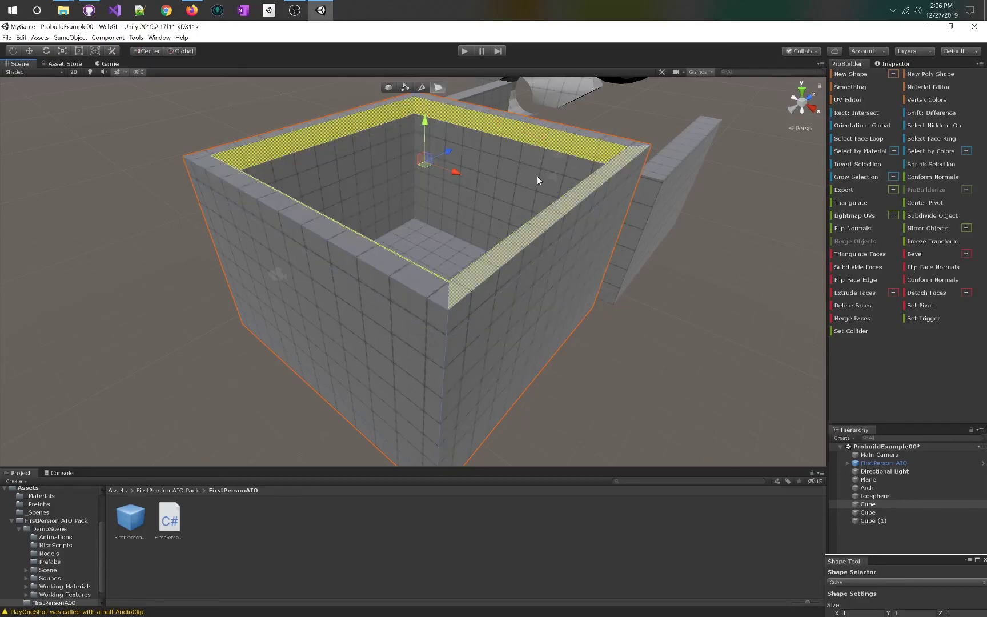
right_drag(485, 167, 525, 185)
key(f)
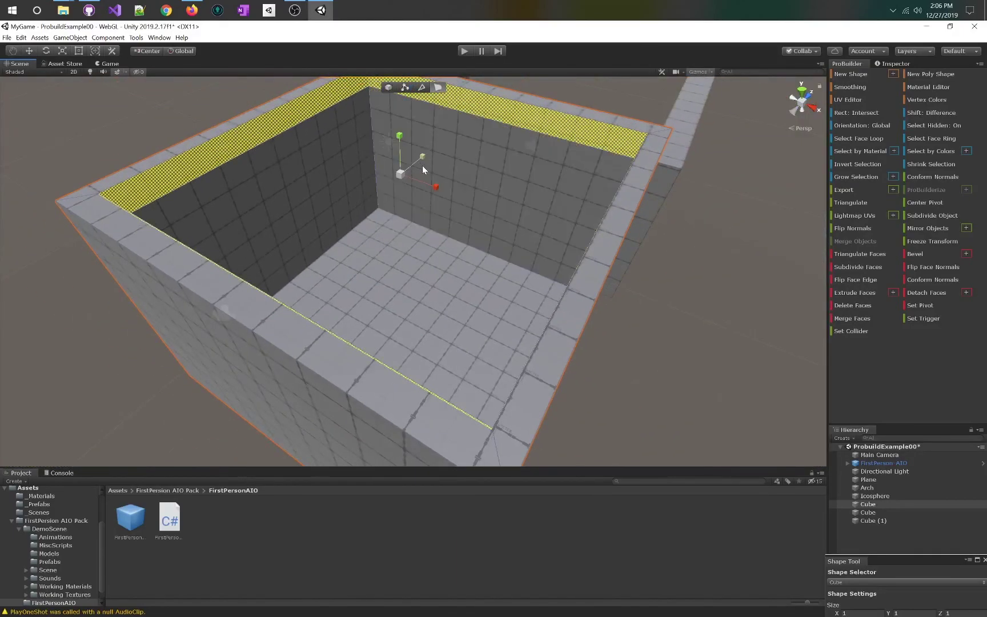
Extrude the rim's inner faces inward by scaling along X and Z, forming a ceiling with a small central opening
shift+click(417, 180)
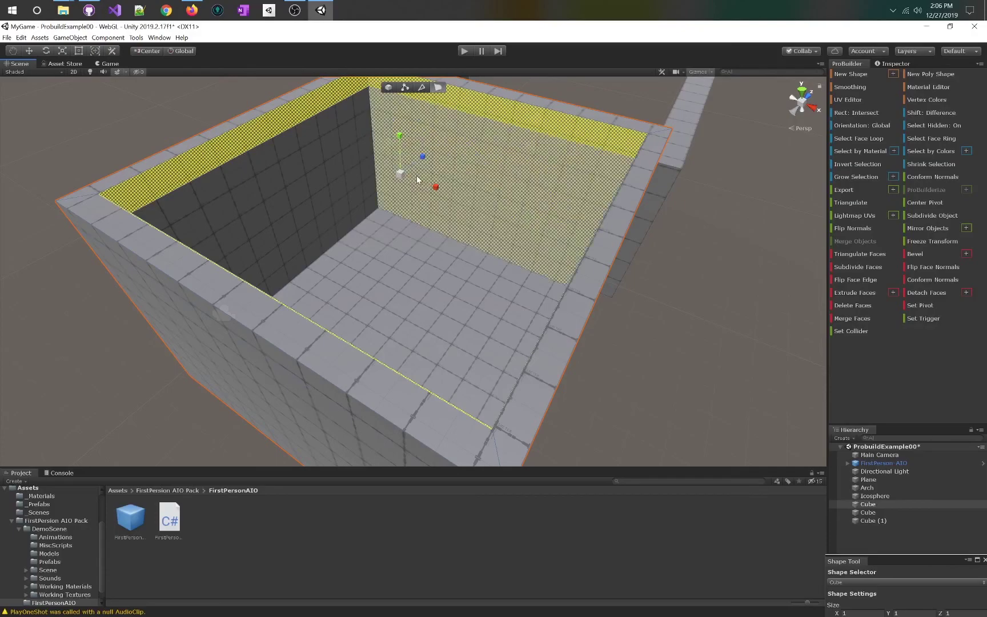
shift+click(458, 194)
drag(431, 188, 421, 183)
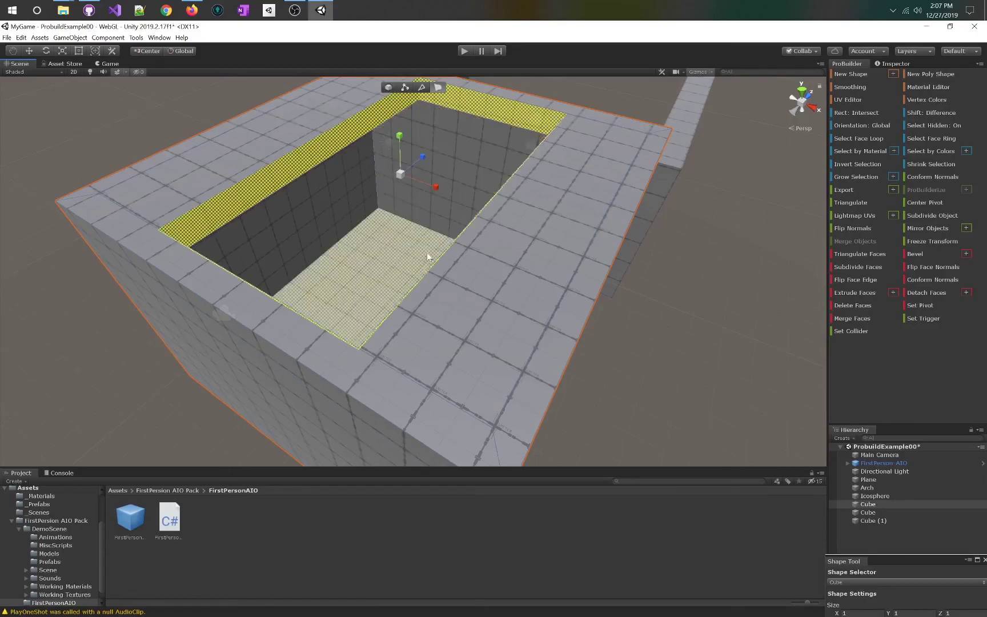
shift+click(435, 164)
shift+click(435, 164)
drag(425, 154, 404, 188)
alt+drag(461, 136, 249, 171)
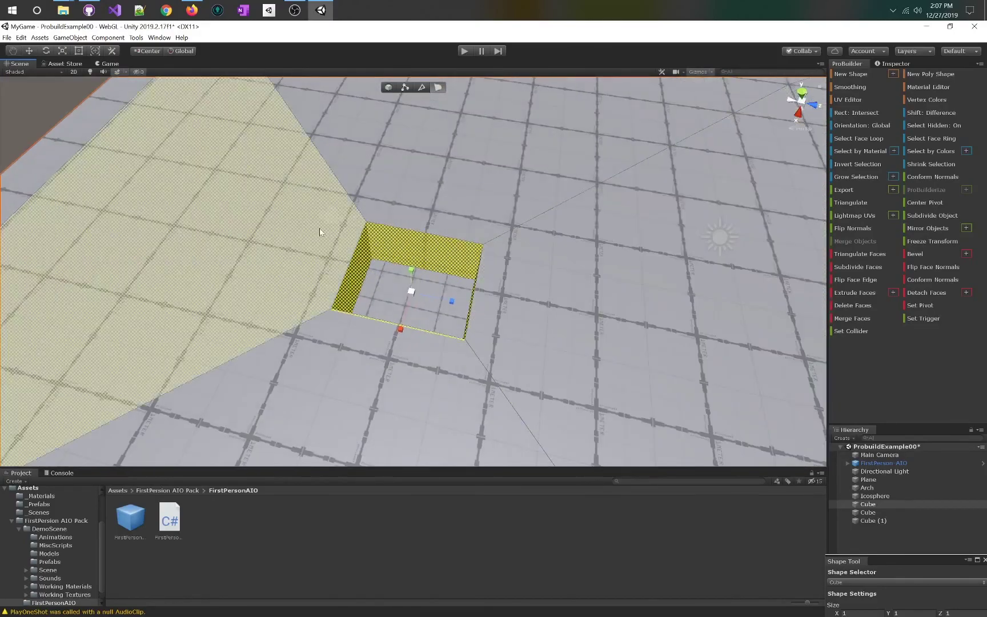
shift+click(394, 247)
shift+click(459, 279)
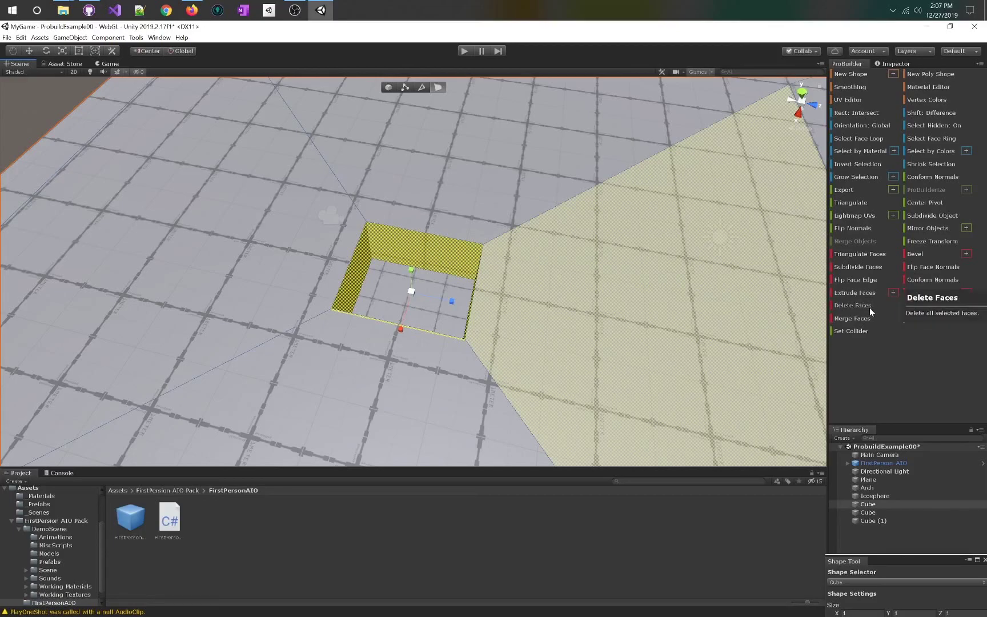
click(842, 320)
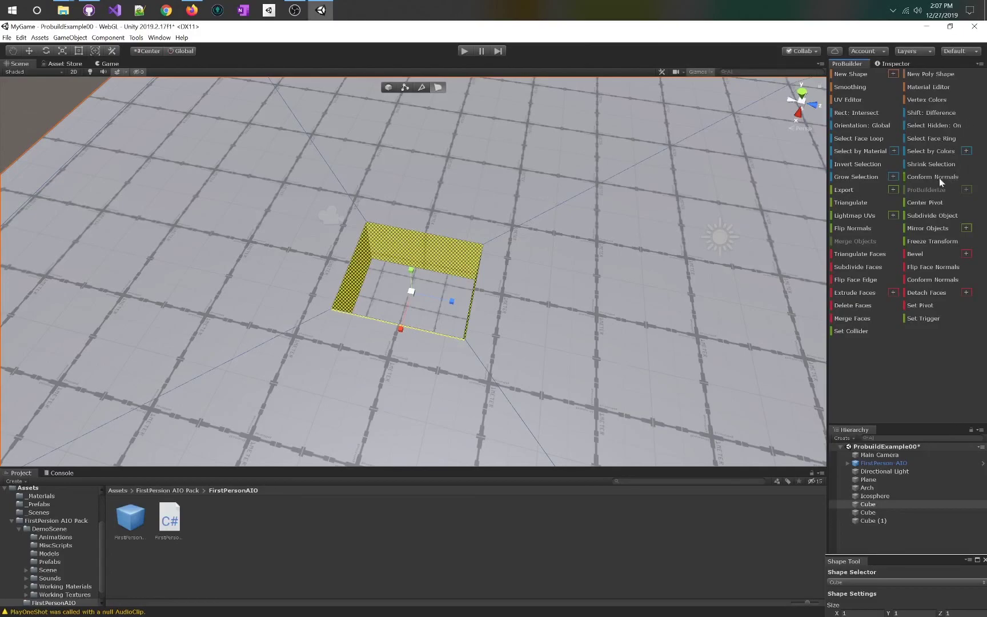
In vertex mode, collapse the lower corner vertices of the ceiling opening into one central point with Collapse To First off
click(405, 88)
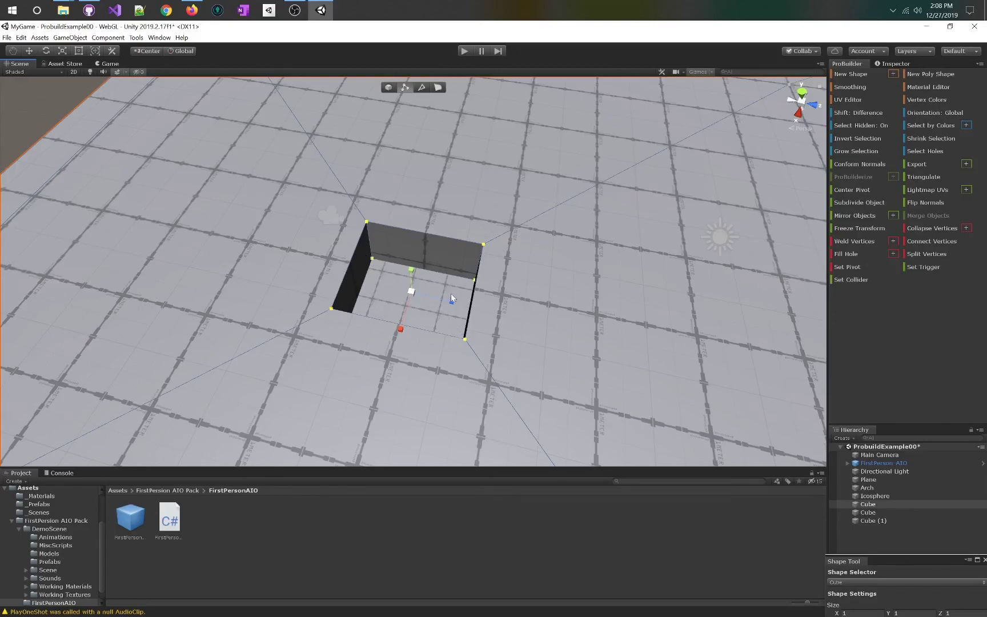
scroll(440, 290, up, 5)
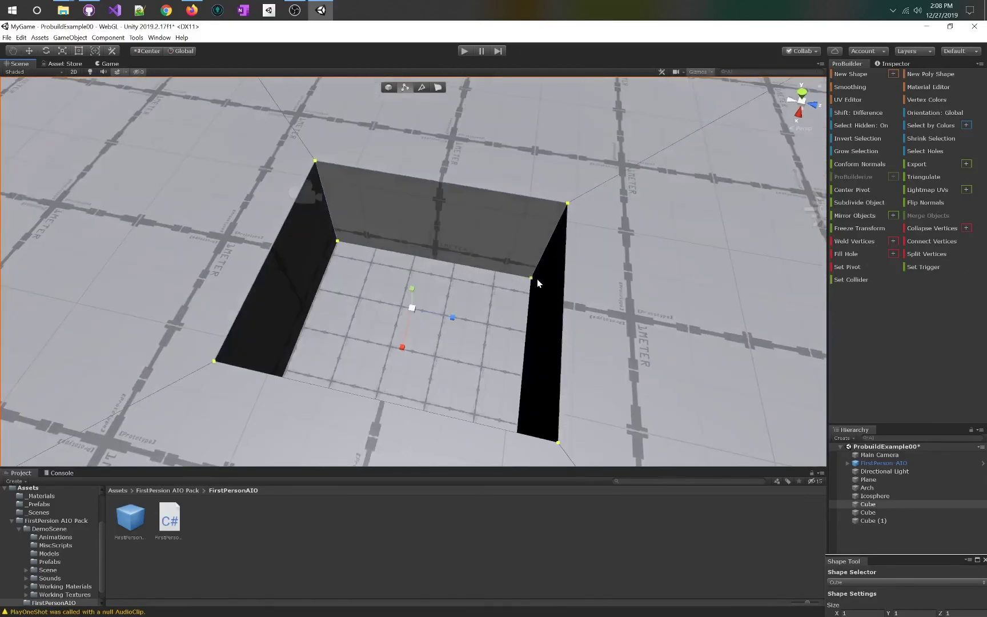
click(531, 279)
shift+click(337, 242)
alt+drag(337, 245, 206, 221)
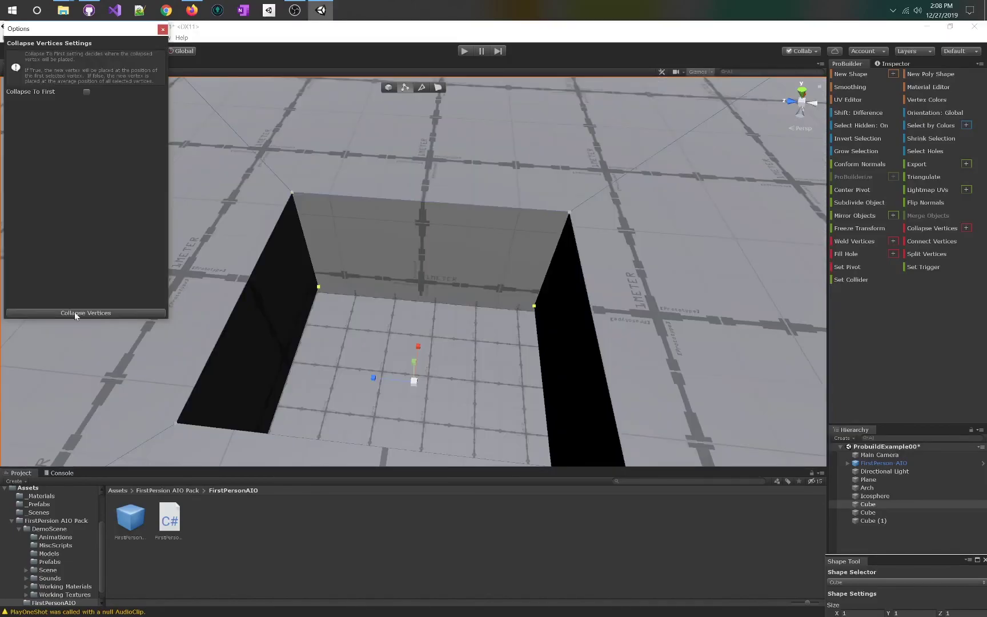
click(75, 313)
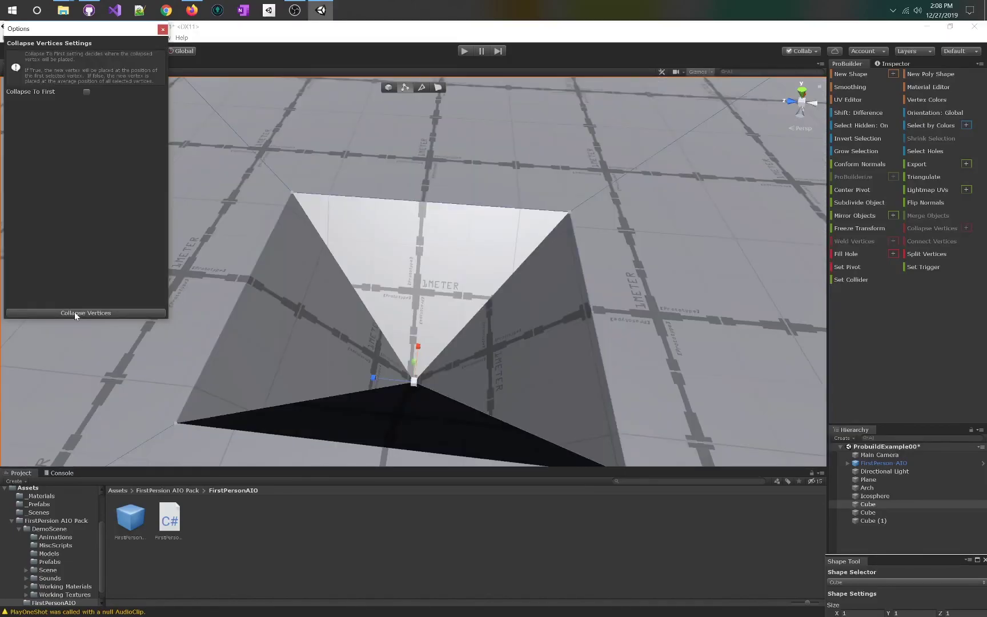
Try moving the collapsed central vertex of the ceiling opening
click(491, 344)
click(413, 381)
drag(373, 381, 408, 325)
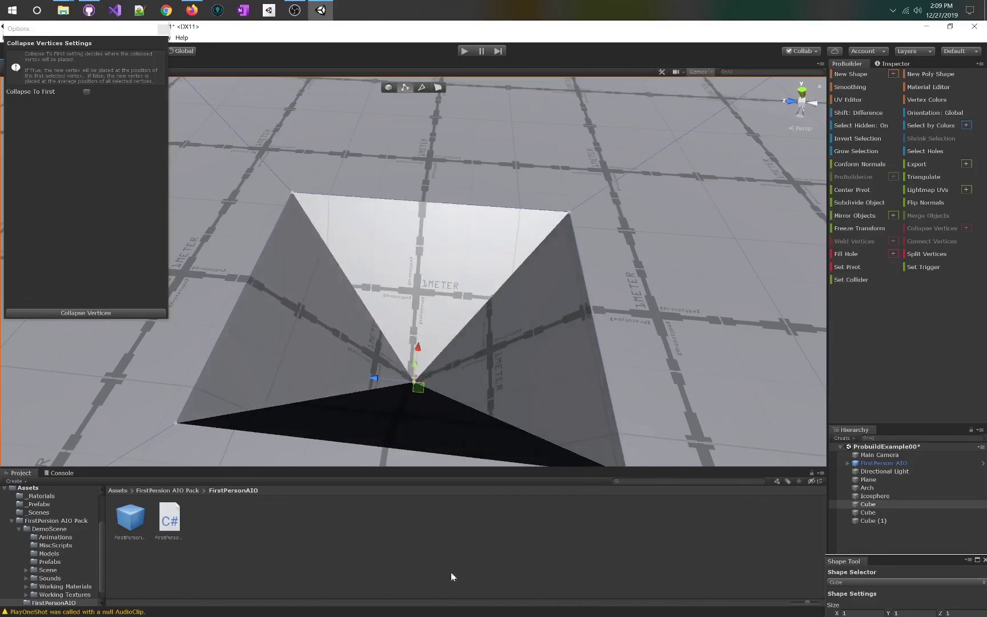
Collapse the ceiling opening's four remaining corner vertices into one point to close it, and close the Collapse Vertices options
click(293, 192)
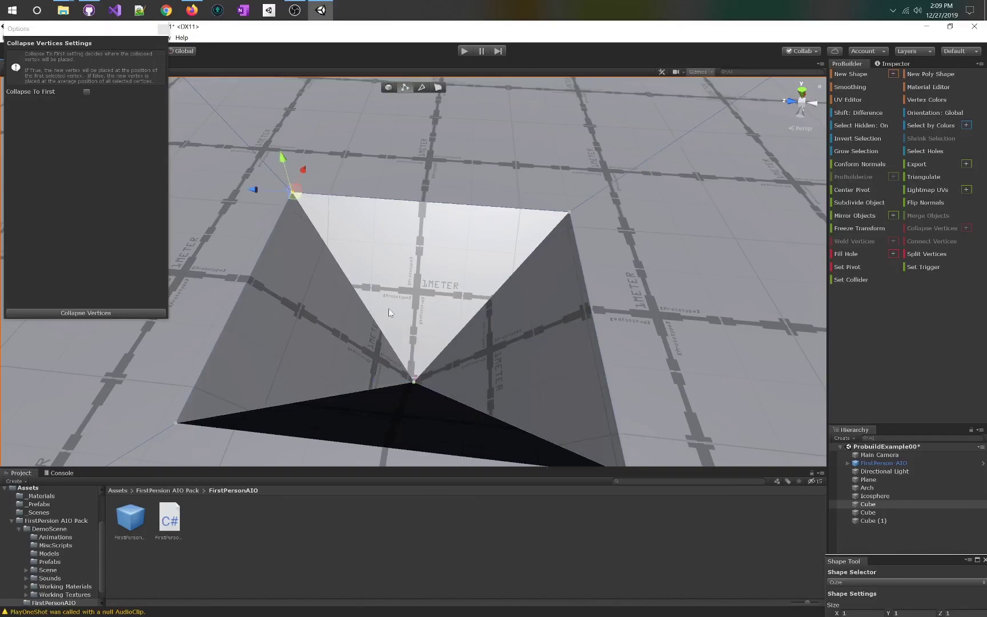
shift+click(569, 212)
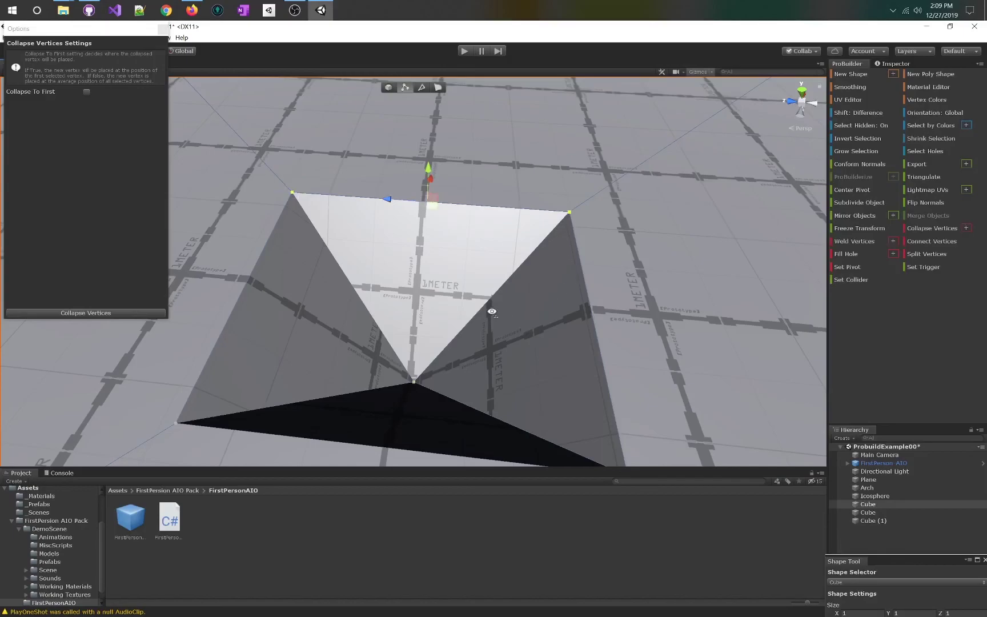
scroll(503, 314, down, 5)
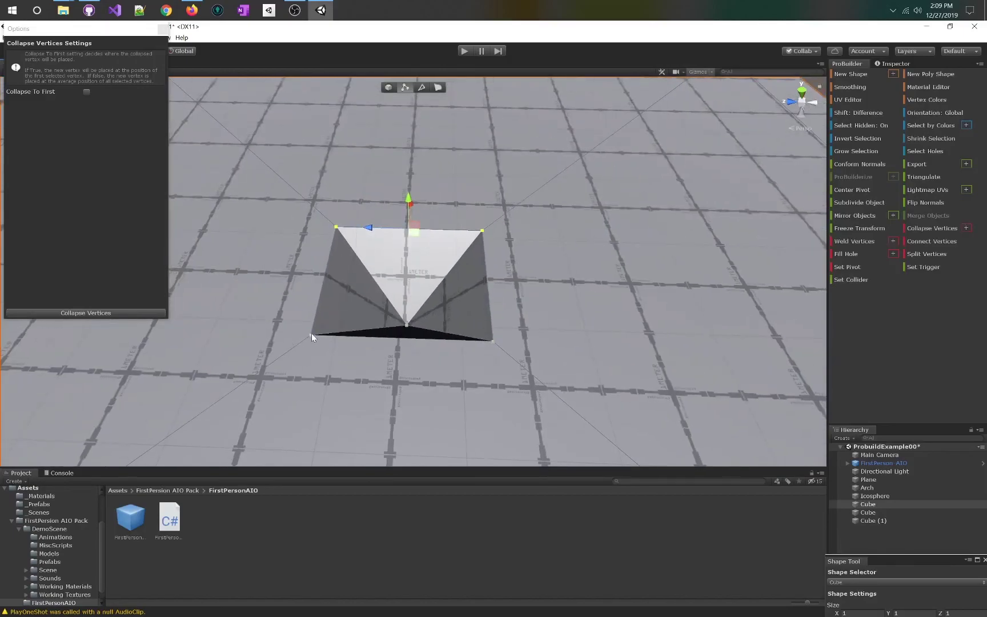
shift+click(311, 335)
shift+click(493, 340)
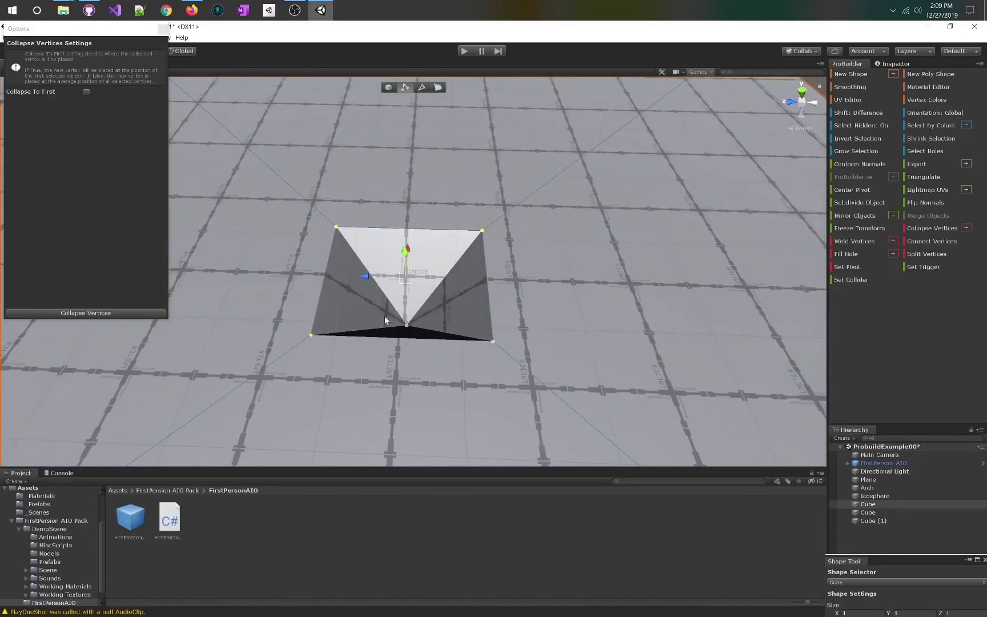
click(926, 229)
click(230, 314)
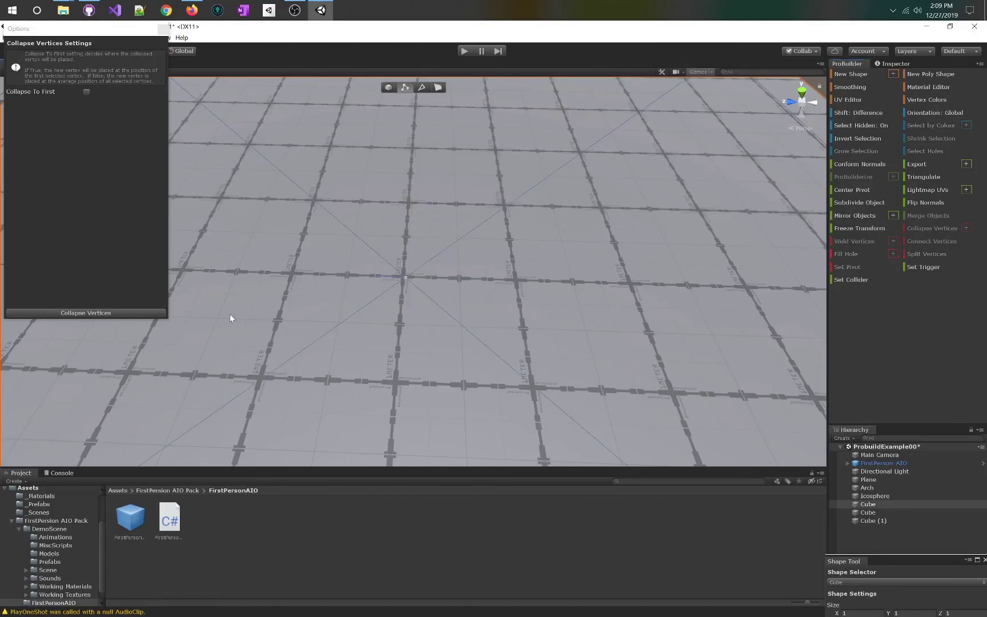
click(163, 29)
alt+drag(331, 408, 749, 319)
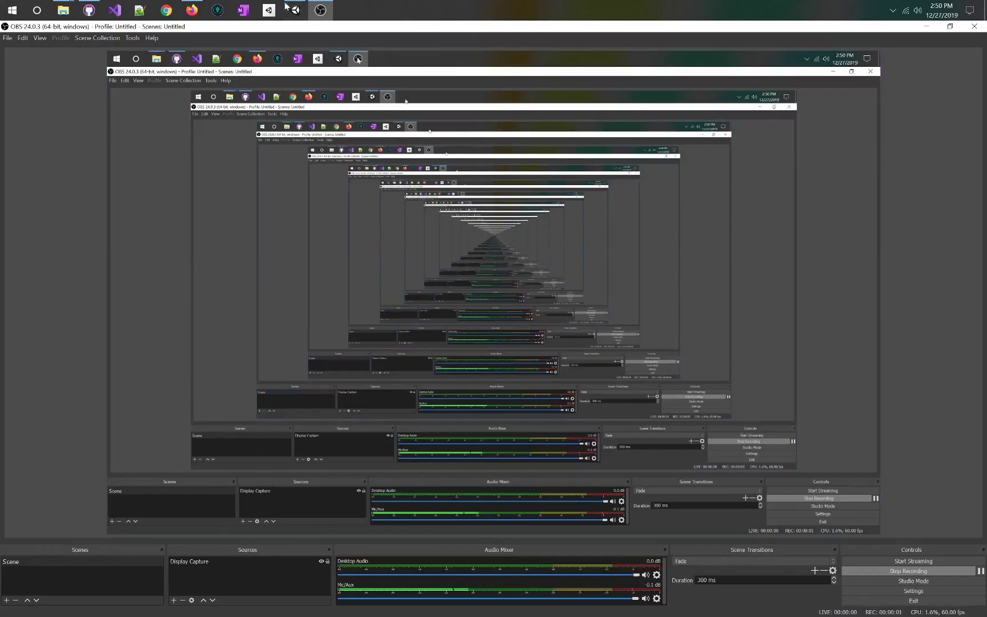
Switch to Unity and, in face mode, select the large wall face of the room and subdivide it twice
key(alt+Tab)
alt+drag(560, 169, 342, 280)
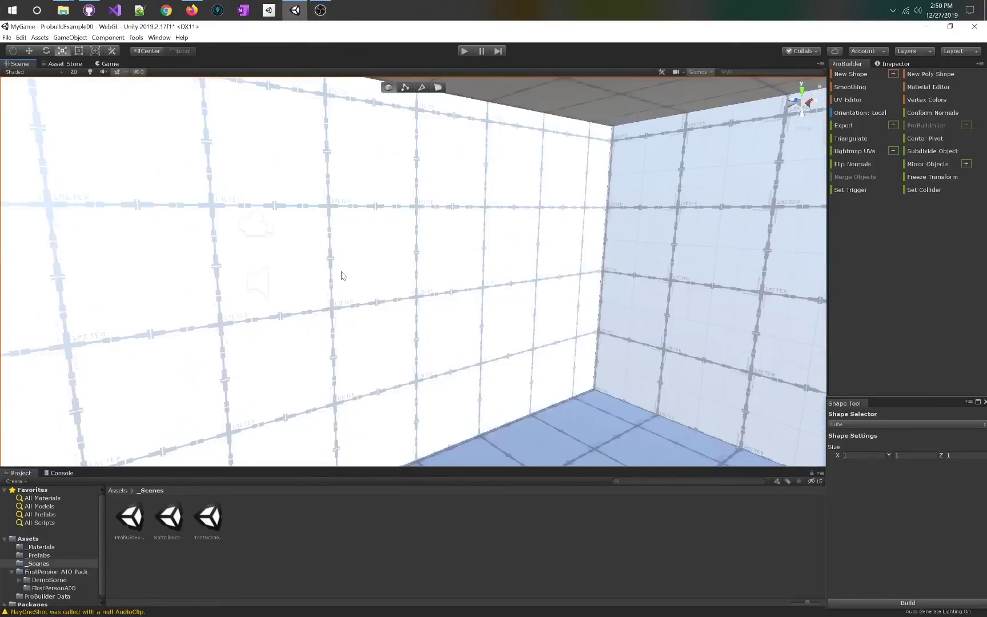
alt+drag(494, 232, 435, 252)
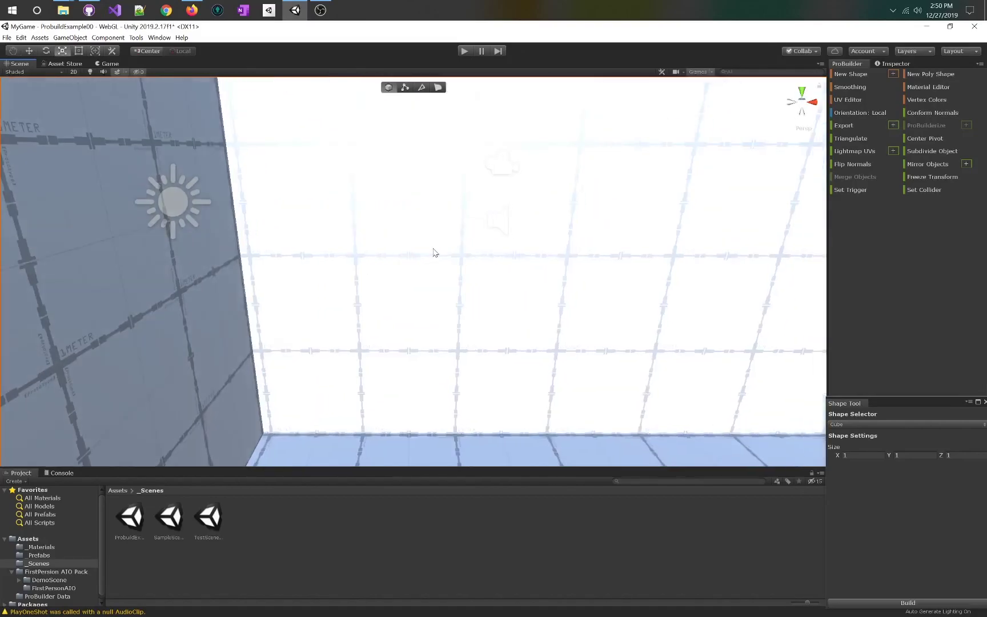
click(438, 87)
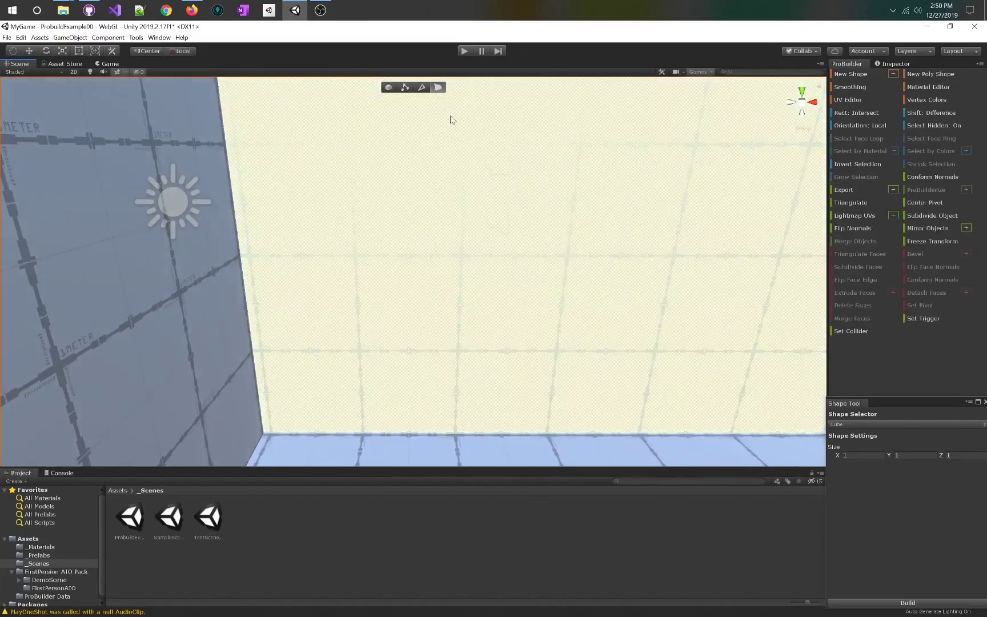
click(535, 213)
alt+drag(489, 266, 610, 281)
right_drag(559, 293, 361, 313)
click(362, 313)
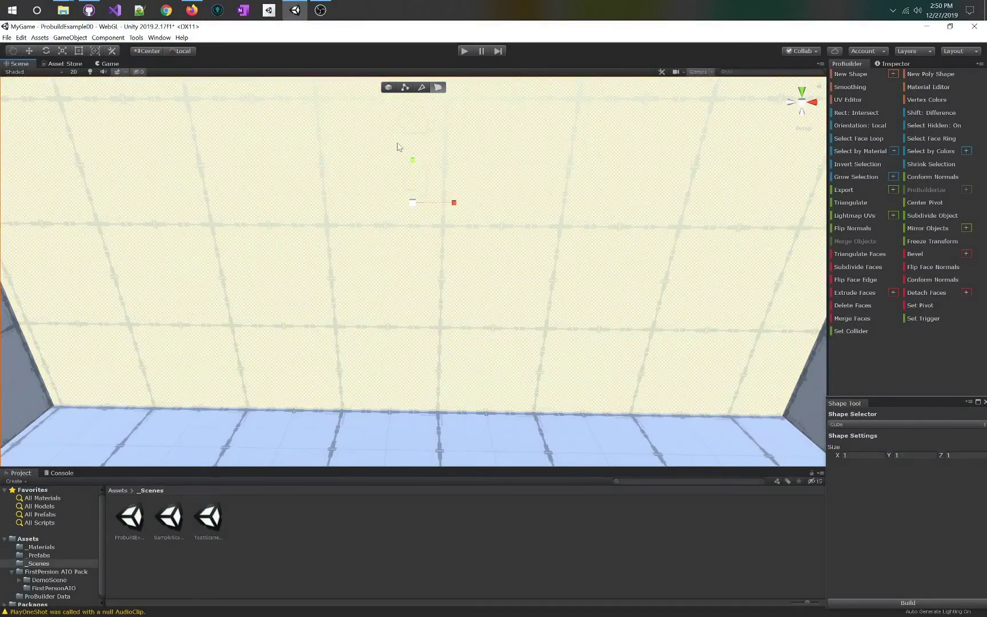
click(868, 269)
key(f)
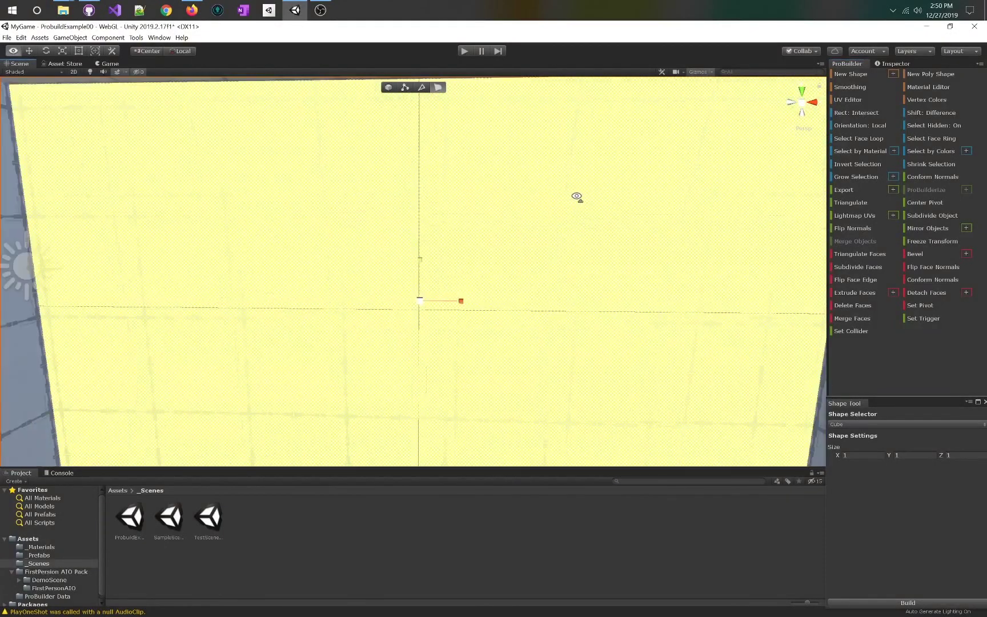
click(855, 267)
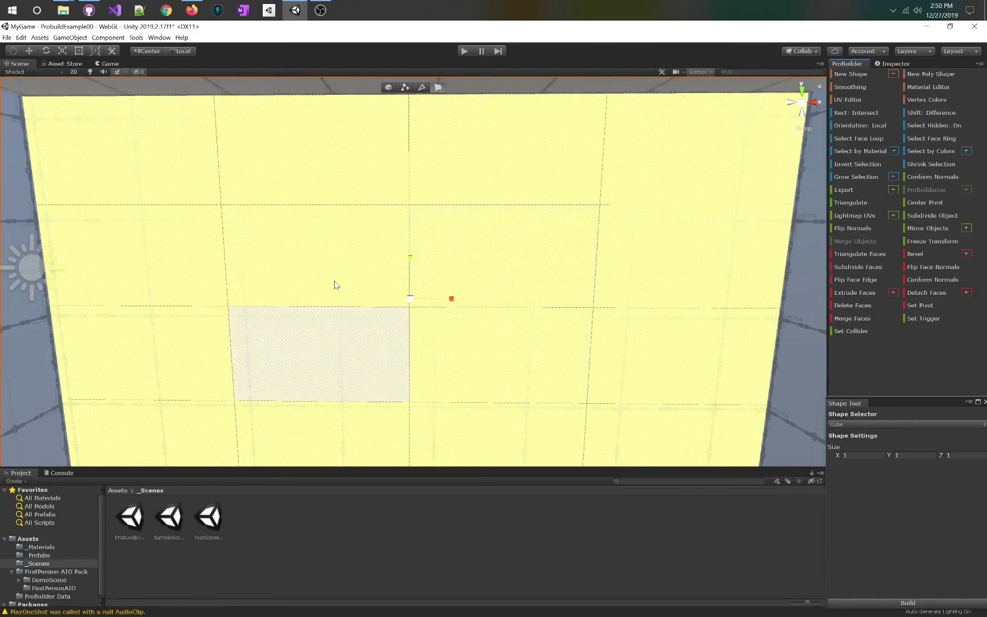
Try to box-select the central faces of the subdivided wall
click(159, 38)
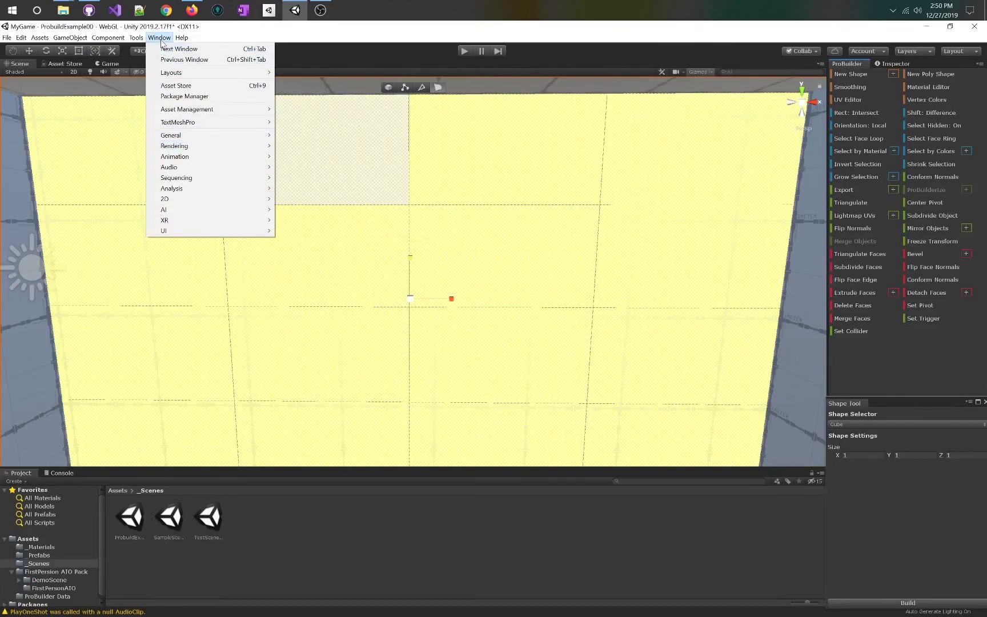
click(287, 172)
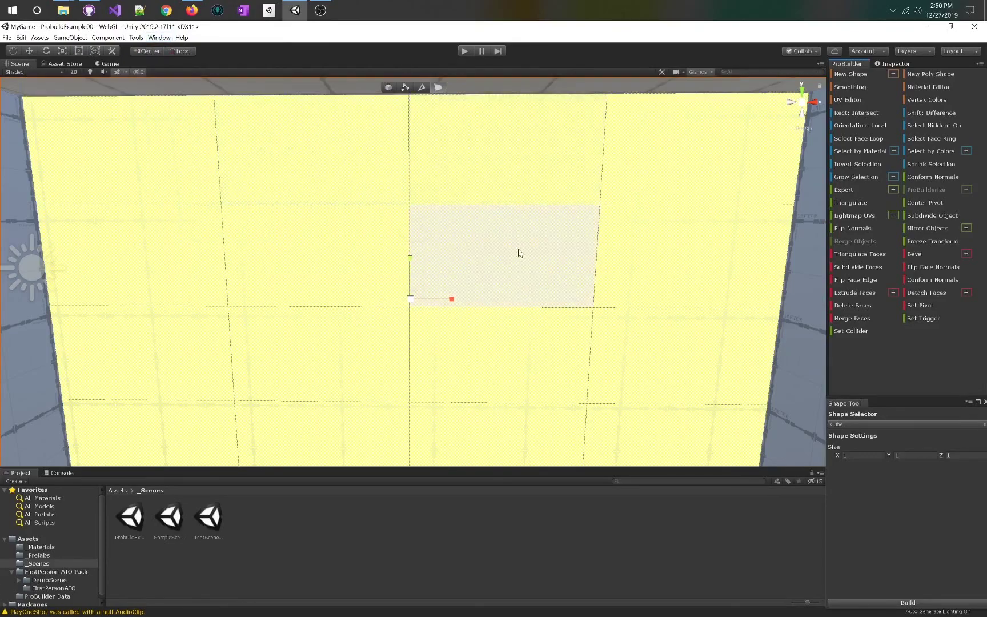
drag(520, 247, 325, 465)
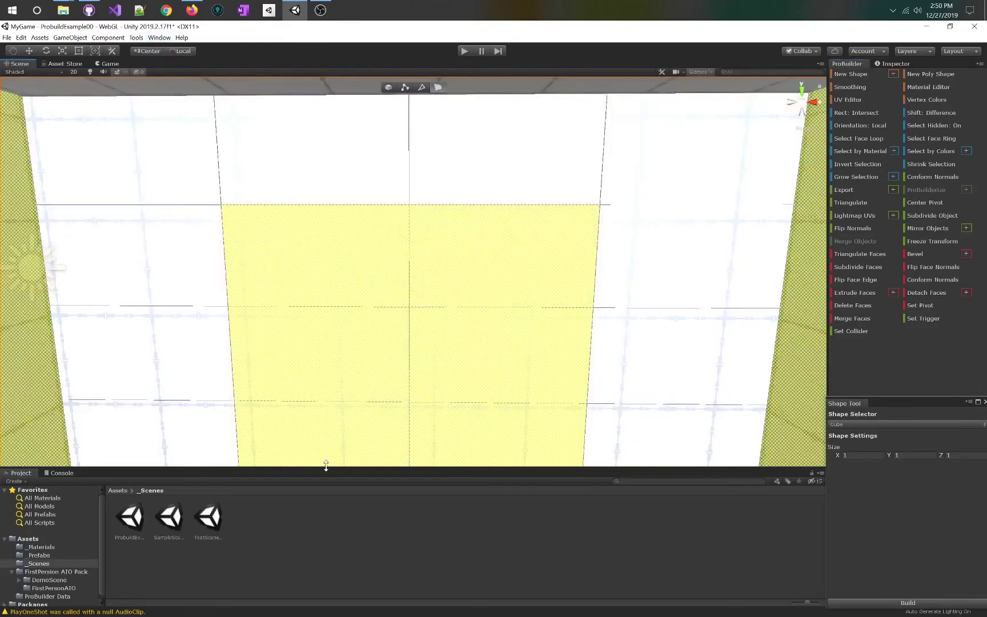
alt+drag(357, 359, 326, 330)
click(403, 309)
alt+drag(260, 402, 122, 297)
alt+drag(313, 378, 388, 180)
drag(322, 167, 520, 324)
Select the central block of faces on the subdivided wall, two columns wide and three rows high
click(382, 258)
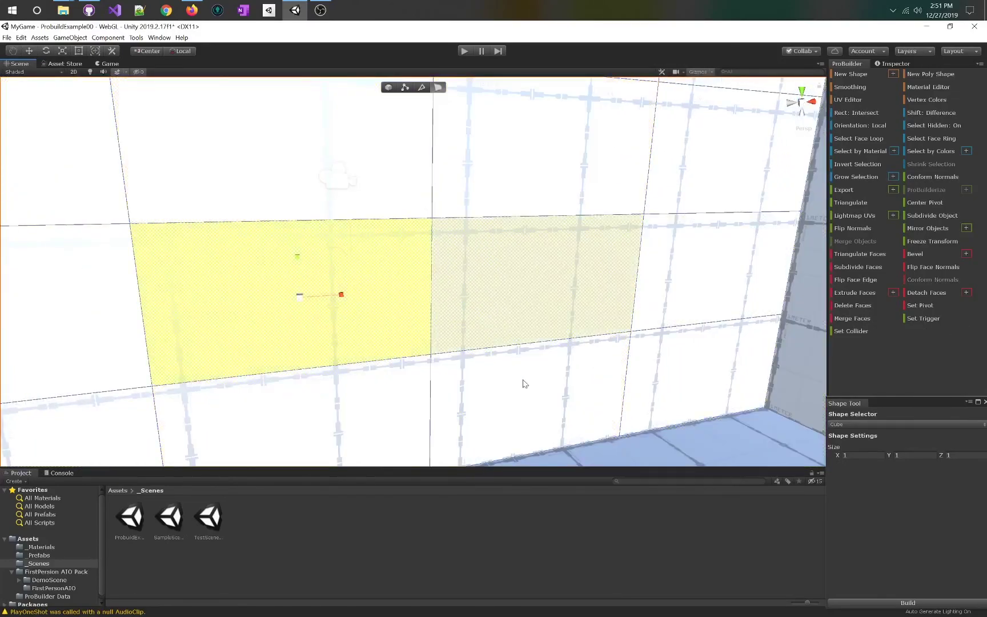
shift+click(386, 414)
shift+click(531, 416)
shift+click(520, 206)
shift+click(342, 194)
alt+drag(396, 309, 602, 298)
shift+click(743, 291)
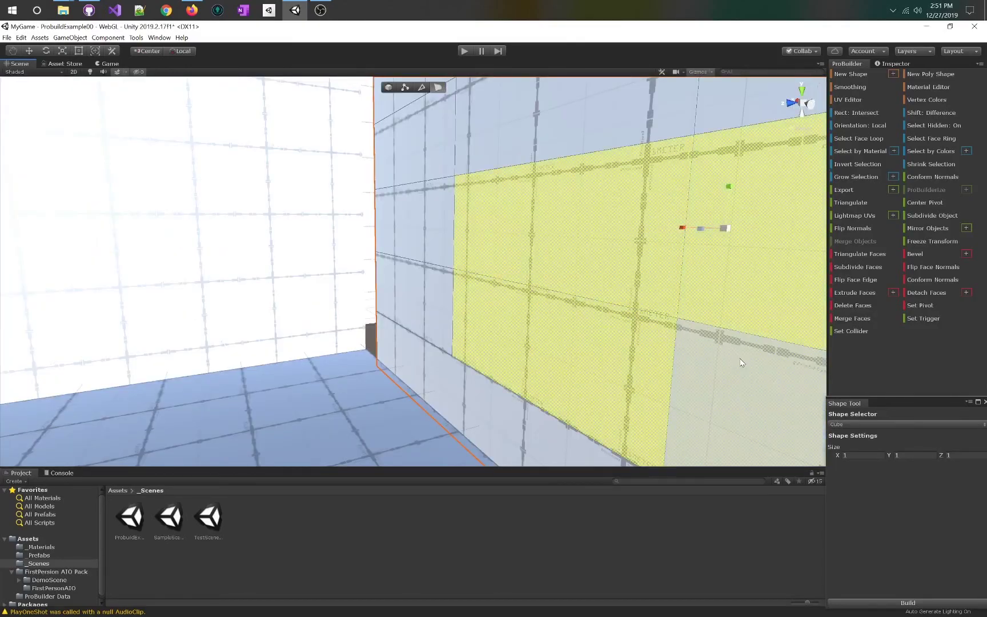
alt+drag(430, 303, 546, 265)
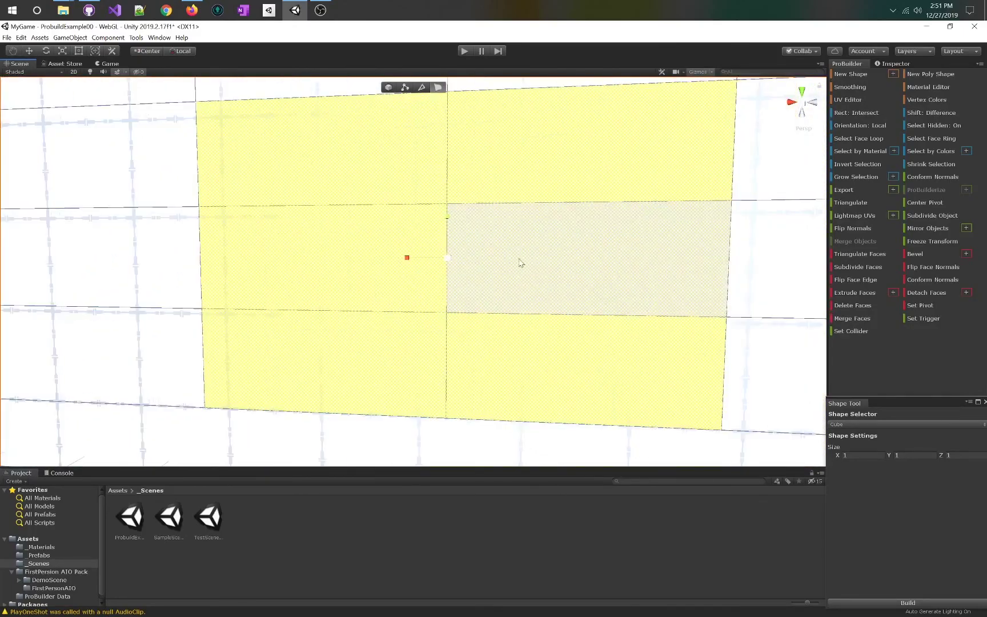
Scale the selected wall faces narrower along X to doorway width and delete them to cut an opening
drag(408, 260, 433, 268)
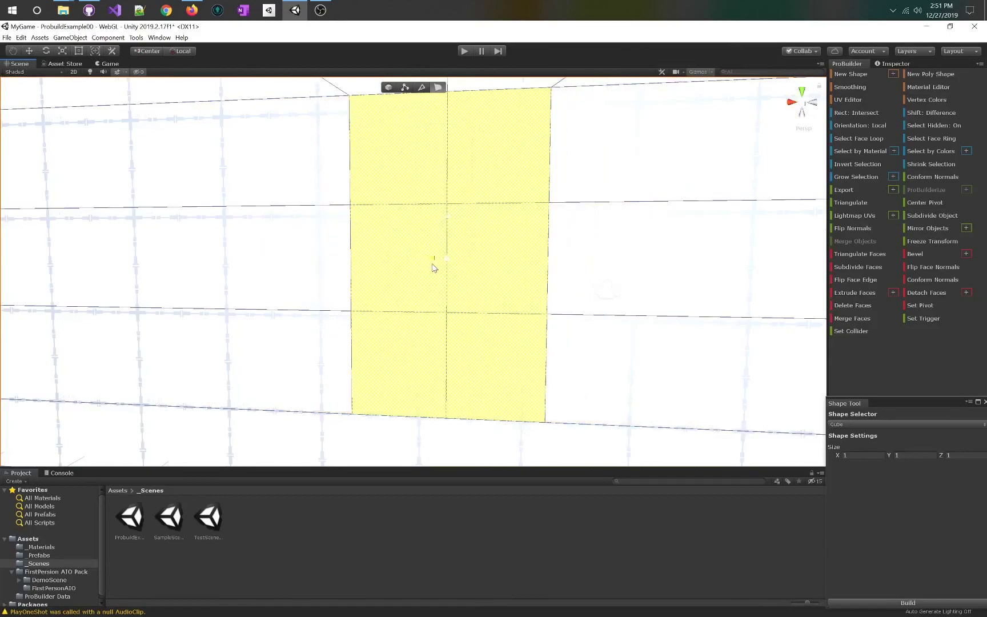
alt+scroll(717, 249, down, 6)
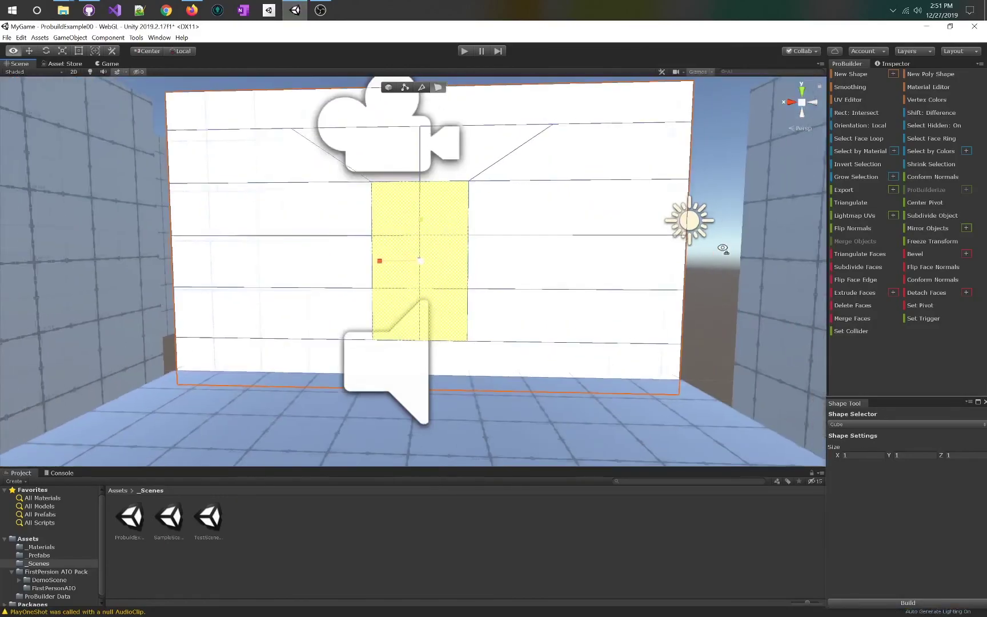
alt+drag(708, 251, 573, 208)
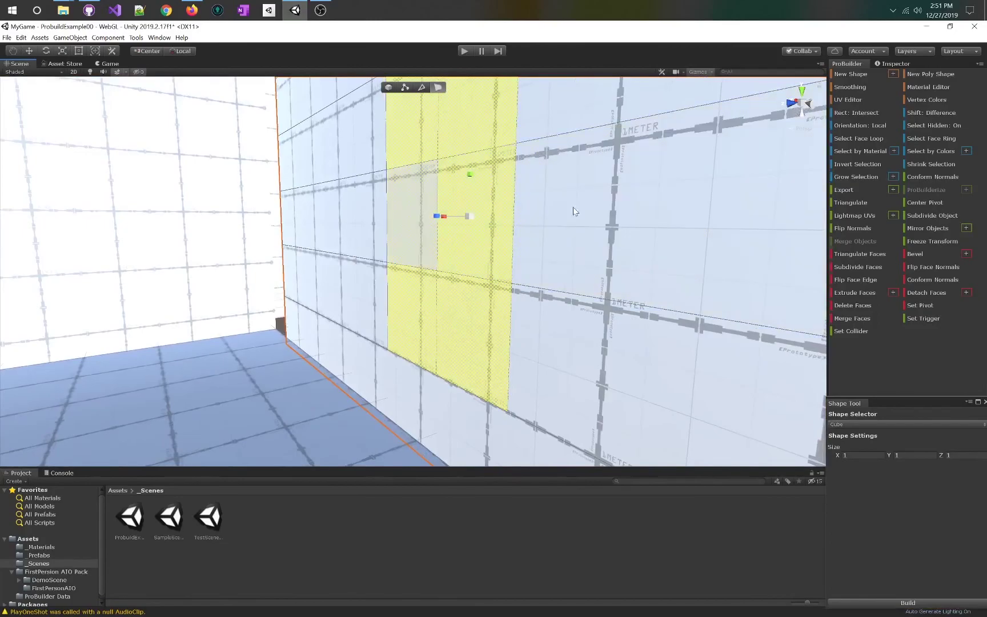
click(842, 306)
alt+drag(736, 303, 937, 393)
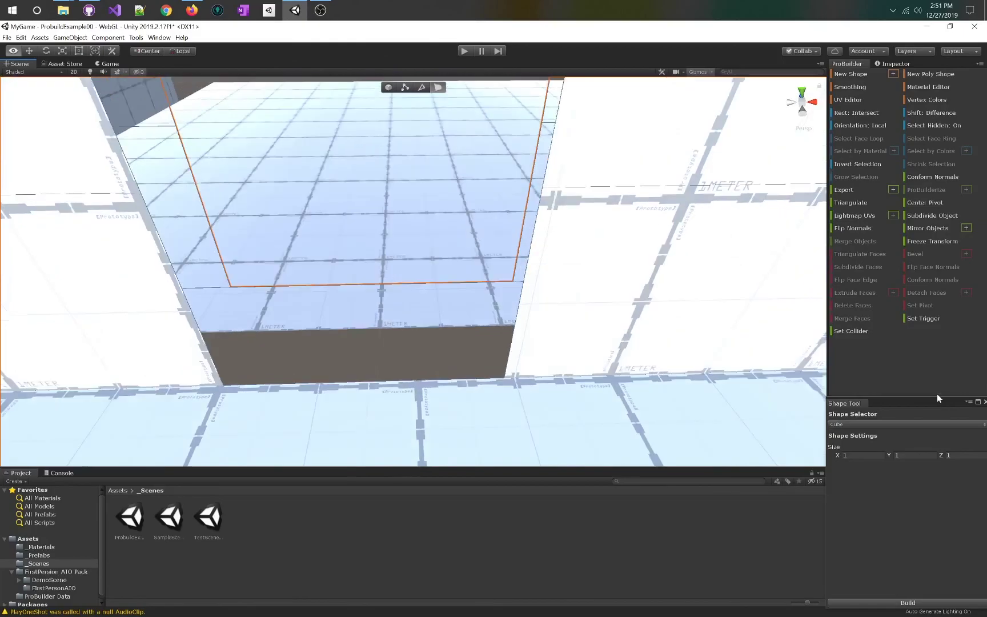
alt+drag(379, 275, 390, 367)
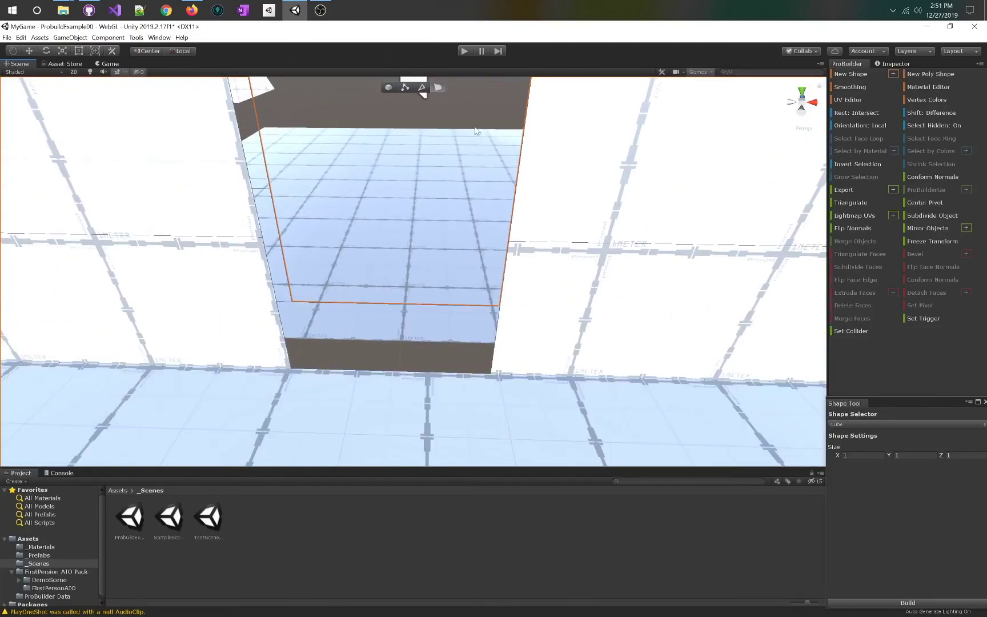
In edge mode, select the edges bordering the doorway opening in the wall
click(421, 89)
click(437, 367)
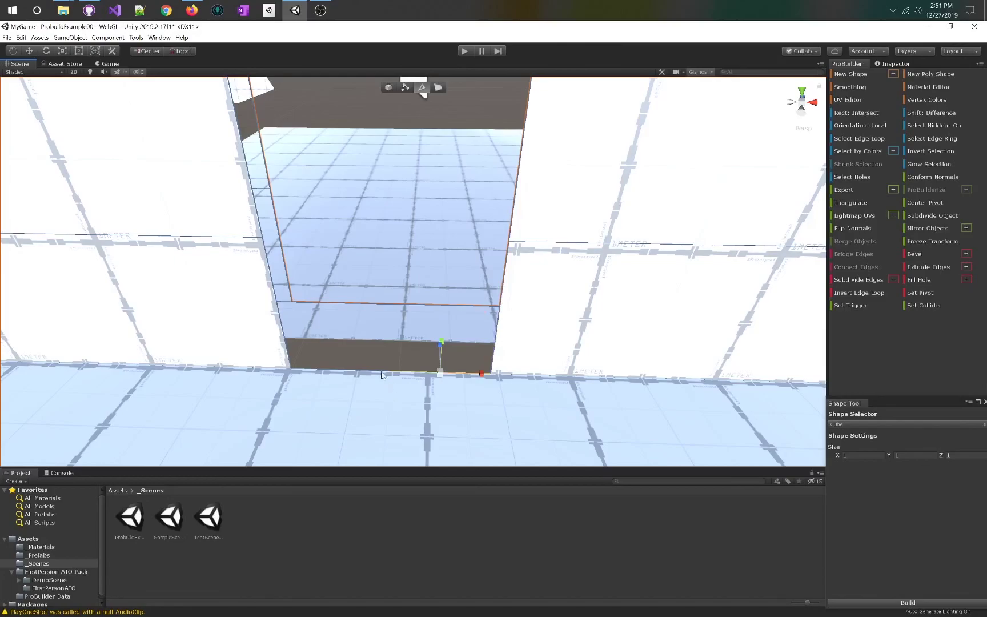
click(429, 371)
shift+click(444, 378)
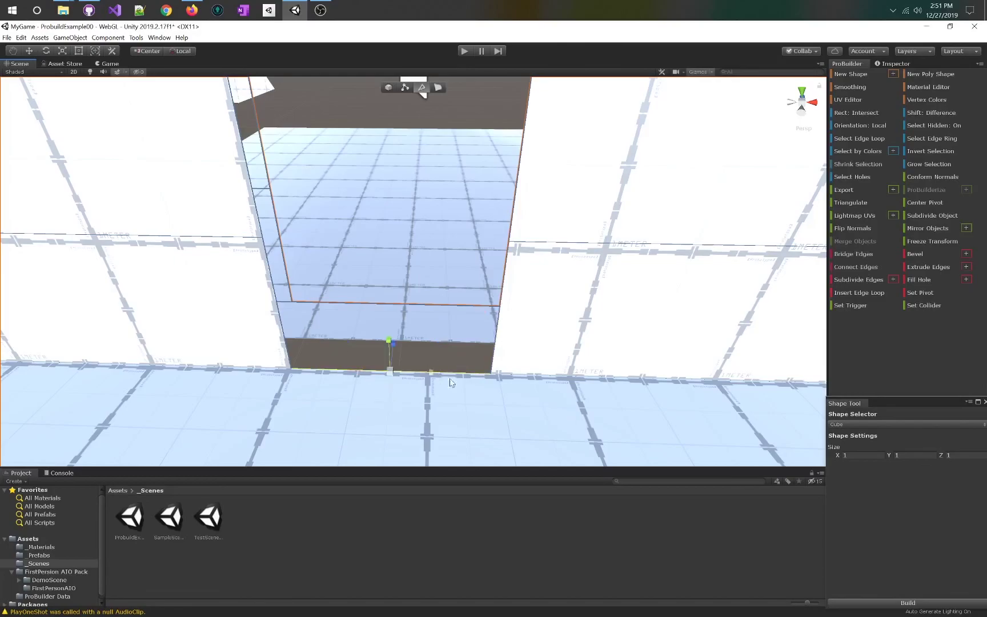
click(502, 305)
alt+drag(331, 214, 309, 255)
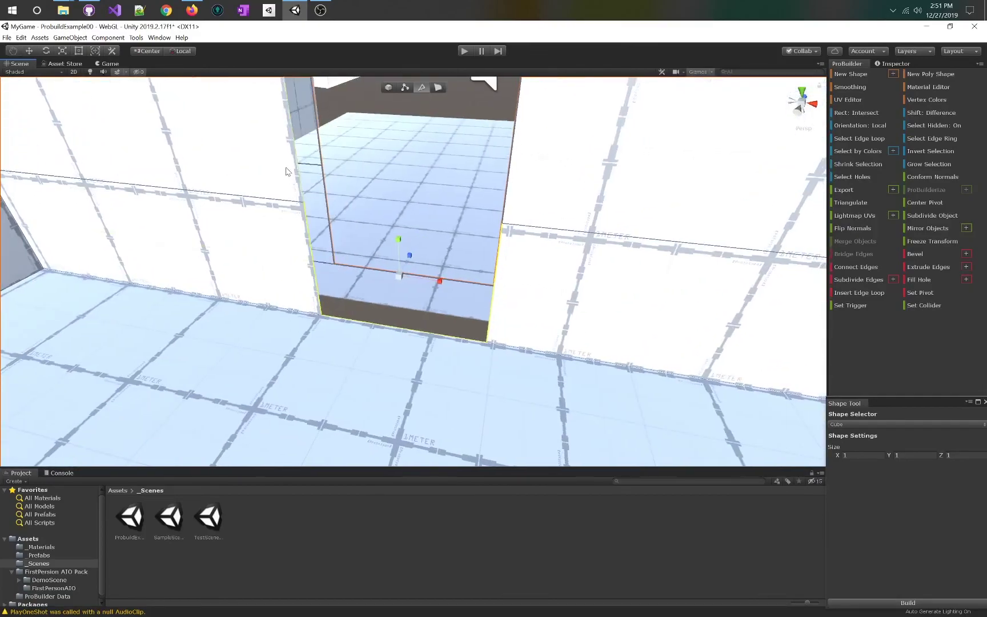
alt+drag(344, 209, 375, 419)
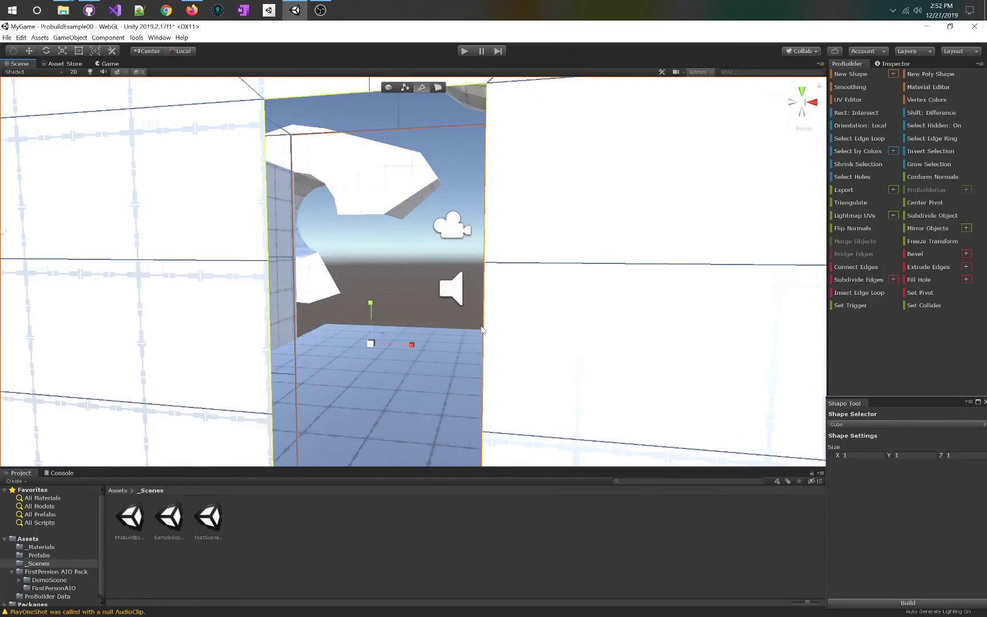
middle_drag(483, 330, 505, 272)
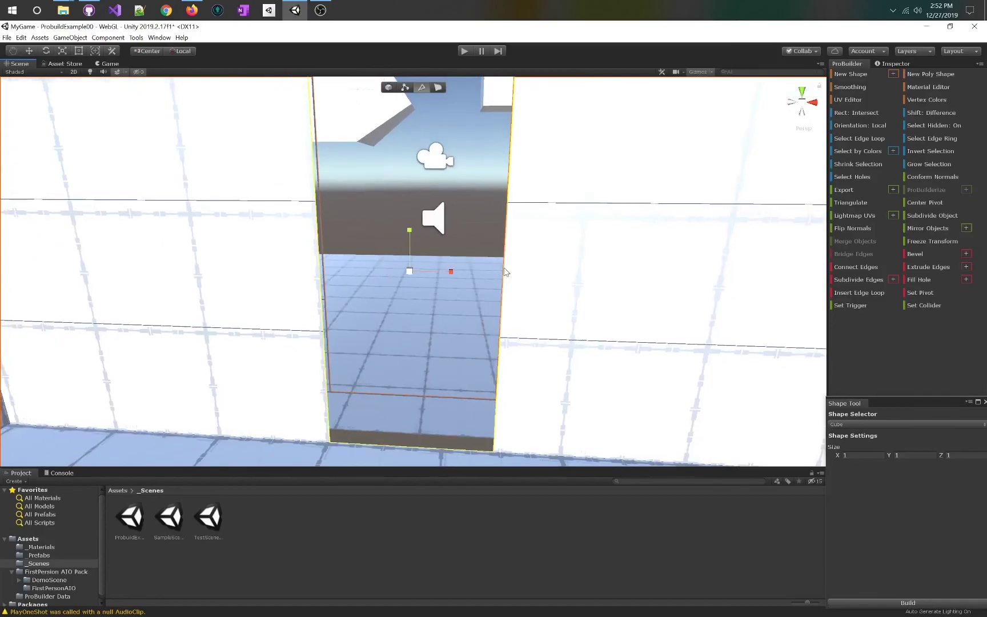
alt+drag(364, 343, 388, 322)
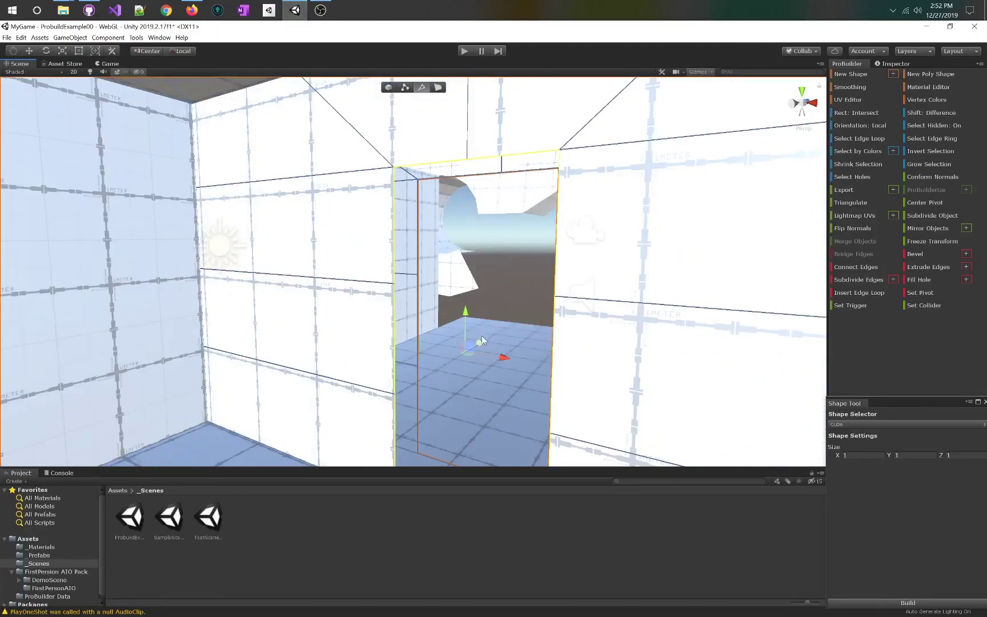
Extrude the selected doorway edges through the wall's thickness toward its opposite side to form the jambs
scroll(466, 361, up, 6)
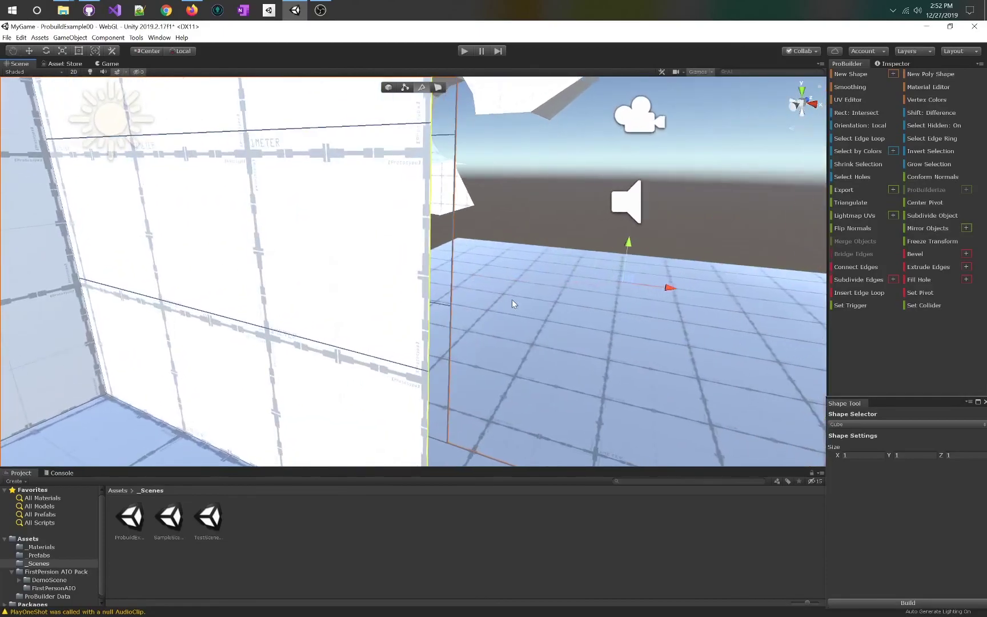
scroll(512, 304, down, 5)
drag(416, 249, 489, 212)
alt+drag(427, 279, 74, 291)
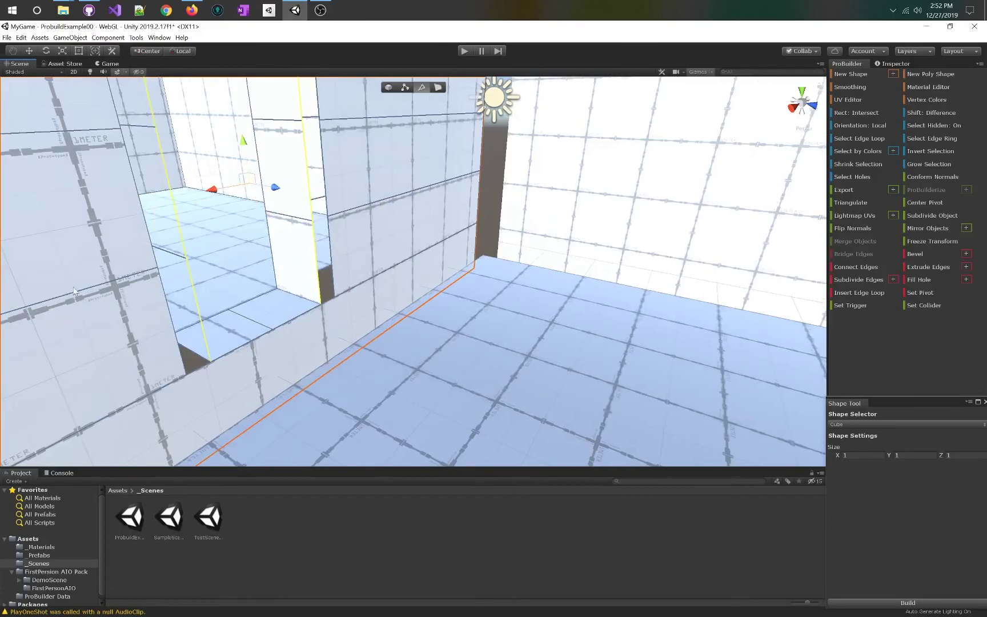
alt+drag(228, 206, 217, 274)
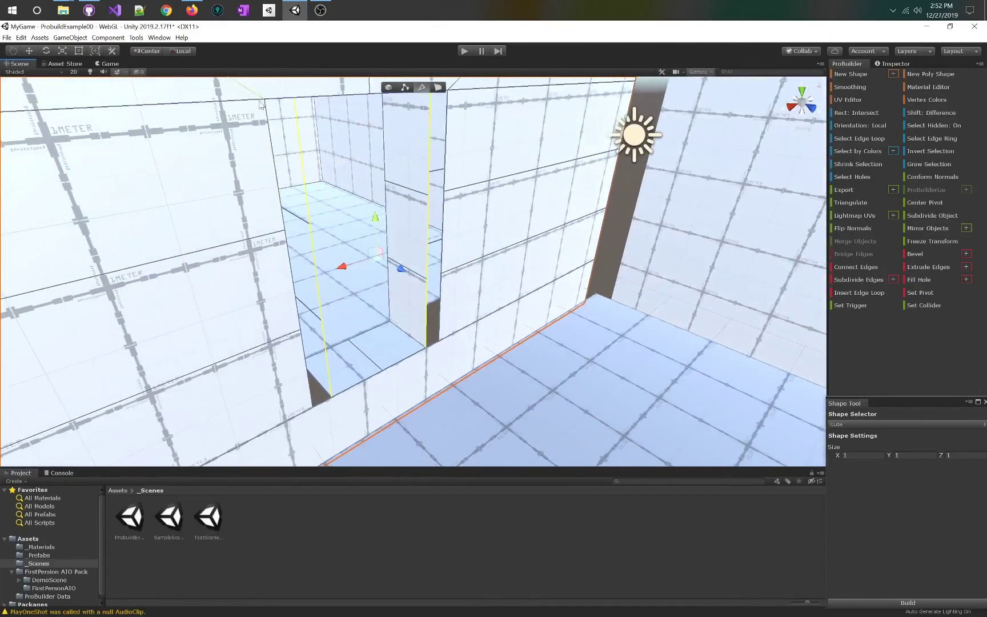
In vertex mode, select the border vertices of the opening on the wall's opposite side and scale them along X to meet the jambs
click(403, 89)
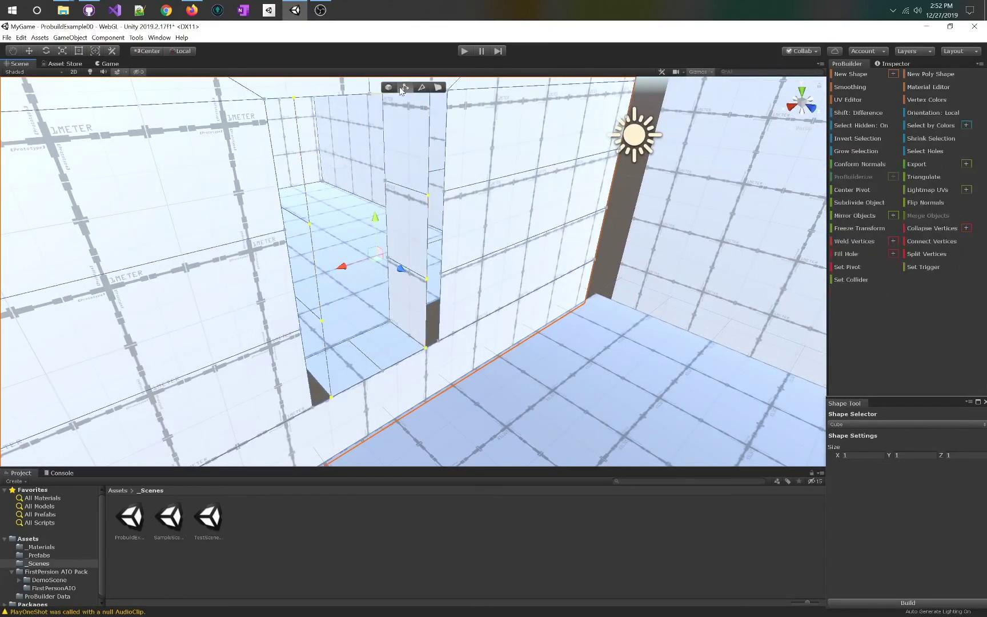
click(263, 97)
shift+click(283, 229)
shift+click(324, 412)
shift+click(316, 408)
shift+click(438, 341)
alt+drag(470, 239, 463, 207)
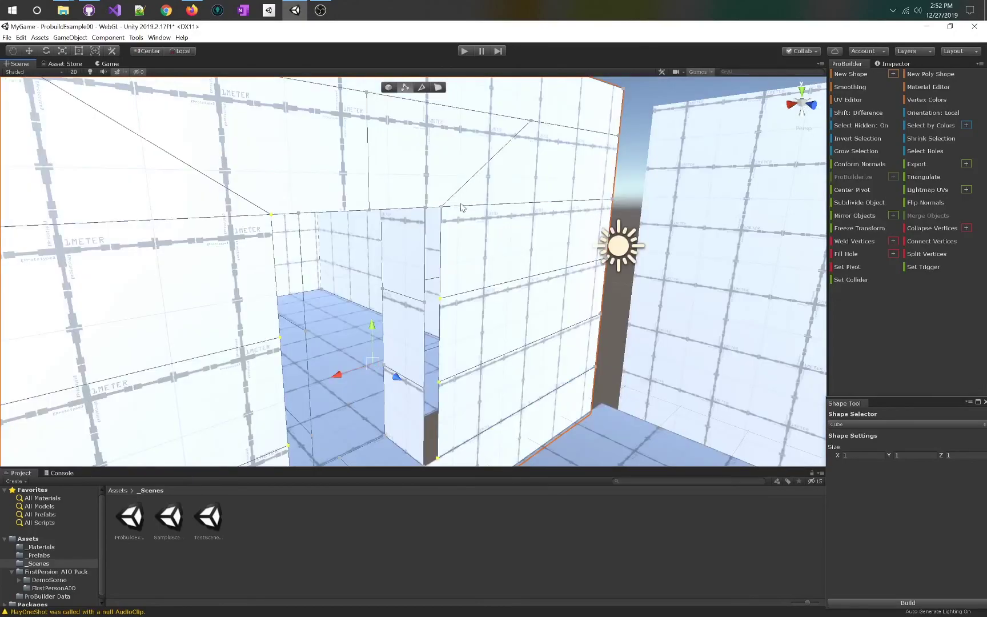
right_drag(470, 310, 432, 333)
key(r)
drag(407, 314, 412, 312)
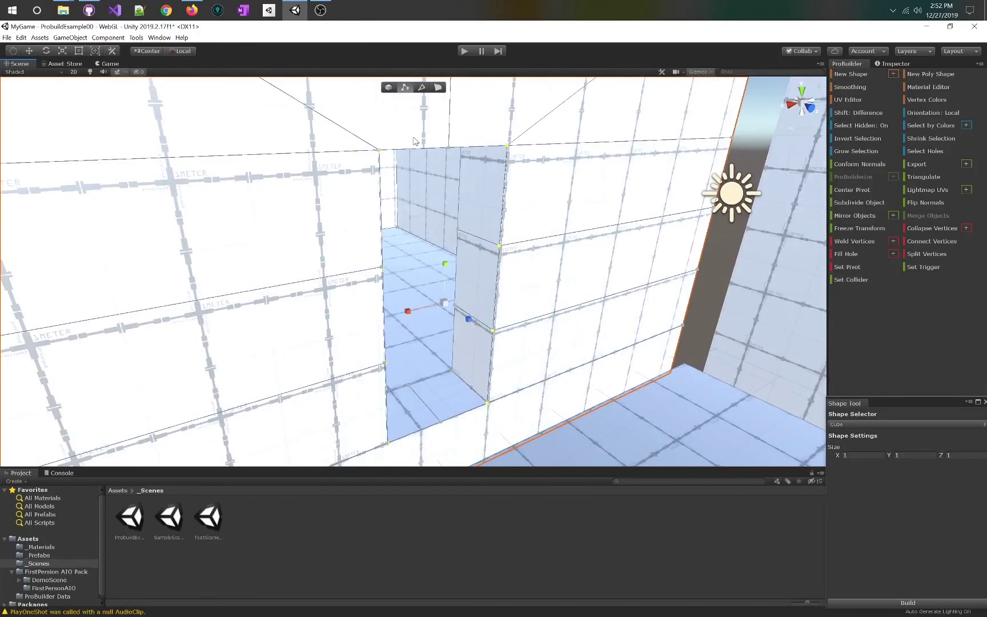
Weld the selected border vertices around the doorway opening using a weld distance of 0.1
right_drag(400, 139, 302, 152)
click(363, 341)
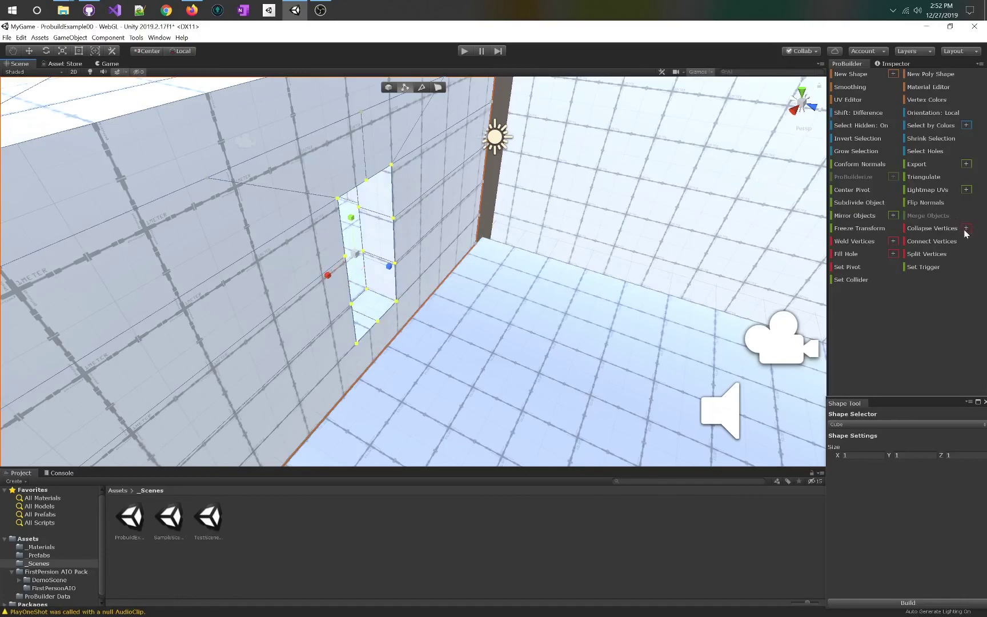
click(937, 243)
key(ctrl+z)
click(894, 242)
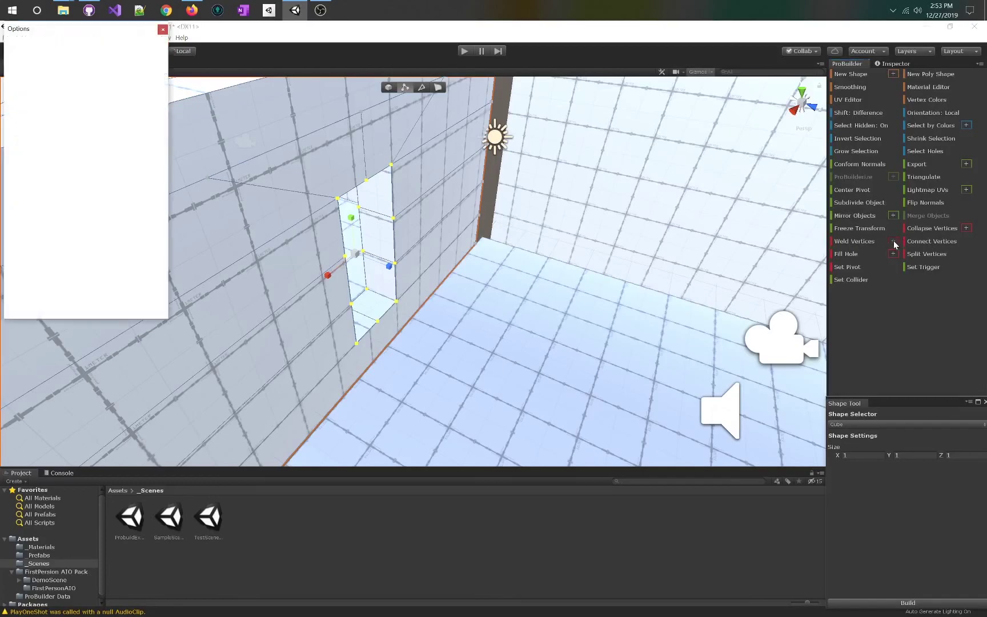
click(85, 53)
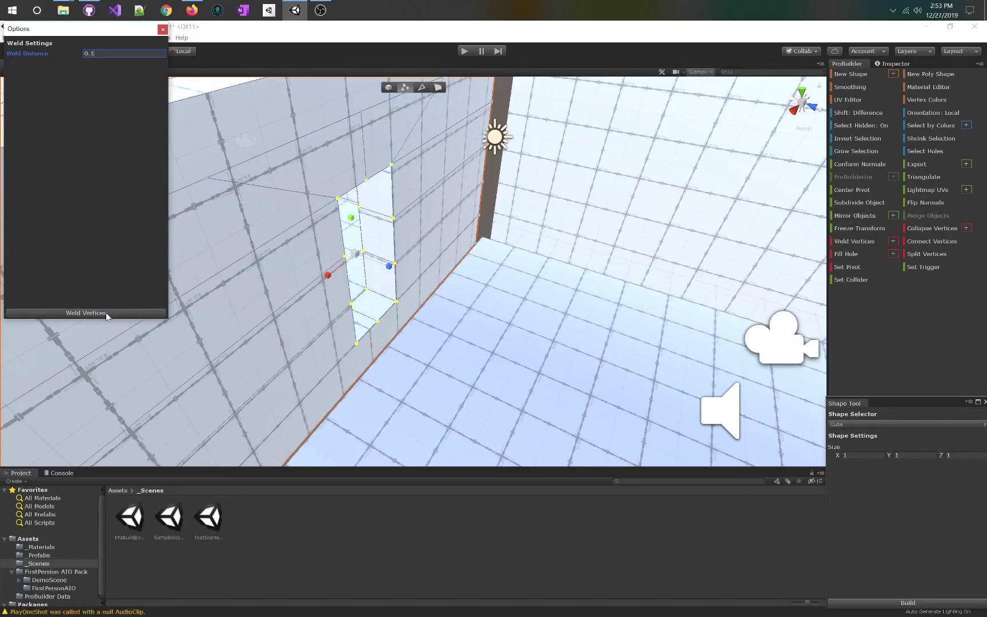
Test the weld by moving the doorway's upper corner vertex slightly, and undo that move
click(388, 166)
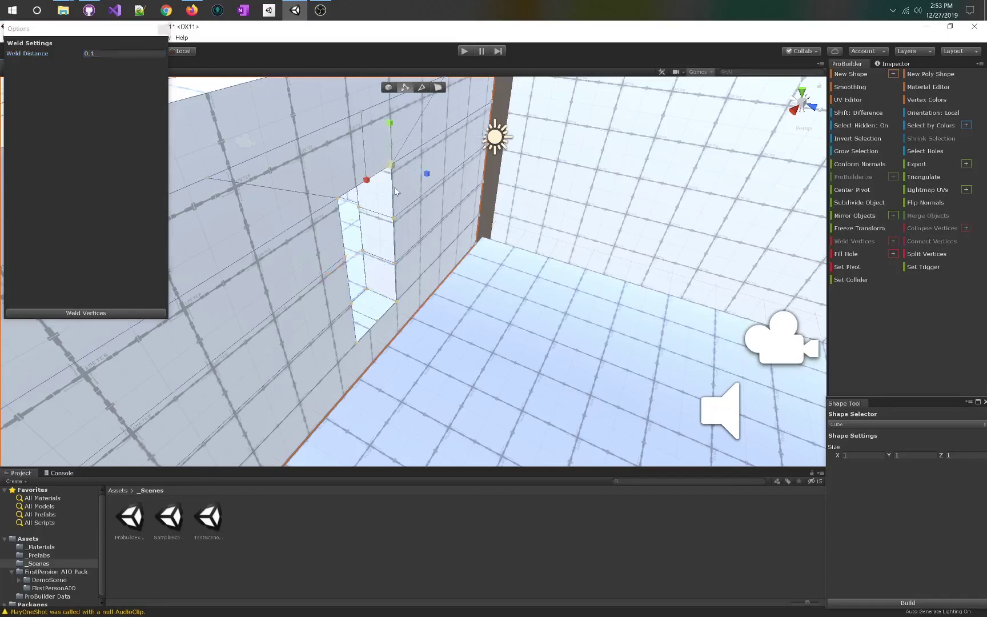
key(w)
mouse_move(423, 180)
mouse_down()
mouse_move(465, 187)
mouse_move(428, 184)
mouse_up()
key(ctrl+z)
right_drag(425, 297, 281, 259)
key(w)
key(f)
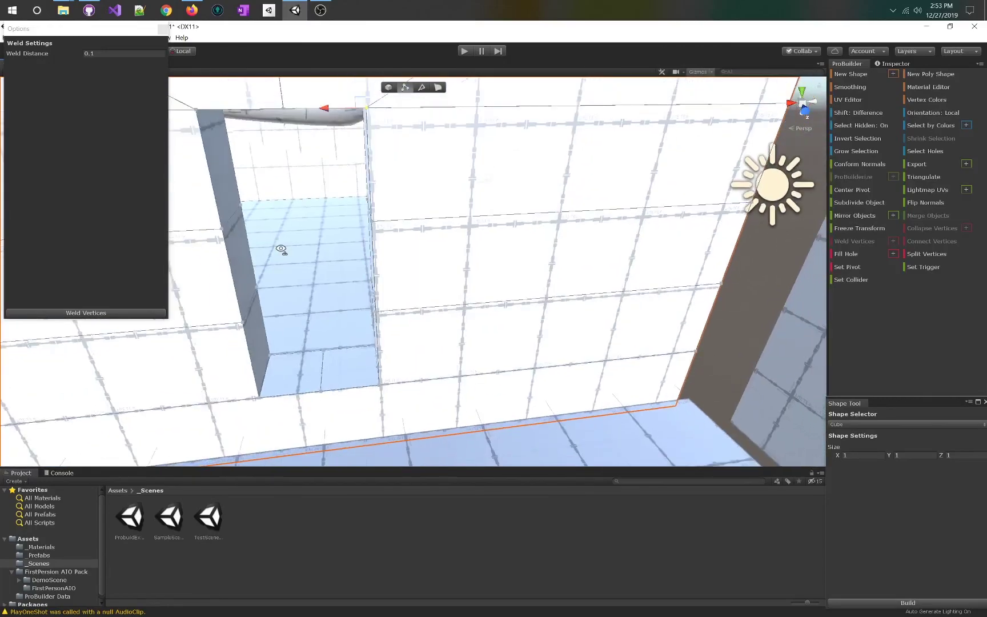
In face mode, select the faces of one doorway jamb and move them outward along X to widen the opening
right_drag(299, 212, 257, 197)
key(d)
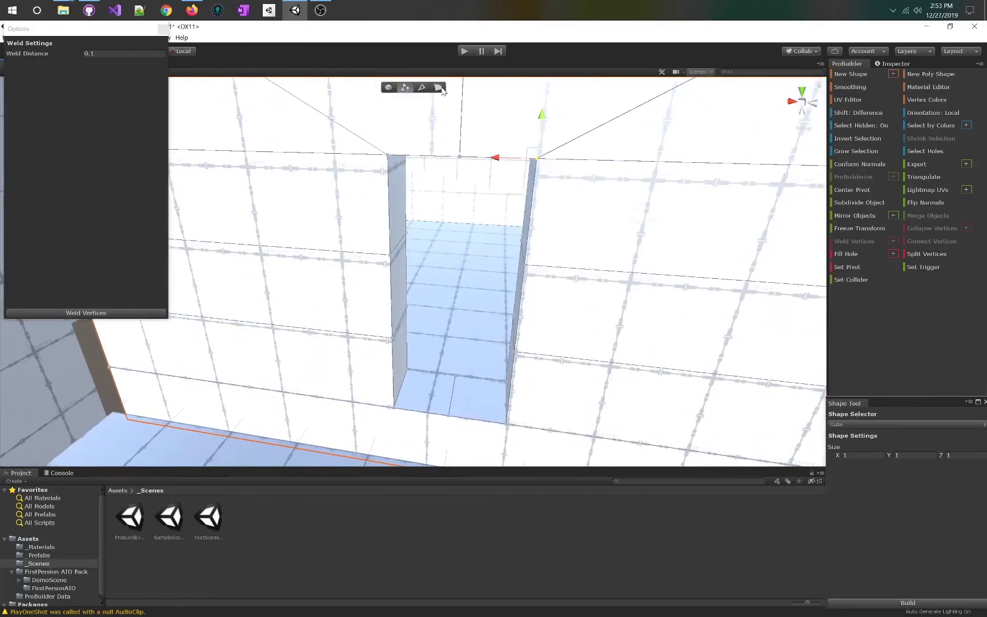
click(438, 88)
click(400, 203)
shift+click(398, 320)
drag(354, 286, 290, 280)
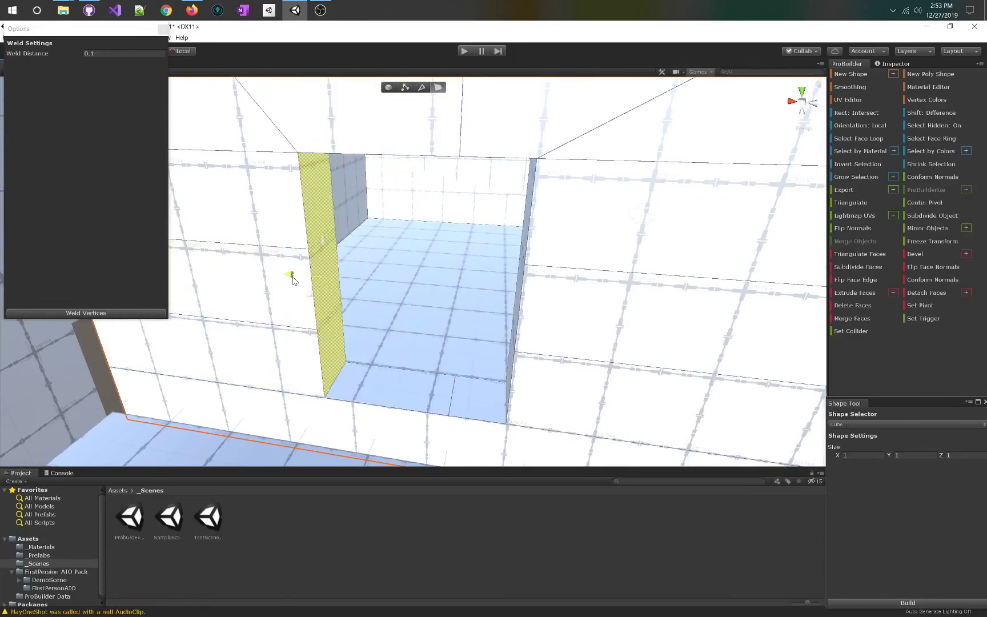
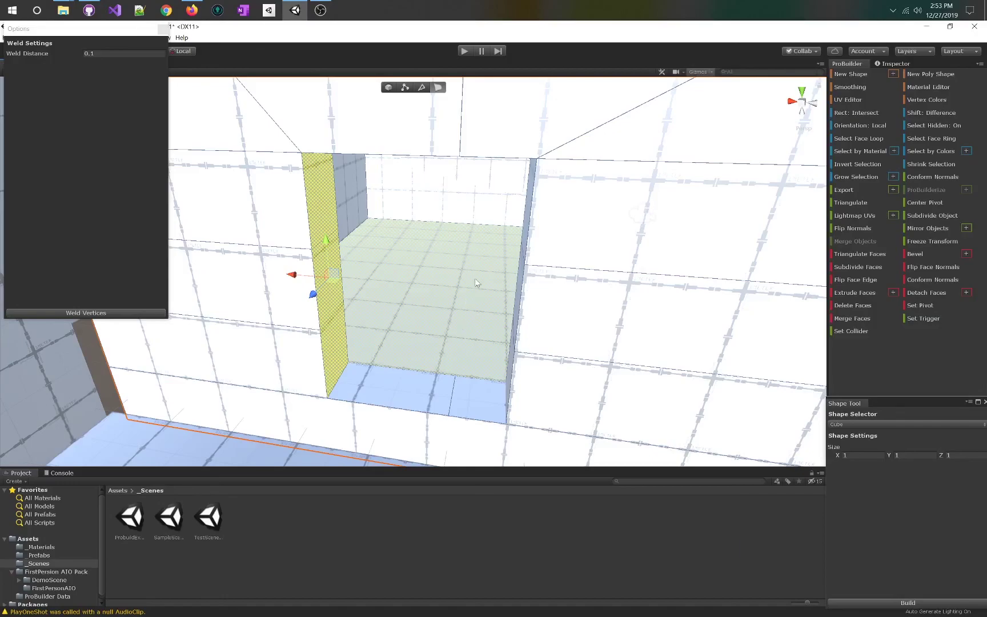
right_drag(458, 269, 471, 233)
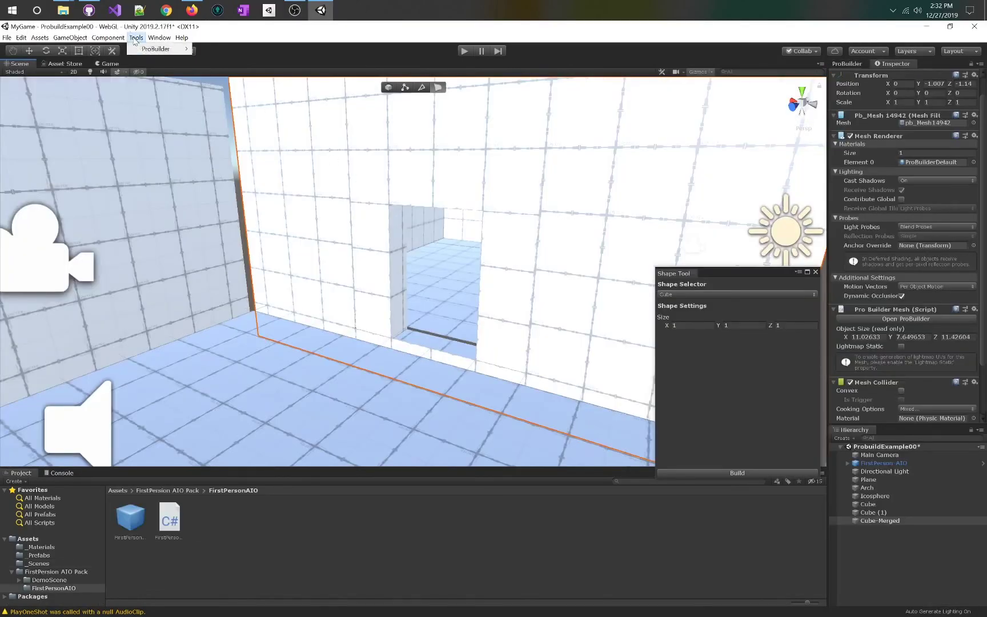
Create a new poly shape and outline a closed, irregular polygon with jagged notches along one side on the room's floor
click(152, 39)
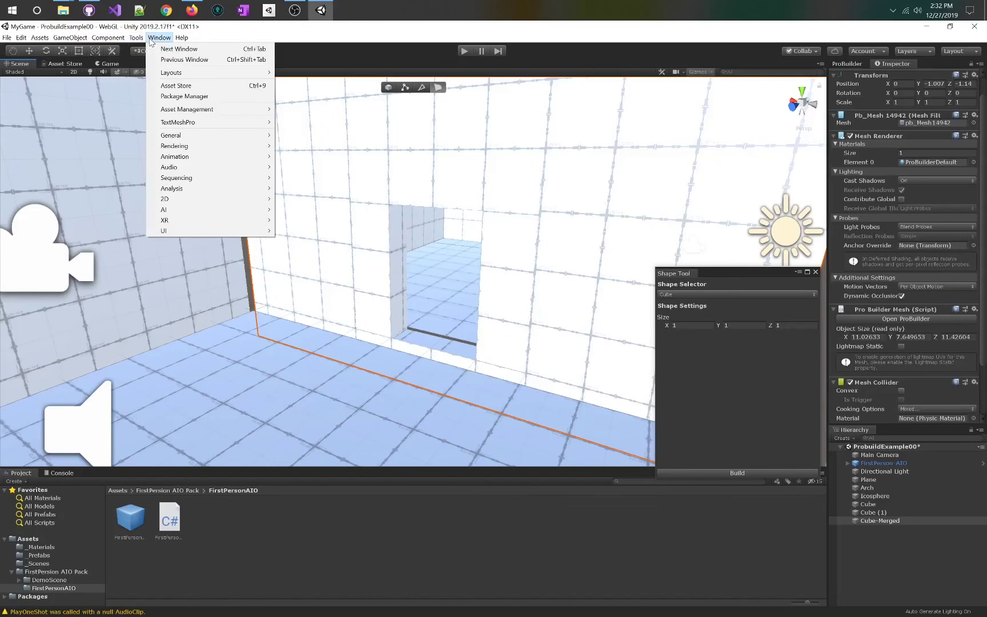
click(136, 38)
mouse_move(157, 48)
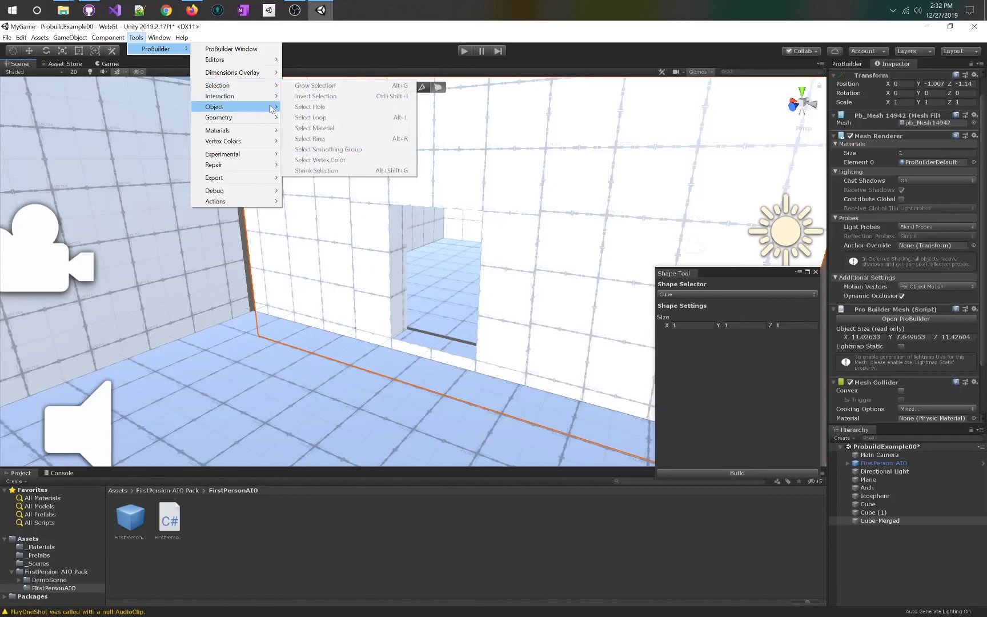
mouse_move(263, 60)
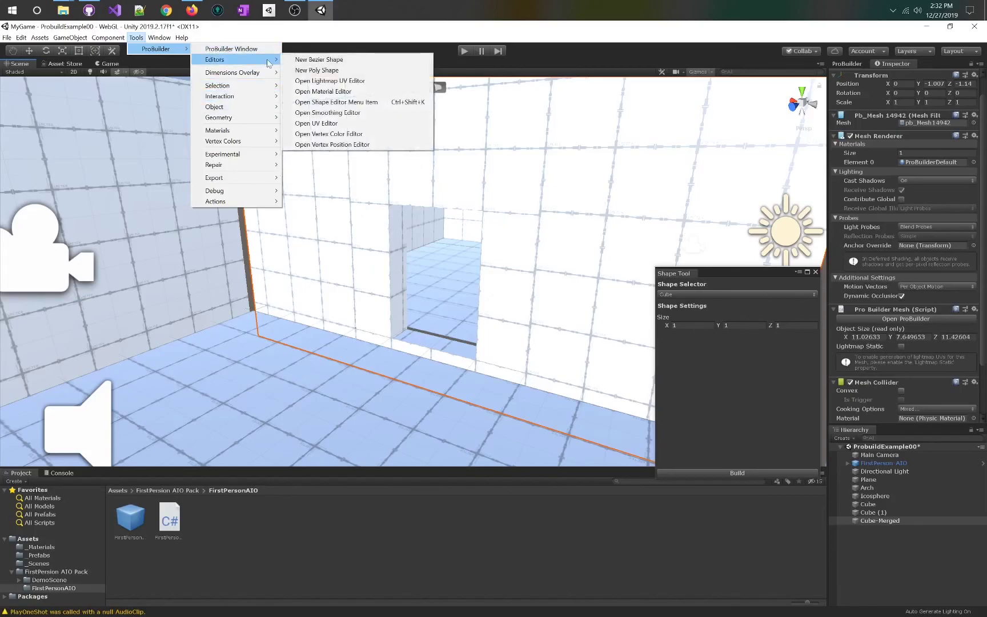
click(339, 71)
right_drag(403, 358, 451, 404)
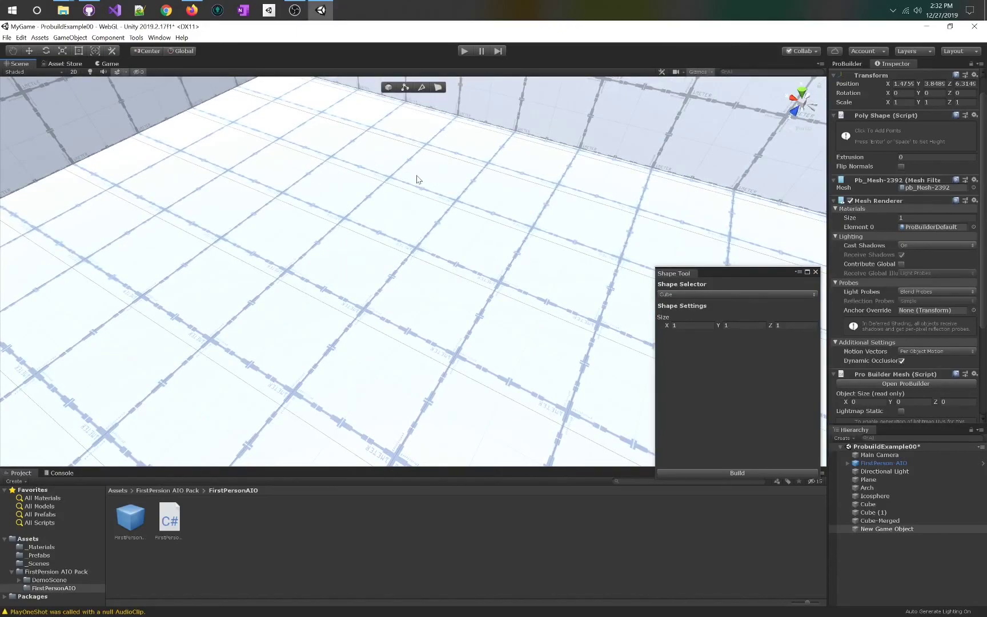
click(435, 149)
click(228, 186)
click(342, 280)
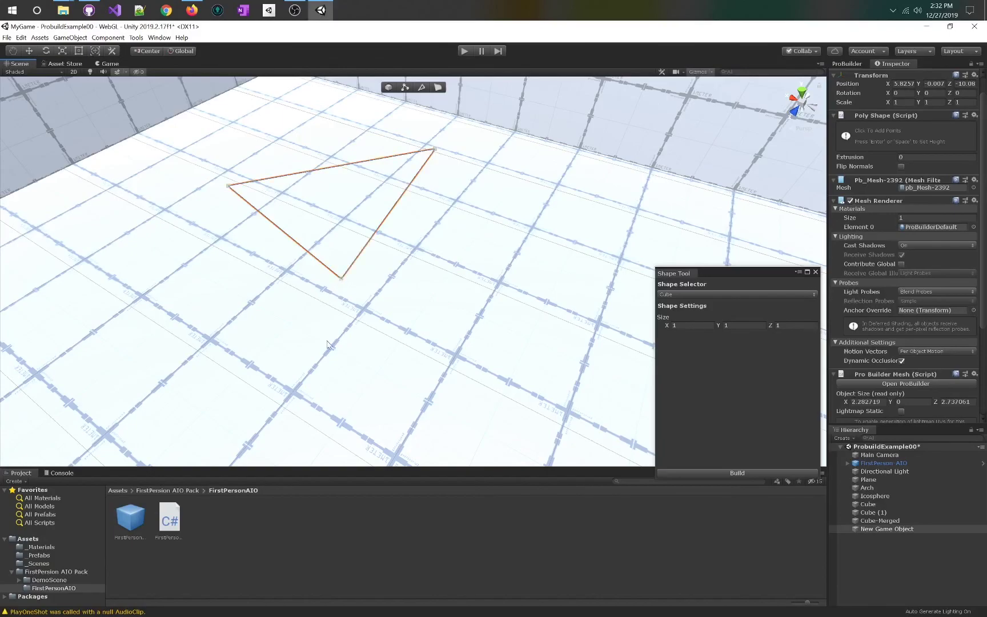
click(461, 370)
click(582, 292)
click(599, 197)
click(450, 209)
click(497, 173)
click(408, 183)
click(332, 213)
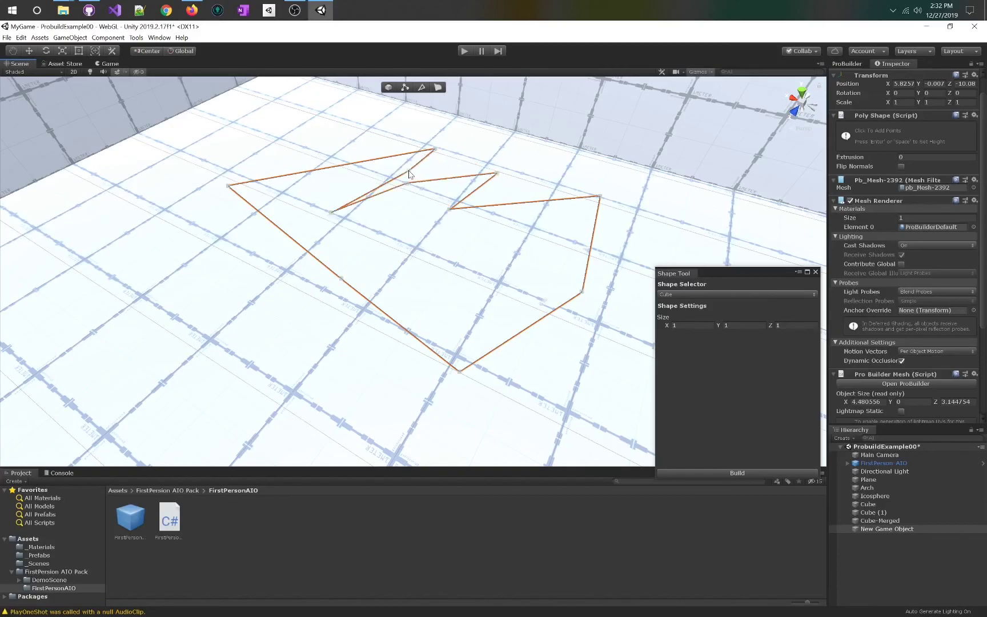
click(435, 151)
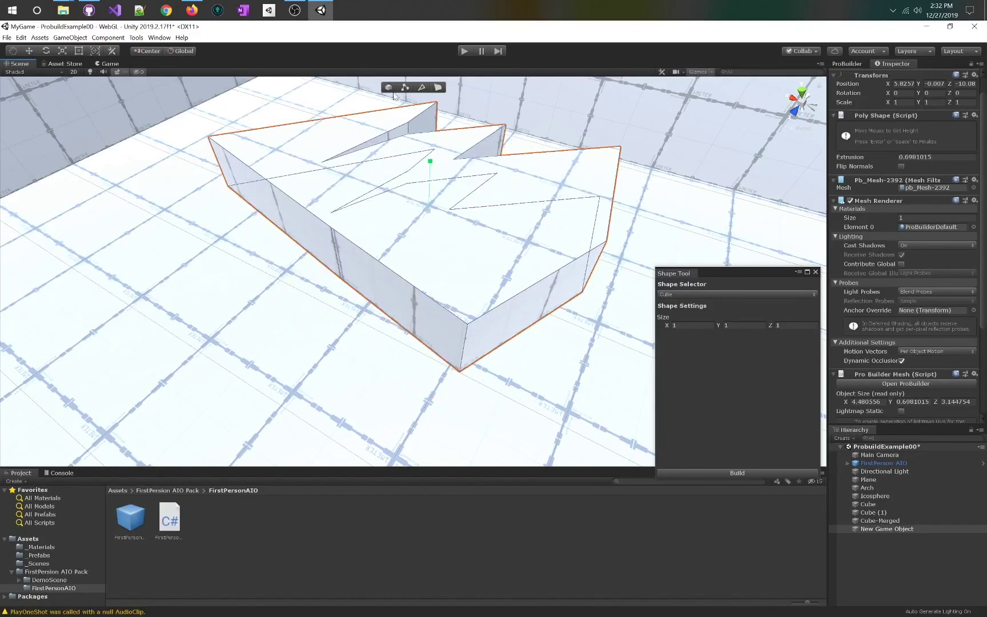
Finalize the poly shape with an extrusion height of about 0.93
key(Return)
key(s)
right_drag(404, 193, 404, 100)
click(454, 275)
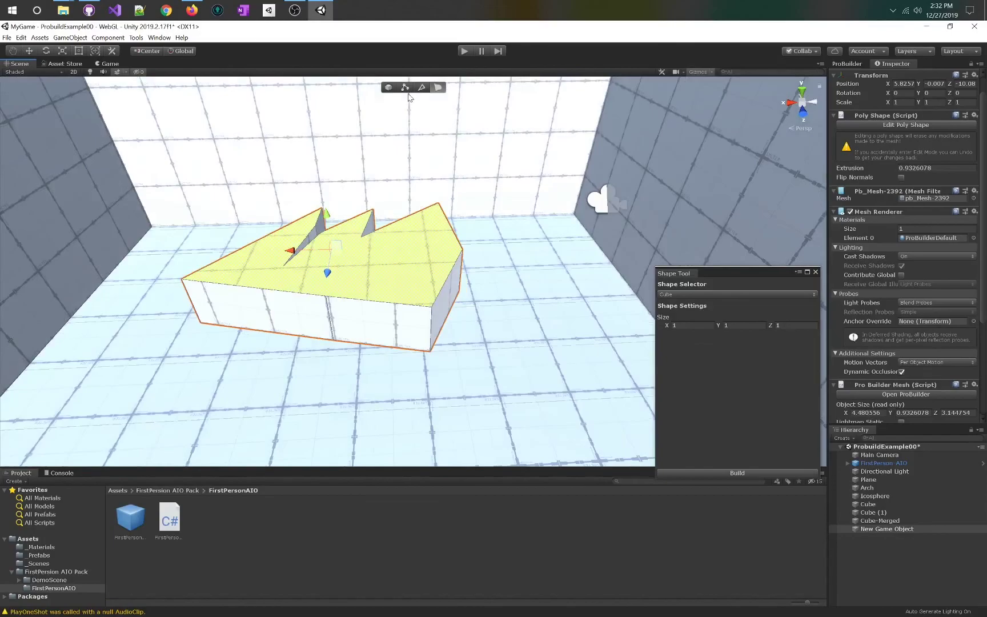
In face mode, select the poly shape's top face and raise it until the shape is about 1.02 high
click(406, 90)
right_drag(418, 194, 347, 233)
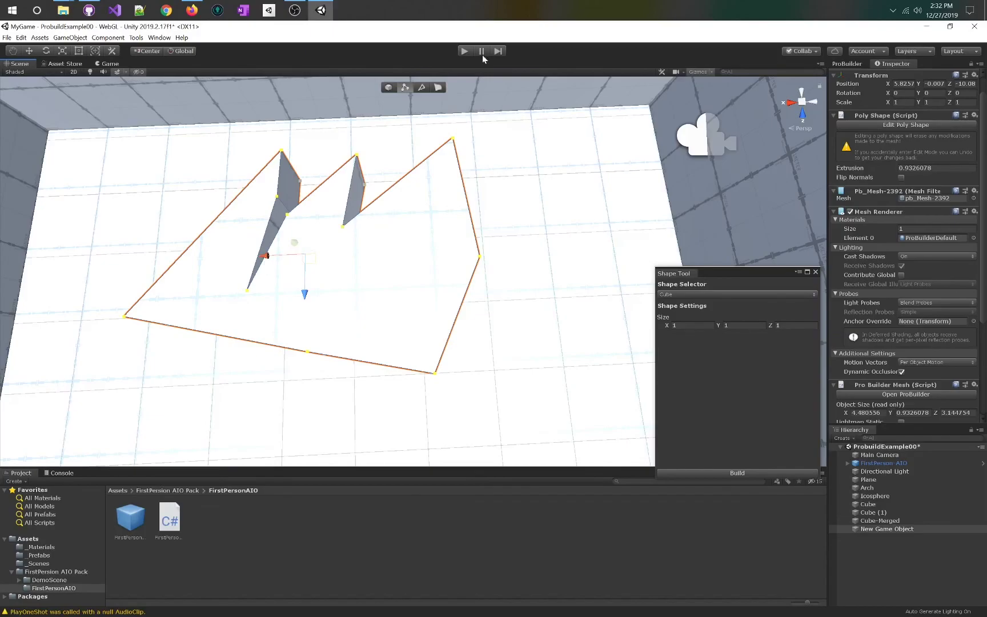
click(438, 88)
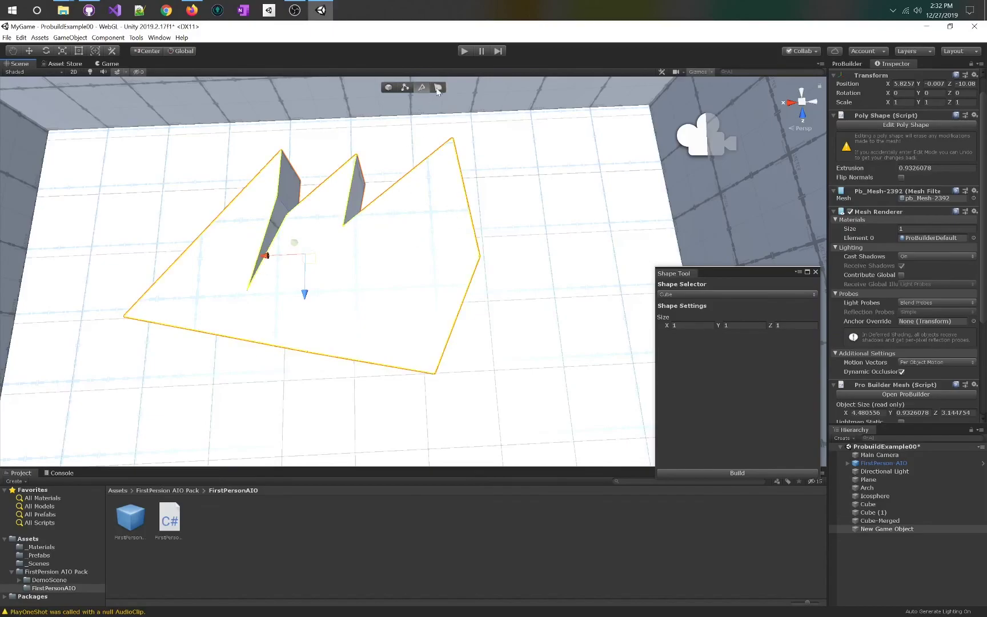
click(410, 268)
click(303, 290)
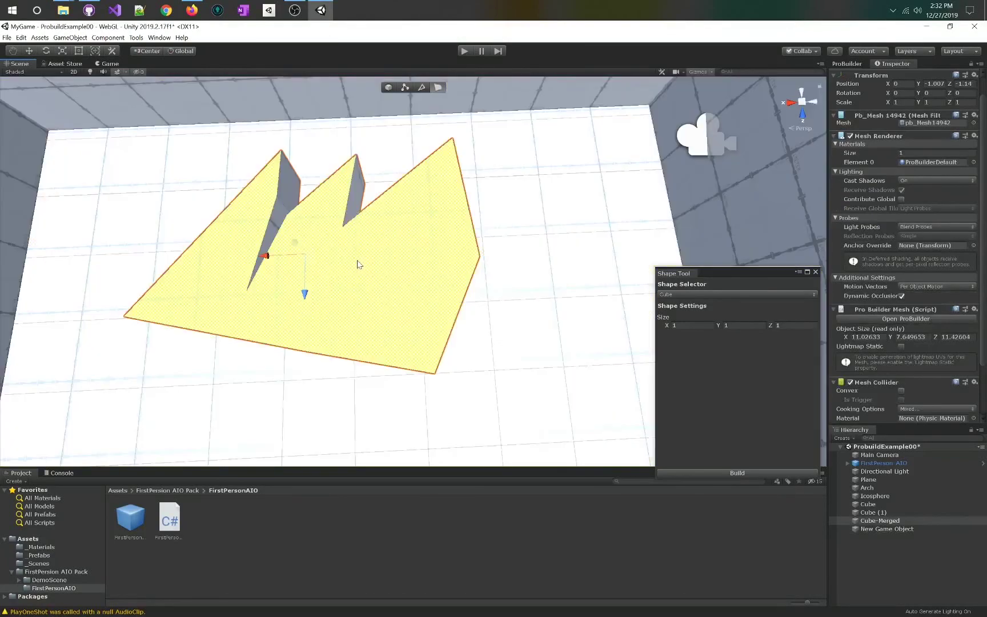
alt+drag(468, 233, 364, 227)
scroll(364, 227, up, 4)
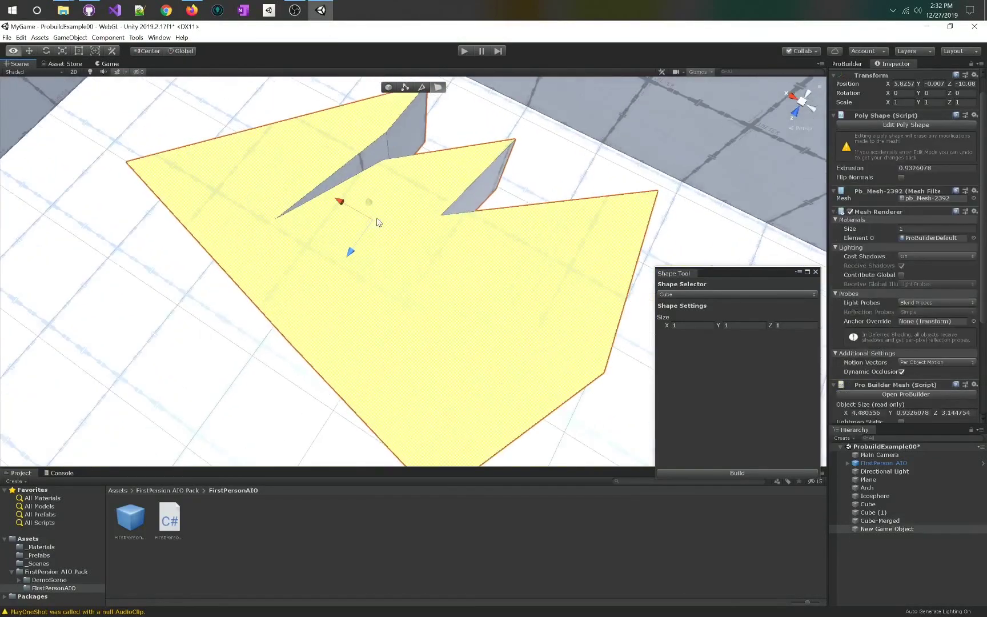
click(343, 241)
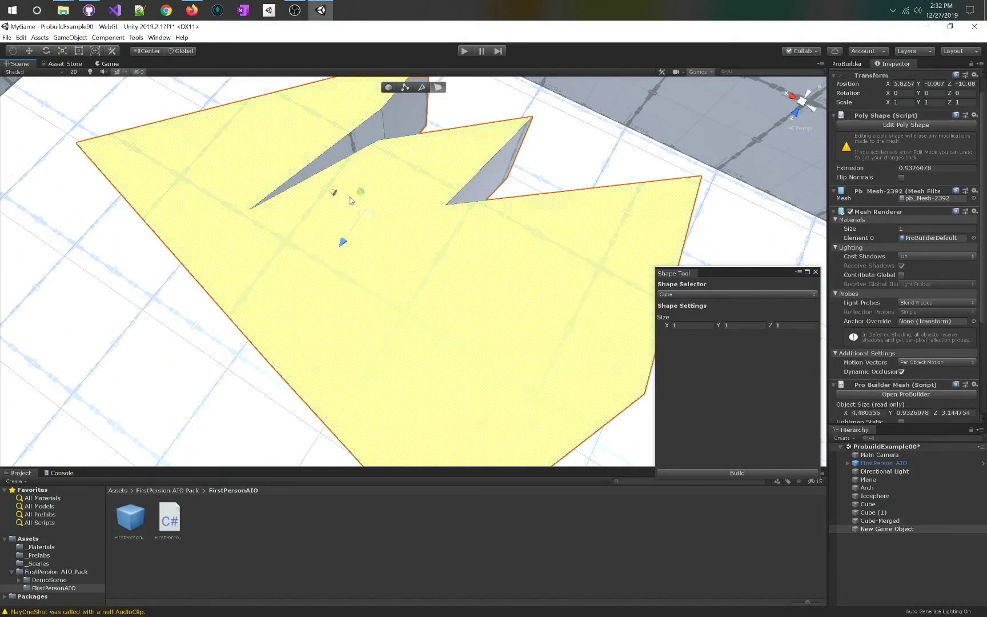
alt+drag(364, 191, 398, 321)
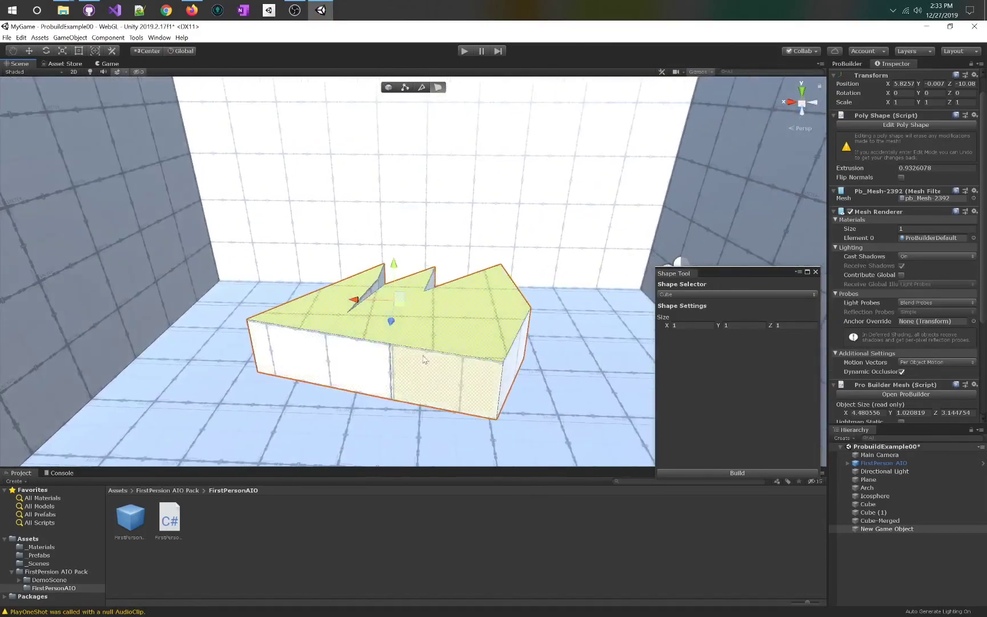
key(e)
drag(394, 277, 374, 151)
key(ctrl+z)
In object mode, rotate the poly shape upright to about 93° around X and move it up against the wall to about Y 4.75
click(389, 88)
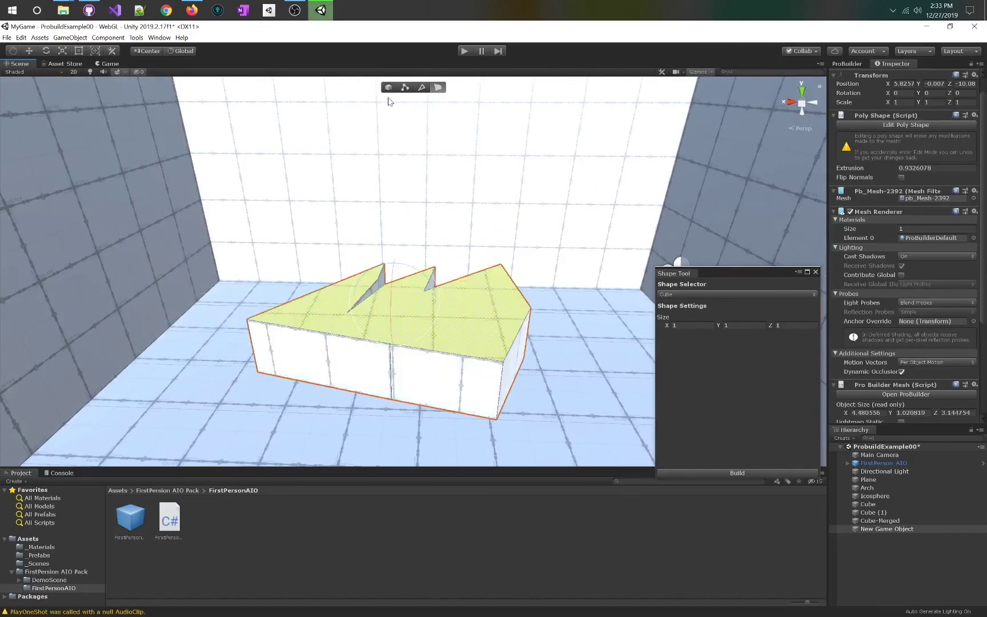
drag(392, 322, 385, 209)
key(w)
right_drag(385, 209, 462, 303)
drag(502, 336, 521, 320)
drag(550, 275, 536, 222)
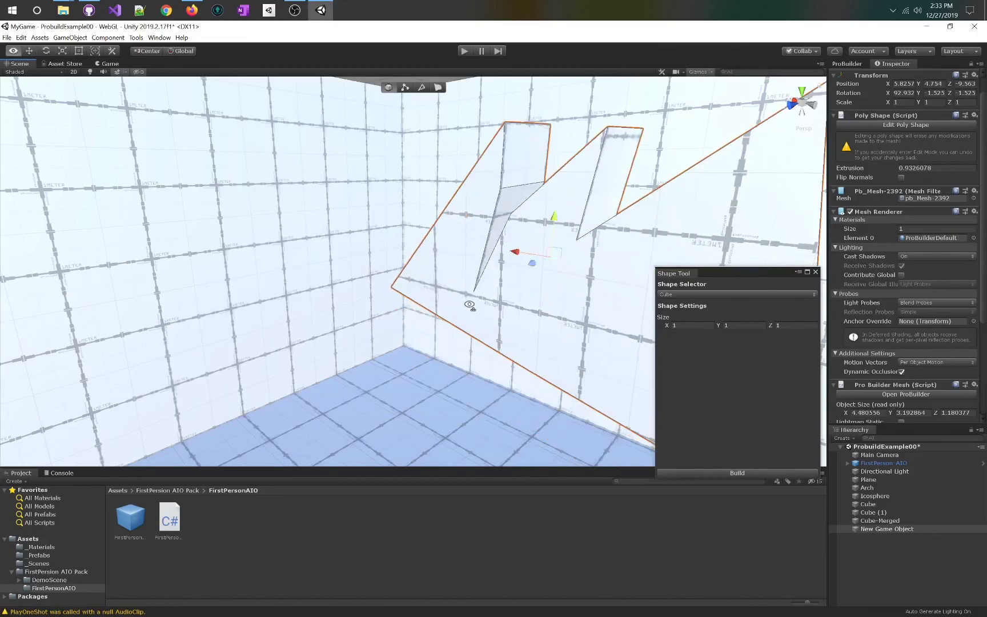
right_drag(468, 301, 462, 296)
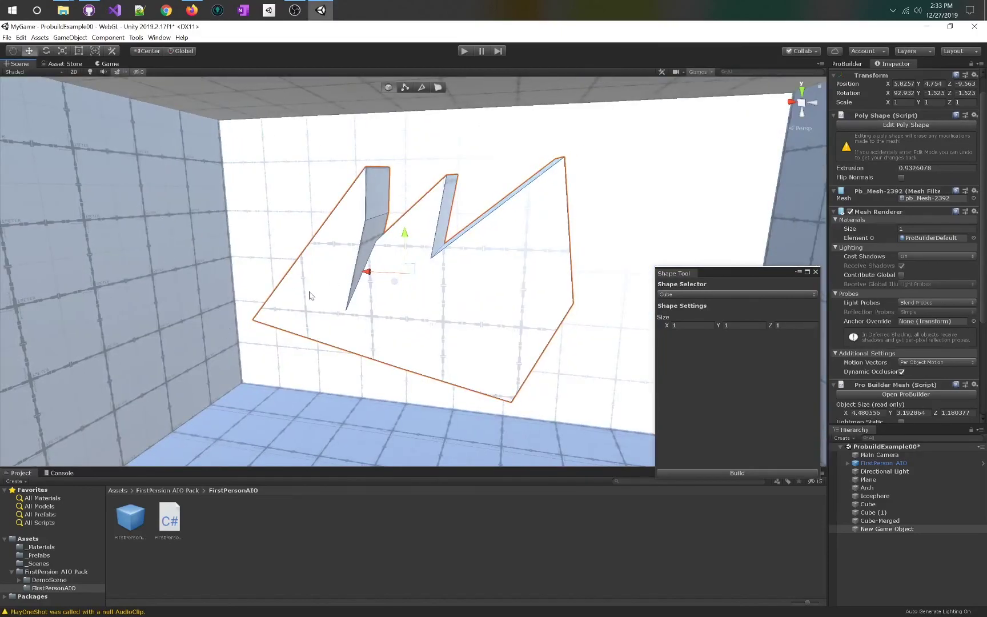
Add a new Bezier shape to the room
click(159, 38)
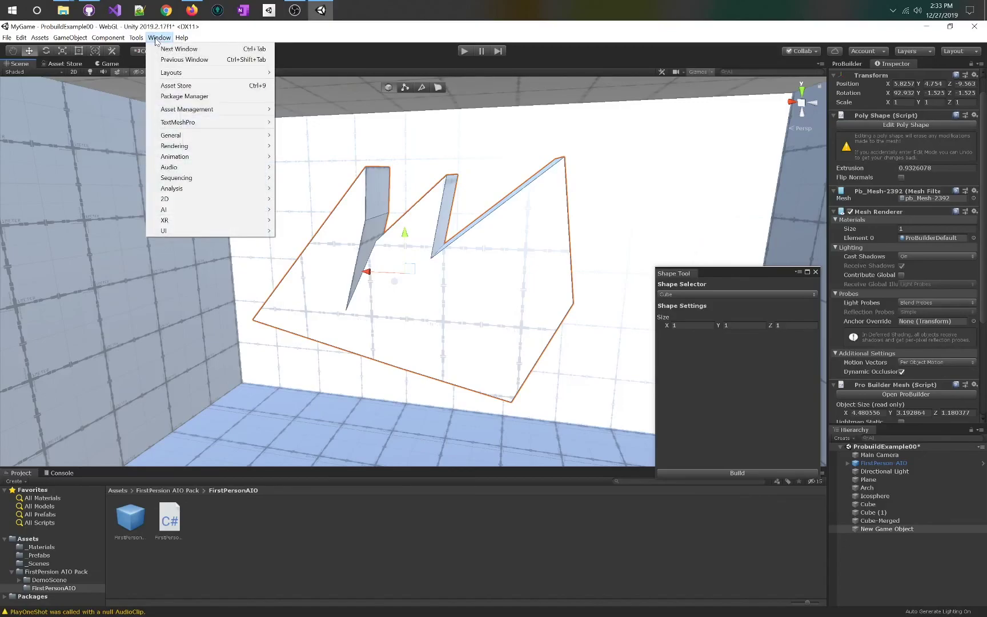
click(157, 38)
click(136, 38)
mouse_move(147, 50)
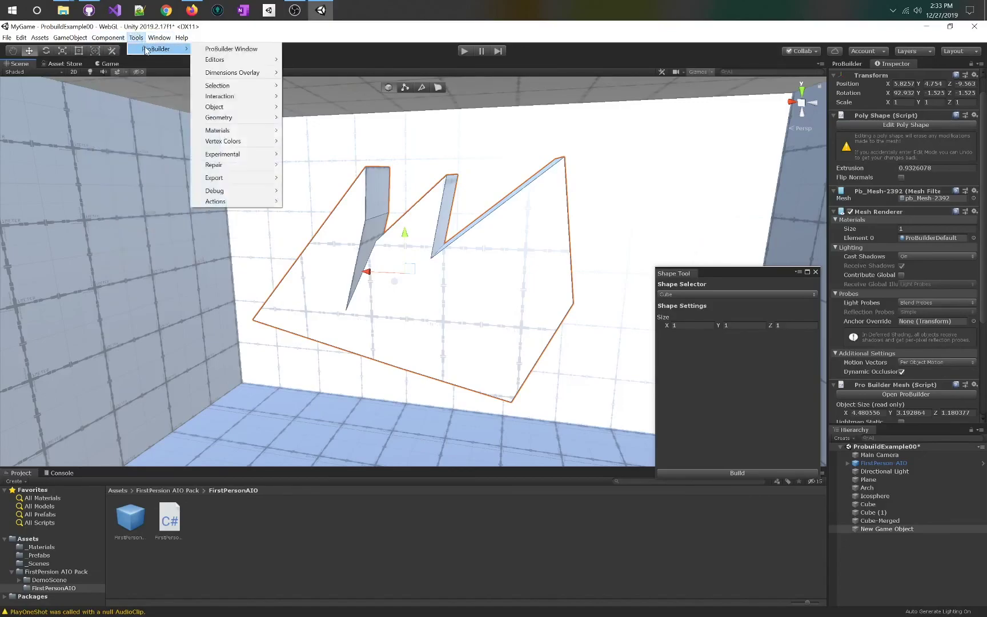
mouse_move(254, 59)
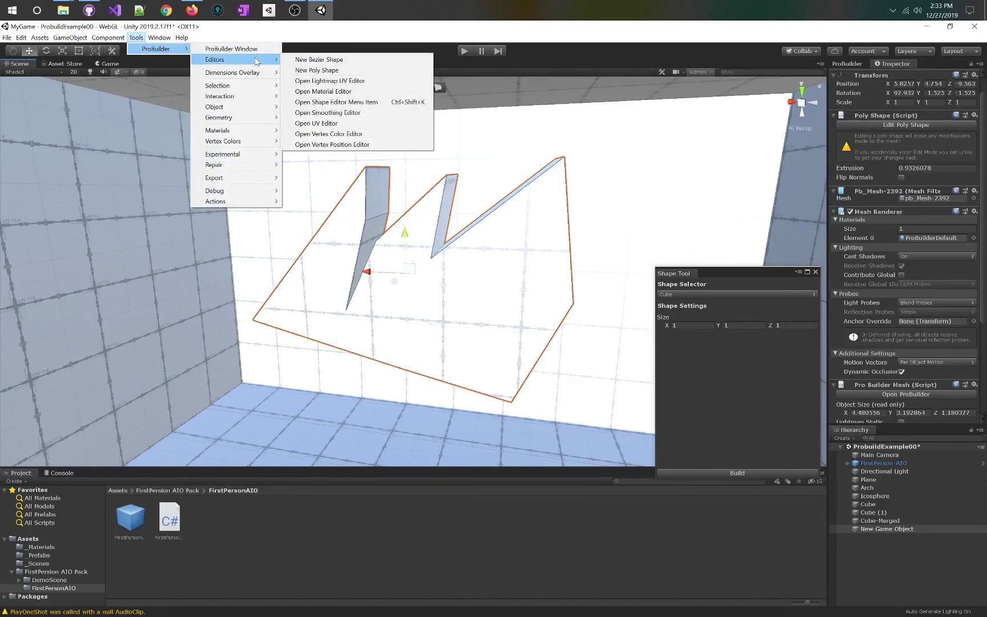
click(317, 62)
right_drag(289, 231, 314, 272)
right_drag(462, 279, 319, 274)
right_drag(300, 229, 389, 272)
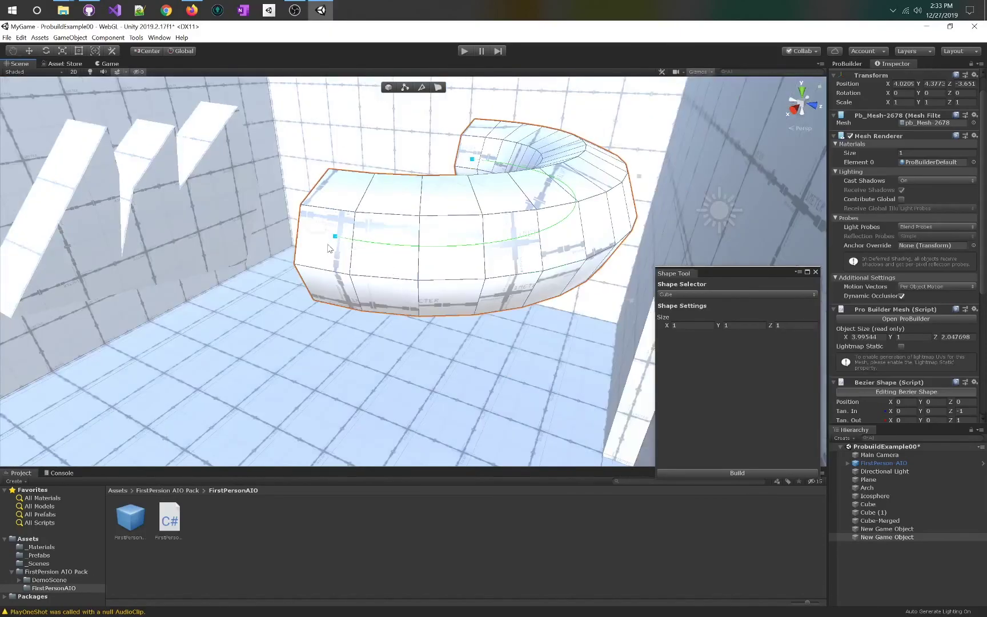
Reshape the Bezier tube by moving one end control point far across the room, stretching it to about 8.7 along Z
drag(336, 236, 192, 390)
right_drag(343, 230, 409, 285)
key(f)
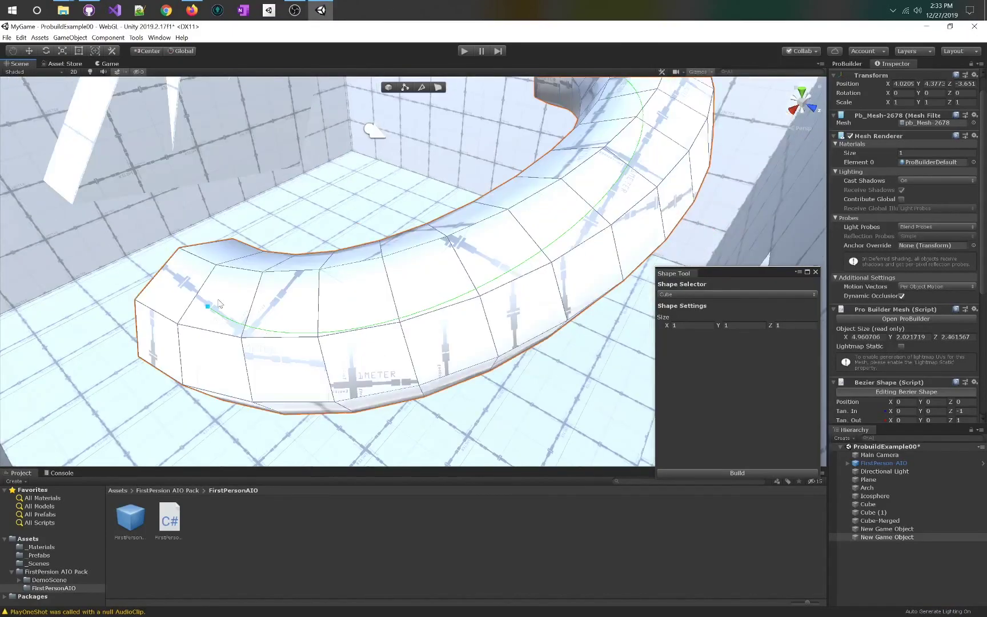
drag(208, 307, 869, 161)
right_drag(870, 165, 481, 136)
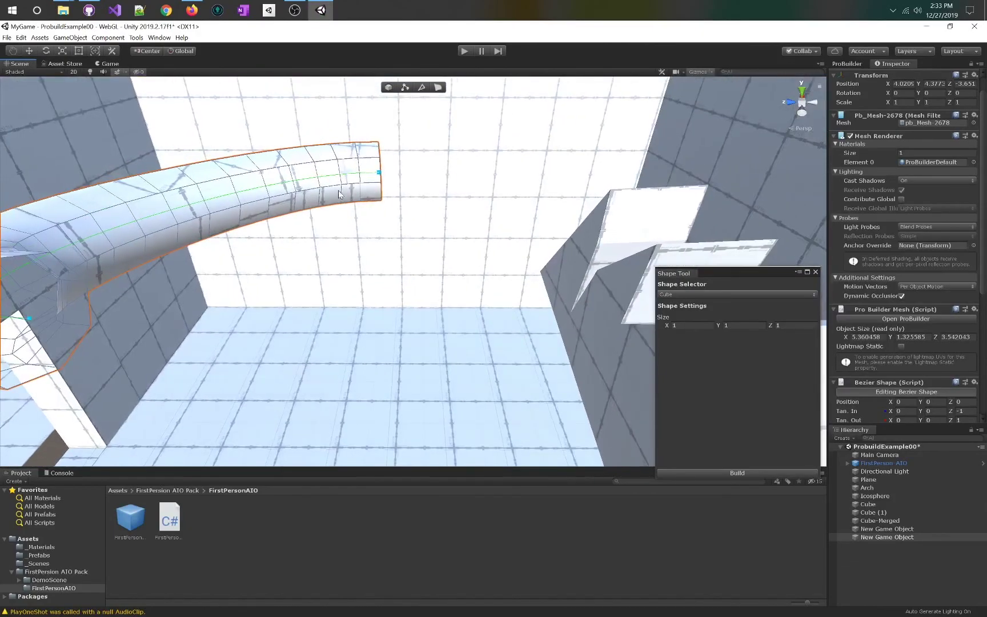
drag(379, 177, 709, 112)
scroll(268, 246, down, 5)
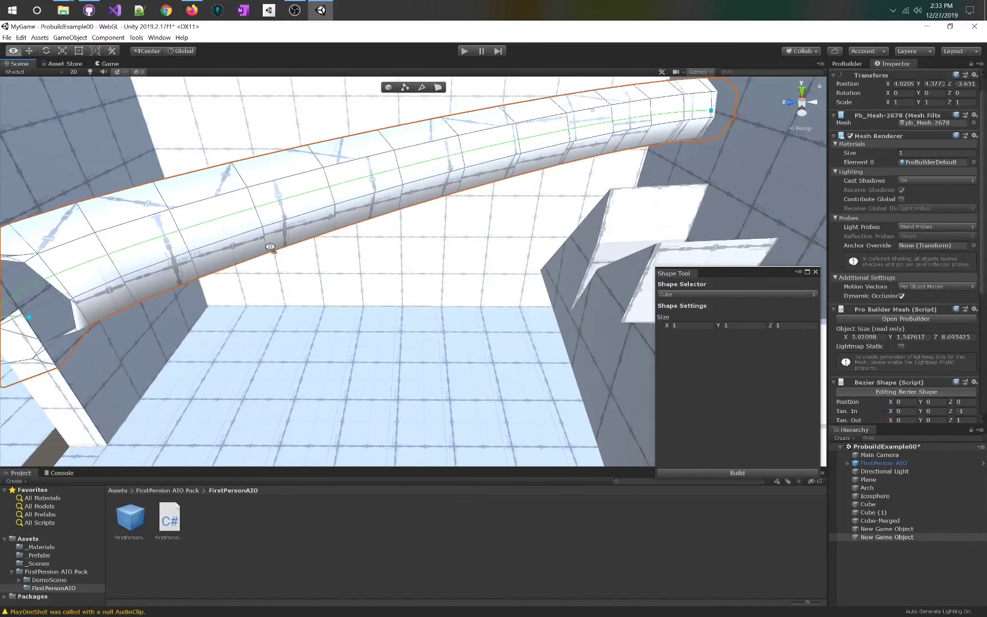
Move the Bezier tube's opposite end control point to about X 2.02, Z -4.45
click(239, 311)
drag(238, 313, 605, 213)
right_drag(335, 262, 356, 262)
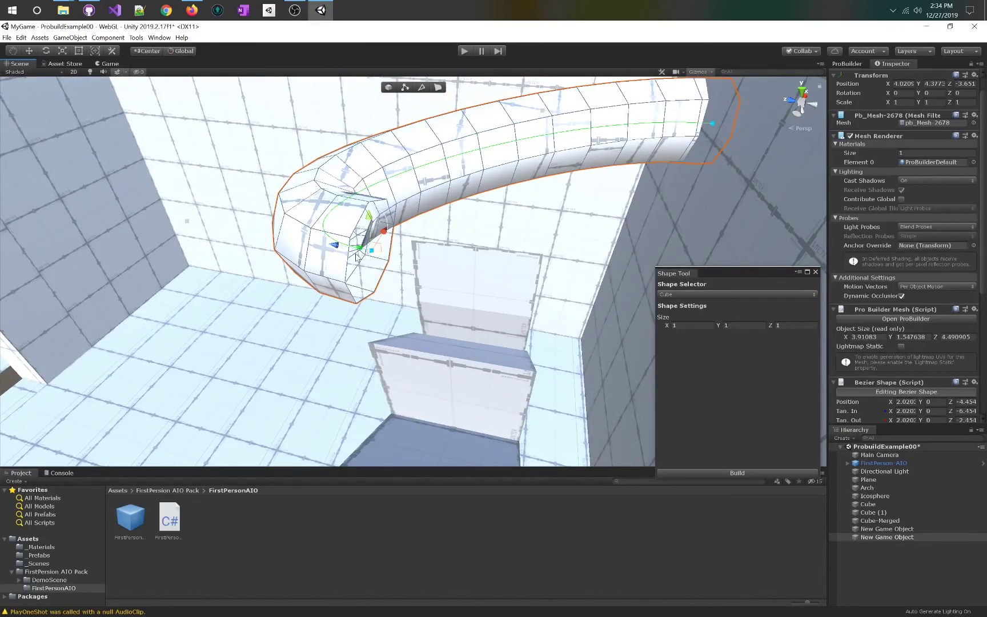
scroll(243, 250, up, 3)
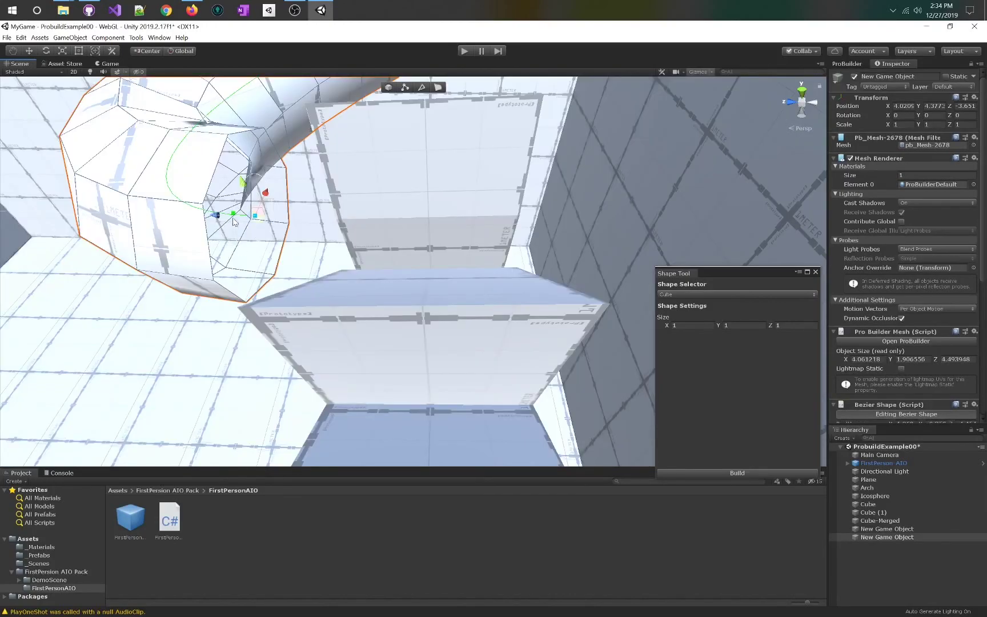
Reselect the Bezier tube and pull its middle control points outward, stretching it to about 5.5 × 2.9 × 6.1
click(261, 222)
click(256, 219)
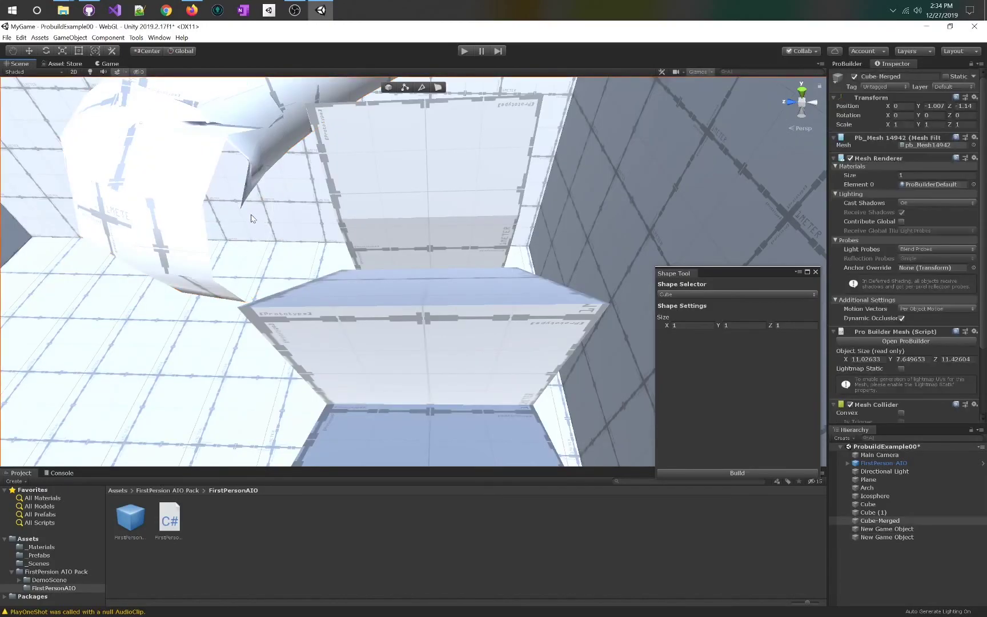
click(147, 204)
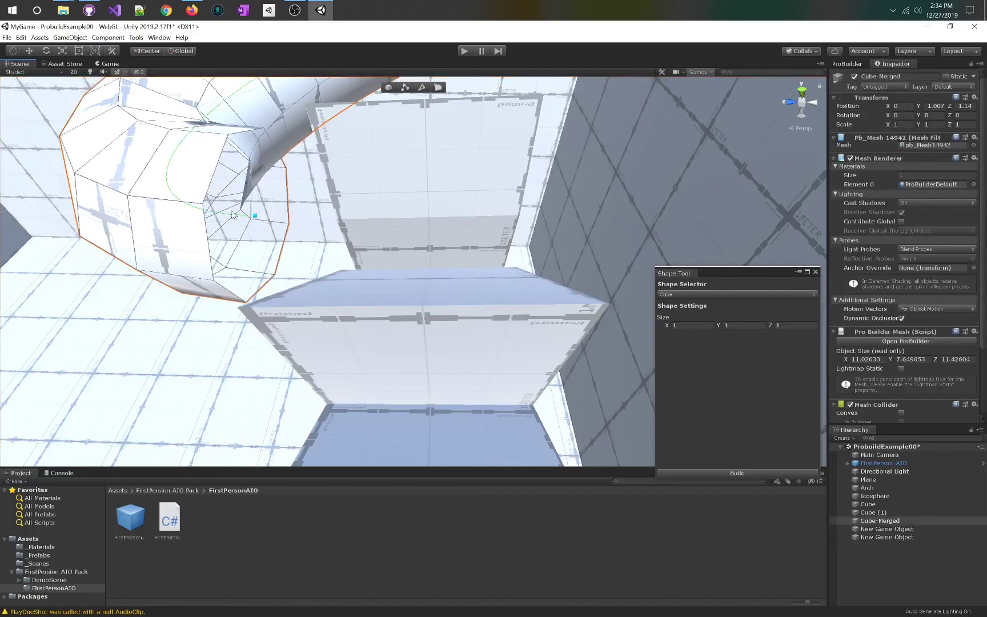
alt+drag(254, 219, 405, 182)
click(495, 109)
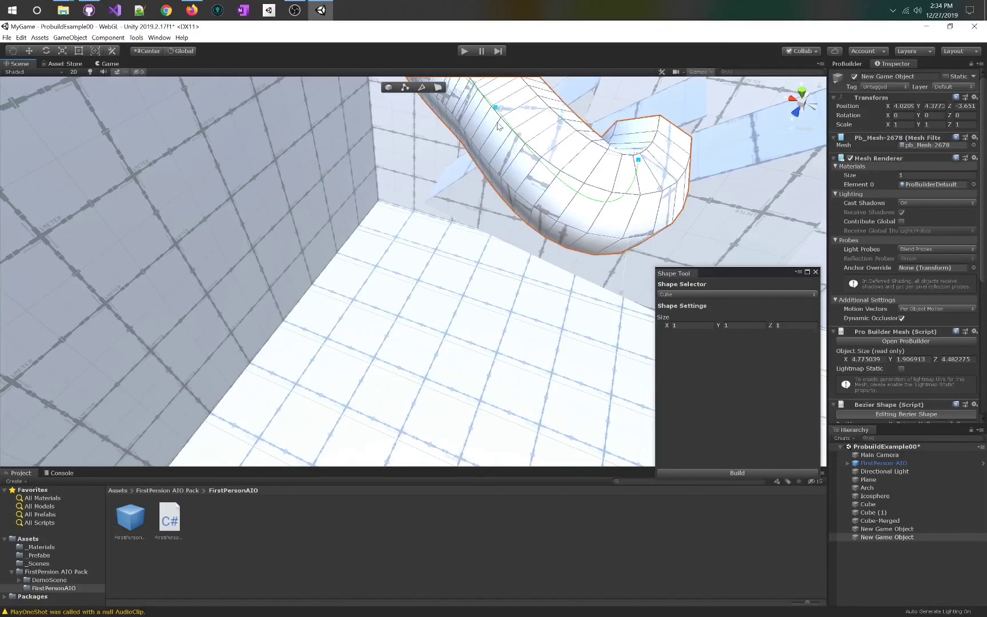
drag(498, 114, 271, 302)
drag(328, 136, 256, 140)
Move the Bezier tube's two middle control points to soften the bend, bringing its size to about 5.1 × 2.1 × 5.6
alt+drag(401, 199, 372, 213)
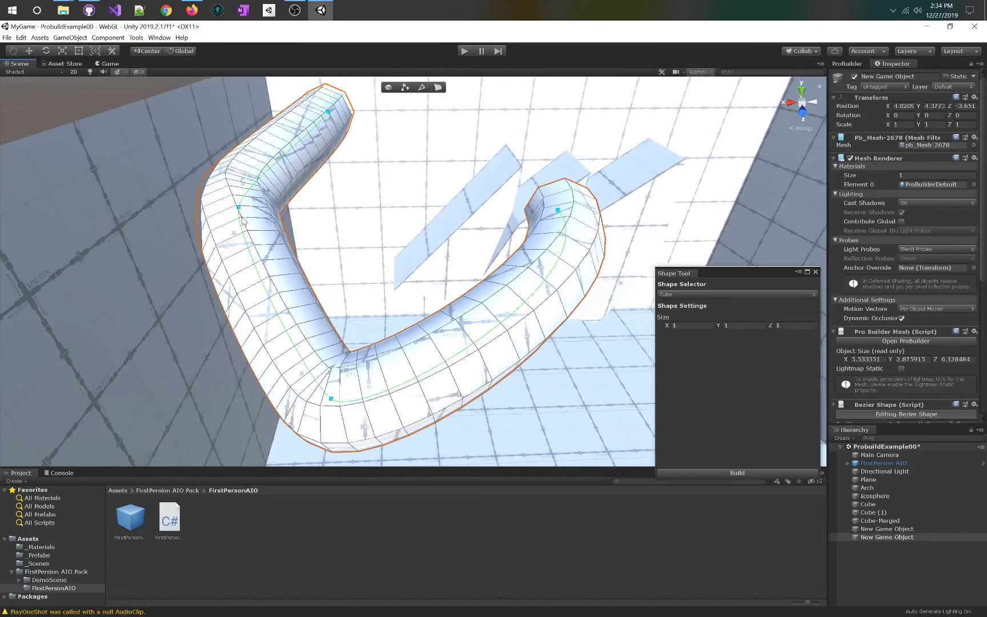
drag(243, 217, 302, 342)
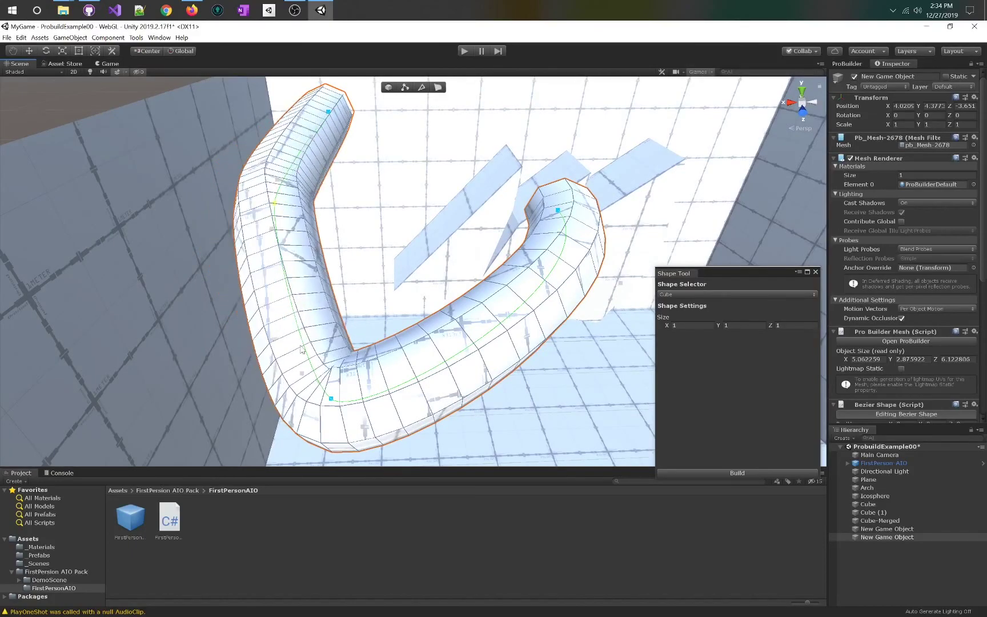
drag(336, 393, 362, 311)
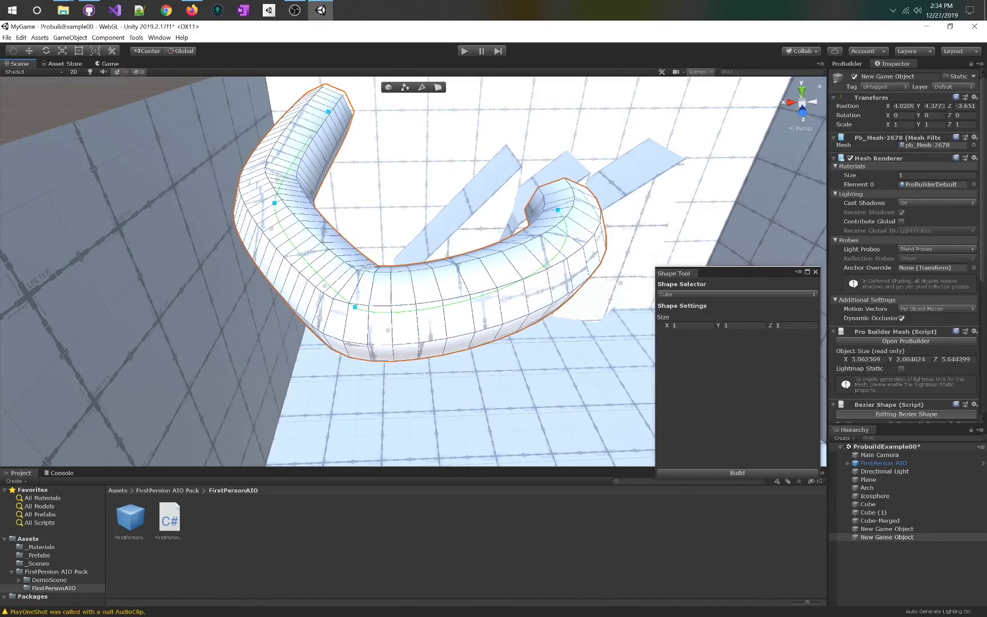
Select the Bezier tube's lower bend control point and switch it to the first of the three tangent modes
click(848, 64)
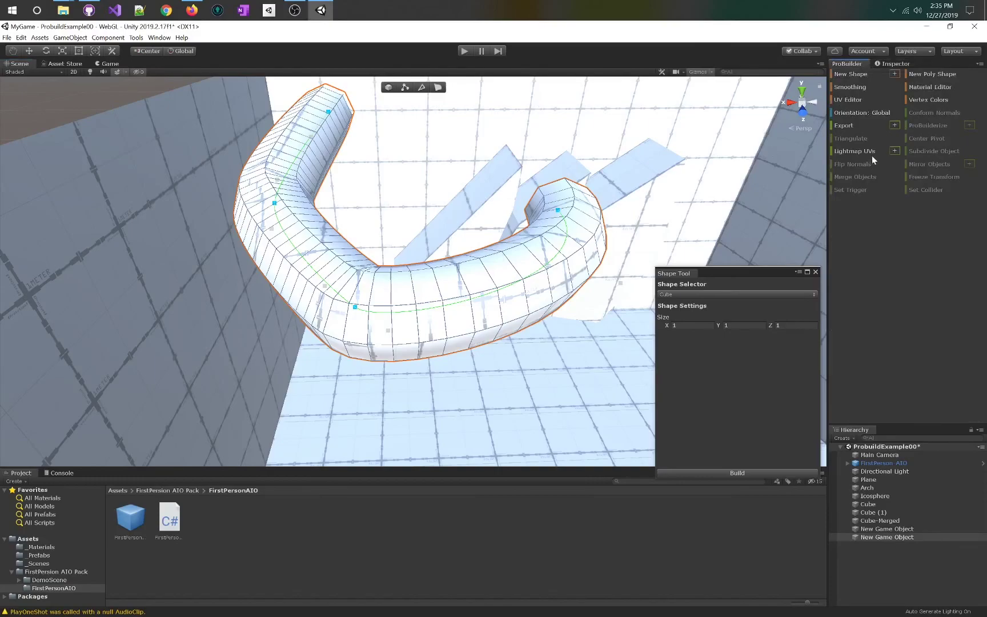
right_drag(495, 275, 435, 286)
click(110, 284)
click(896, 64)
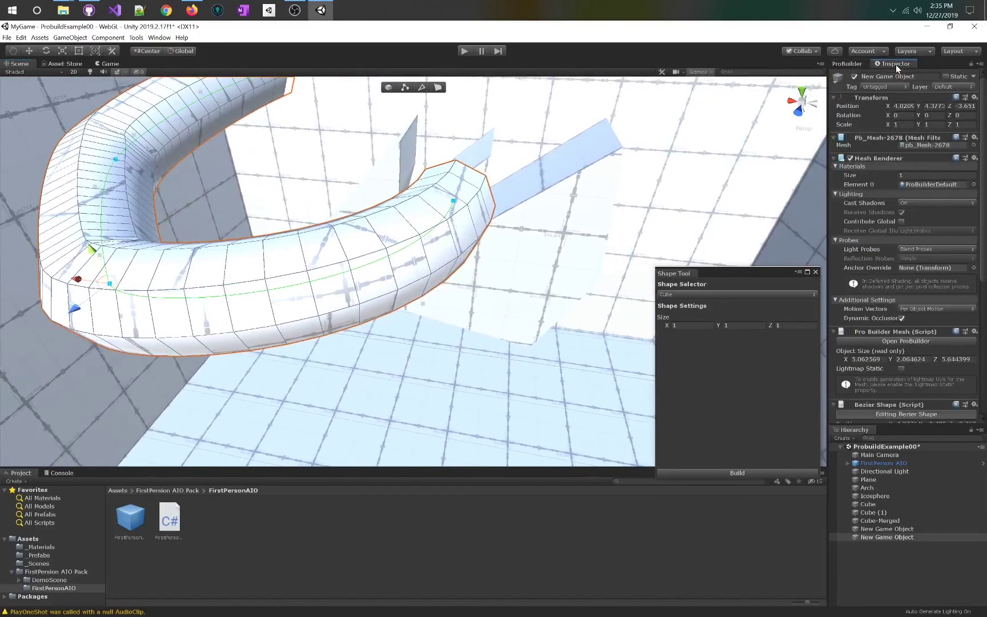
scroll(931, 317, down, 5)
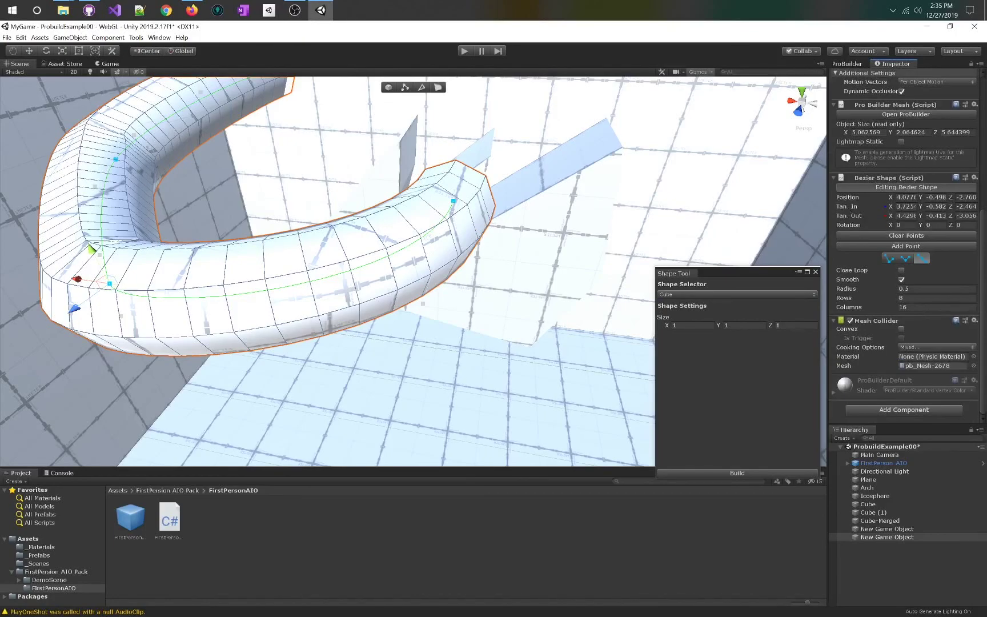
click(905, 258)
click(890, 259)
Try closing the Bezier tube into a loop, and reopen it
alt+drag(438, 142, 888, 306)
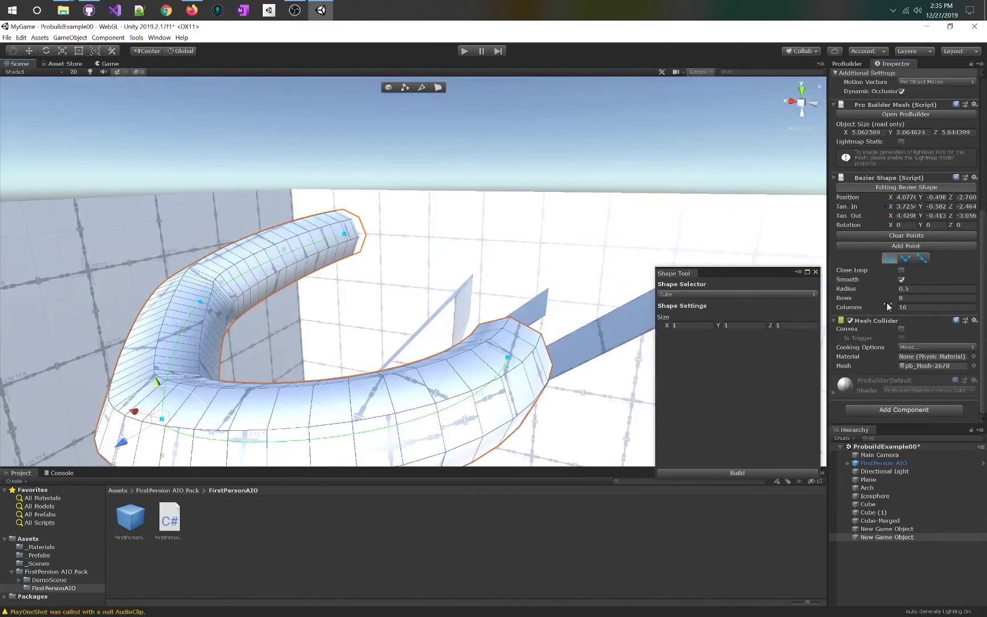
click(902, 271)
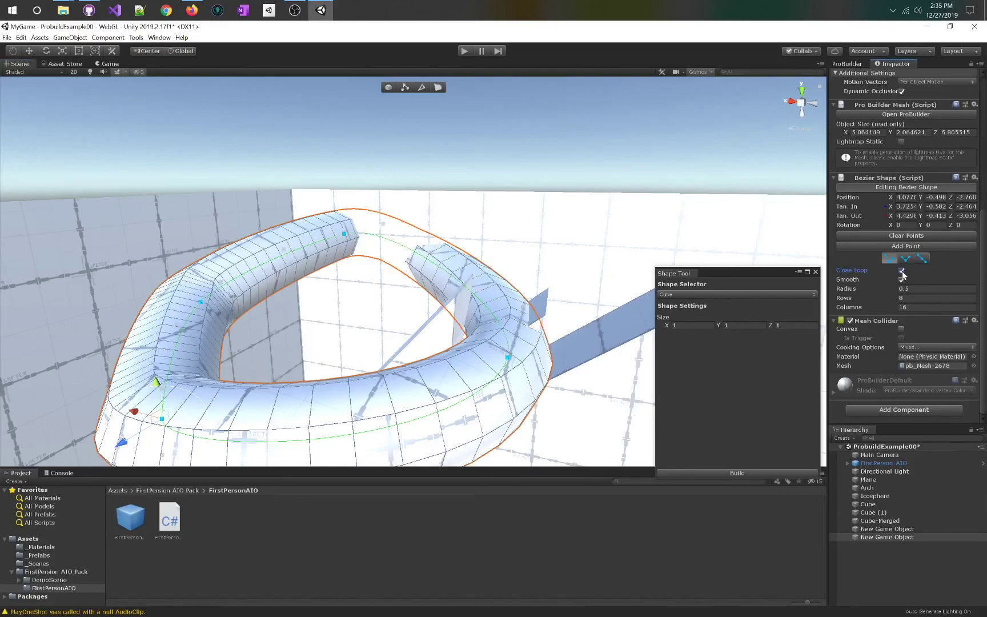
click(902, 271)
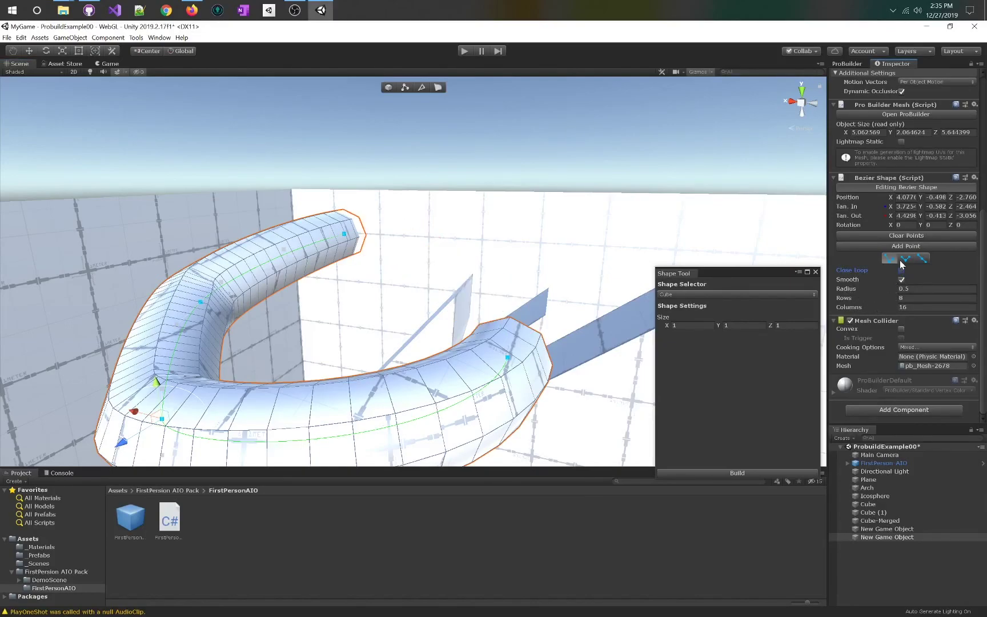
Move the Shape Tool window clear of the scene view
alt+drag(434, 256, 357, 153)
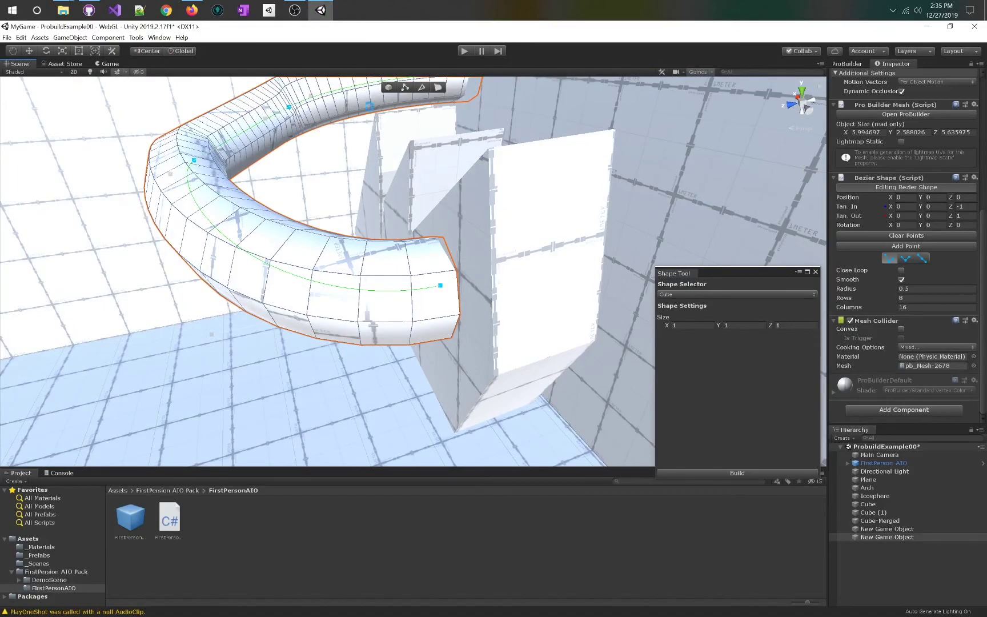
alt+drag(298, 163, 396, 143)
drag(728, 274, 892, 409)
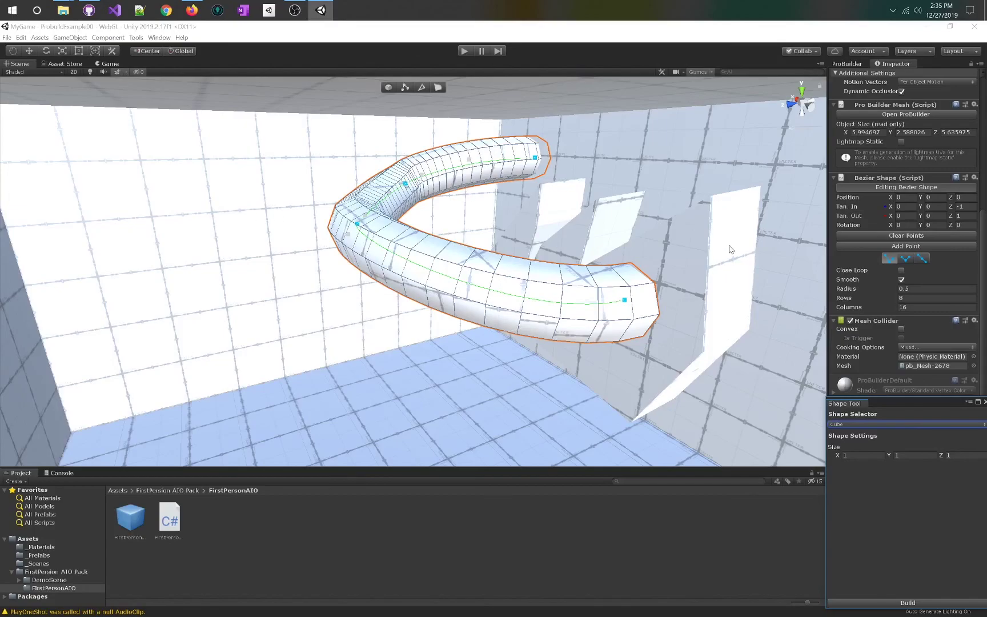
Select the poly shape on the wall and pick its upper outer corner vertex in vertex mode
click(720, 279)
click(404, 88)
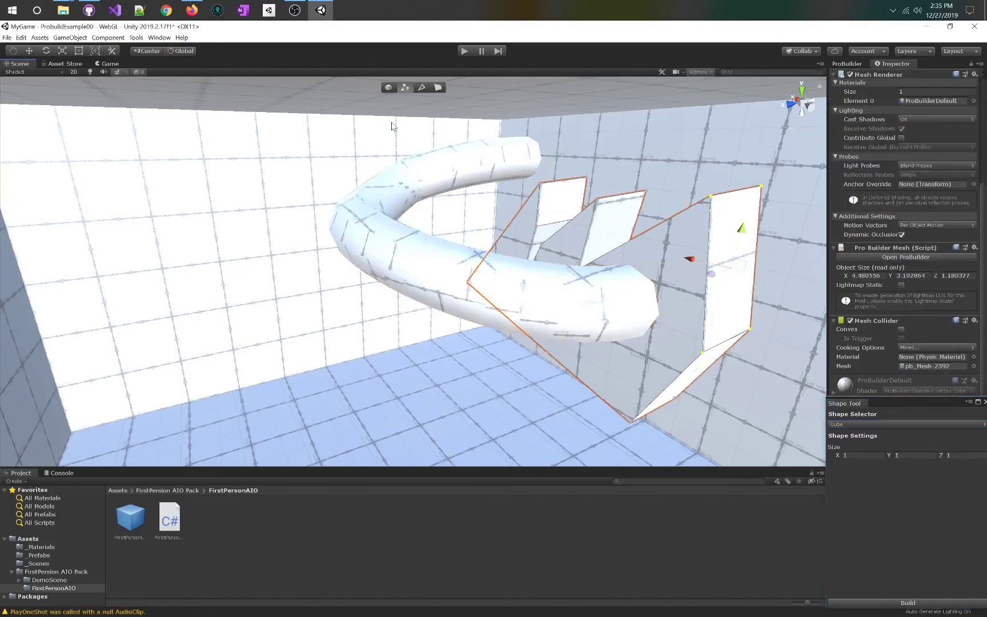
click(761, 187)
click(350, 382)
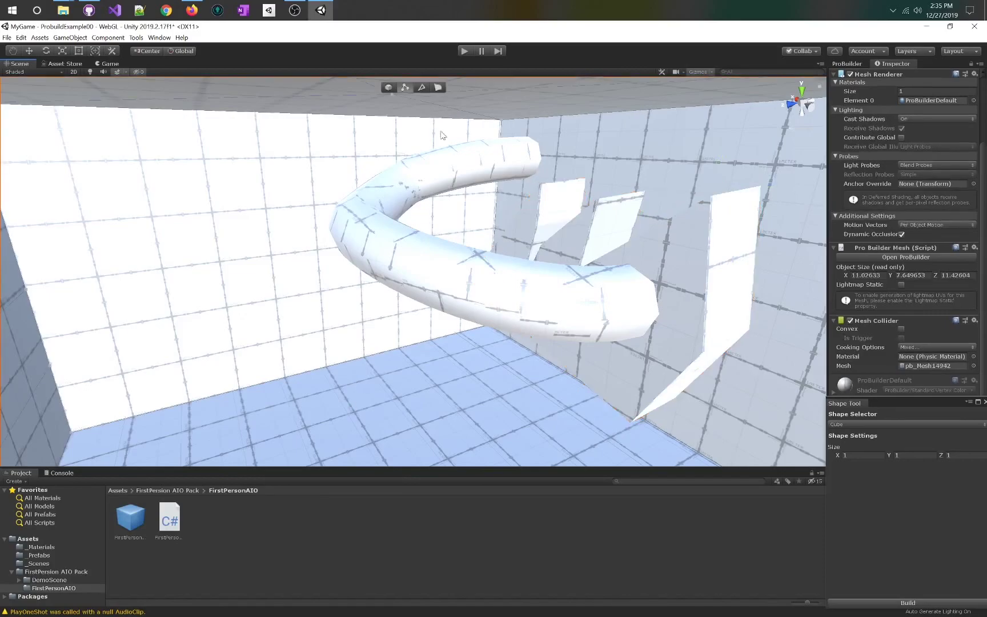
Select the room's floor face and apply a blue vertex color preset to it
right_drag(423, 377, 352, 311)
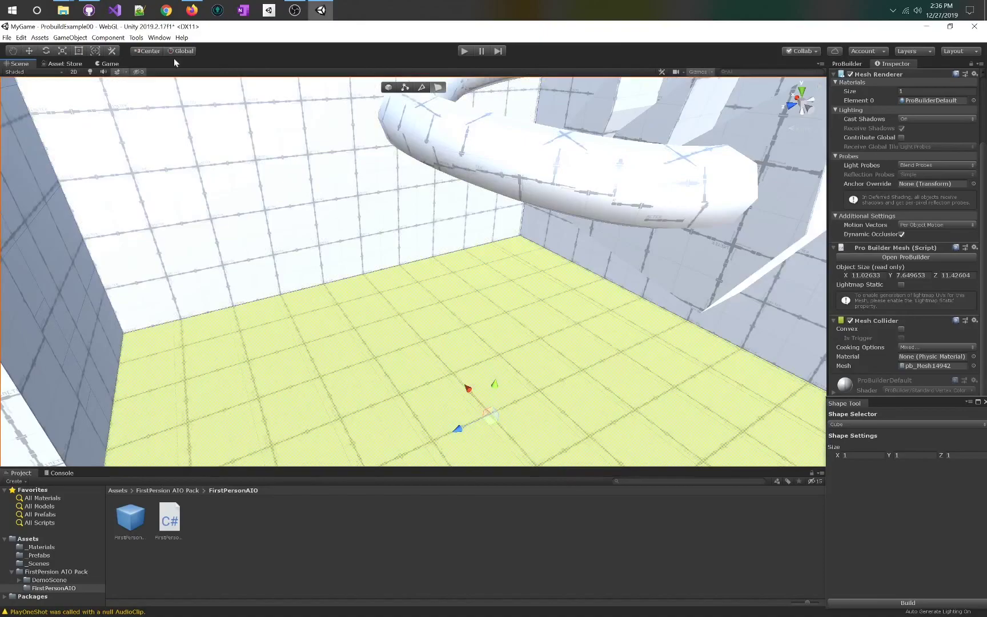
click(136, 37)
mouse_move(157, 48)
mouse_move(256, 60)
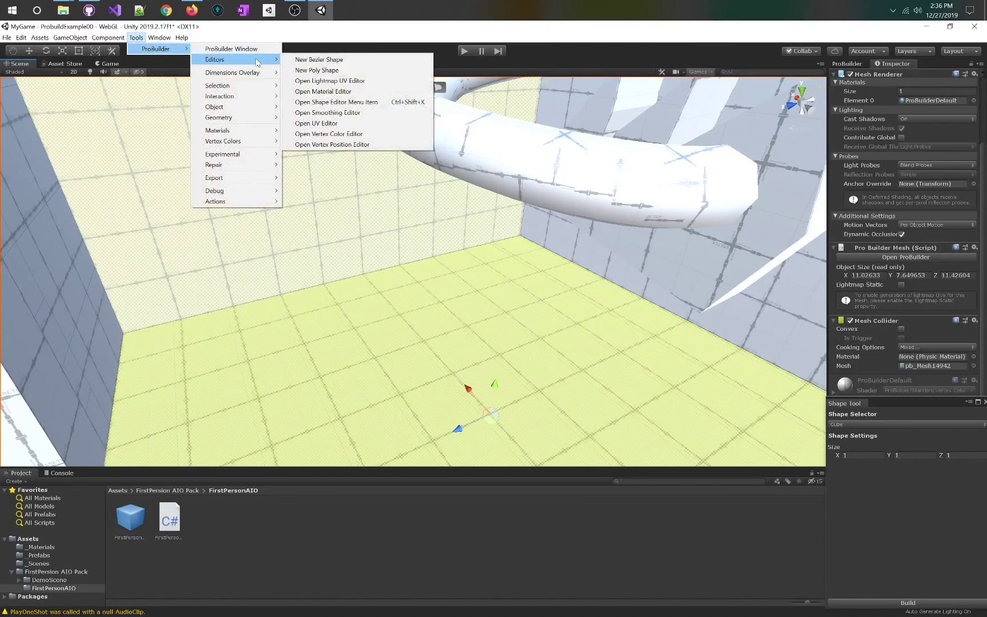
mouse_move(250, 112)
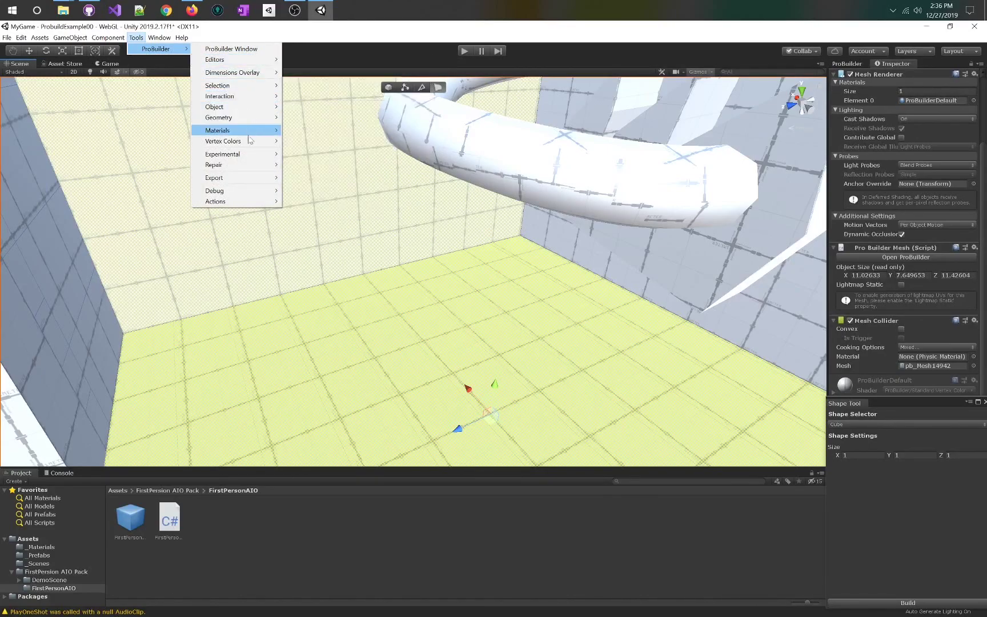
mouse_move(252, 141)
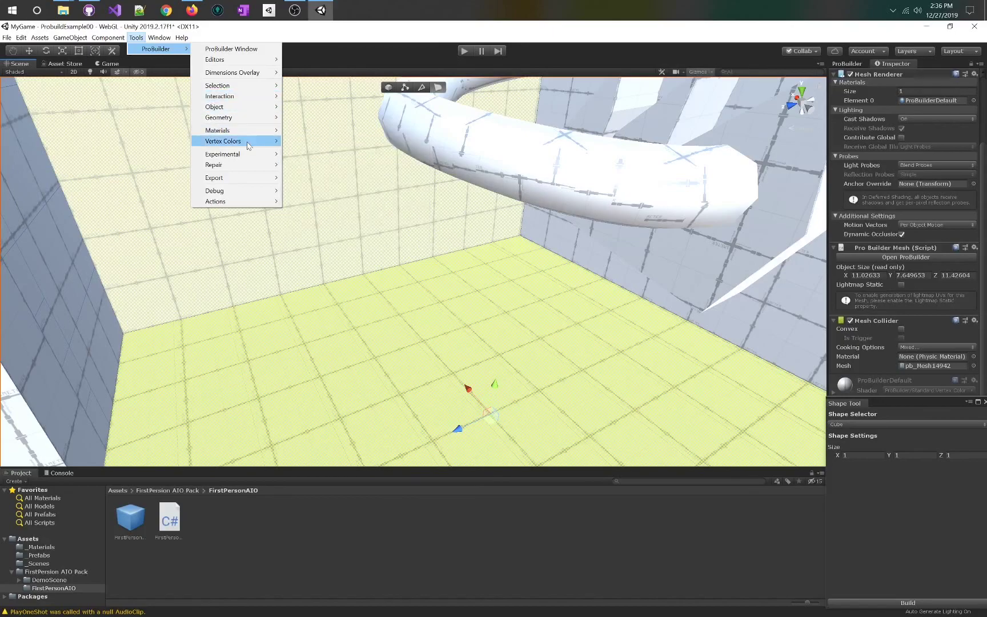
click(336, 141)
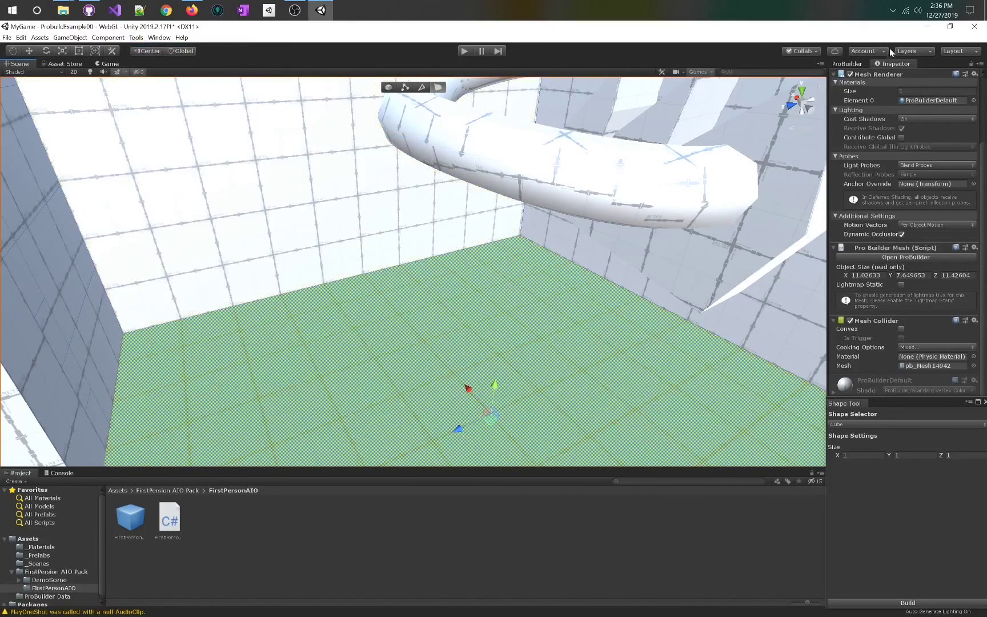
Using the Vertex Colors palette, color the wall beside the floor magenta and the wall behind the poly shape orange
click(860, 64)
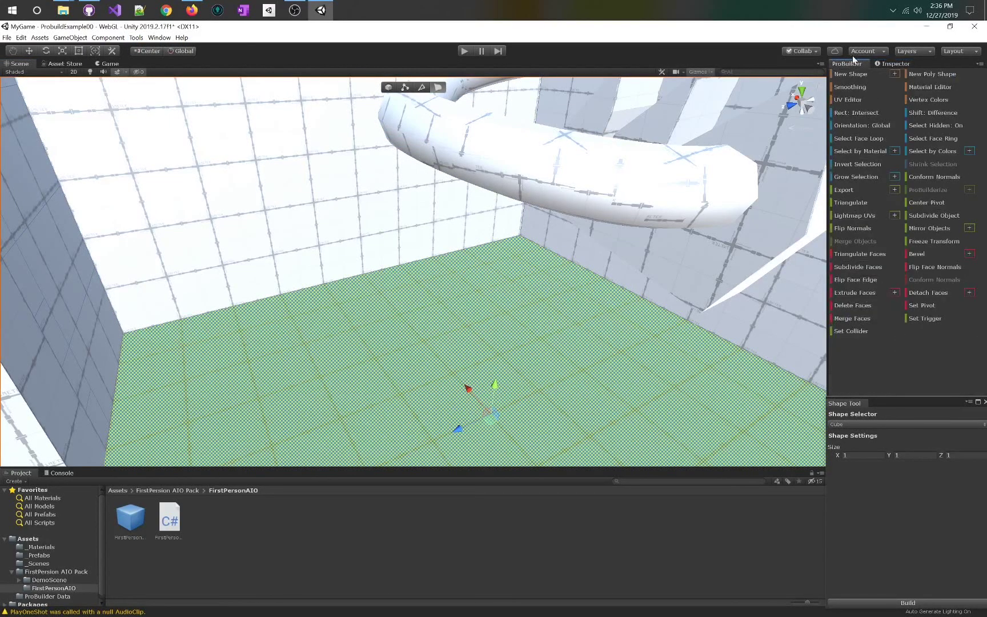
click(929, 100)
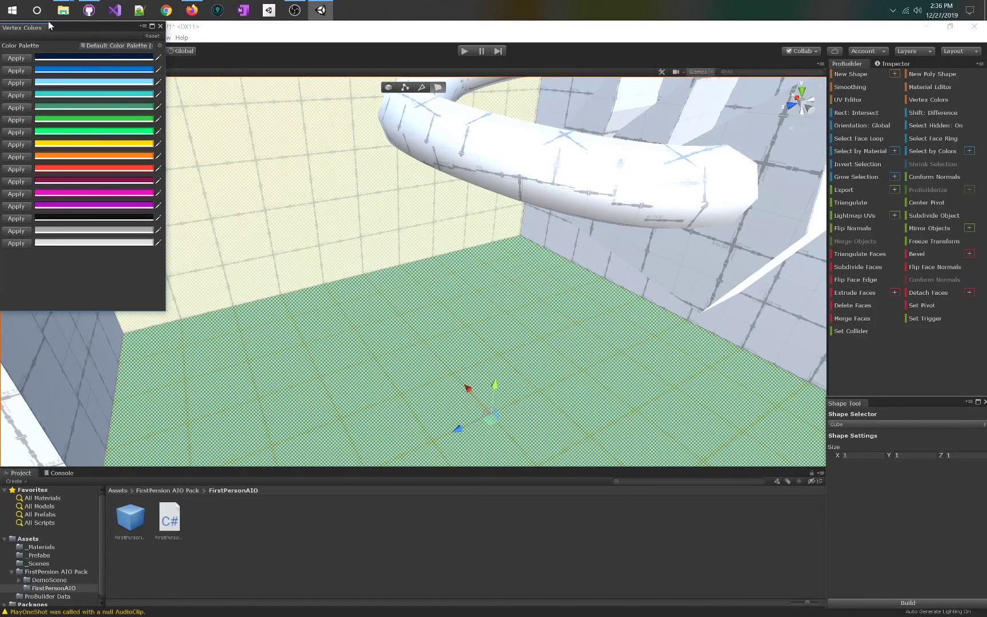
drag(50, 27, 868, 309)
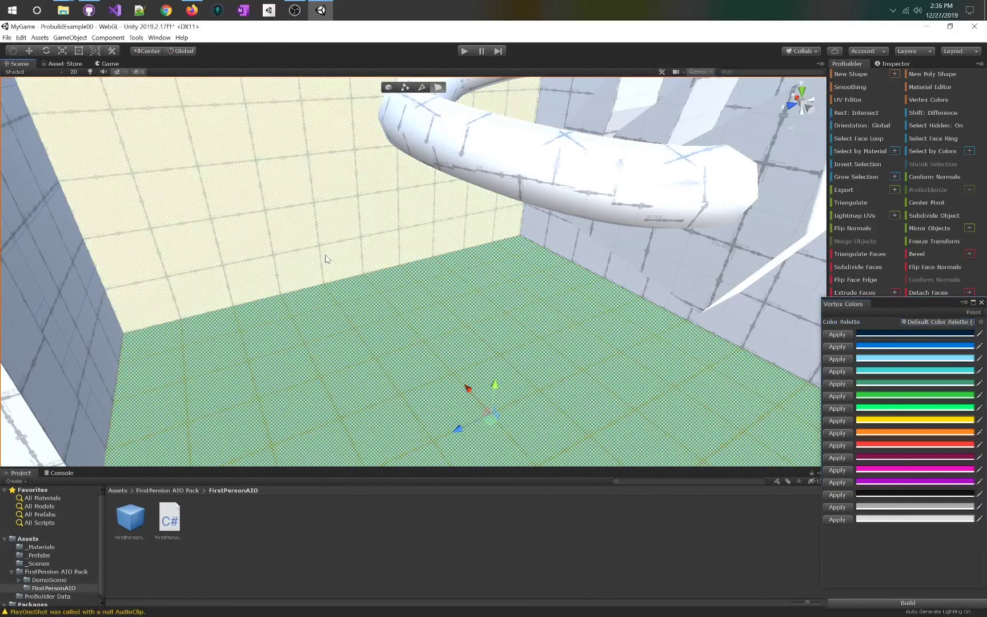
click(327, 259)
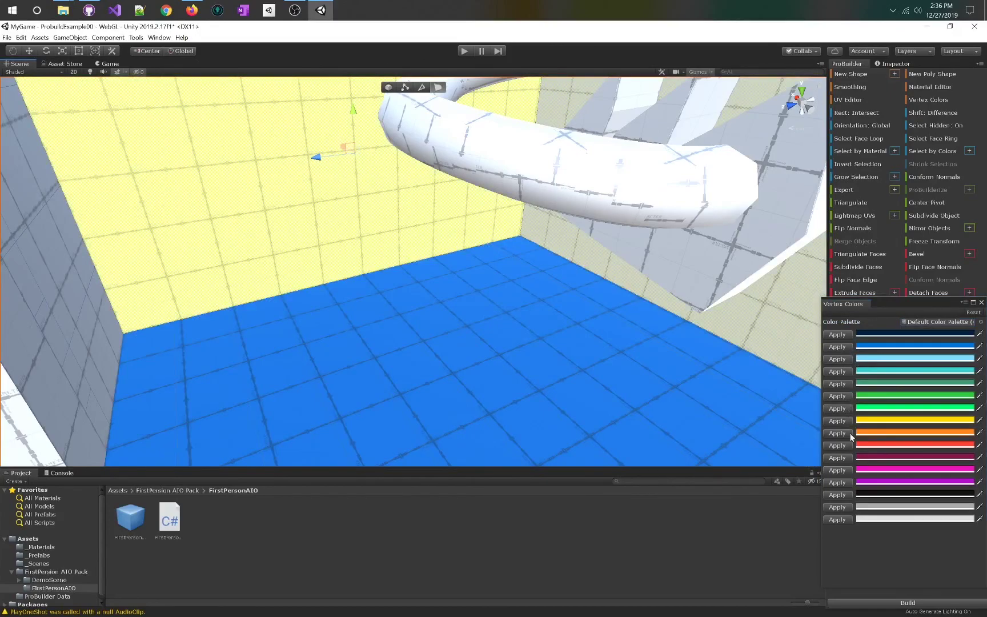
click(848, 464)
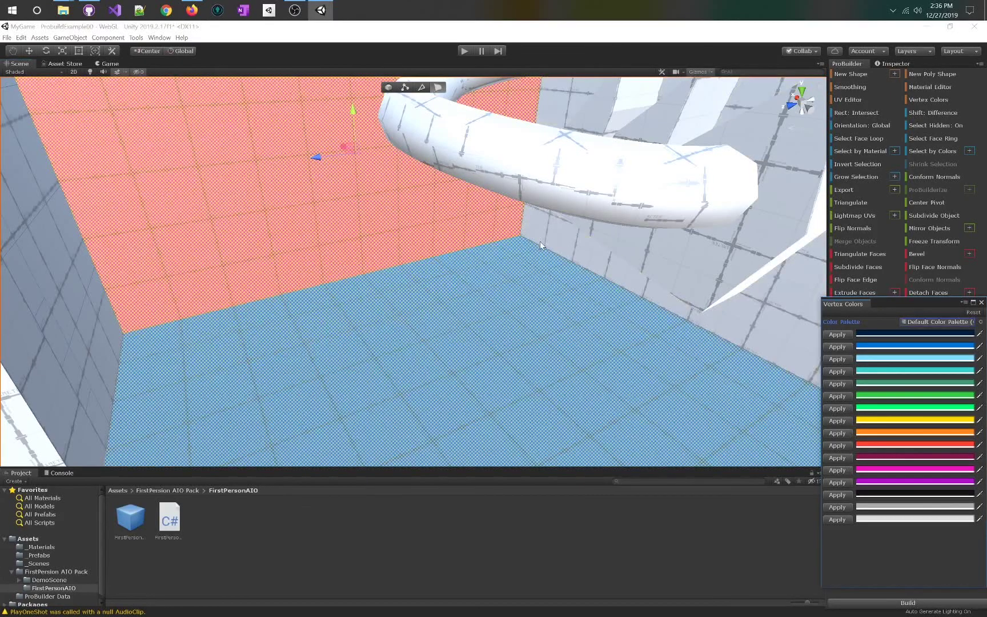
click(540, 242)
click(838, 421)
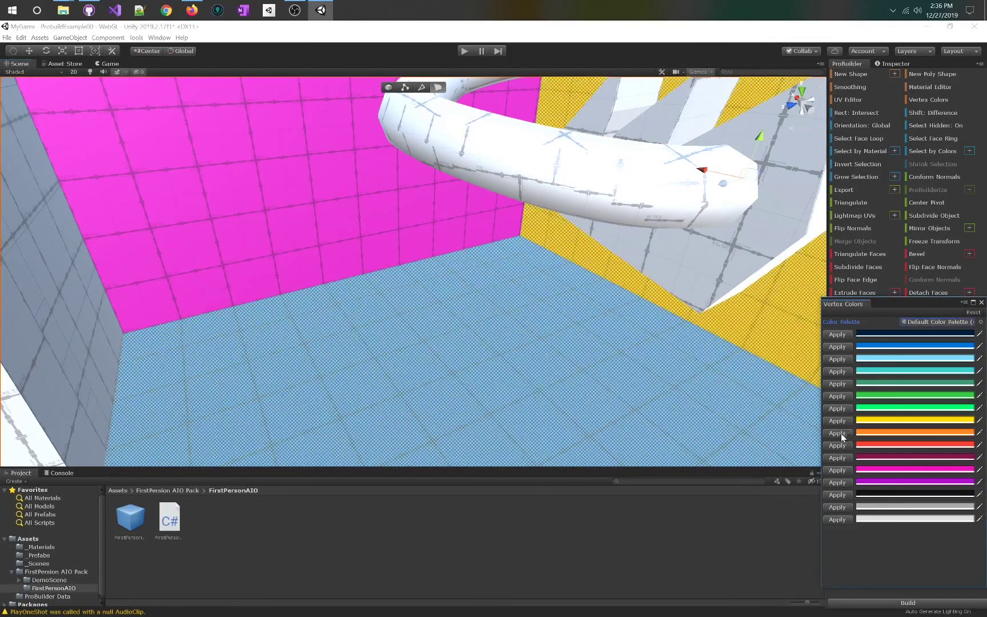
In vertex mode, color the floor-level corner vertex between the orange wall and the adjoining uncolored wall red
right_drag(445, 298, 595, 255)
click(594, 255)
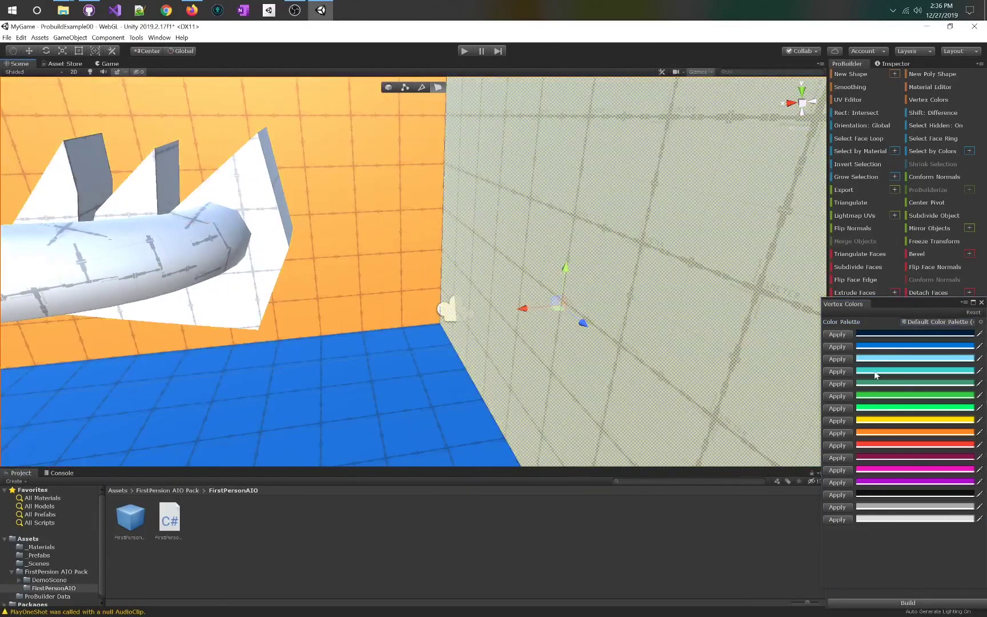
click(838, 421)
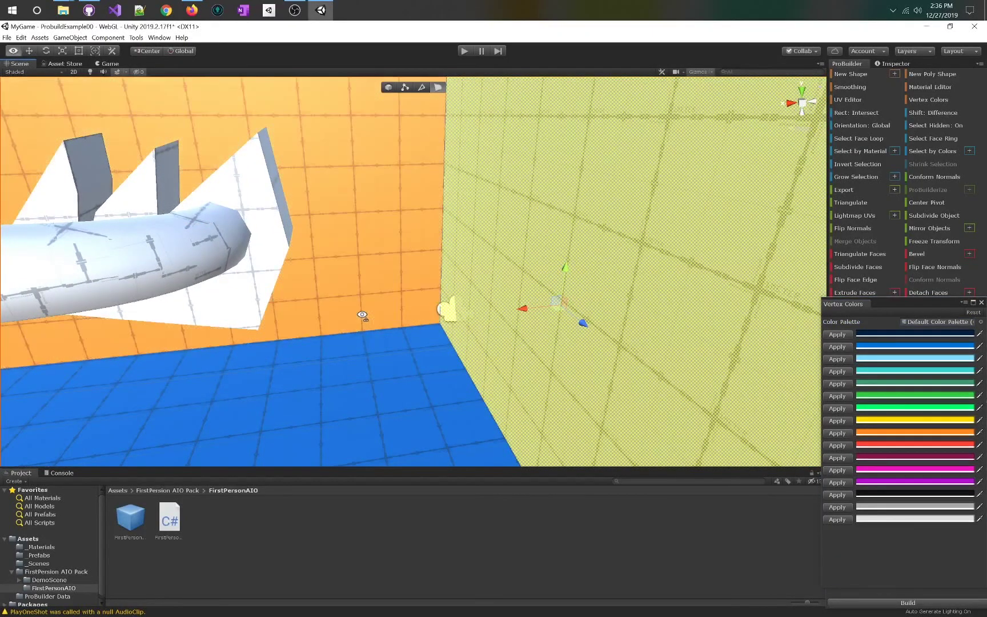
right_drag(363, 315, 343, 323)
click(405, 87)
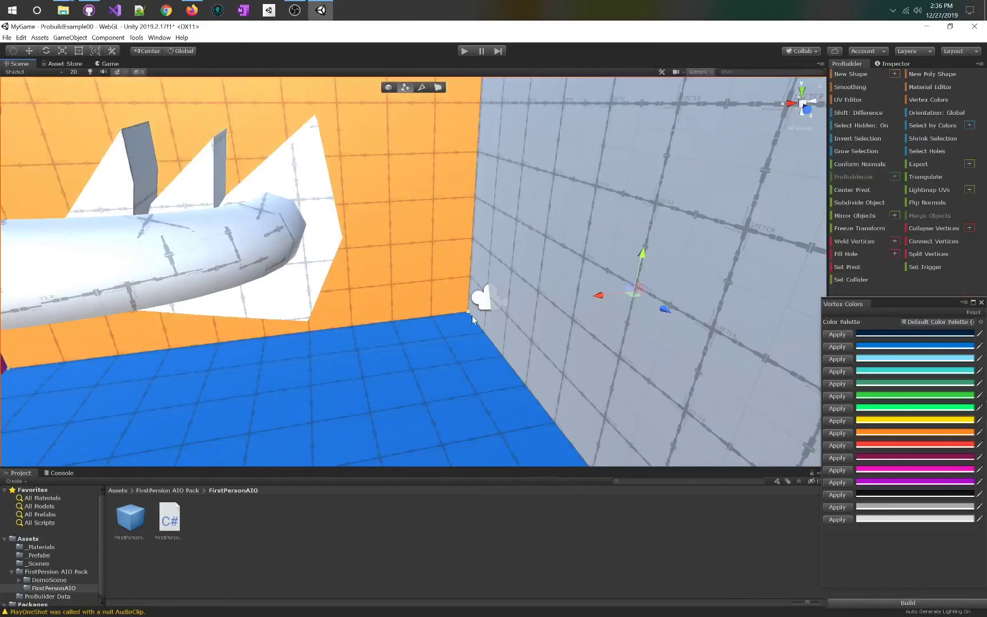
click(467, 312)
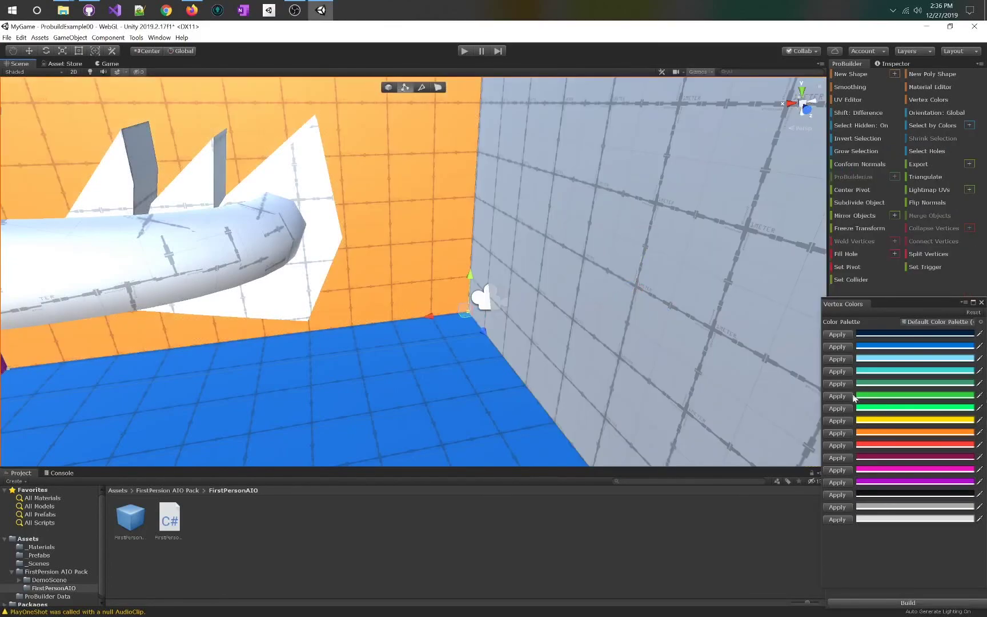
click(837, 445)
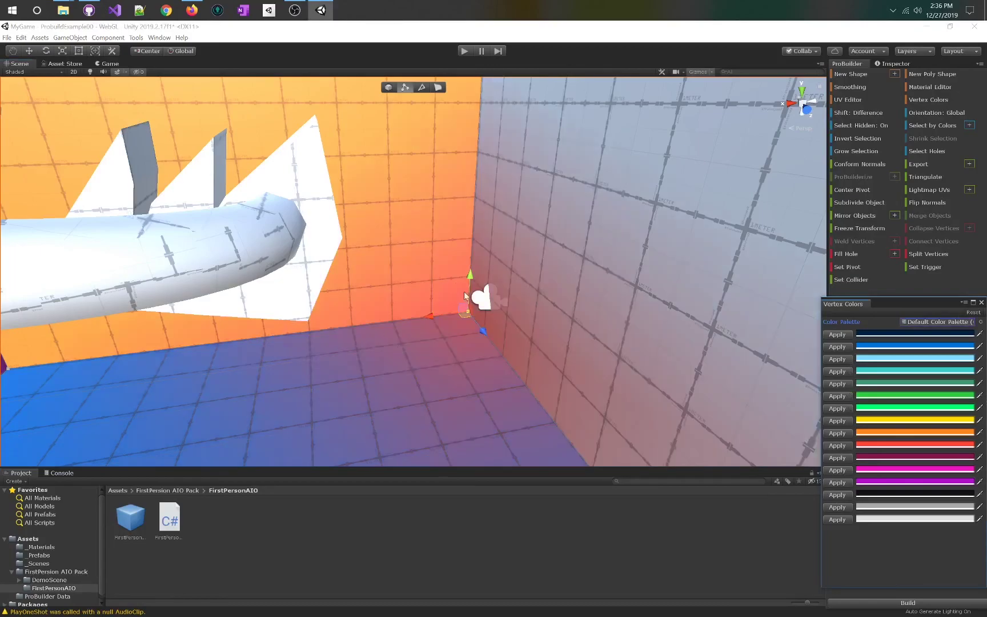
Color the ceiling-level corner vertex where the magenta and orange walls meet blue
alt+drag(502, 247, 262, 164)
click(275, 168)
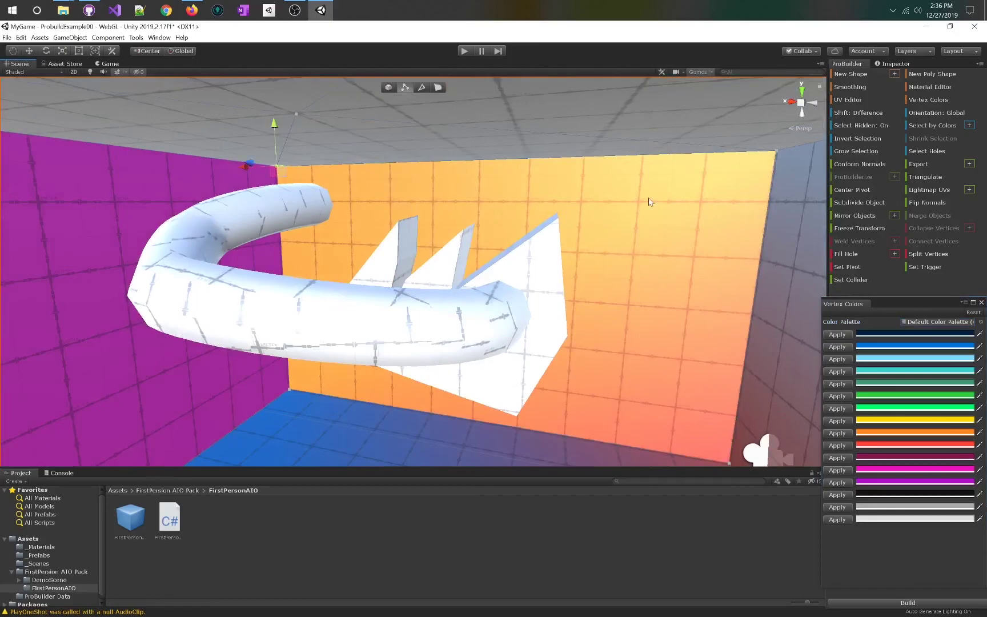
click(837, 347)
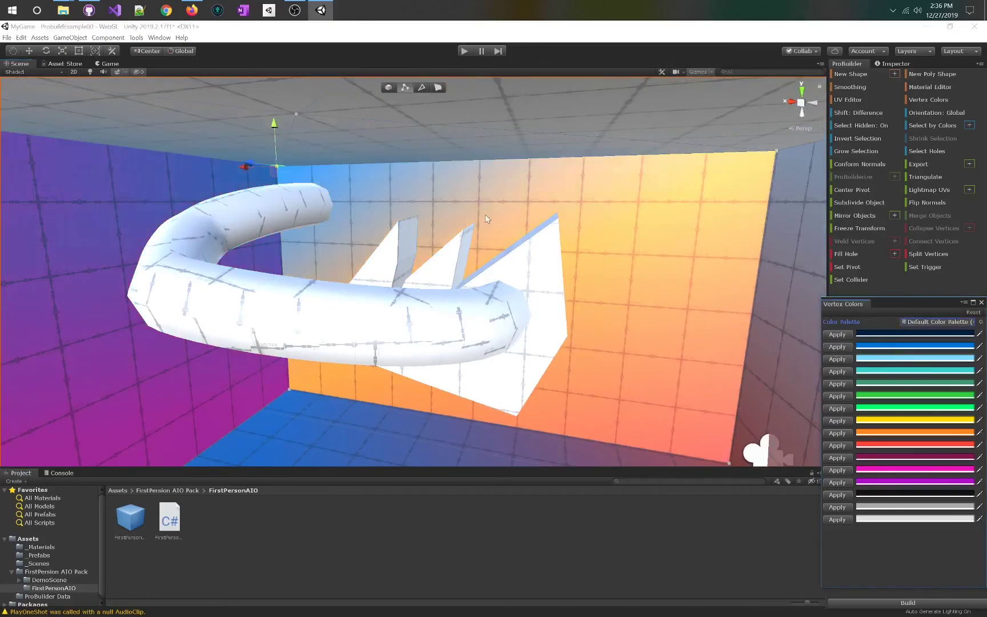
alt+drag(320, 215, 469, 284)
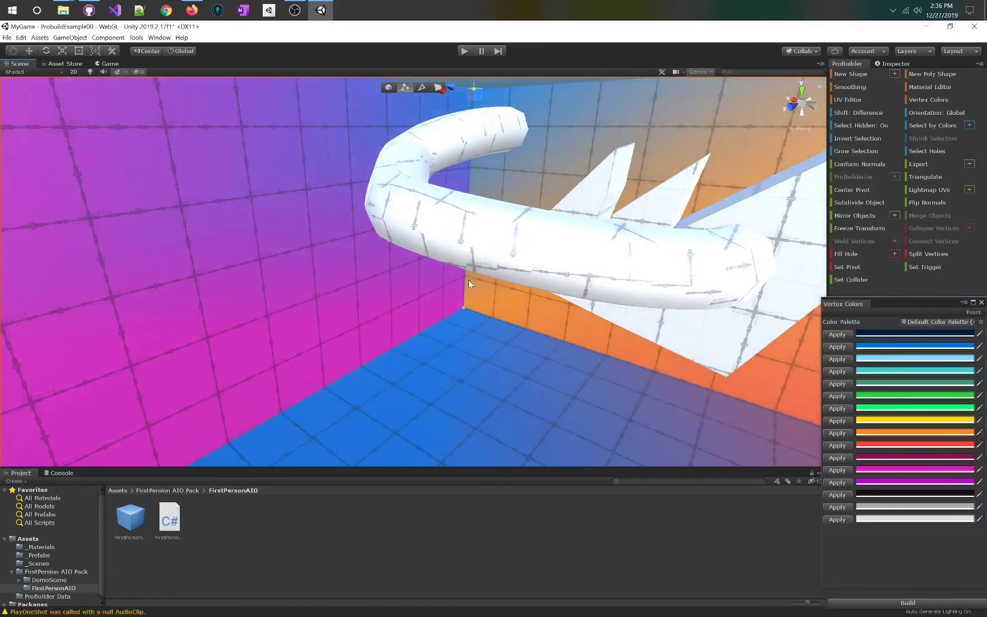
click(466, 311)
alt+drag(776, 403, 275, 292)
click(311, 257)
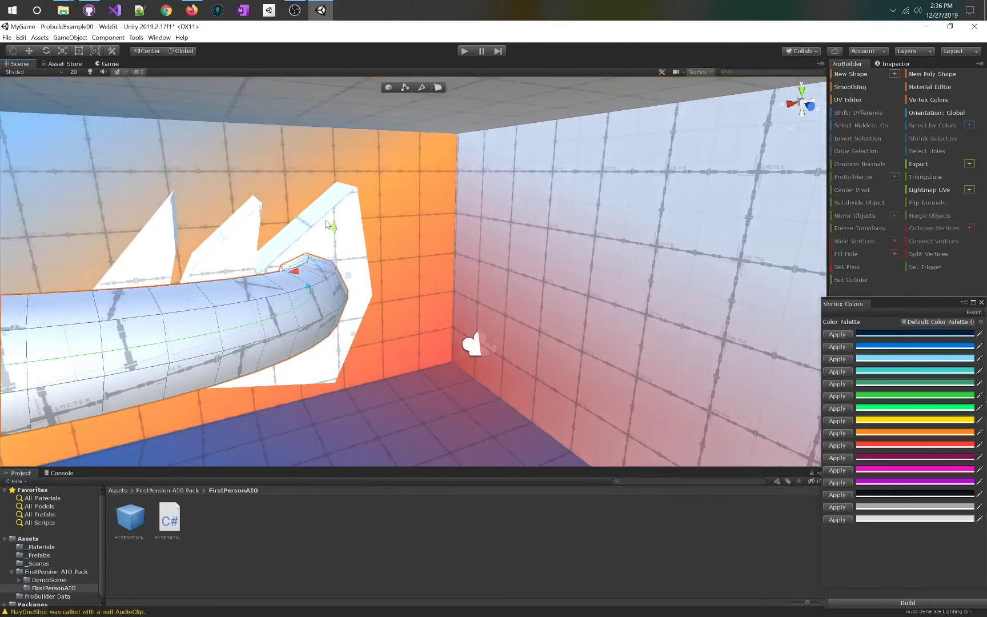
alt+drag(230, 234, 747, 264)
In edge mode, color a row of parallel edges across the floor plane outside the room red and shift them along the X axis
click(284, 254)
alt+drag(335, 243, 552, 179)
key(h)
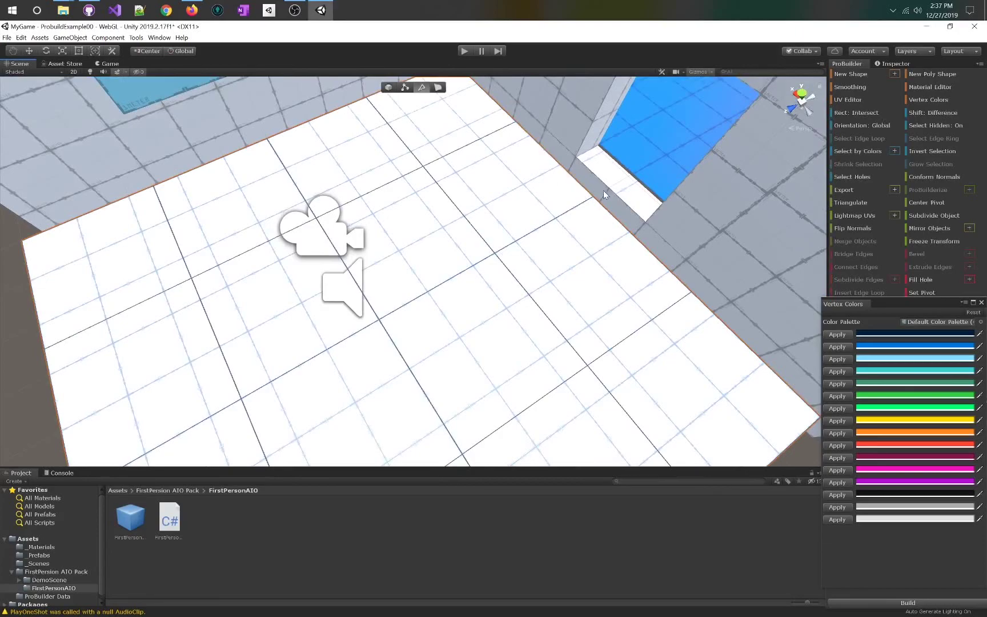
drag(607, 217, 612, 260)
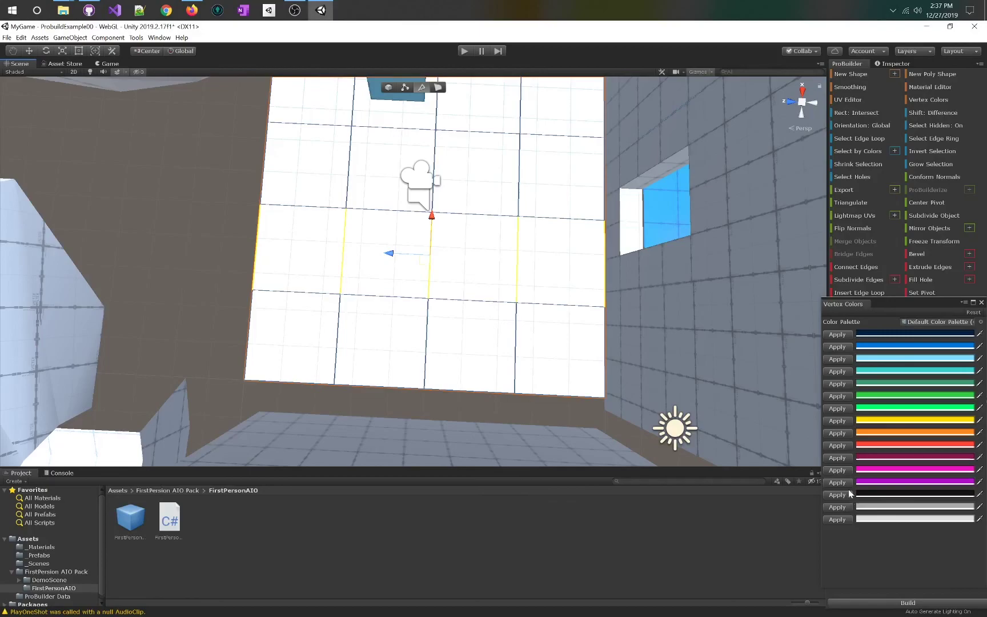
click(844, 446)
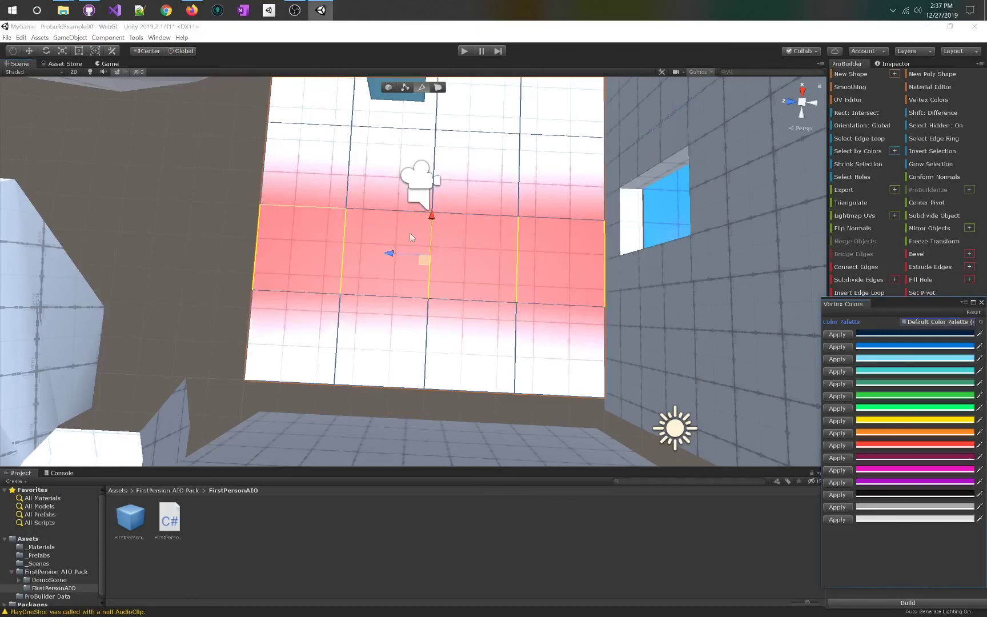
drag(432, 216, 434, 178)
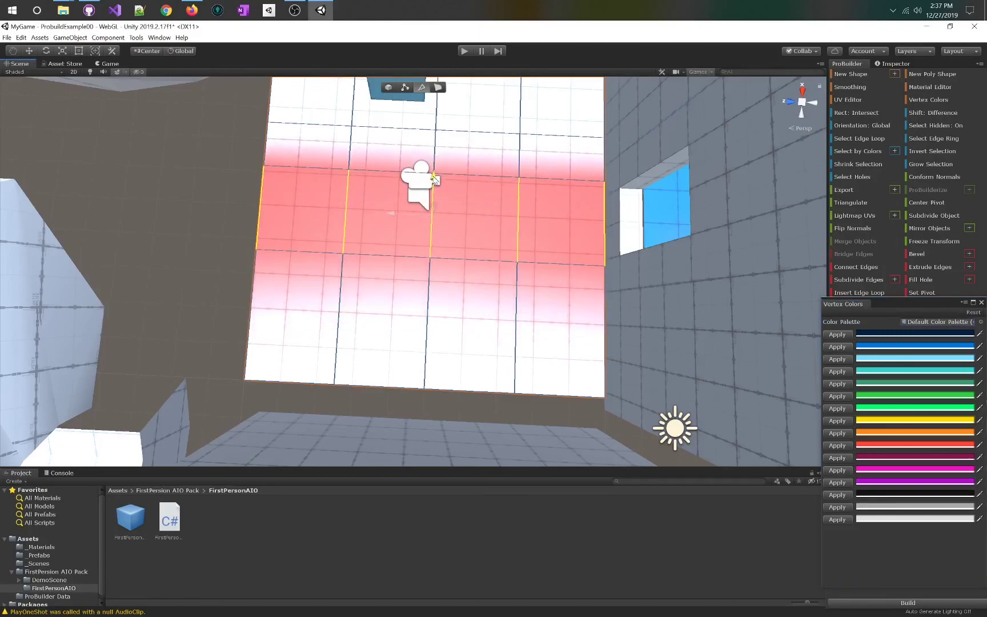
Save the current scene
right_drag(432, 317, 511, 311)
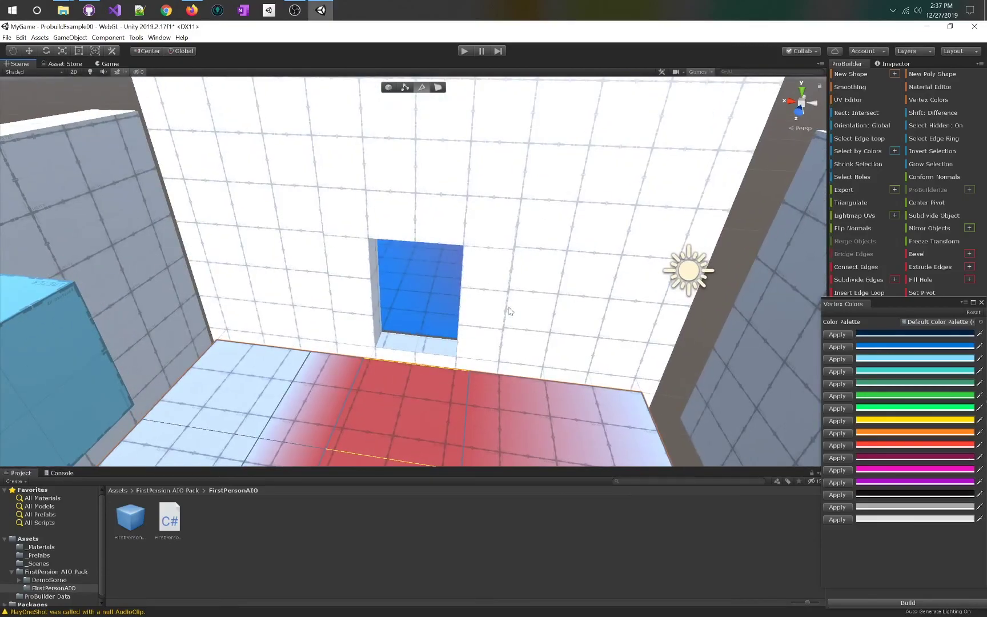
scroll(525, 309, up, 6)
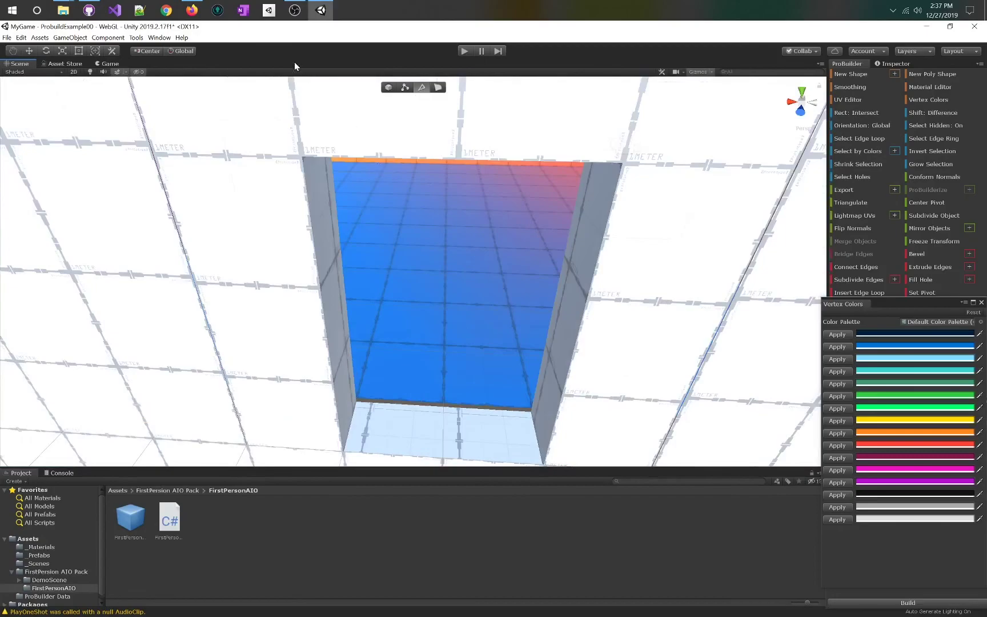
click(9, 37)
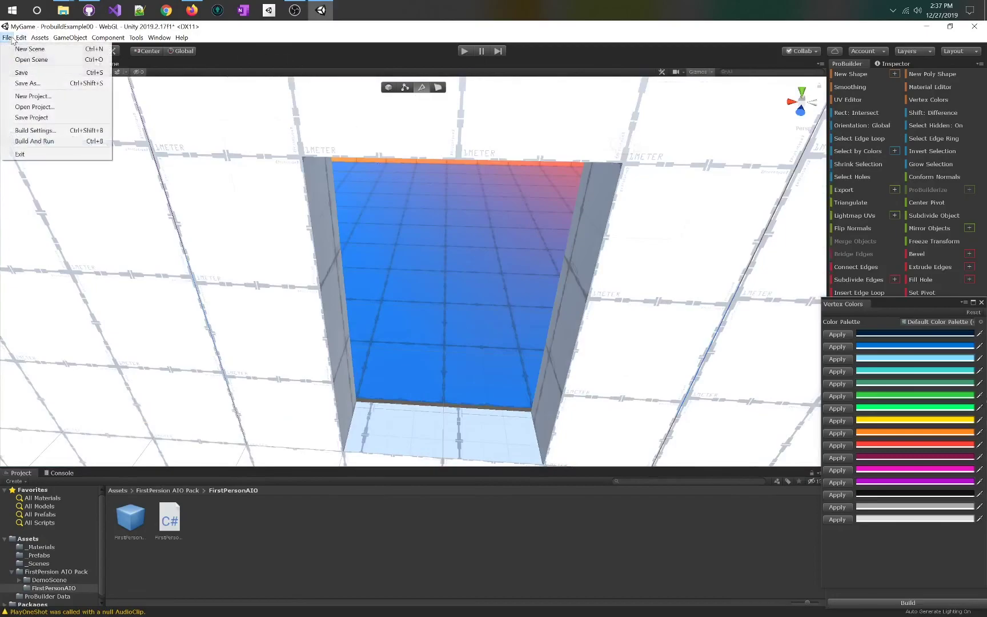
click(23, 69)
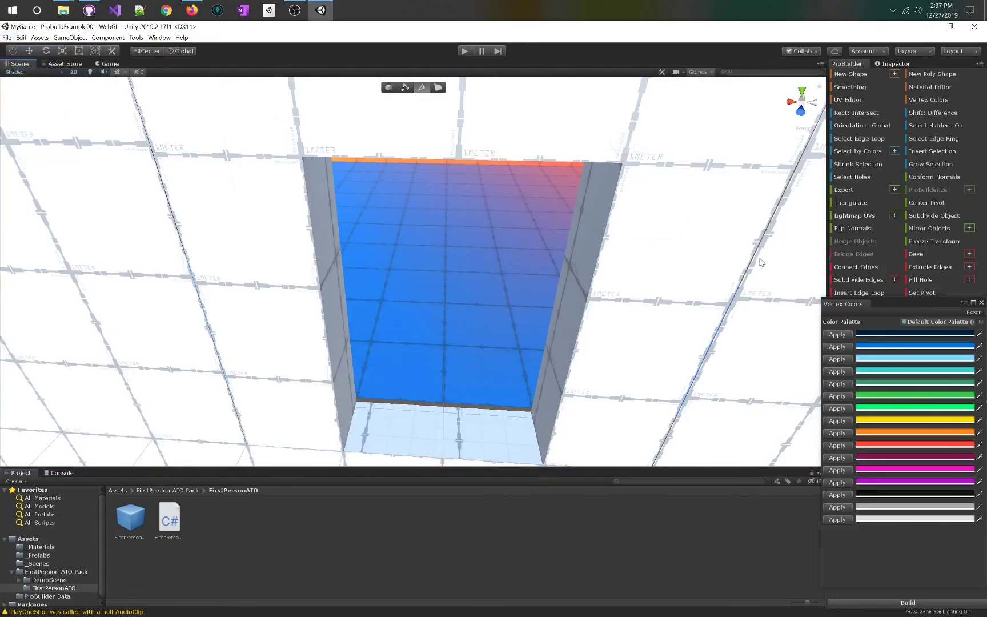
Run the scene in play mode and walk forward across the red-tinted floor toward the doorway of the colored room
right_drag(760, 261, 470, 352)
right_drag(497, 247, 211, 302)
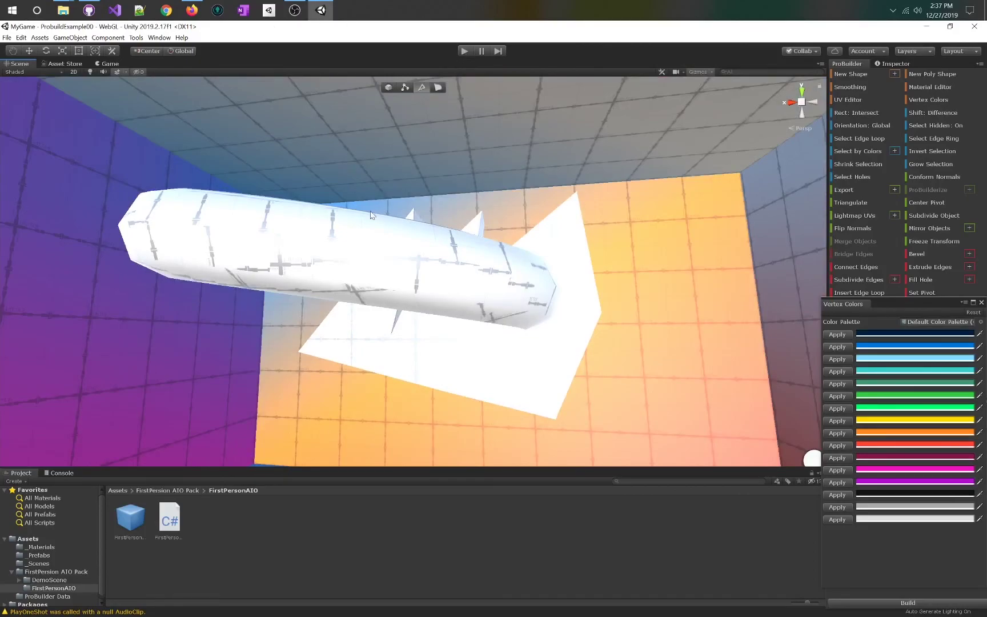
click(463, 50)
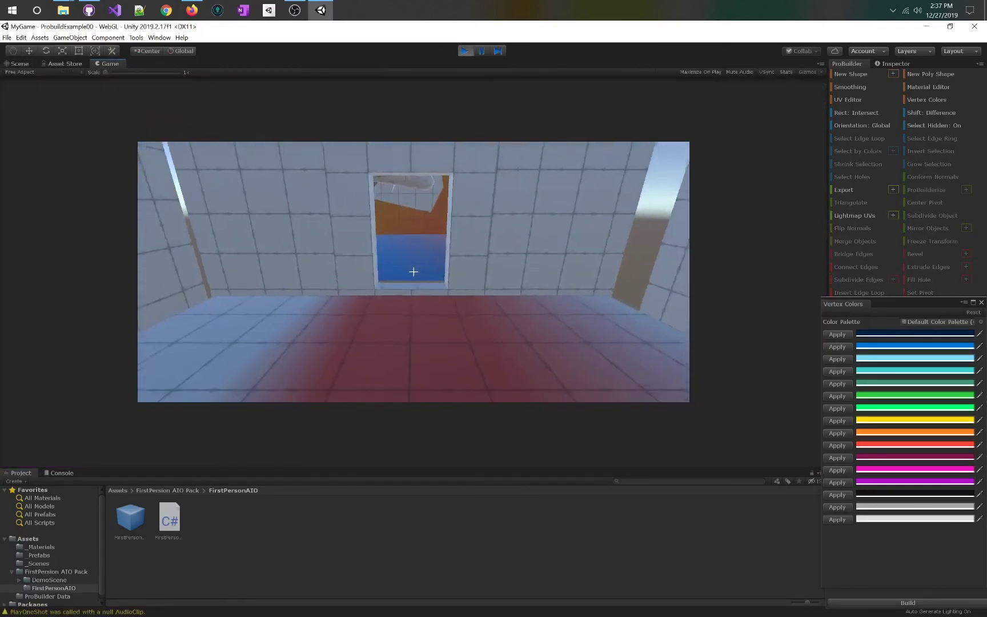
key(w)
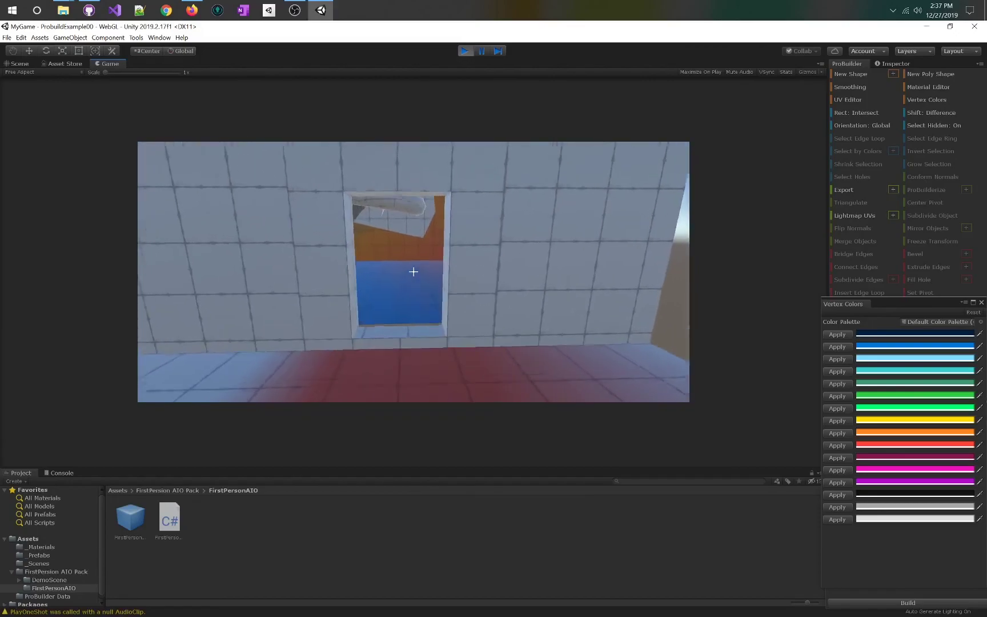
key(w)
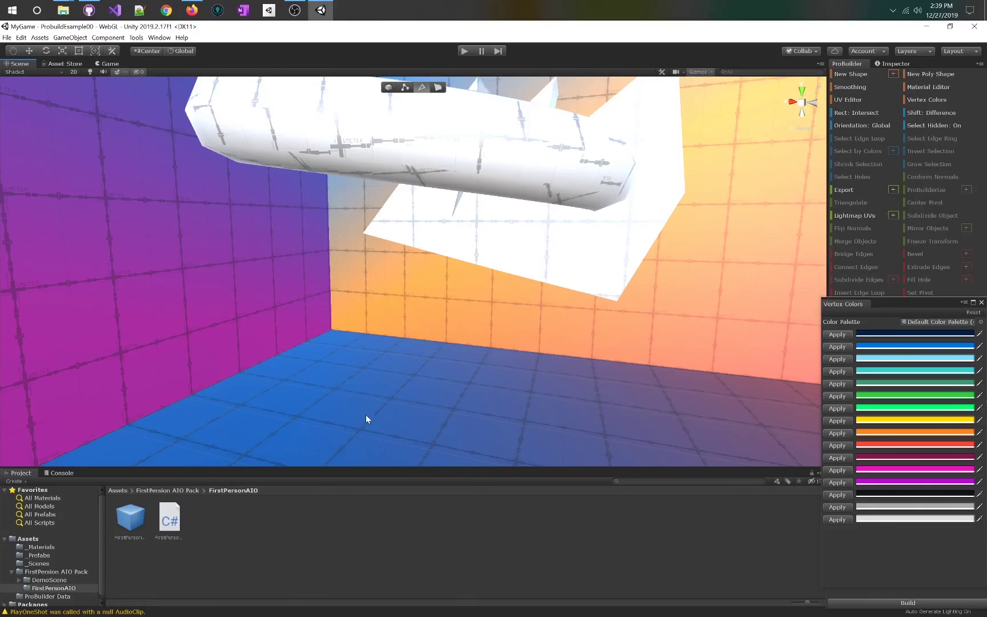
right_drag(419, 296, 574, 284)
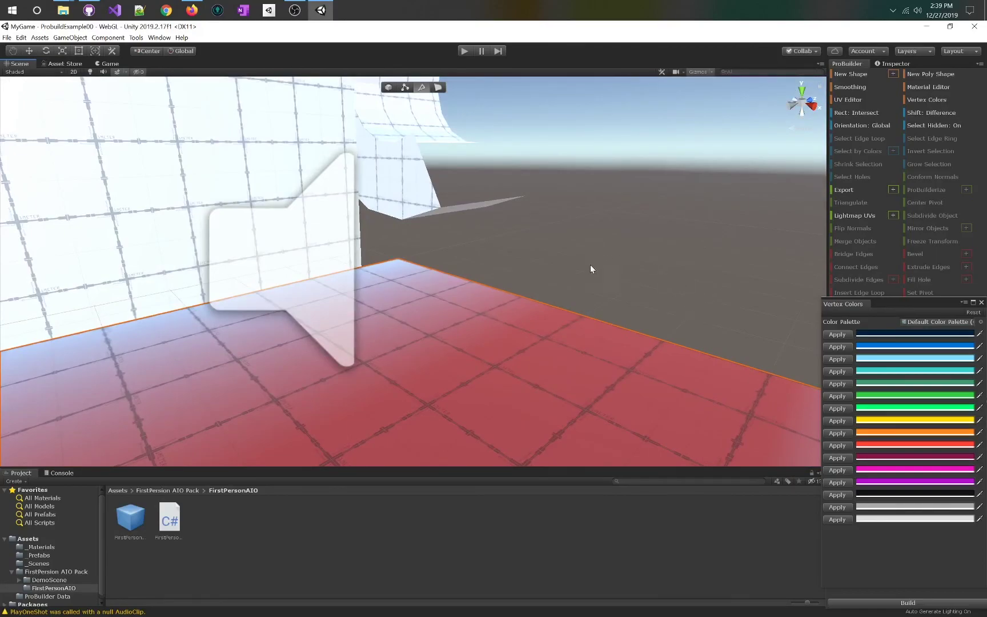
right_drag(540, 195, 548, 199)
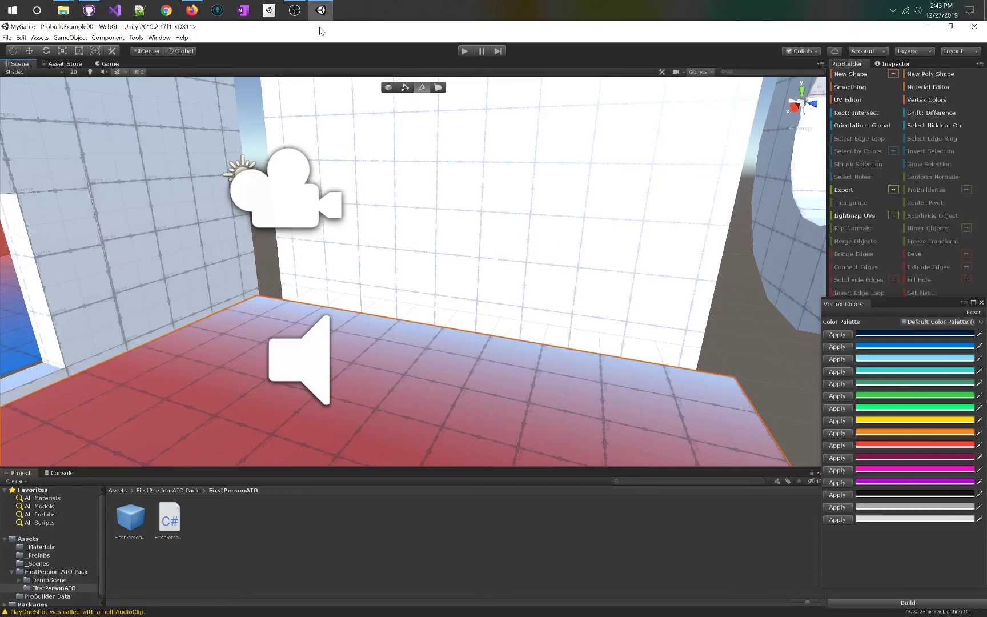
mouse_move(299, 17)
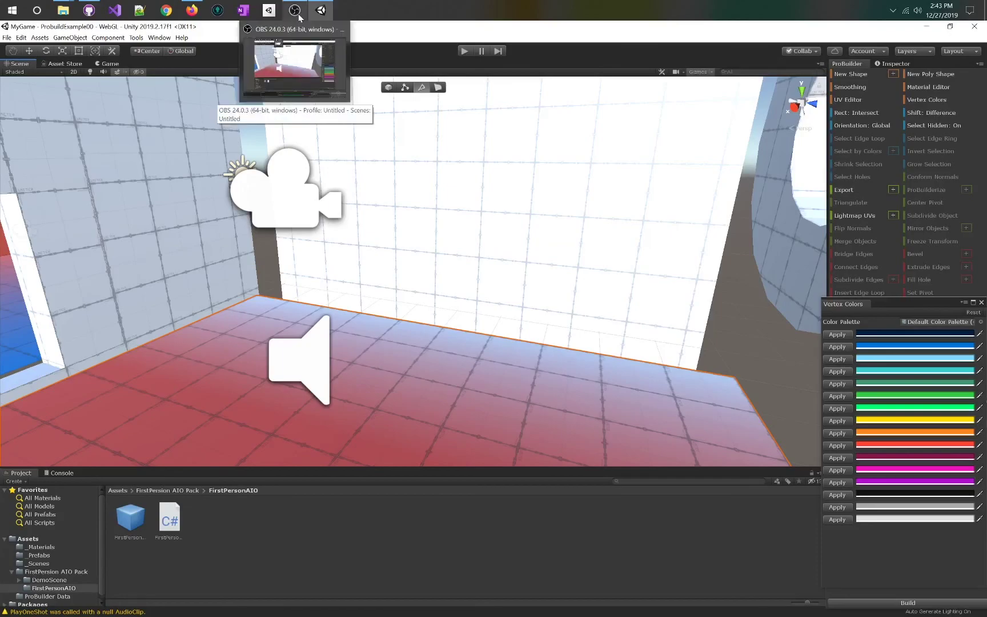